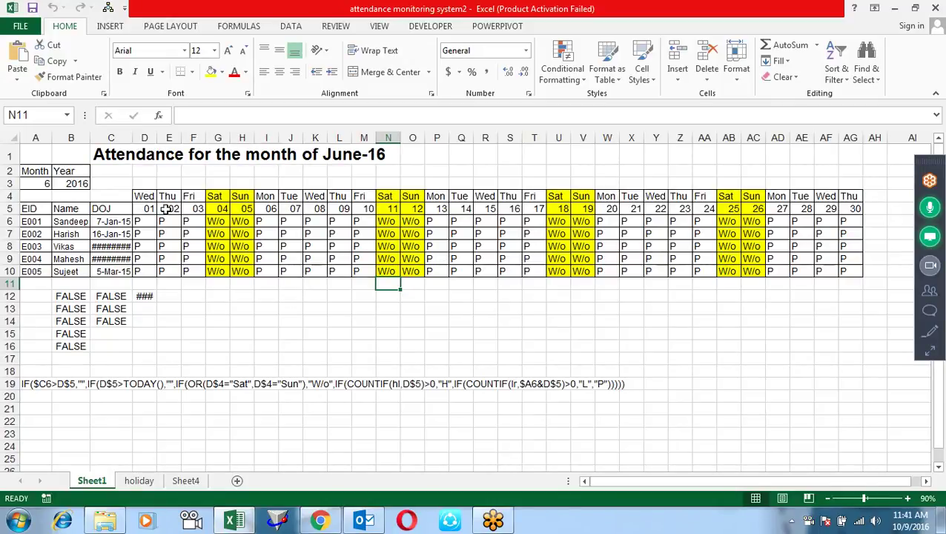
- Try different months in the A3 Month dropdown, first 7 and then 10
{"action": "left_click", "coordinate": [328, 332]}
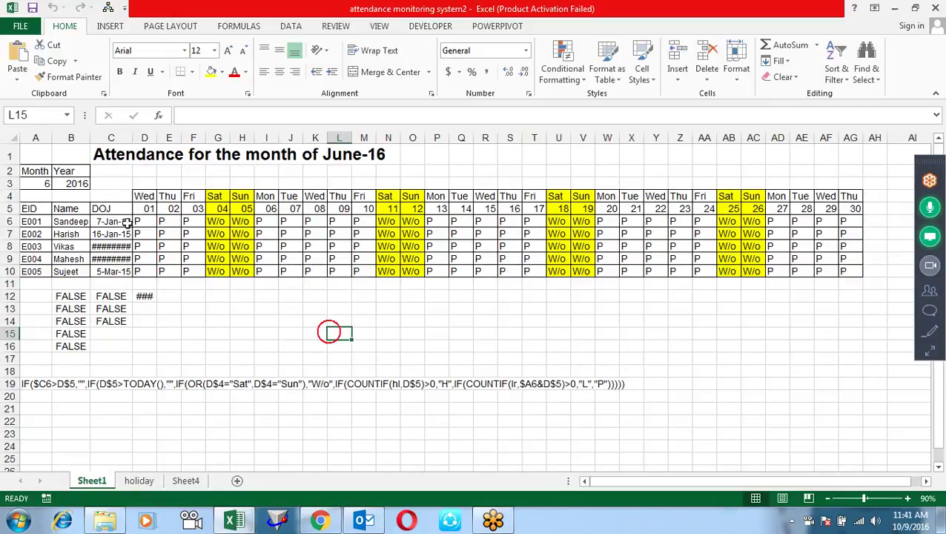
{"action": "left_click", "coordinate": [44, 183]}
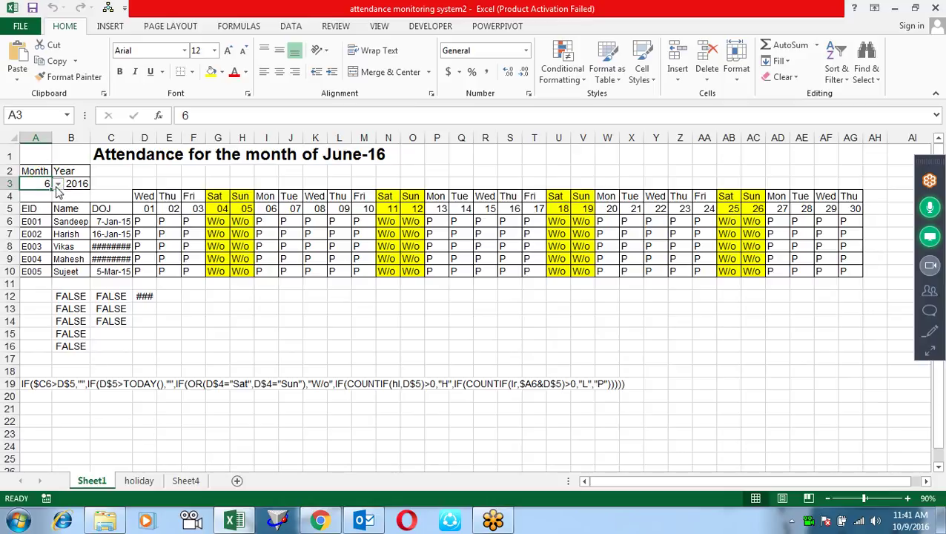
{"action": "left_click", "coordinate": [58, 183]}
{"action": "left_click", "coordinate": [38, 207]}
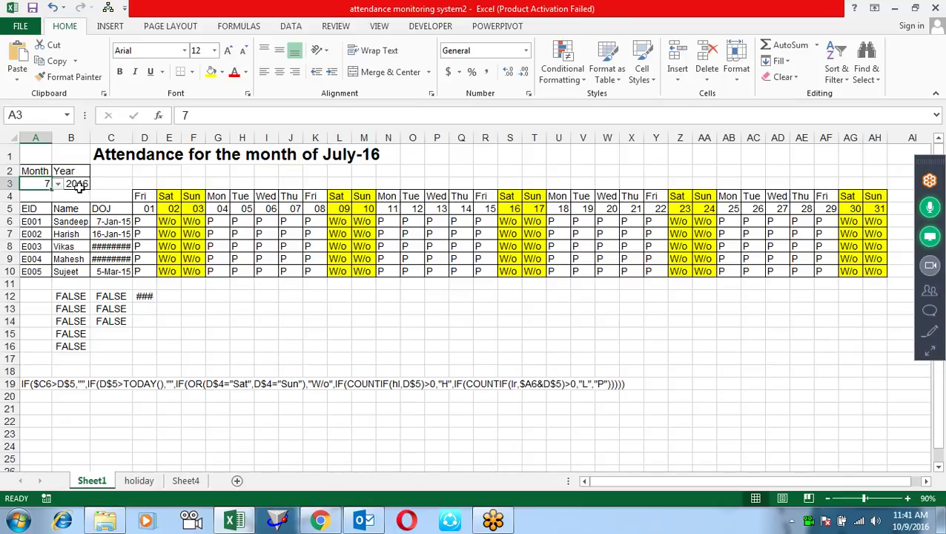
{"action": "left_click", "coordinate": [57, 185]}
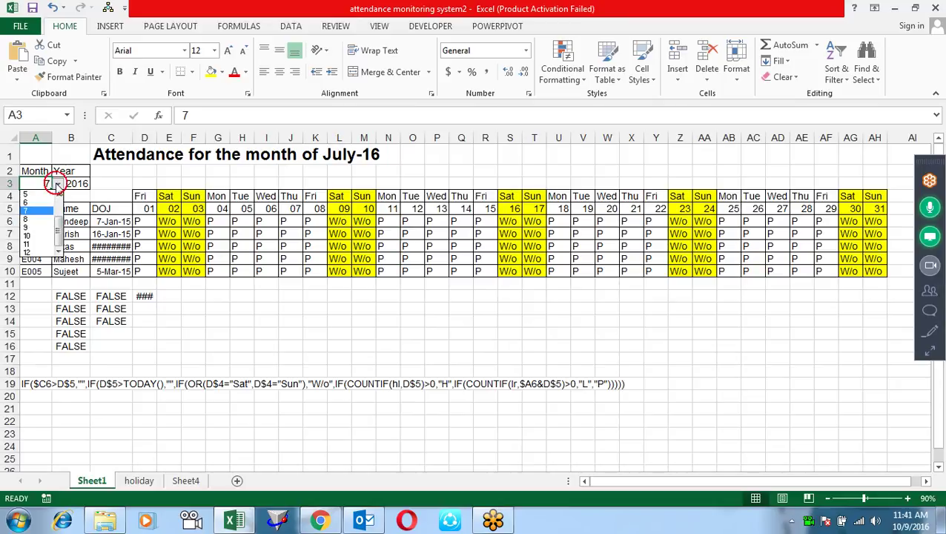
{"action": "left_click", "coordinate": [27, 241]}
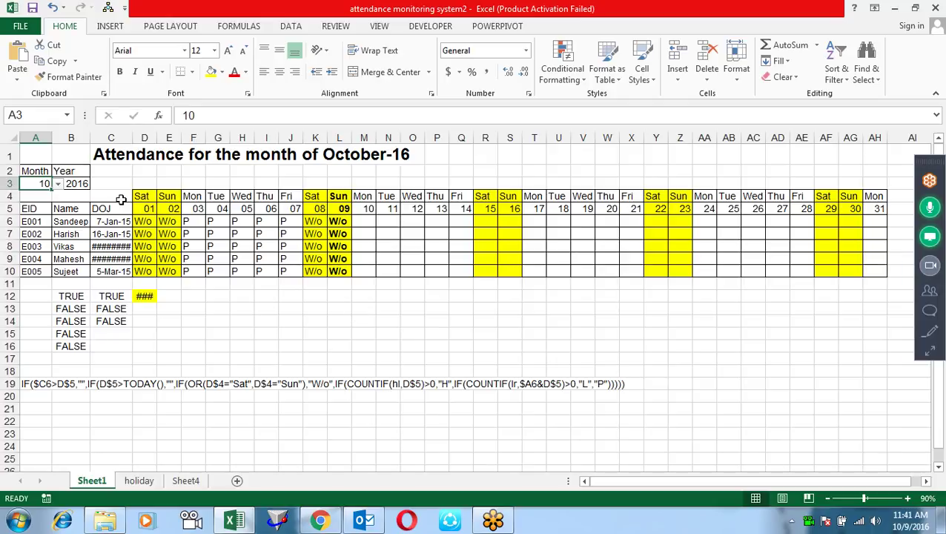
- Set the B3 Year dropdown to 2015 and reselect the month cell A3
{"action": "left_click", "coordinate": [80, 184]}
{"action": "left_click", "coordinate": [97, 184]}
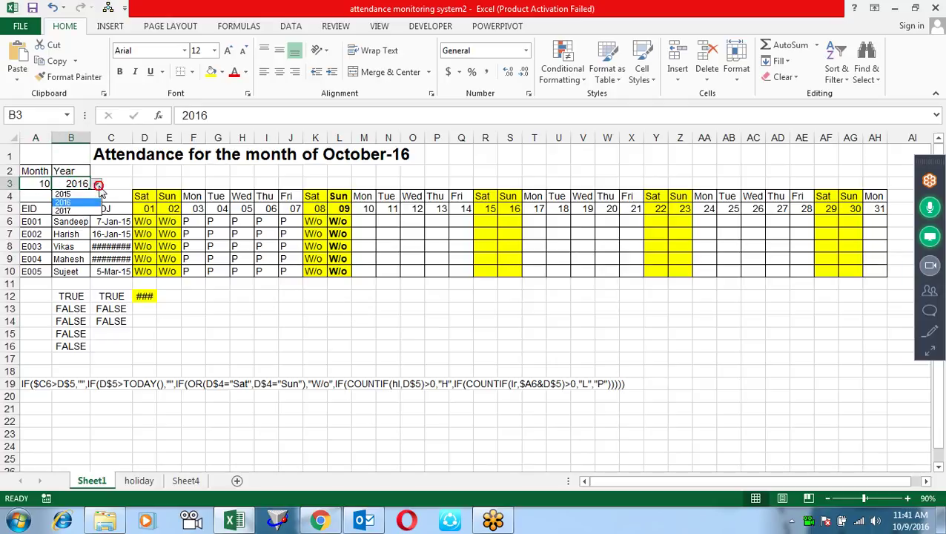
{"action": "left_click", "coordinate": [64, 194]}
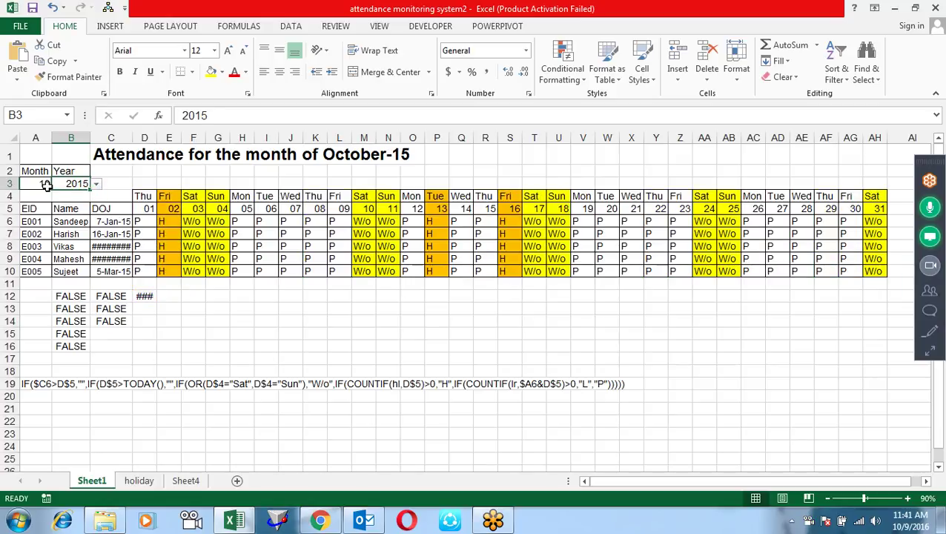
{"action": "left_click", "coordinate": [45, 184]}
- Enter month 1 to show January 2015, then inspect the formulas in C6, J6, D6 and P6
{"action": "type", "text": "1"}
{"action": "key", "text": "Return"}
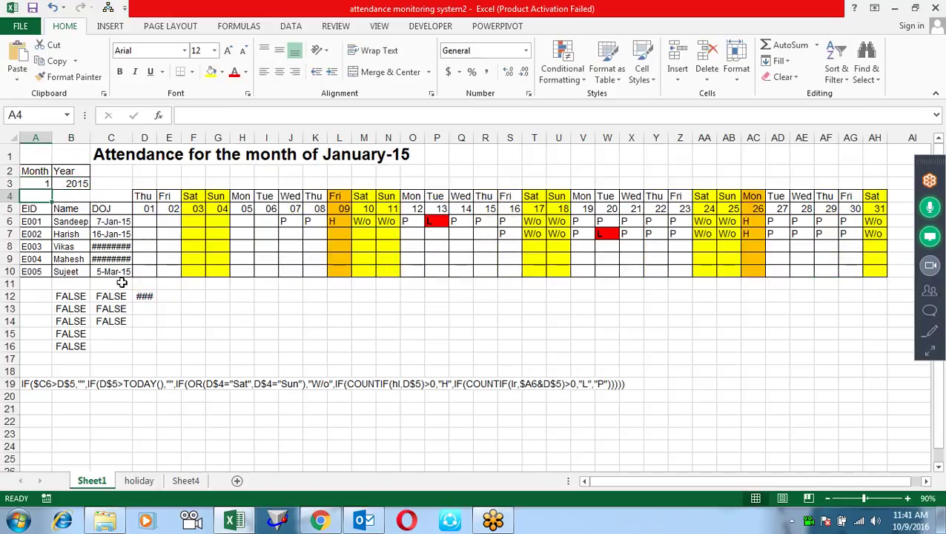
{"action": "left_click", "coordinate": [101, 222]}
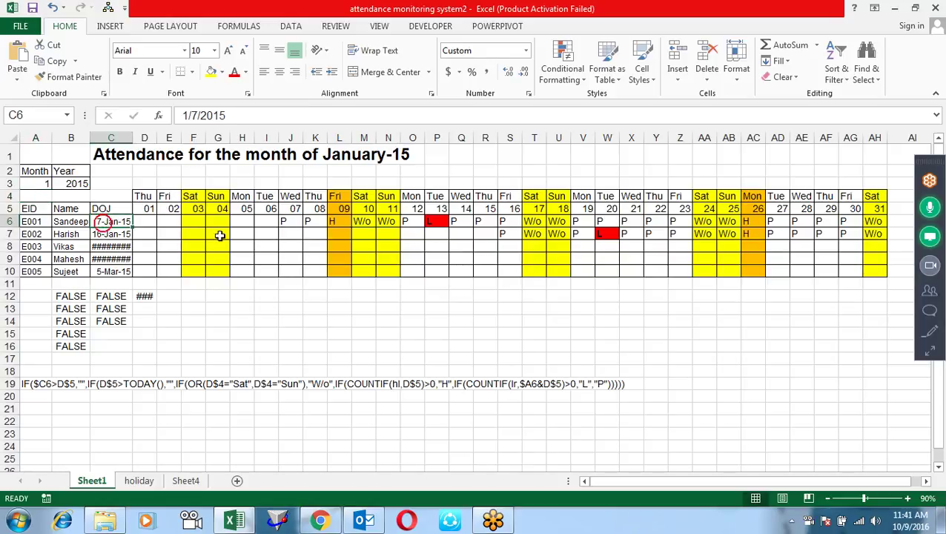
{"action": "left_click", "coordinate": [291, 221]}
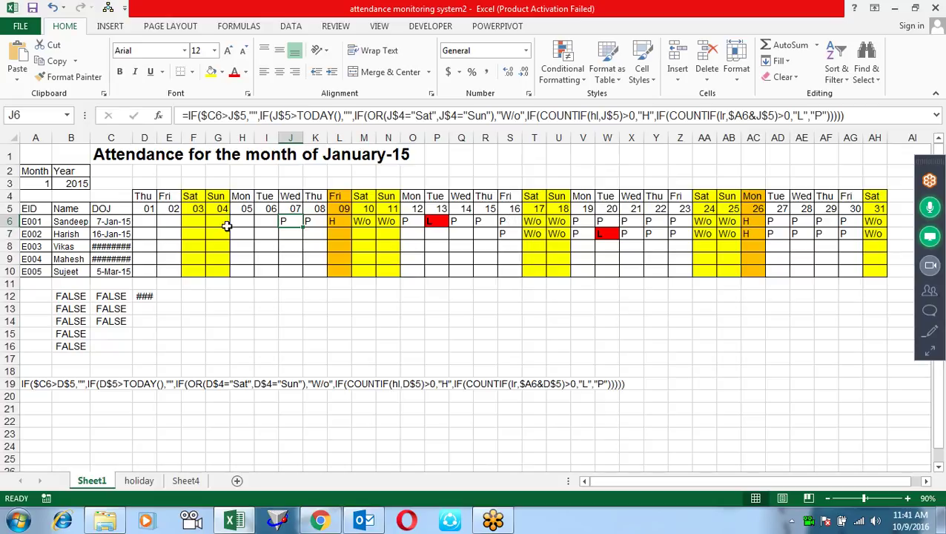
{"action": "left_click", "coordinate": [145, 225]}
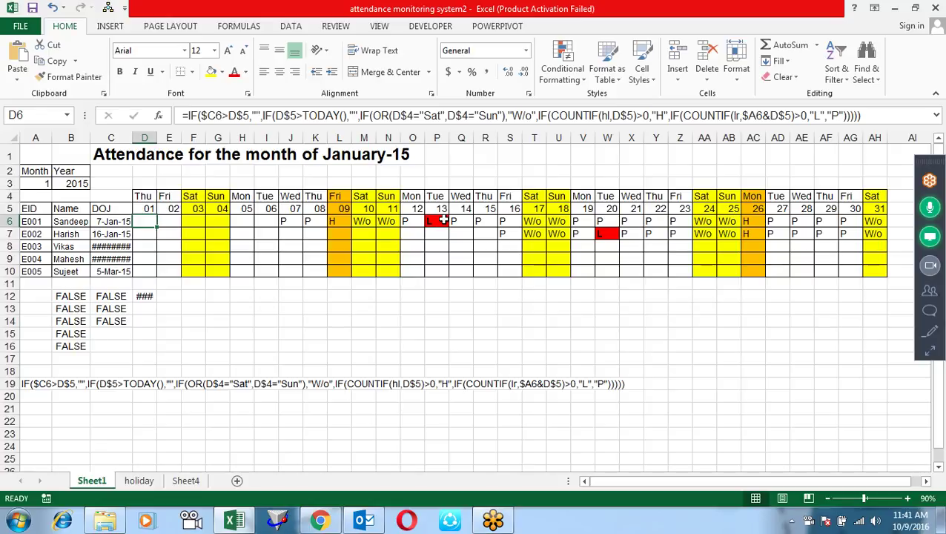
{"action": "left_click", "coordinate": [440, 220]}
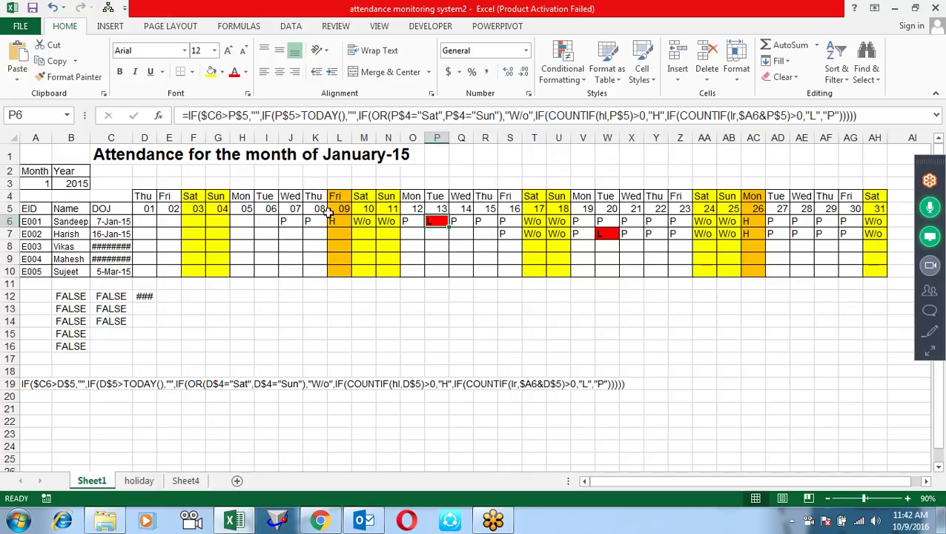
- Select the holiday range L4:L10 and go to the holiday sheet
{"action": "left_click_drag", "start_coordinate": [334, 196], "coordinate": [328, 278]}
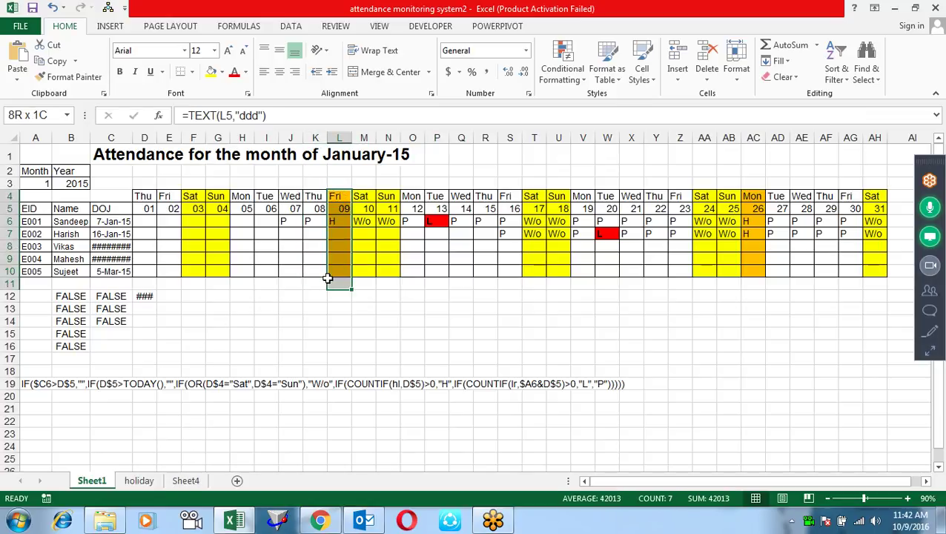
{"action": "left_click_drag", "start_coordinate": [328, 279], "coordinate": [338, 270]}
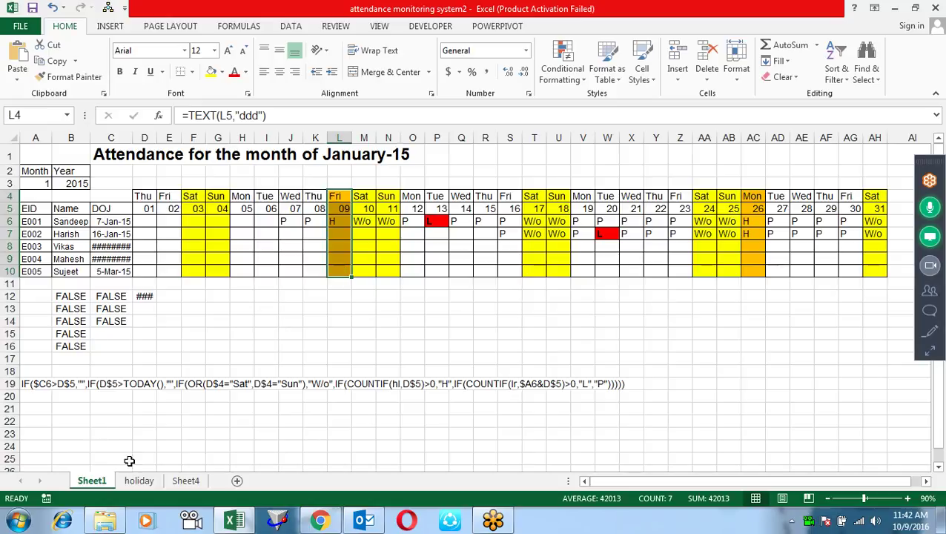
{"action": "left_click", "coordinate": [139, 480]}
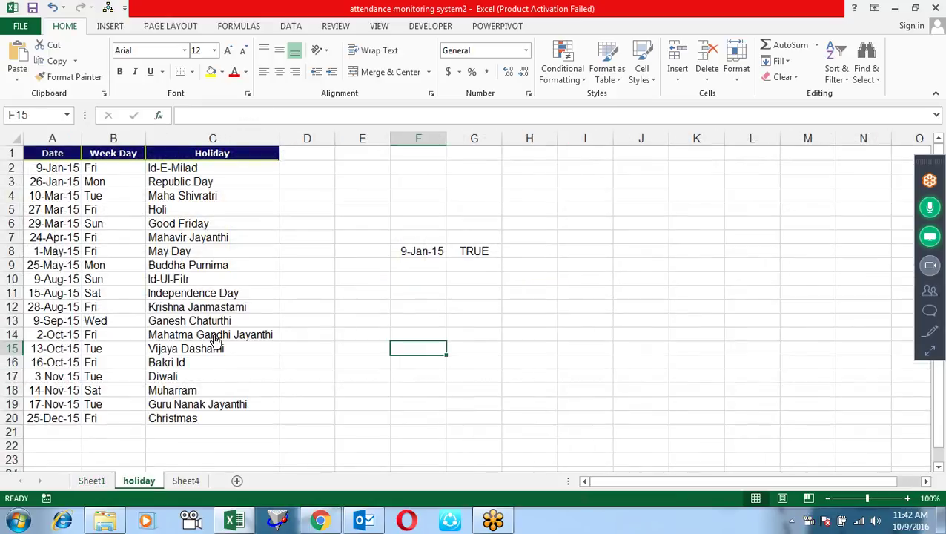
- On Sheet4, add a leave row for employee E004 dated 20-Jan-16
{"action": "left_click", "coordinate": [172, 484]}
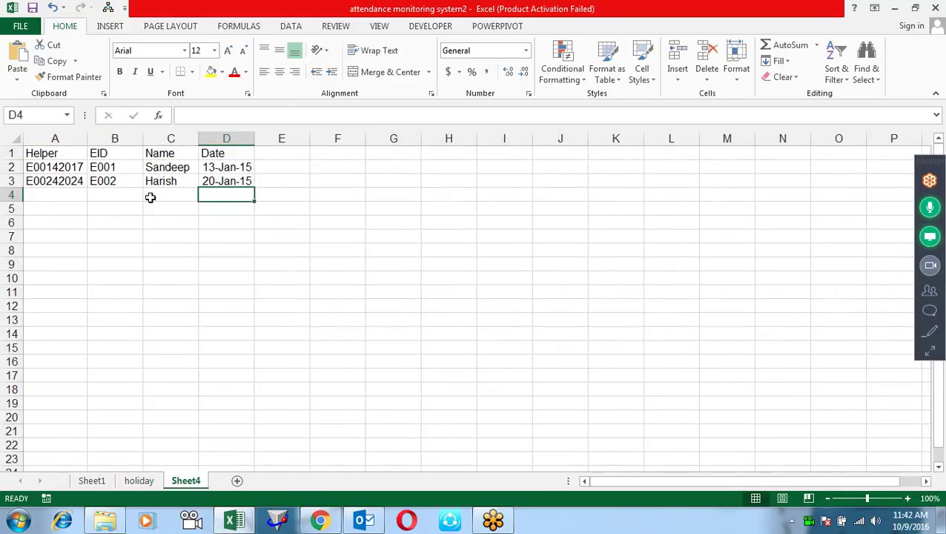
{"action": "left_click", "coordinate": [117, 197]}
{"action": "left_click", "coordinate": [149, 195]}
{"action": "left_click", "coordinate": [144, 234]}
{"action": "left_click", "coordinate": [219, 198]}
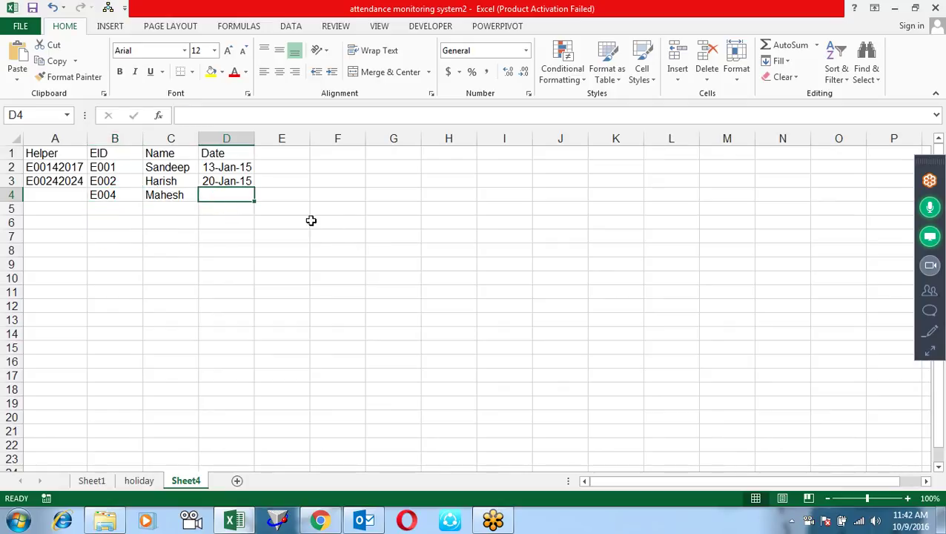
{"action": "type", "text": "20-jan-15"}
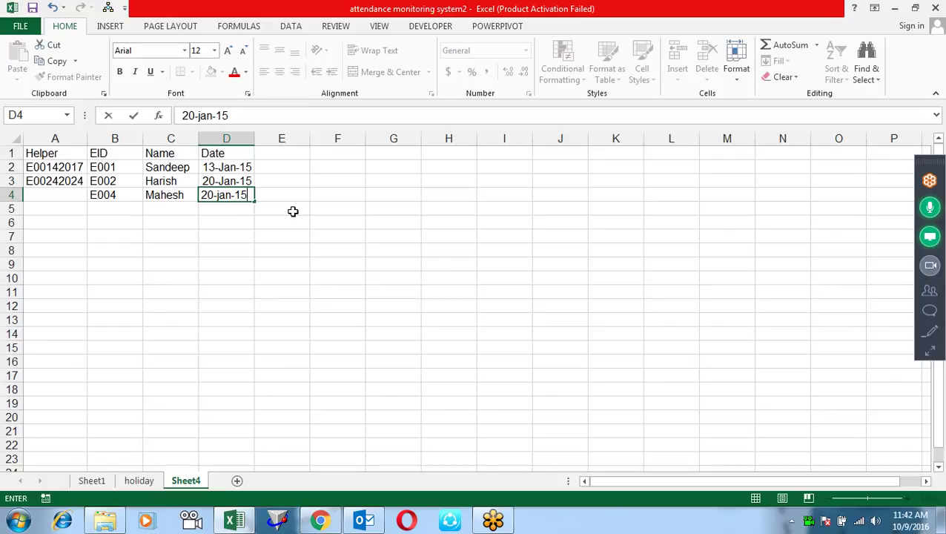
{"action": "type", "text": "6"}
{"action": "key", "text": "Return"}
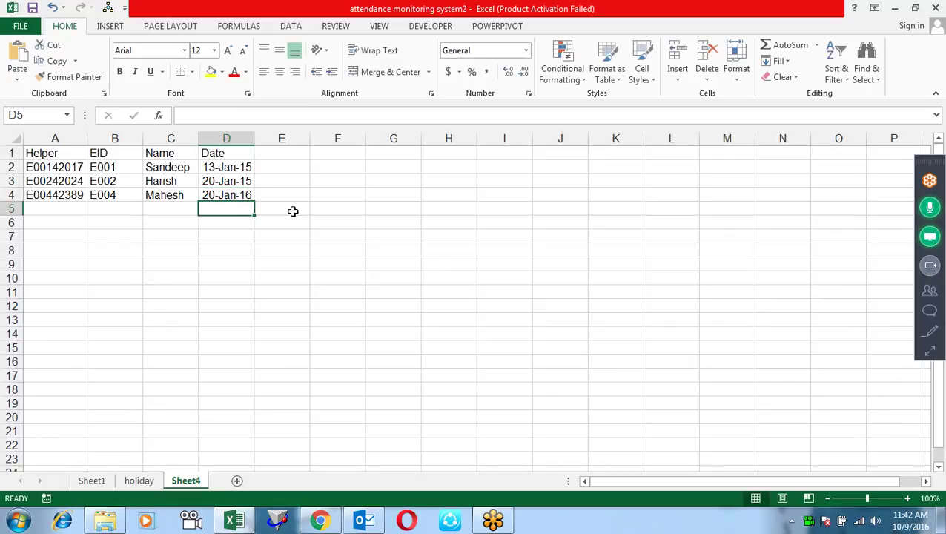
- Back on Sheet1, change the year in B3 to 2016
{"action": "left_click", "coordinate": [92, 481]}
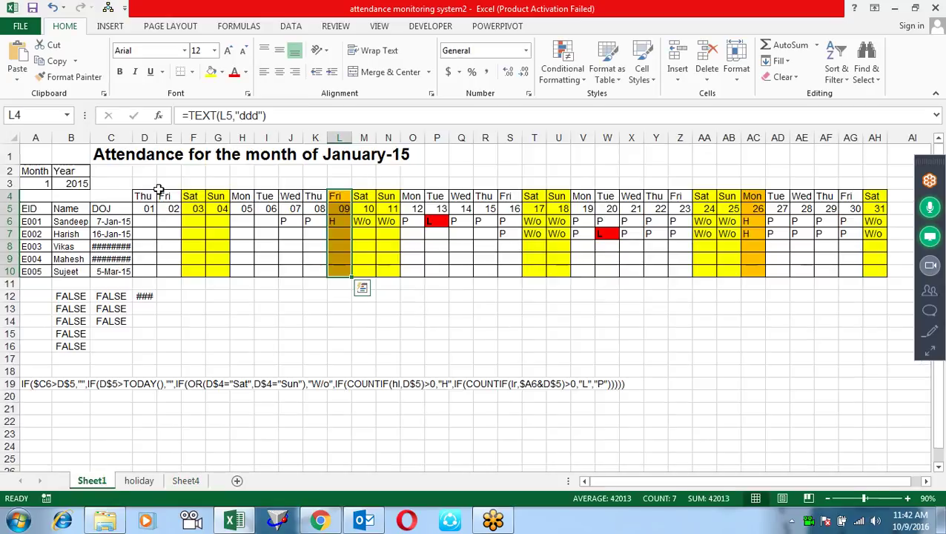
{"action": "left_click", "coordinate": [70, 184]}
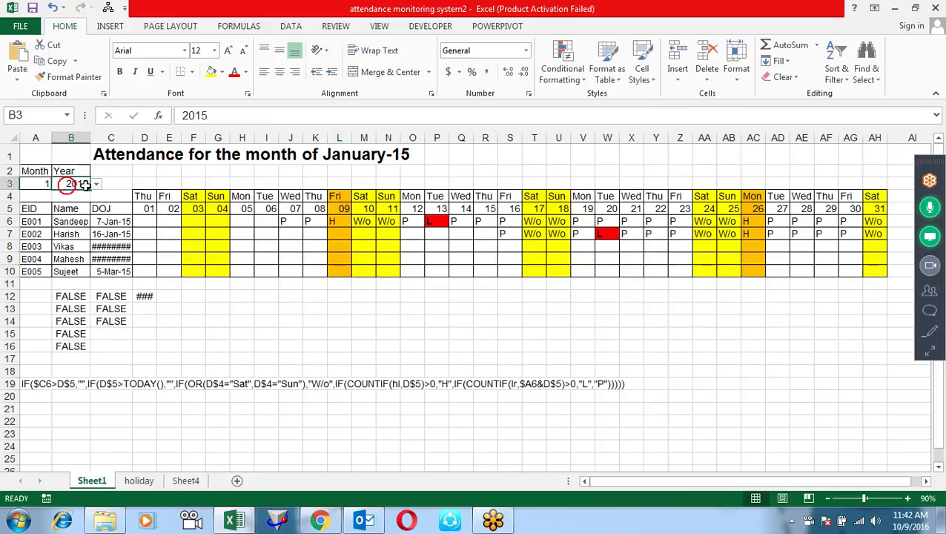
{"action": "left_click", "coordinate": [96, 184]}
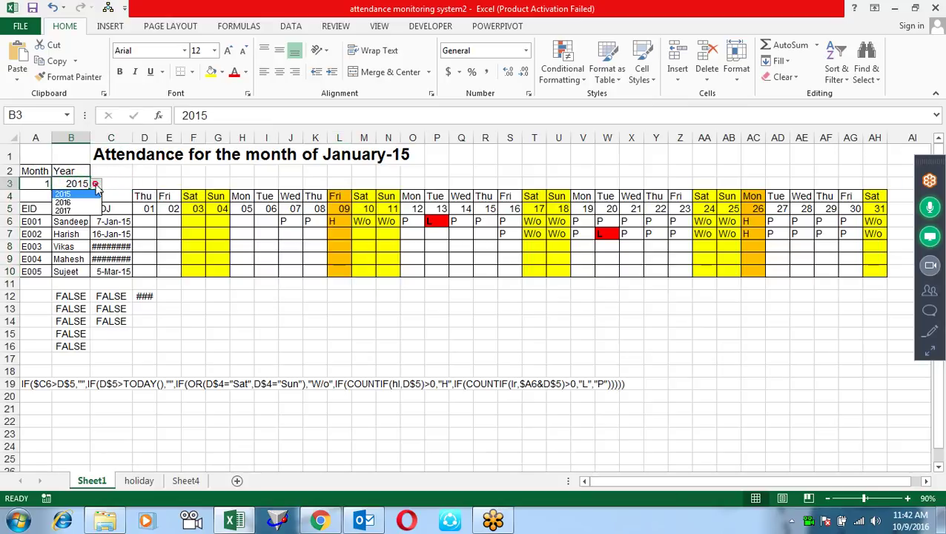
{"action": "left_click", "coordinate": [86, 197]}
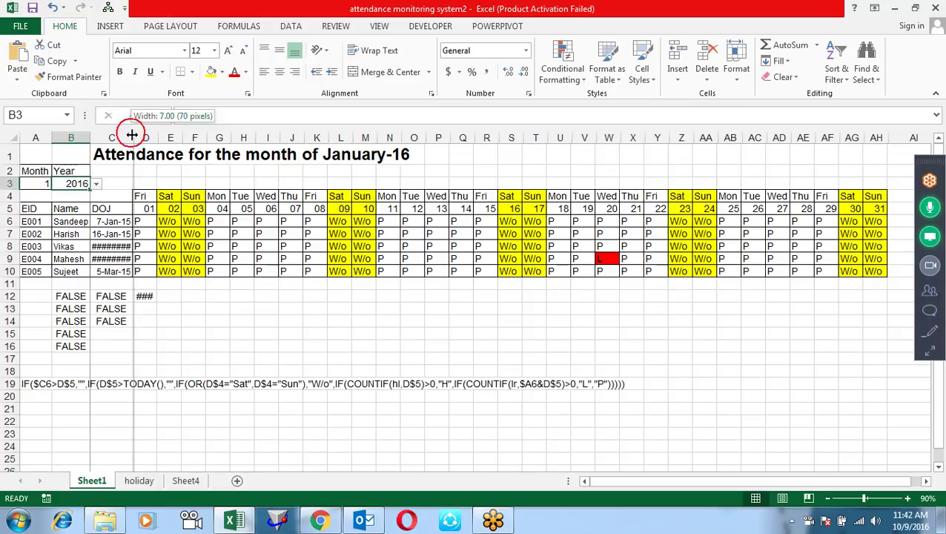
- Widen column C to show joining dates, and clear all formatting and contents from D4:AH10
{"action": "left_click_drag", "start_coordinate": [131, 132], "coordinate": [137, 132]}
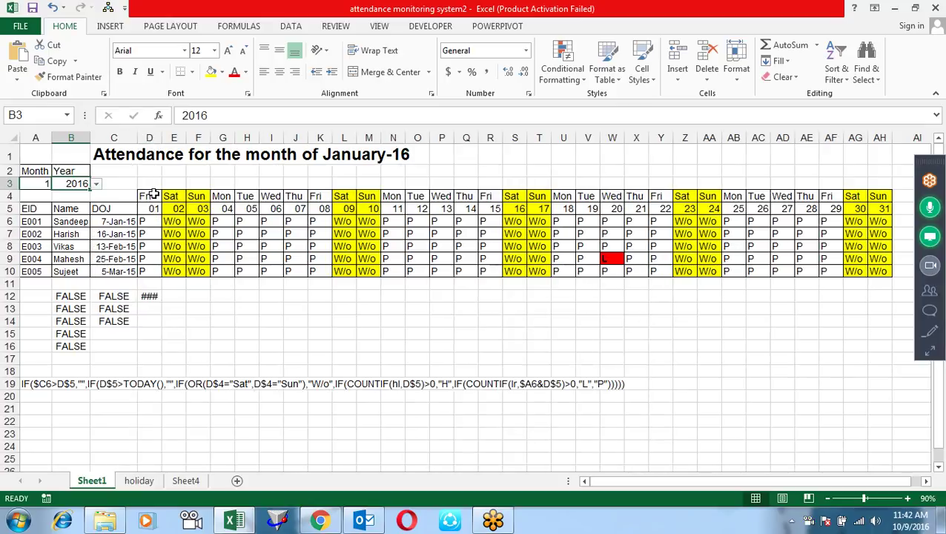
{"action": "left_click_drag", "start_coordinate": [147, 196], "coordinate": [883, 273]}
{"action": "key", "text": "alt+e"}
{"action": "key", "text": "a"}
{"action": "key", "text": "f"}
{"action": "key", "text": "Delete"}
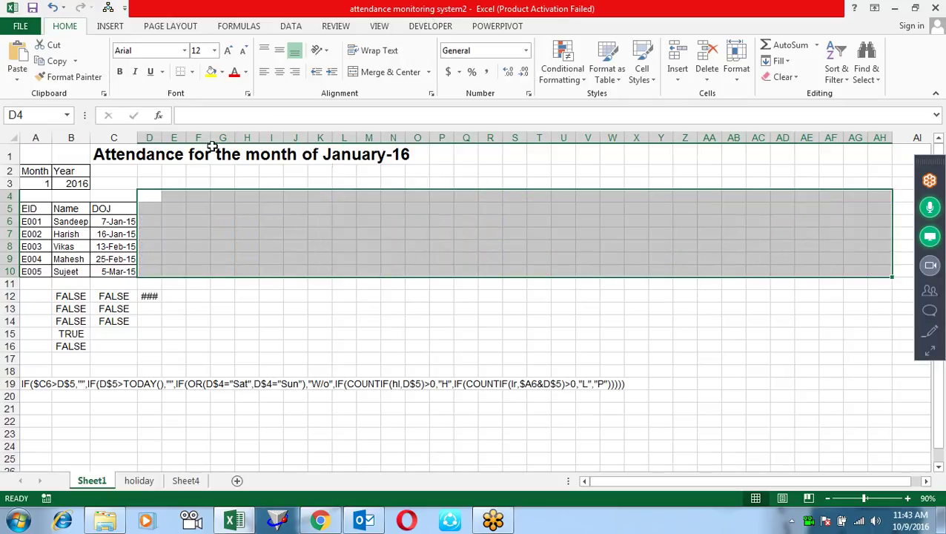
- Delete the C1 title formula, remove the validation lists from A3:B3, and empty both cells
{"action": "left_click", "coordinate": [110, 148]}
{"action": "key", "text": "Delete"}
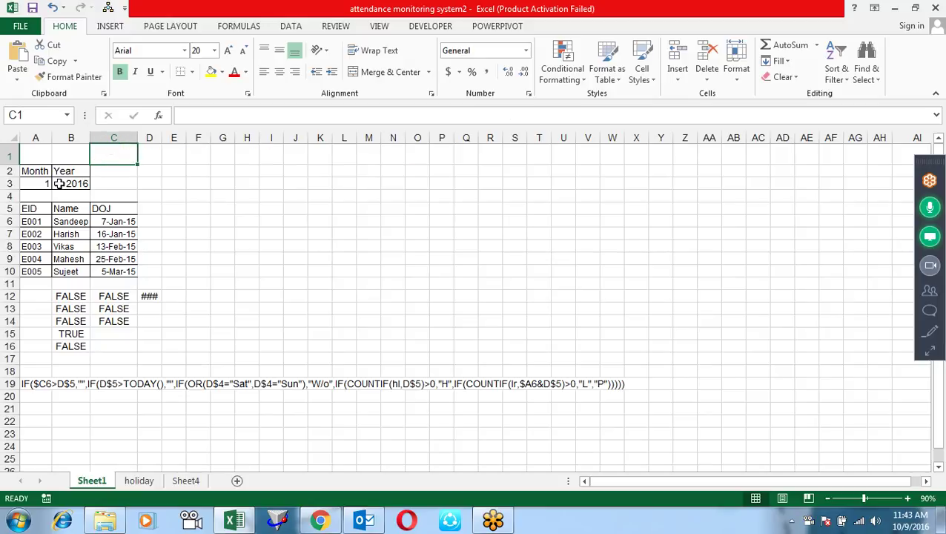
{"action": "left_click_drag", "start_coordinate": [41, 187], "coordinate": [71, 184]}
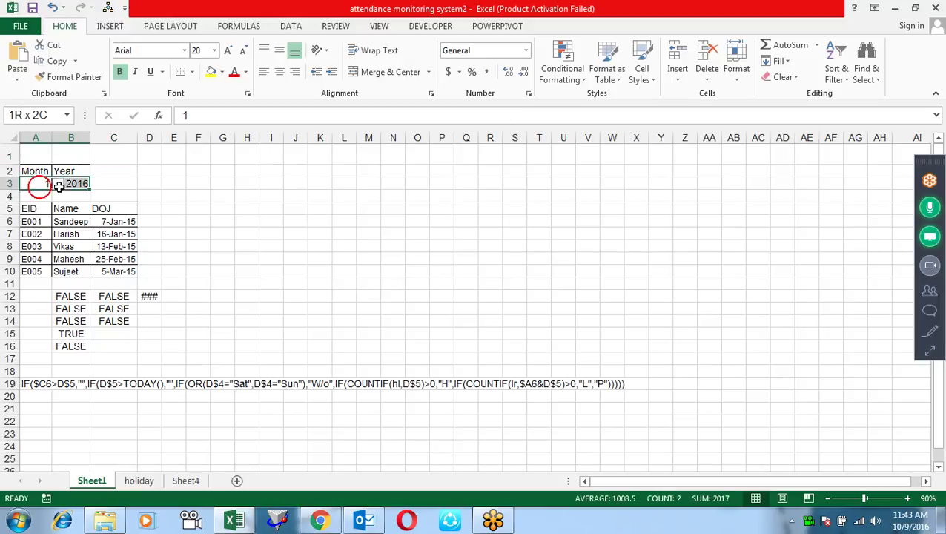
{"action": "left_click", "coordinate": [291, 26]}
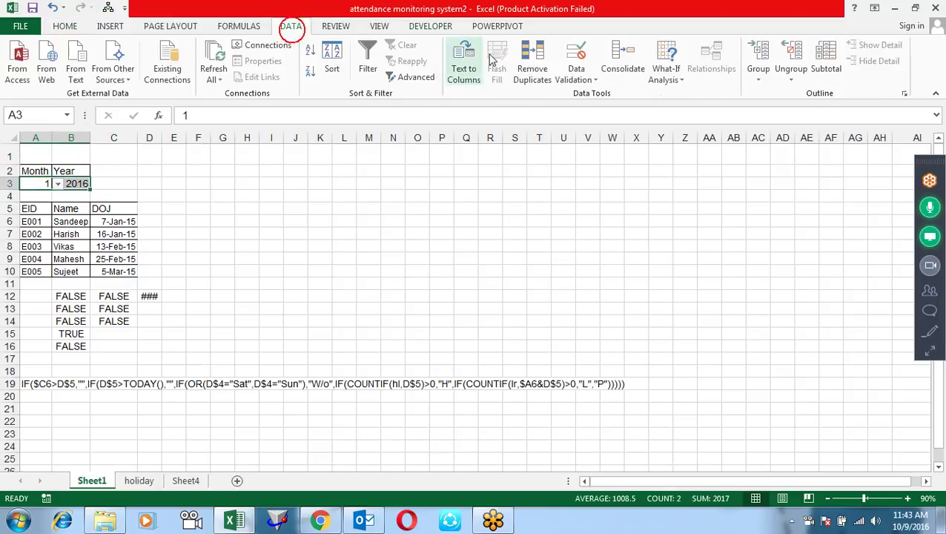
{"action": "left_click", "coordinate": [574, 57]}
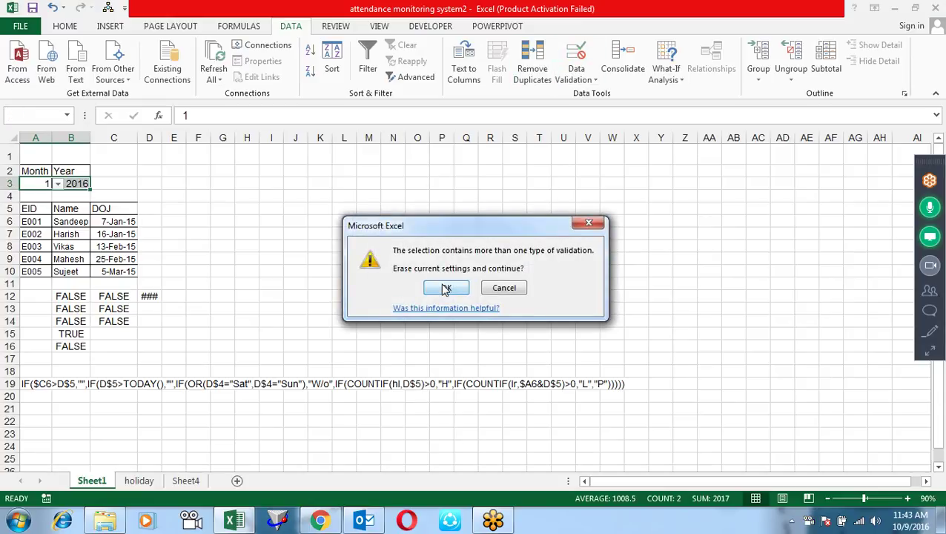
{"action": "left_click", "coordinate": [448, 286]}
{"action": "left_click", "coordinate": [381, 344]}
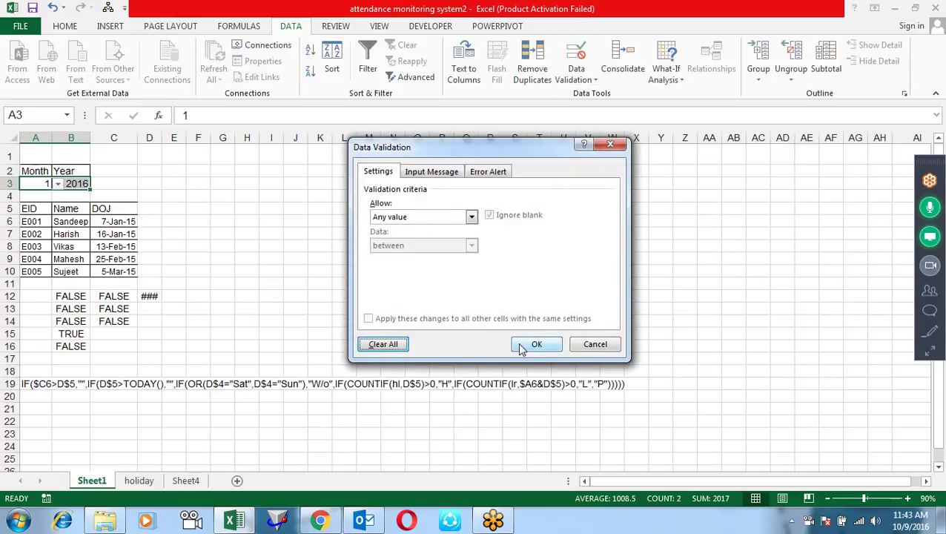
{"action": "left_click", "coordinate": [384, 344]}
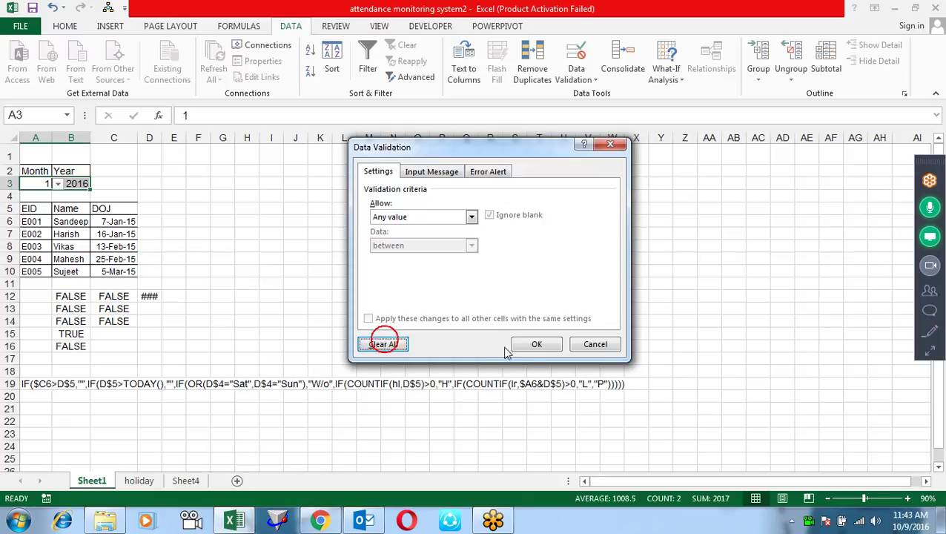
{"action": "left_click", "coordinate": [538, 349]}
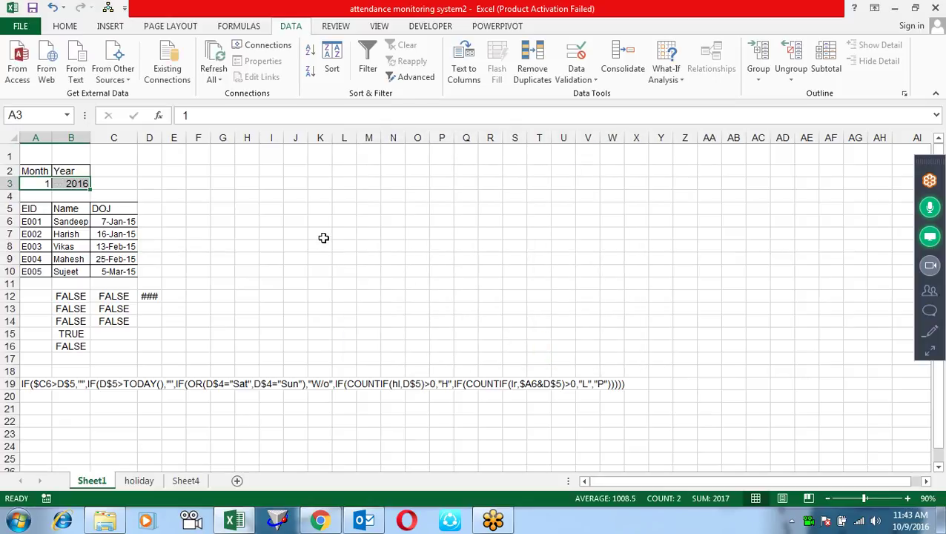
{"action": "key", "text": "Delete"}
{"action": "left_click", "coordinate": [322, 236]}
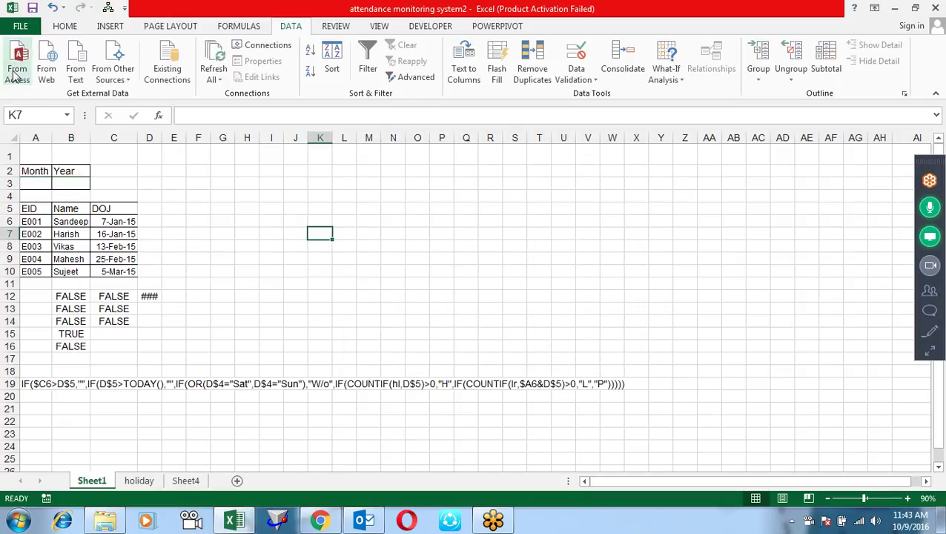
- Give Month cell A3 a List validation whose source is the month numbers 1 to 12
{"action": "left_click", "coordinate": [32, 183]}
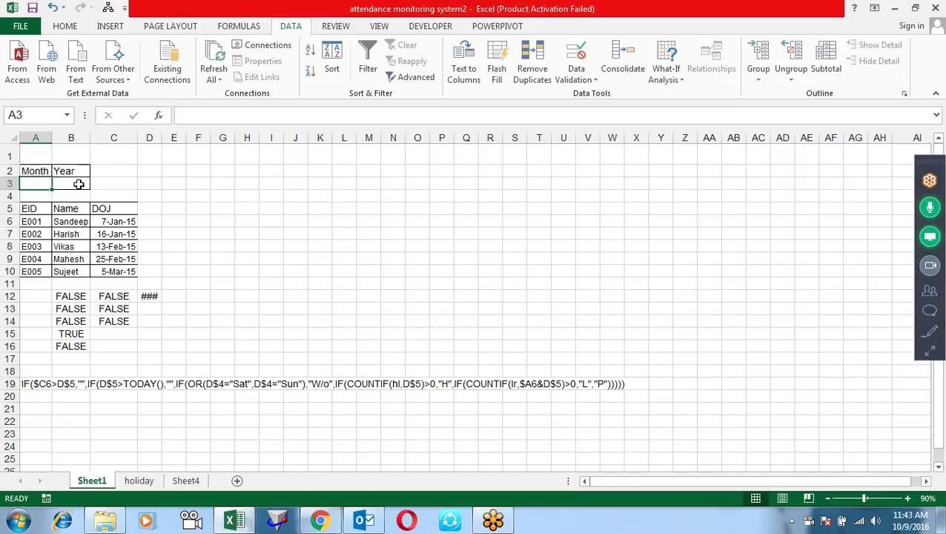
{"action": "left_click", "coordinate": [77, 184]}
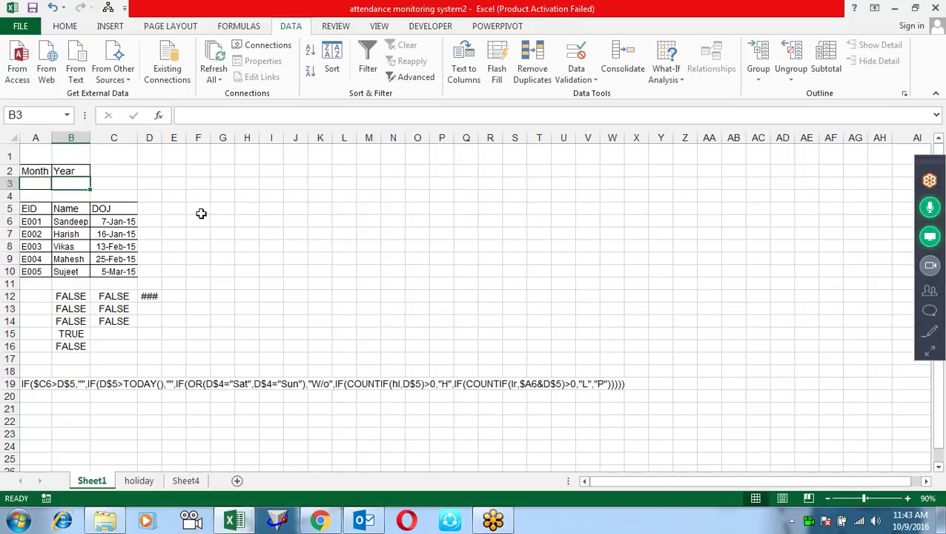
{"action": "left_click", "coordinate": [42, 182]}
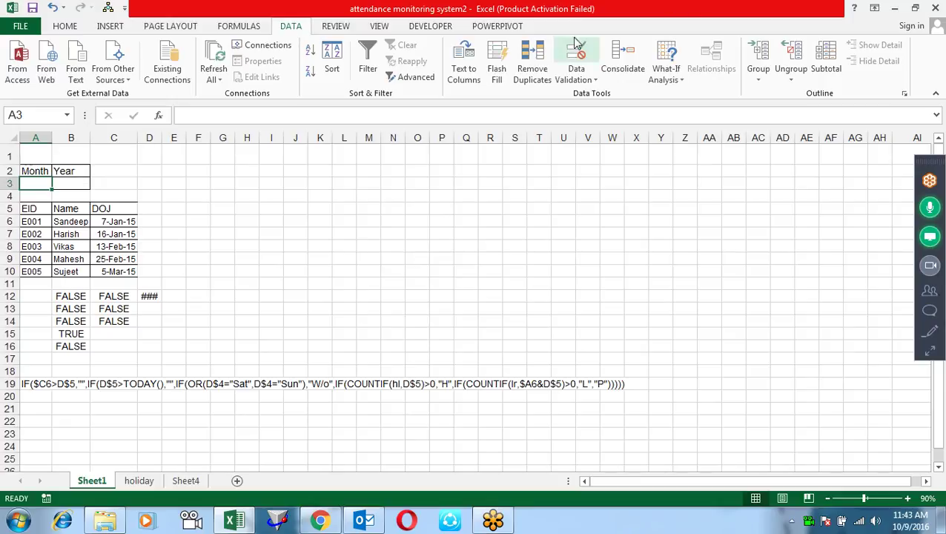
{"action": "left_click", "coordinate": [590, 65]}
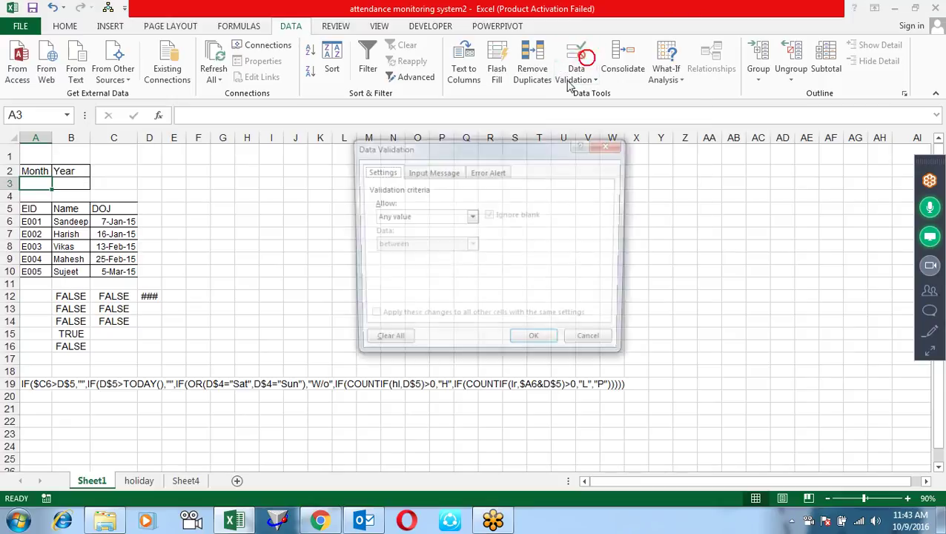
{"action": "left_click", "coordinate": [459, 216]}
{"action": "left_click", "coordinate": [448, 256]}
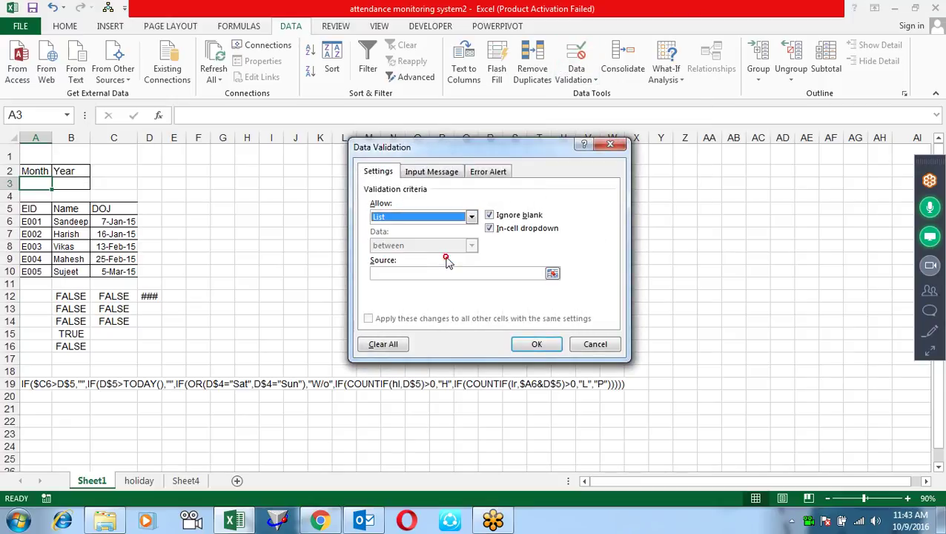
{"action": "left_click", "coordinate": [426, 272]}
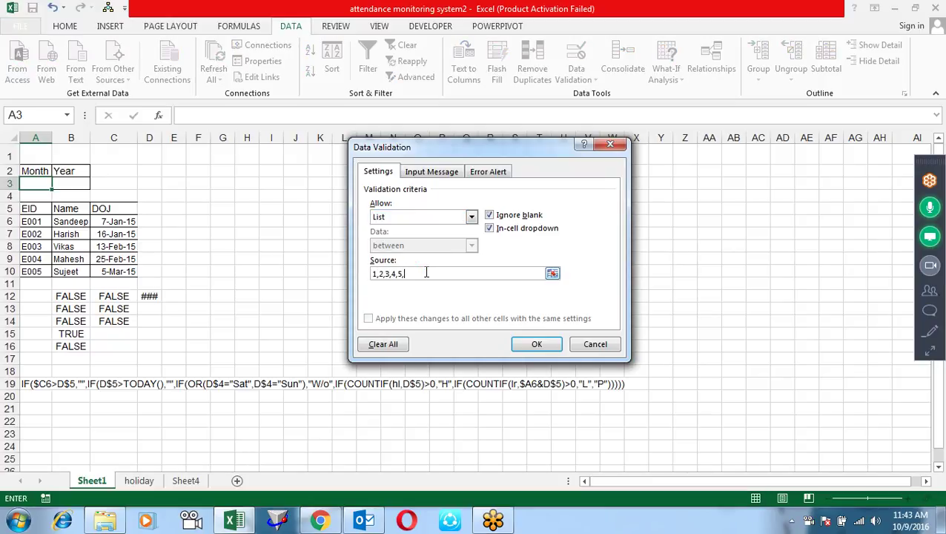
{"action": "type", "text": "8,9,10,11,12"}
{"action": "key", "text": "Return"}
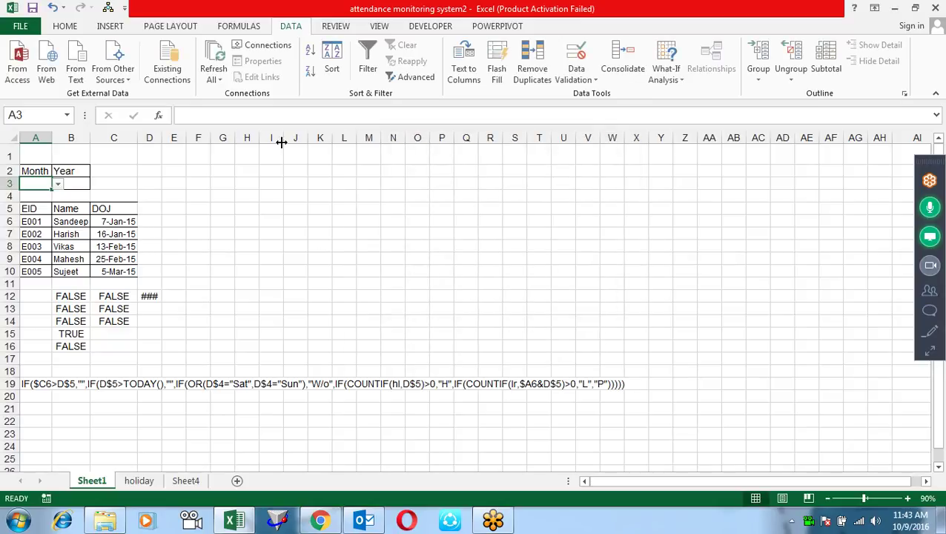
- Pick month 4 in A3, then give B3 a List validation of 2015, 2016, 2017
{"action": "left_click", "coordinate": [58, 184]}
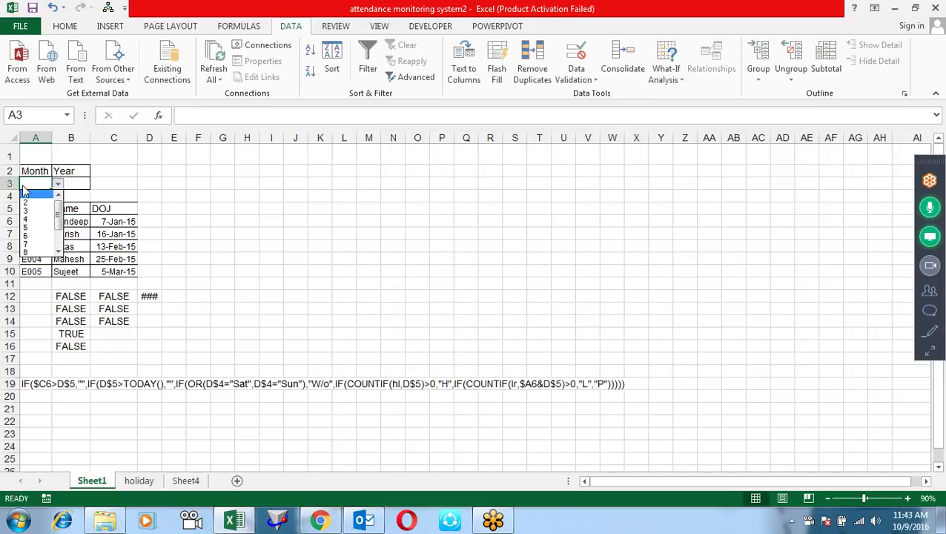
{"action": "left_click", "coordinate": [27, 218]}
{"action": "left_click", "coordinate": [74, 185]}
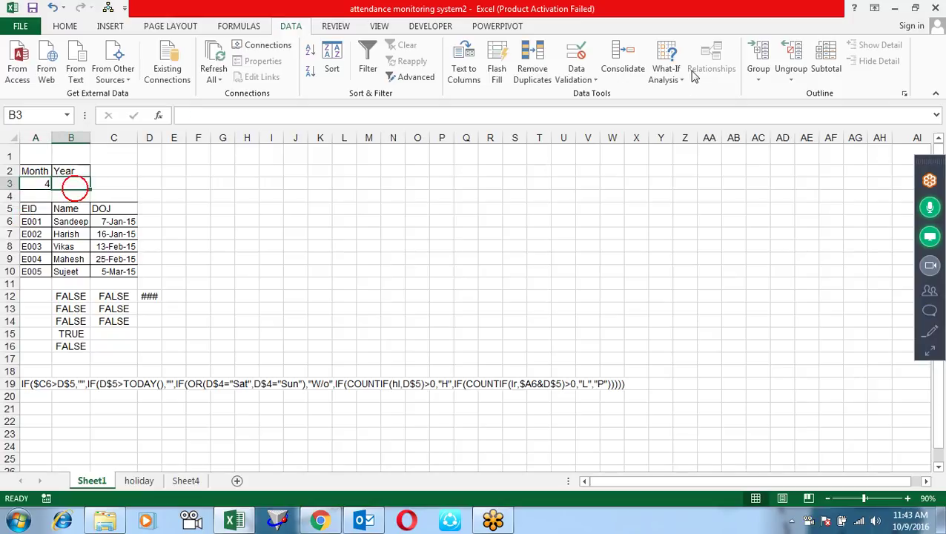
{"action": "left_click", "coordinate": [576, 58]}
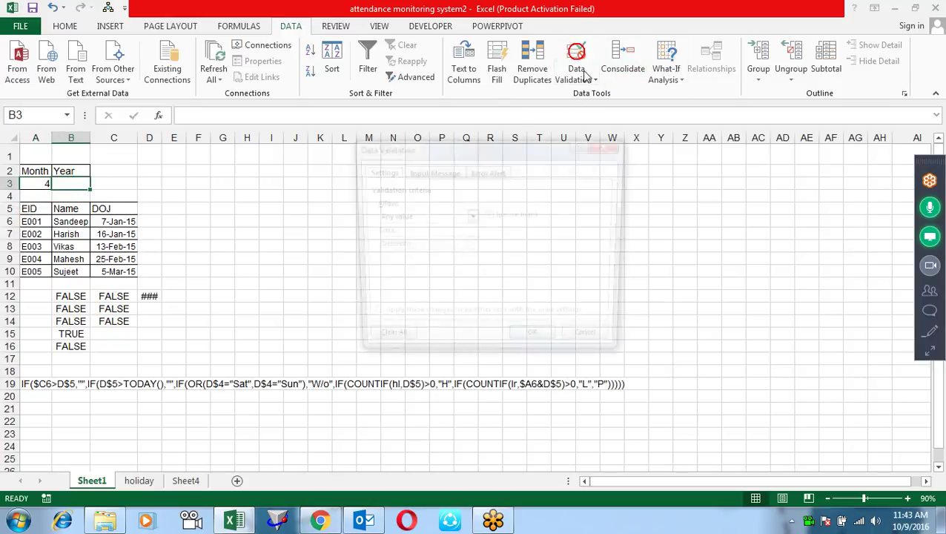
{"action": "left_click", "coordinate": [470, 216]}
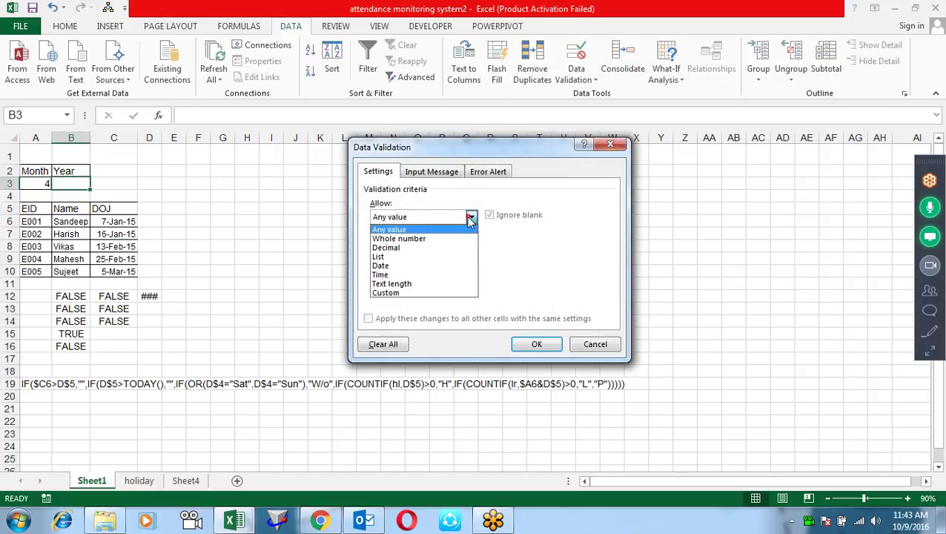
{"action": "left_click", "coordinate": [433, 255]}
{"action": "left_click", "coordinate": [466, 276]}
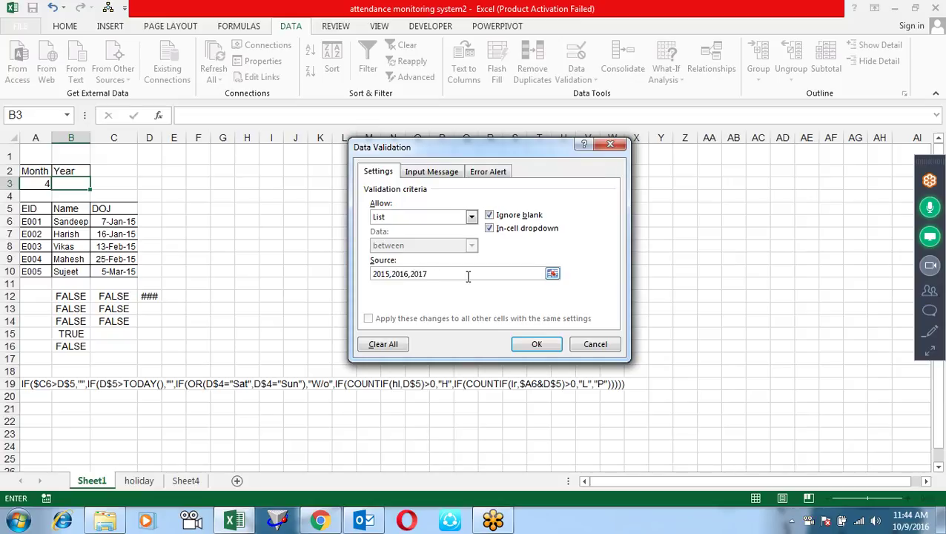
{"action": "key", "text": "Return"}
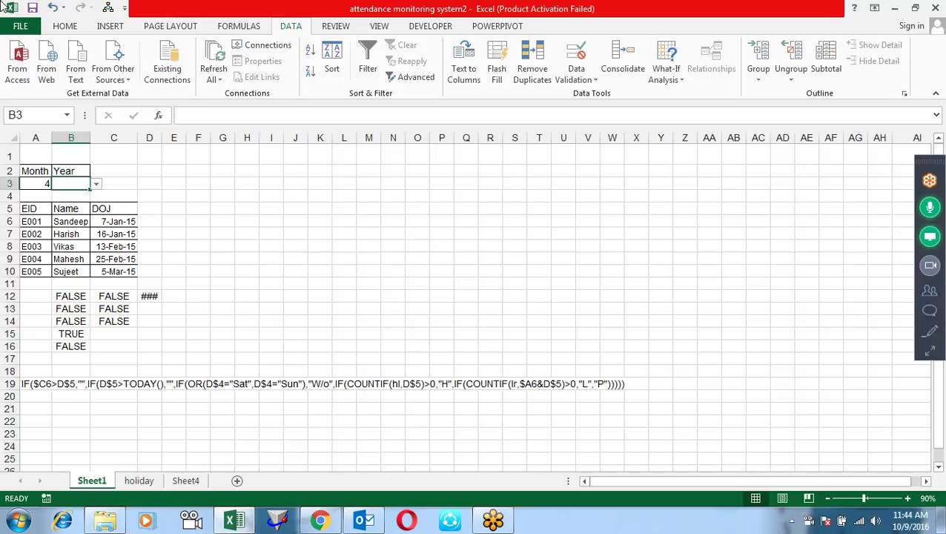
- Choose 2015 from the new Year dropdown in B3
{"action": "left_click", "coordinate": [95, 184]}
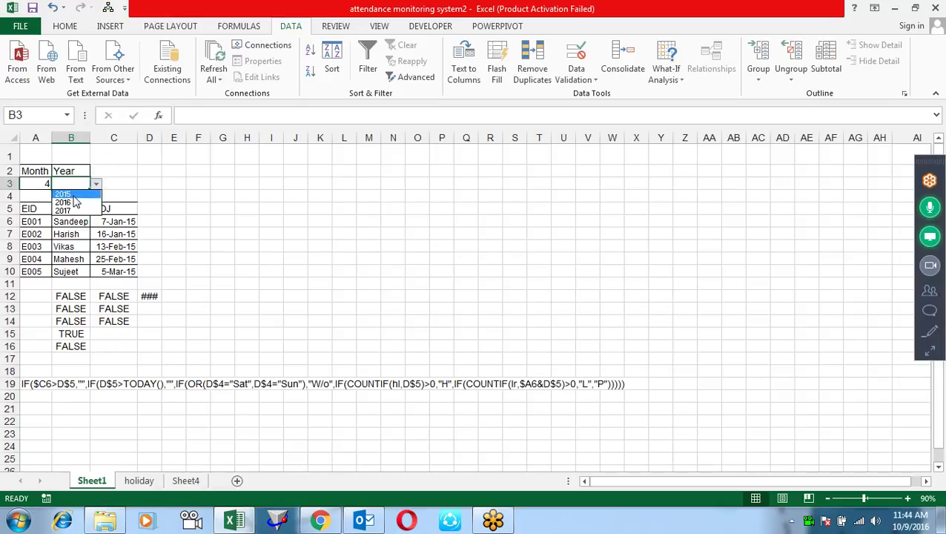
{"action": "left_click", "coordinate": [73, 195]}
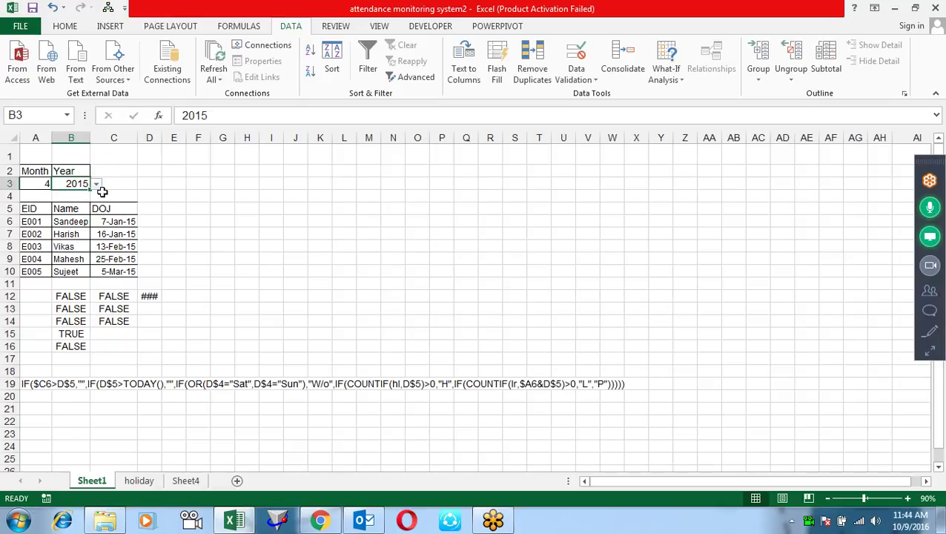
{"action": "left_click", "coordinate": [34, 194]}
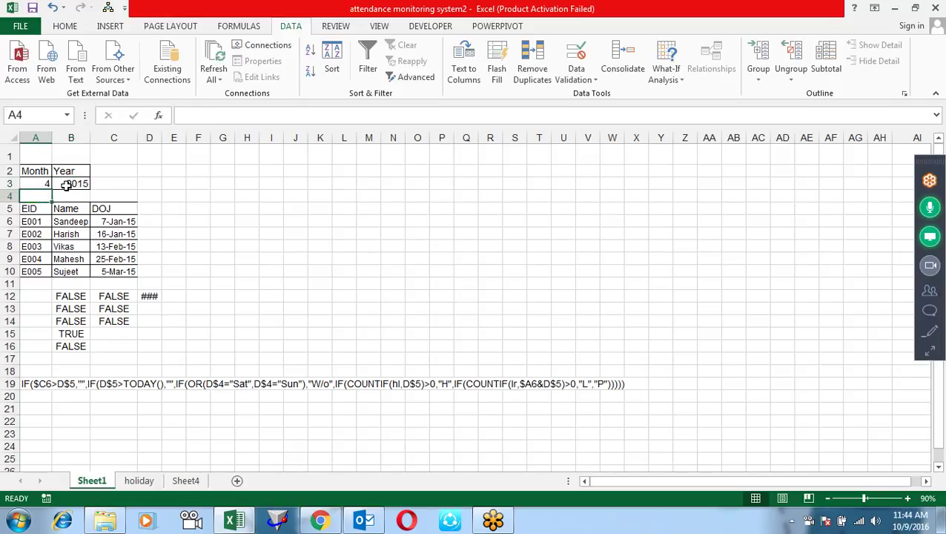
{"action": "left_click", "coordinate": [66, 186]}
{"action": "left_click", "coordinate": [150, 207]}
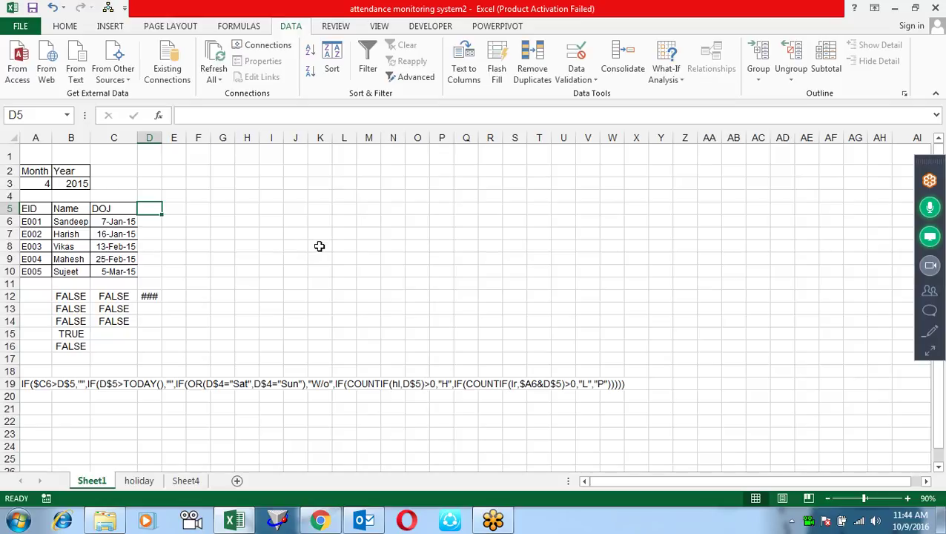
- Enter =DATE(B3,A3,1) in D5 and widen column D so the date is readable
{"action": "type", "text": "="}
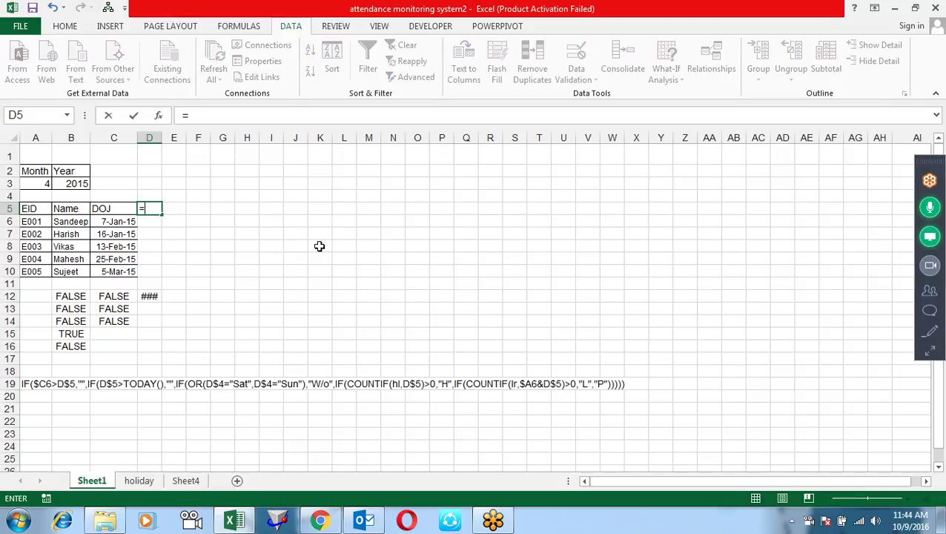
{"action": "type", "text": "Date"}
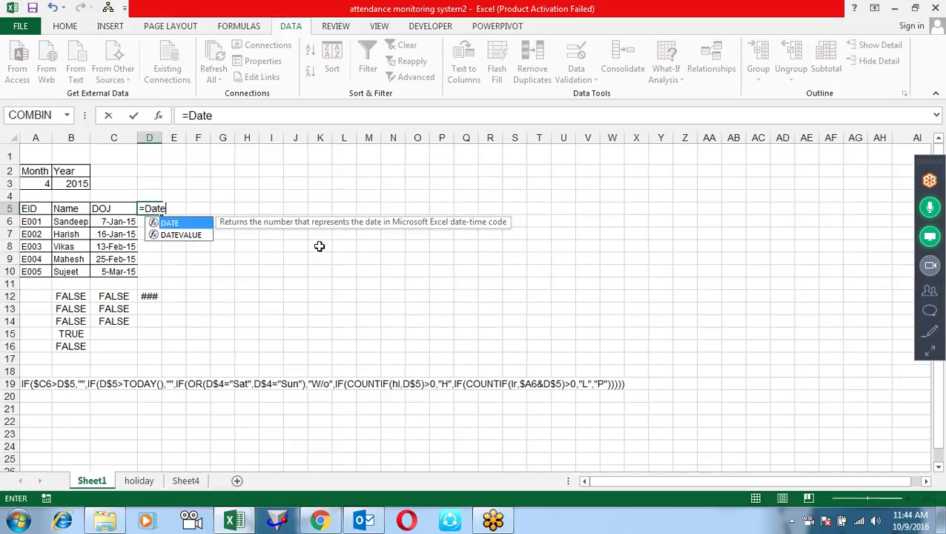
{"action": "type", "text": "("}
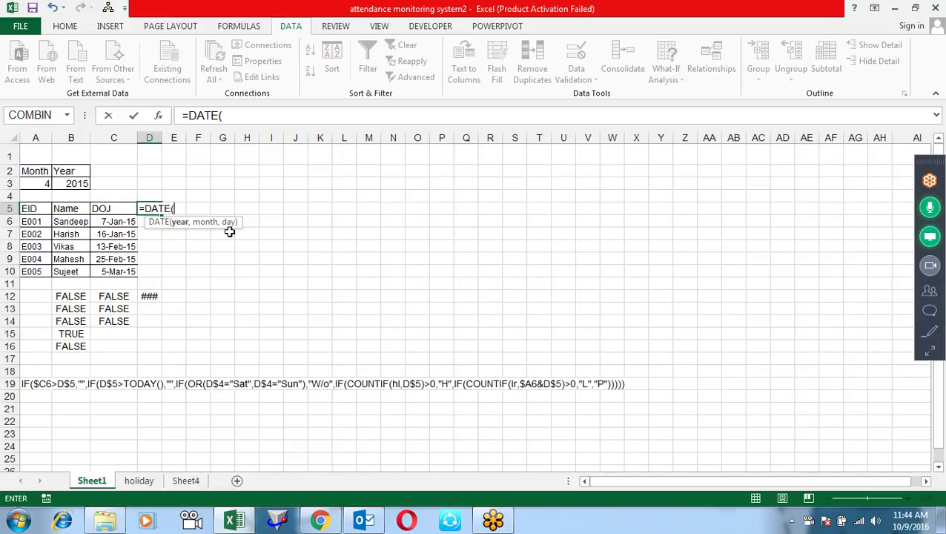
{"action": "left_click", "coordinate": [70, 184]}
{"action": "type", "text": ","}
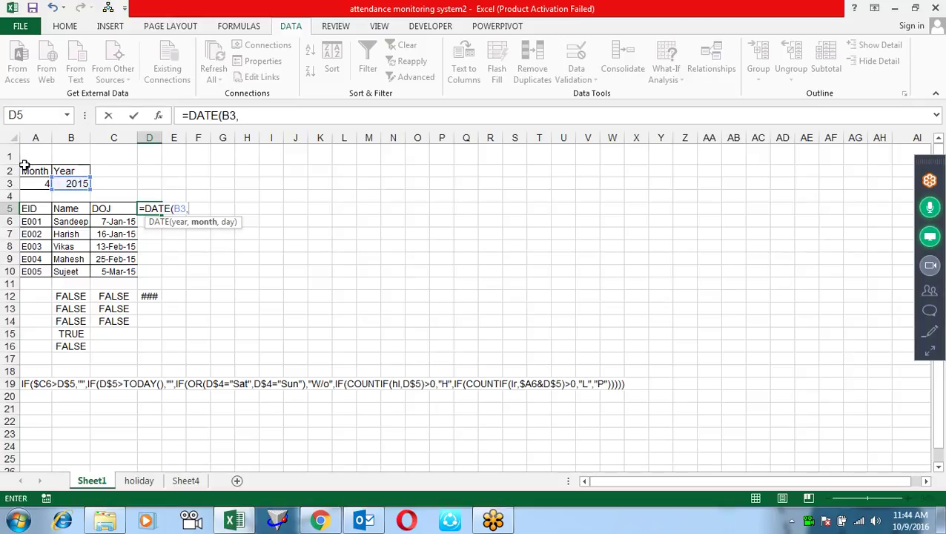
{"action": "left_click", "coordinate": [38, 183]}
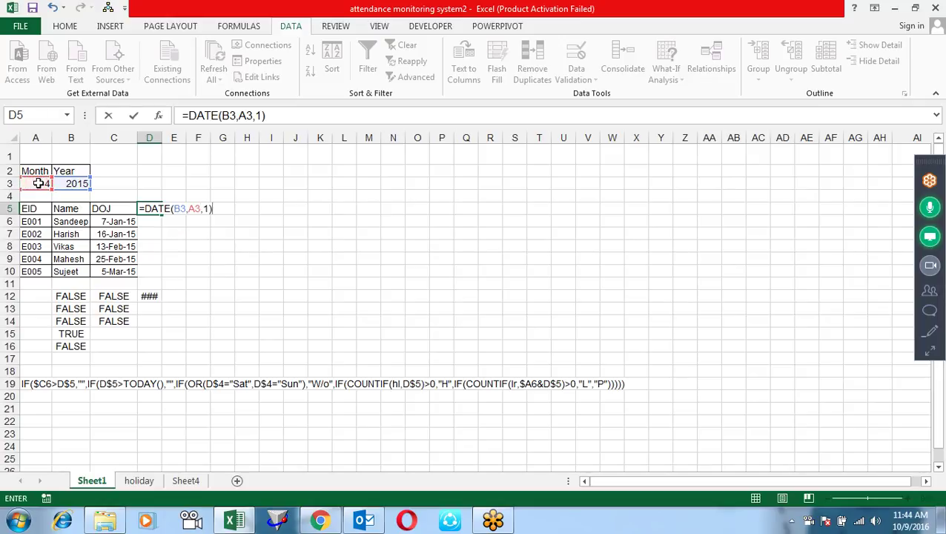
{"action": "key", "text": "Return"}
{"action": "left_click_drag", "start_coordinate": [160, 137], "coordinate": [195, 137]}
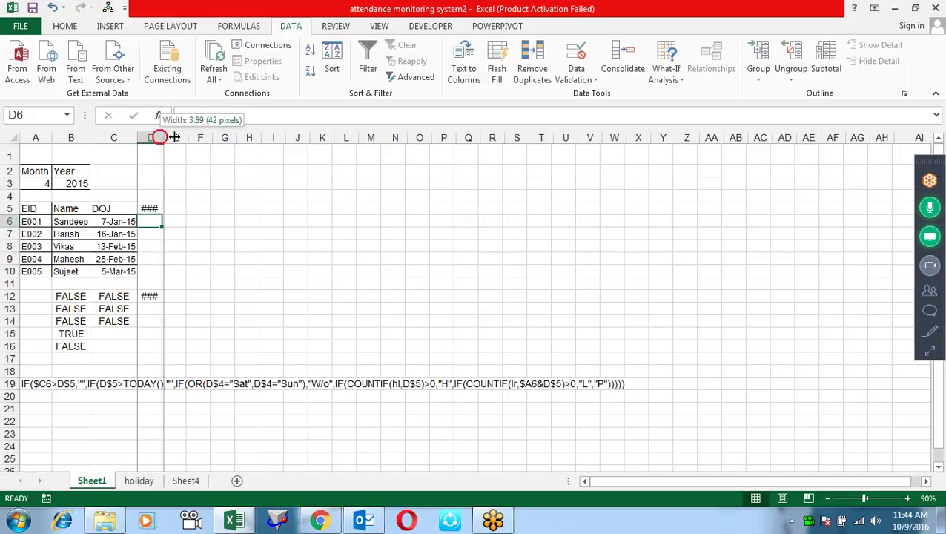
- Switch the month in A3 to 6 so D5 shows 6/1/2015
{"action": "left_click", "coordinate": [47, 183]}
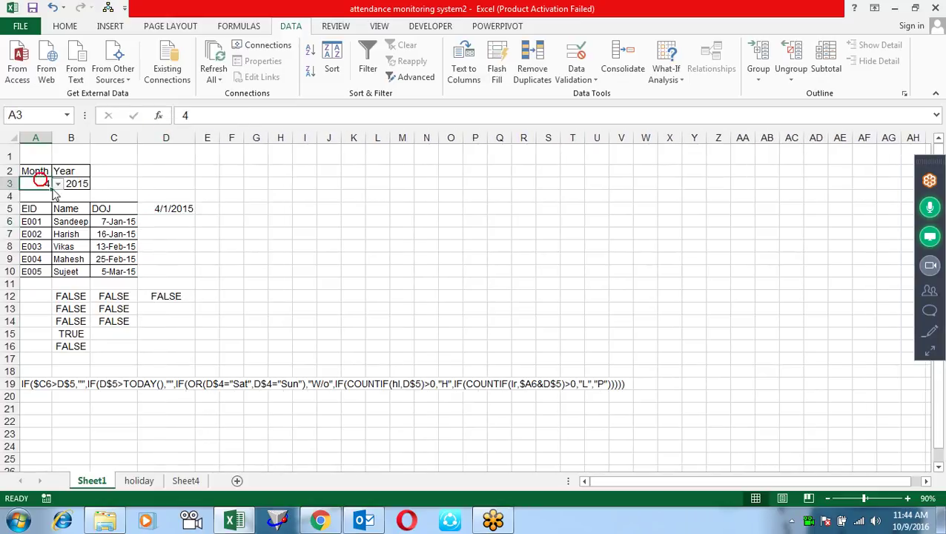
{"action": "left_click", "coordinate": [58, 185]}
{"action": "left_click", "coordinate": [35, 208]}
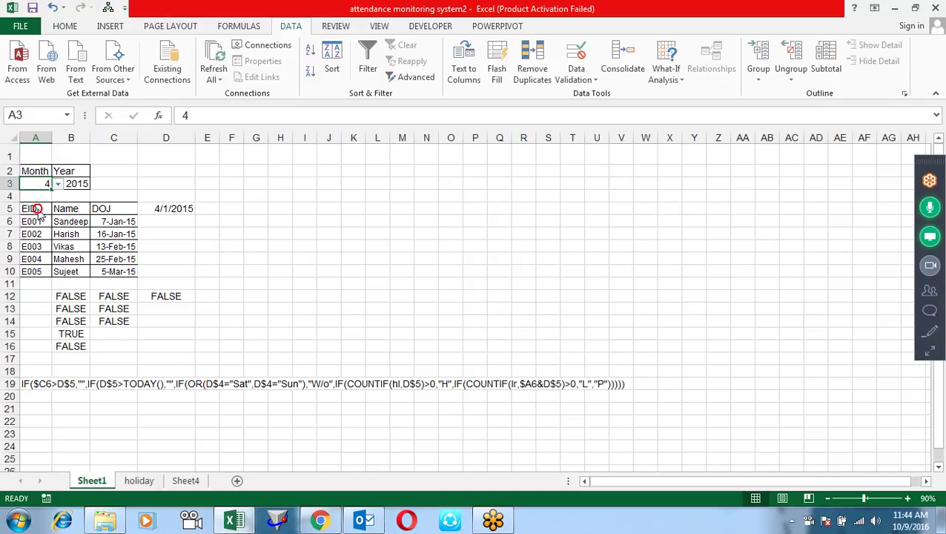
{"action": "left_click", "coordinate": [172, 210]}
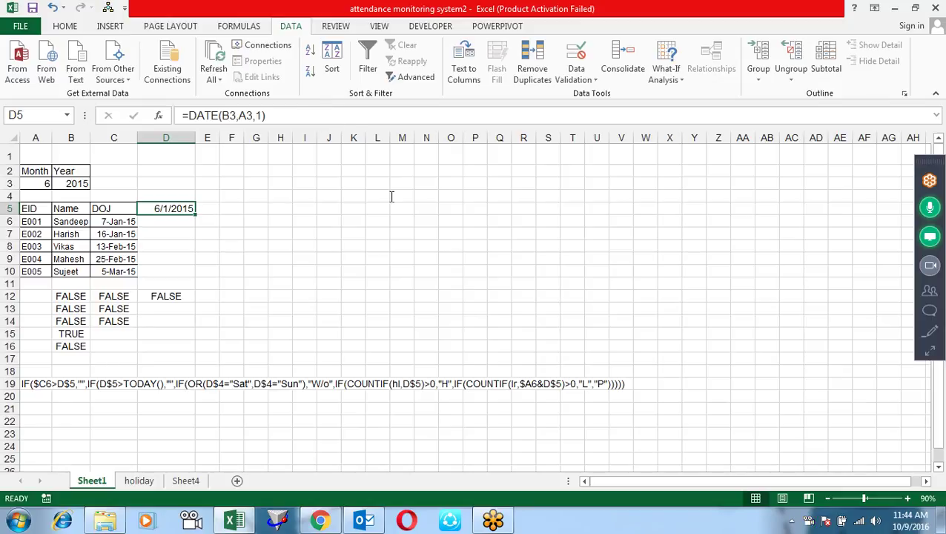
- Give D5 the custom number format dd so it shows 01, then narrow column D
{"action": "key", "text": "ctrl+1"}
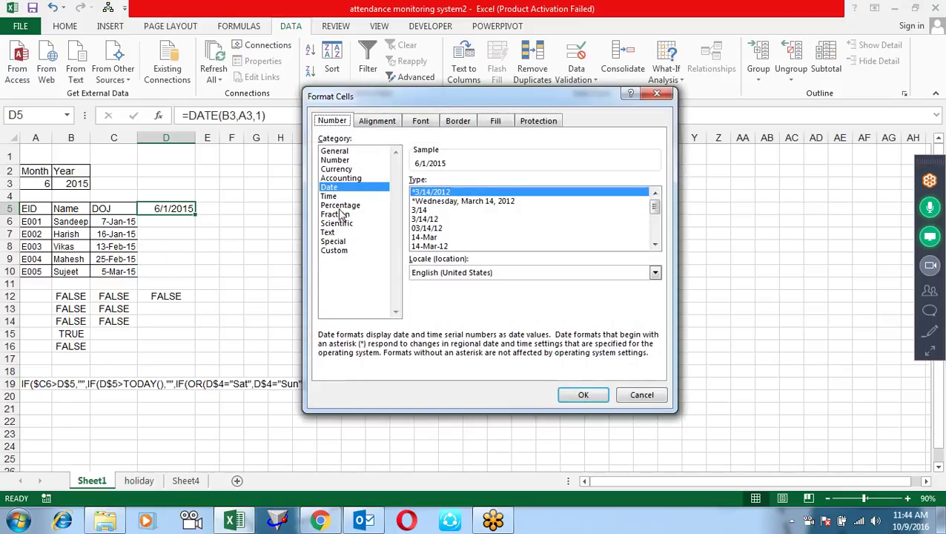
{"action": "left_click", "coordinate": [337, 250]}
{"action": "left_click", "coordinate": [447, 193]}
{"action": "type", "text": "dd"}
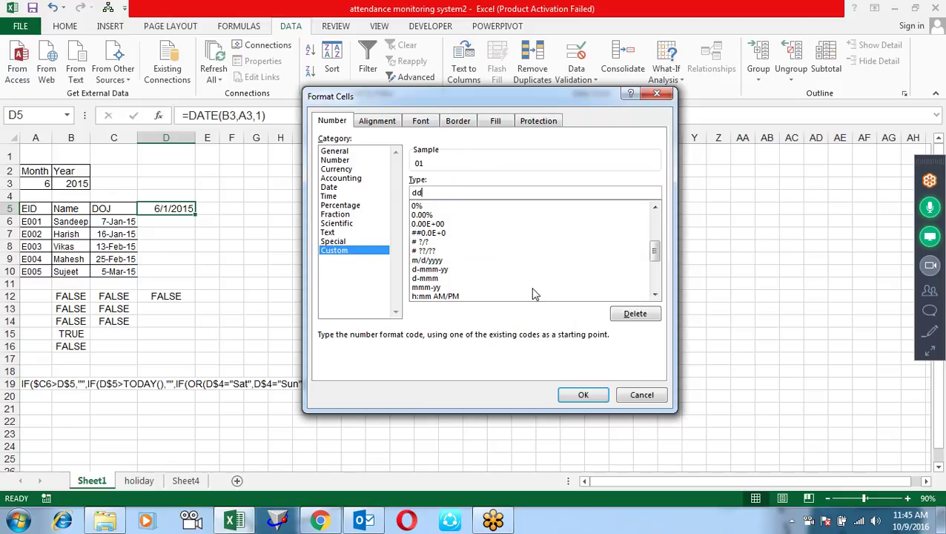
{"action": "key", "text": "Return"}
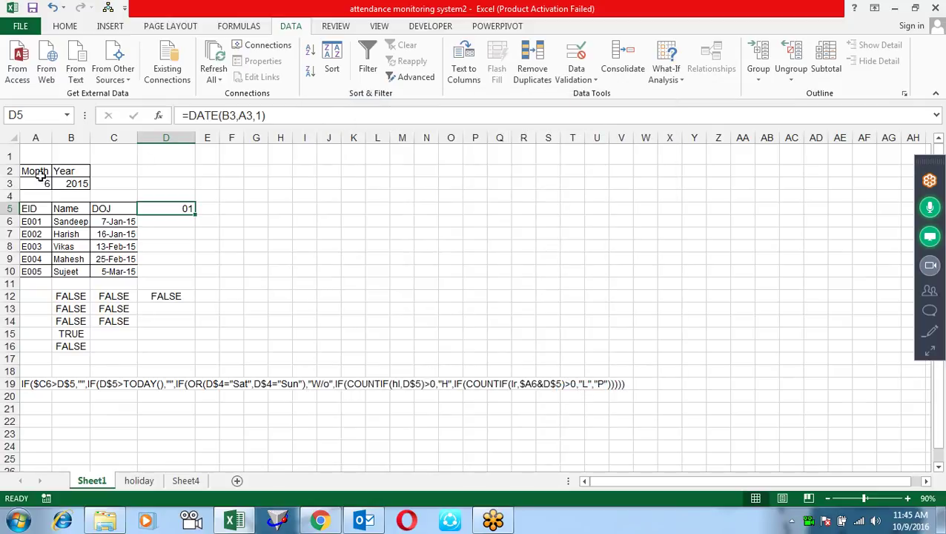
{"action": "mouse_move", "coordinate": [195, 138]}
{"action": "left_mouse_down"}
{"action": "mouse_move", "coordinate": [156, 142]}
{"action": "mouse_move", "coordinate": [164, 140]}
{"action": "left_mouse_up"}
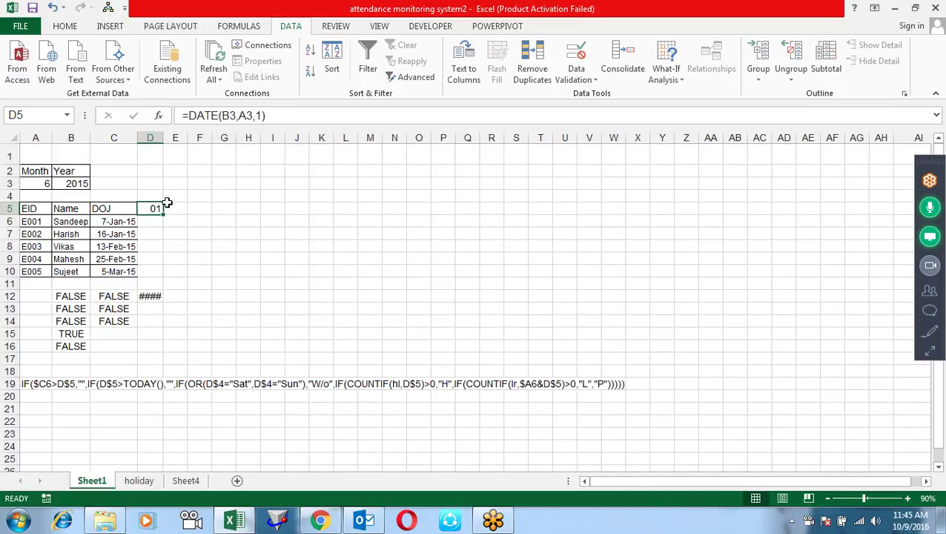
- Enter =TEXT(D5,"ddd") in D4 to show the weekday of the first date
{"action": "left_click", "coordinate": [149, 193]}
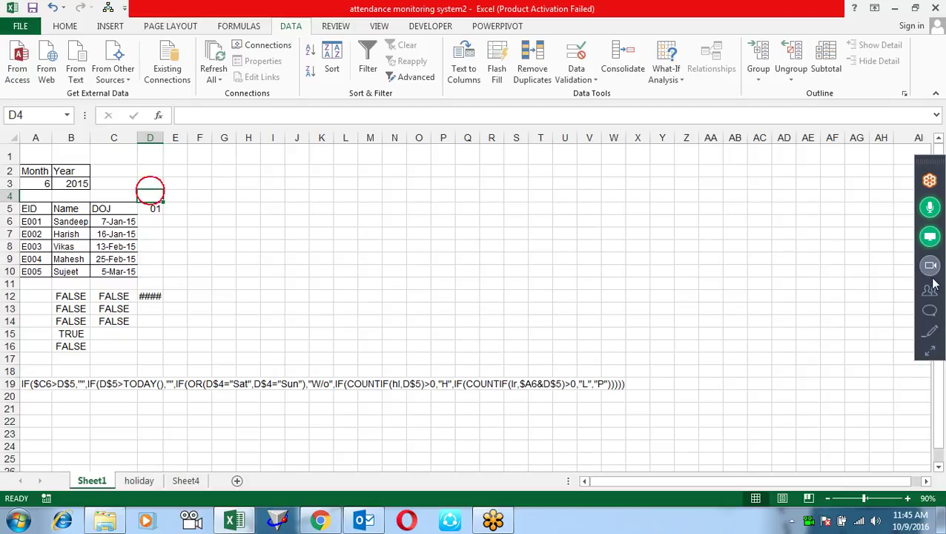
{"action": "type", "text": "=tex"}
{"action": "key", "text": "Tab"}
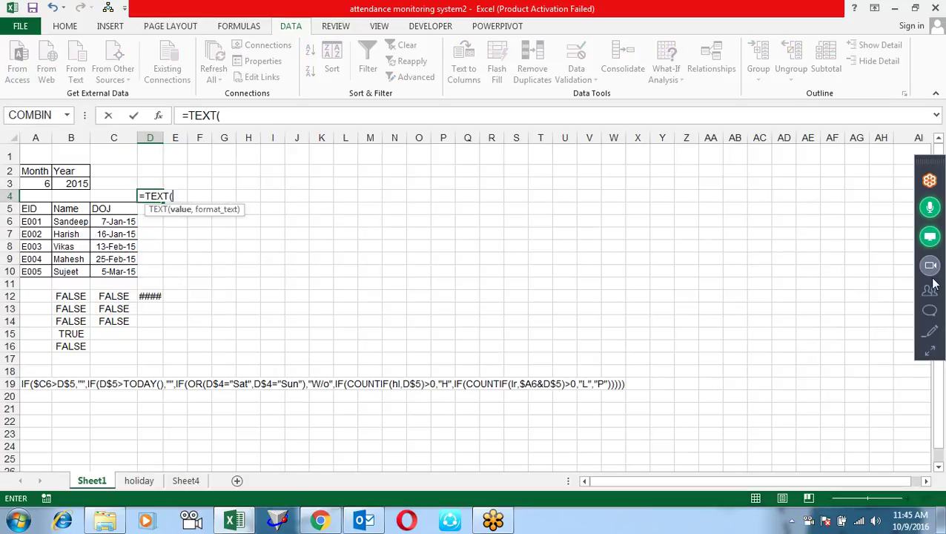
{"action": "left_click", "coordinate": [145, 209]}
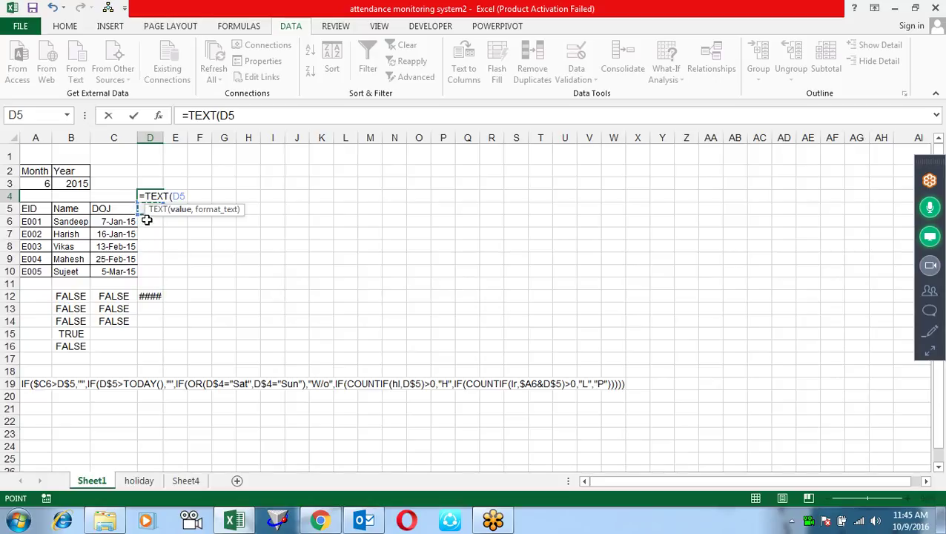
{"action": "type", "text": ",\""}
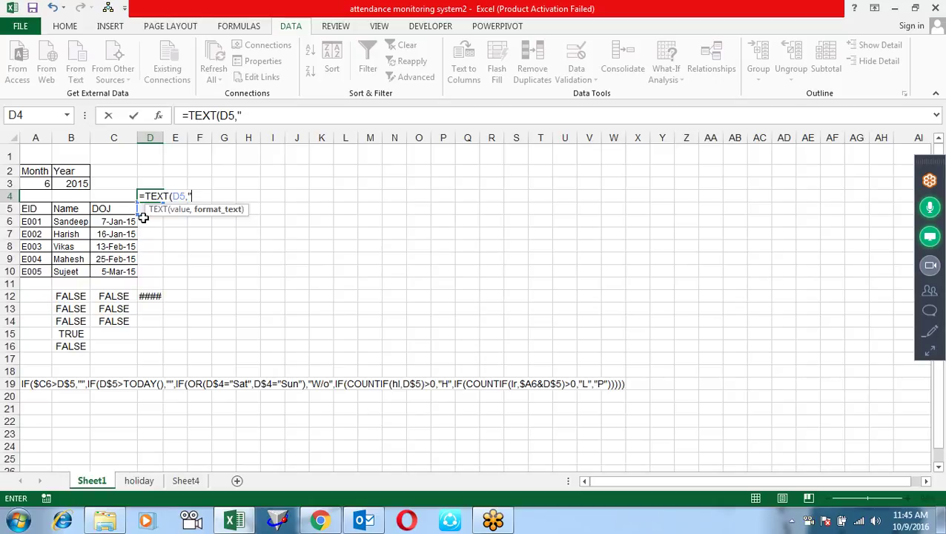
{"action": "type", "text": "ddd\""}
{"action": "type", "text": ")"}
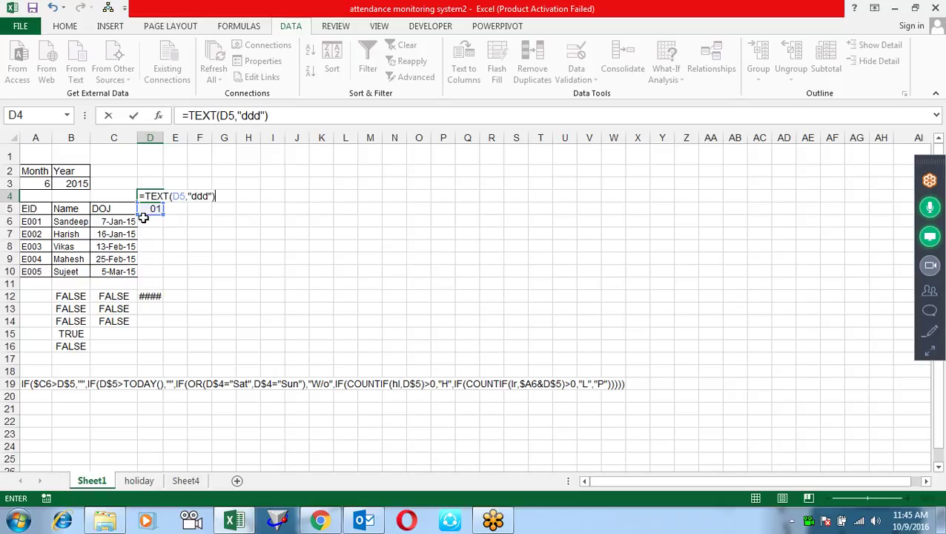
{"action": "key", "text": "Return"}
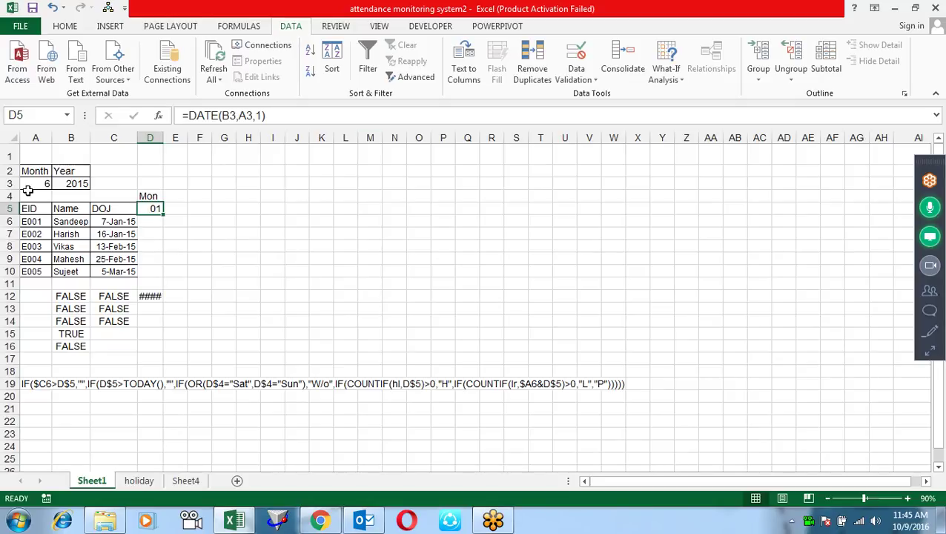
- Change the month in A3 to 8 so D4 reads Sat
{"action": "left_click", "coordinate": [34, 181]}
{"action": "left_click", "coordinate": [57, 183]}
{"action": "left_click", "coordinate": [47, 218]}
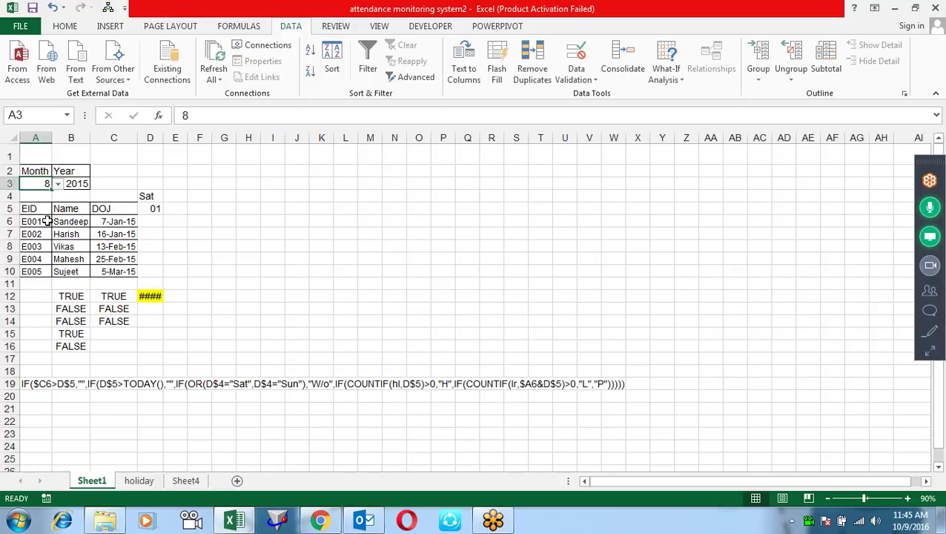
- Enter =D5+1 in E5 and fill it across to AH5 for days 01–31
{"action": "left_click", "coordinate": [157, 208]}
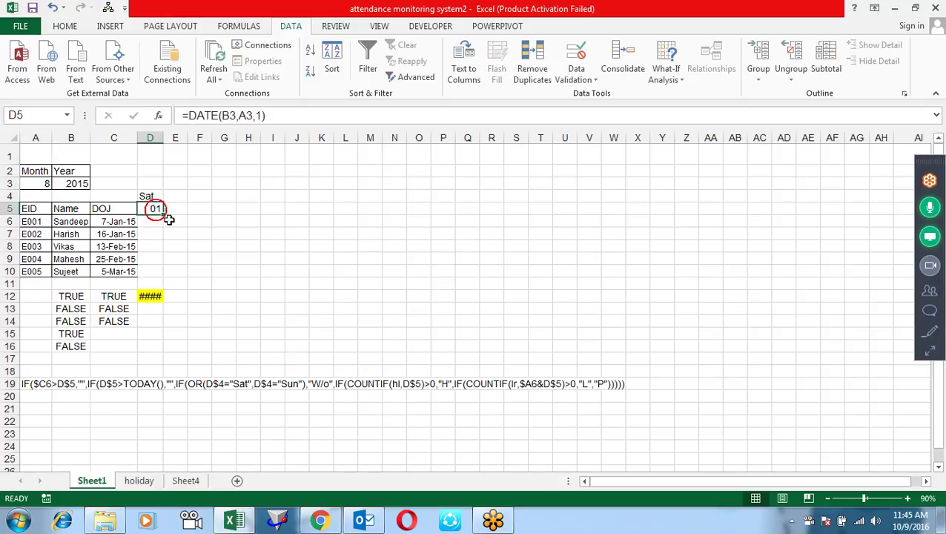
{"action": "left_click", "coordinate": [172, 216]}
{"action": "left_click", "coordinate": [177, 209]}
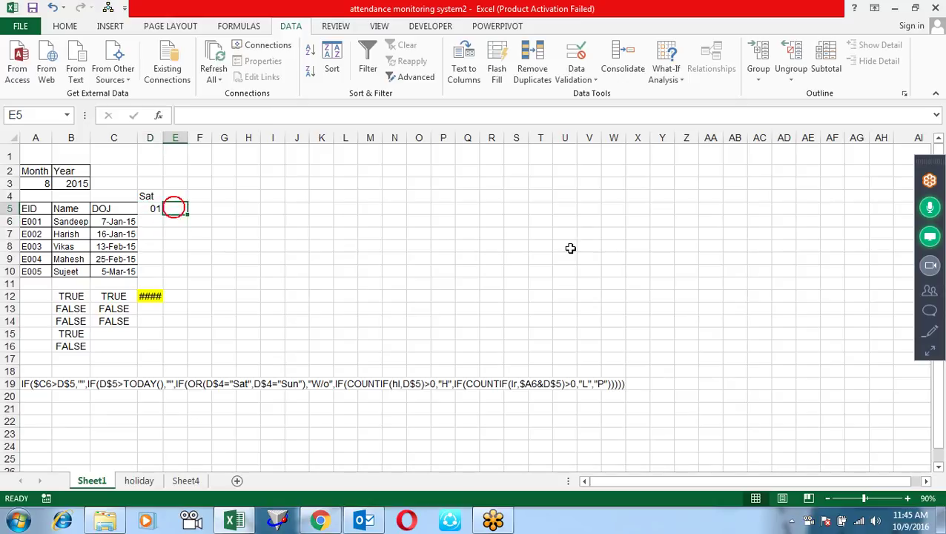
{"action": "type", "text": "="}
{"action": "key", "text": "Left"}
{"action": "type", "text": "+"}
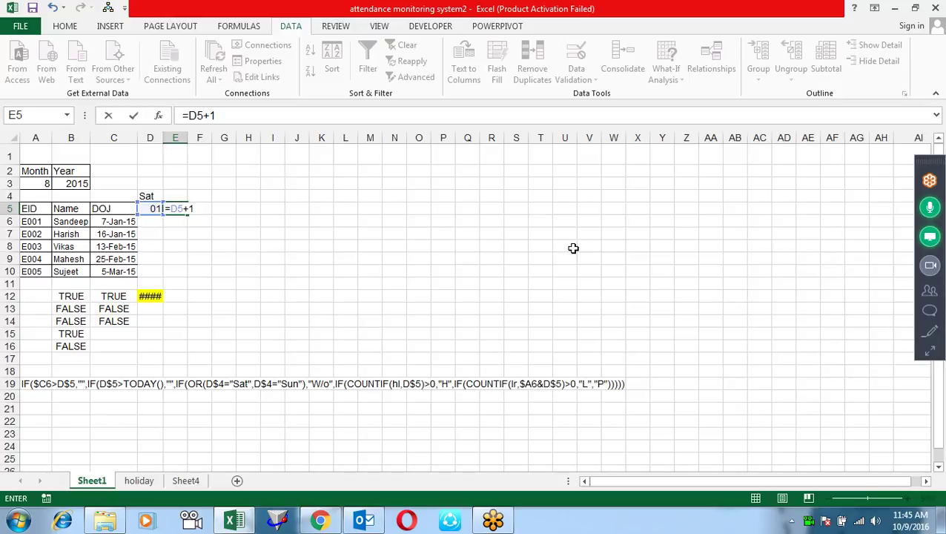
{"action": "key", "text": "Return"}
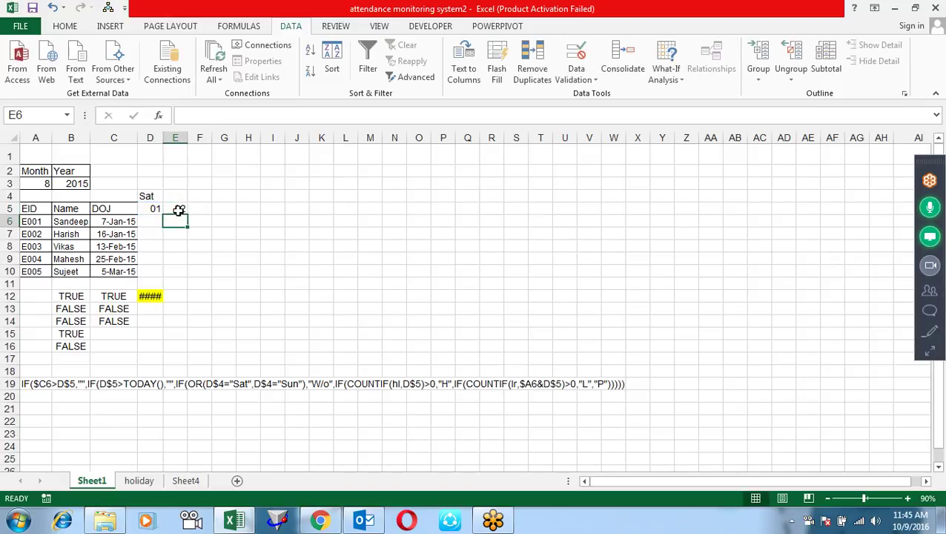
{"action": "left_click", "coordinate": [182, 209]}
{"action": "mouse_move", "coordinate": [187, 213]}
{"action": "left_mouse_down"}
{"action": "mouse_move", "coordinate": [787, 227]}
{"action": "mouse_move", "coordinate": [894, 214]}
{"action": "left_mouse_up"}
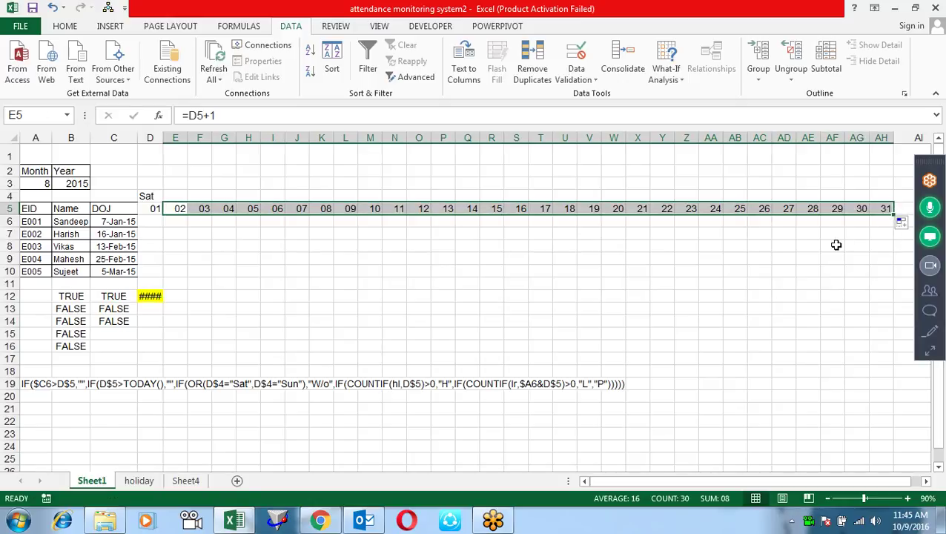
- Fill D4's weekday names across row 4 out to AH4
{"action": "left_click", "coordinate": [147, 192]}
{"action": "left_click_drag", "start_coordinate": [163, 201], "coordinate": [893, 208]}
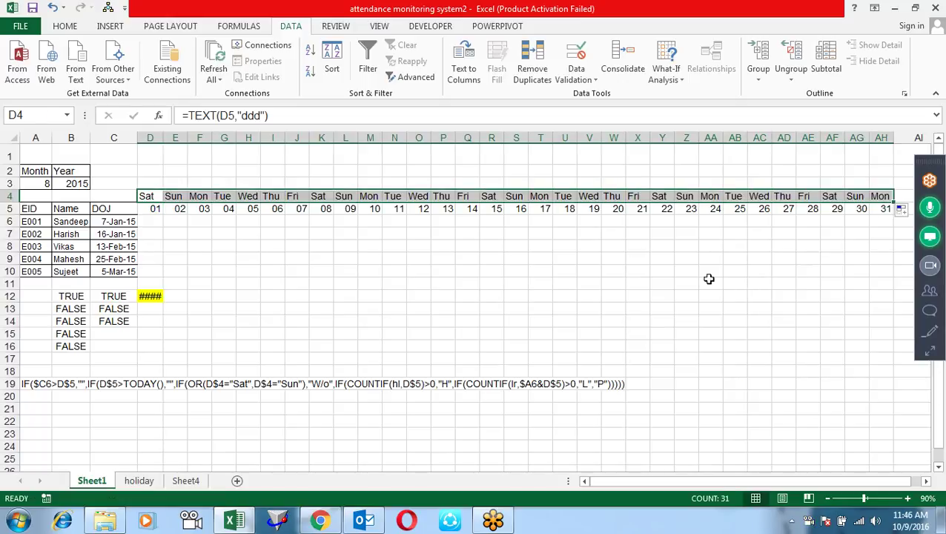
{"action": "left_click", "coordinate": [346, 268]}
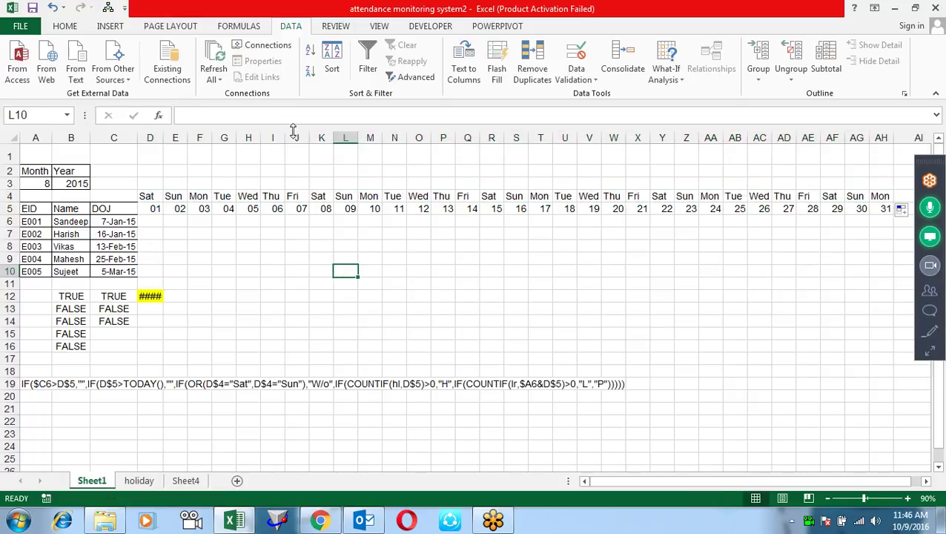
- Test months 1 then 2 in A3 and inspect February's spill-over days 01–03 in AF:AH
{"action": "left_click", "coordinate": [36, 183]}
{"action": "type", "text": "1"}
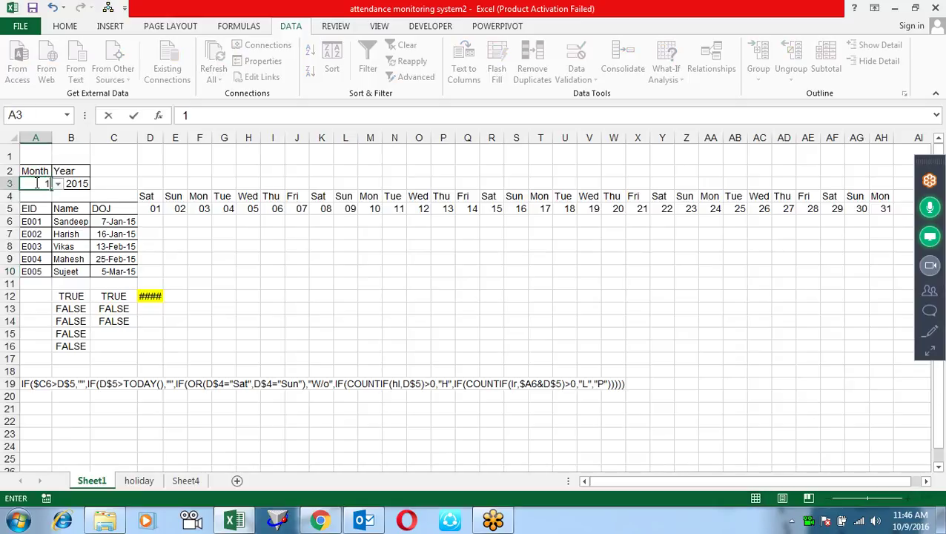
{"action": "key", "text": "Return"}
{"action": "left_click", "coordinate": [35, 182]}
{"action": "type", "text": "2"}
{"action": "key", "text": "Return"}
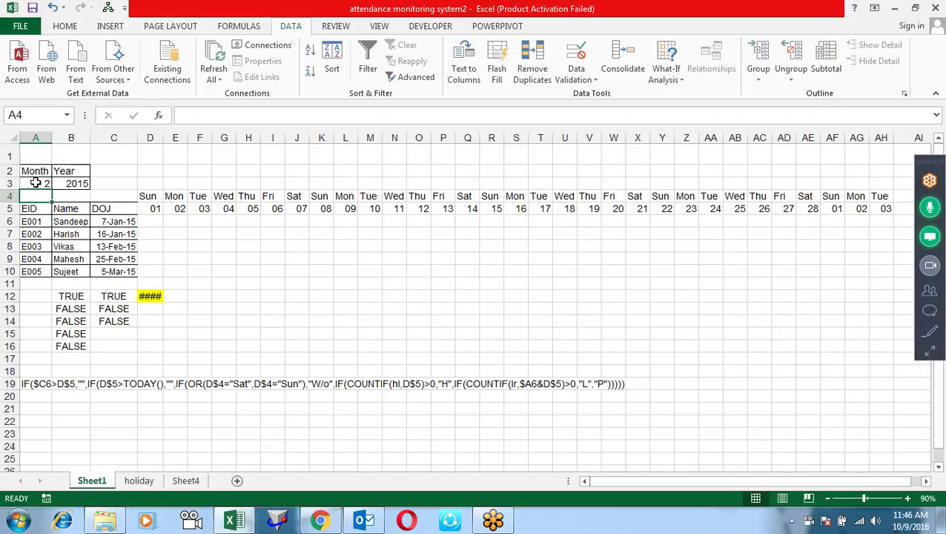
{"action": "mouse_move", "coordinate": [807, 209]}
{"action": "left_mouse_down"}
{"action": "mouse_move", "coordinate": [796, 193]}
{"action": "mouse_move", "coordinate": [889, 214]}
{"action": "left_mouse_up"}
{"action": "left_click", "coordinate": [838, 196]}
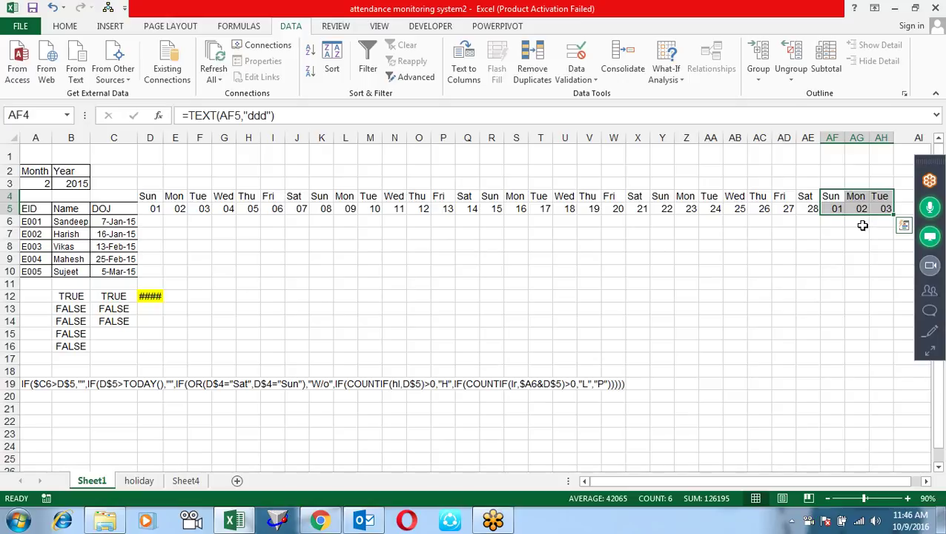
- Start rewriting AF5's formula as an IF test against EOMONTH
{"action": "mouse_move", "coordinate": [892, 230]}
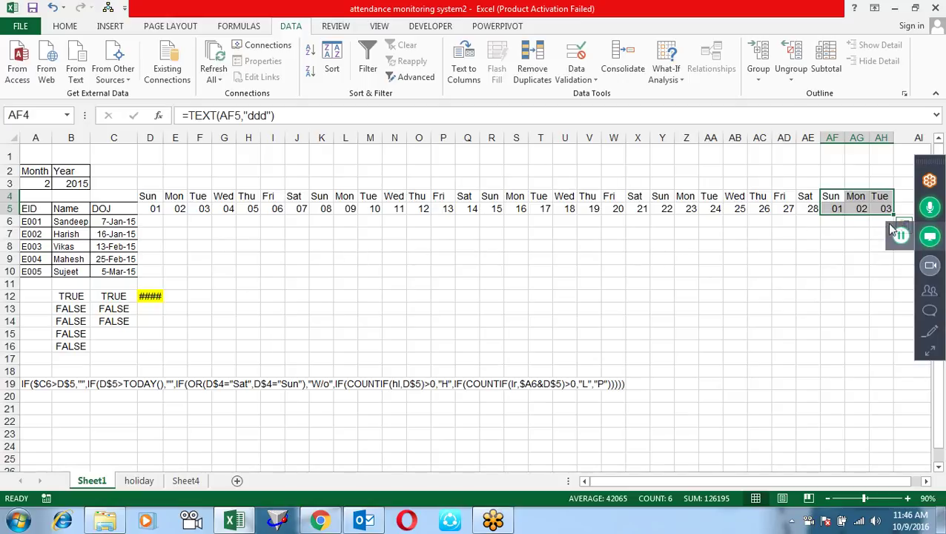
{"action": "left_click", "coordinate": [834, 209]}
{"action": "key", "text": "F2"}
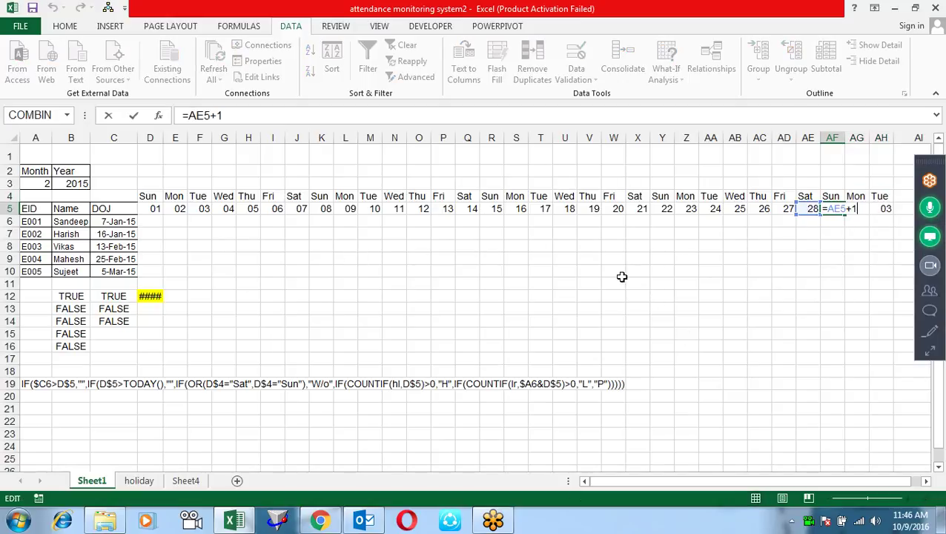
{"action": "left_click", "coordinate": [188, 118]}
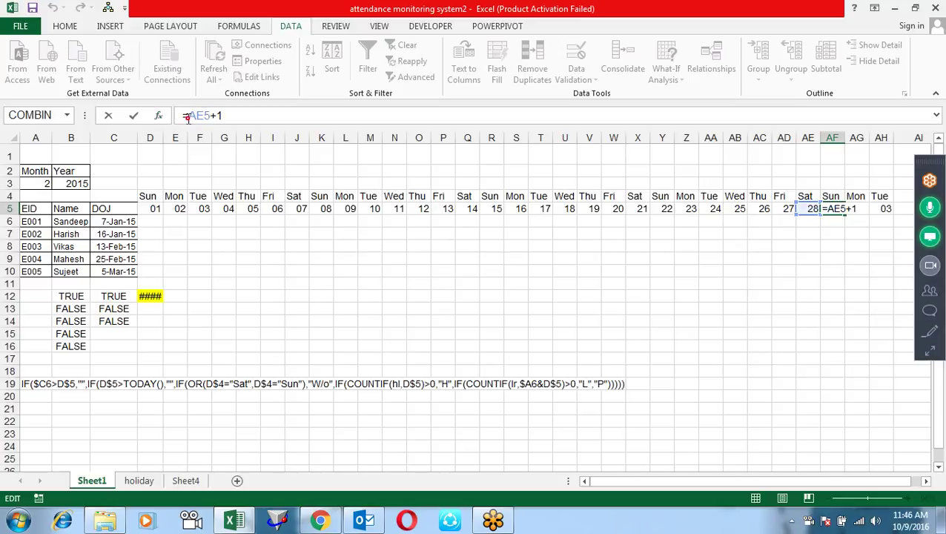
{"action": "type", "text": "IF("}
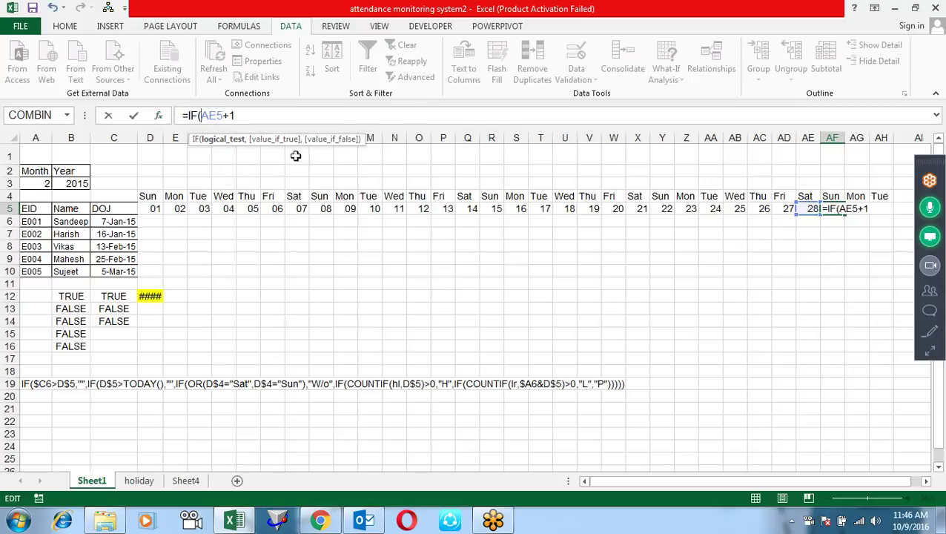
{"action": "key", "text": "End"}
{"action": "left_click", "coordinate": [201, 117]}
{"action": "type", "text": "("}
{"action": "left_click", "coordinate": [254, 109]}
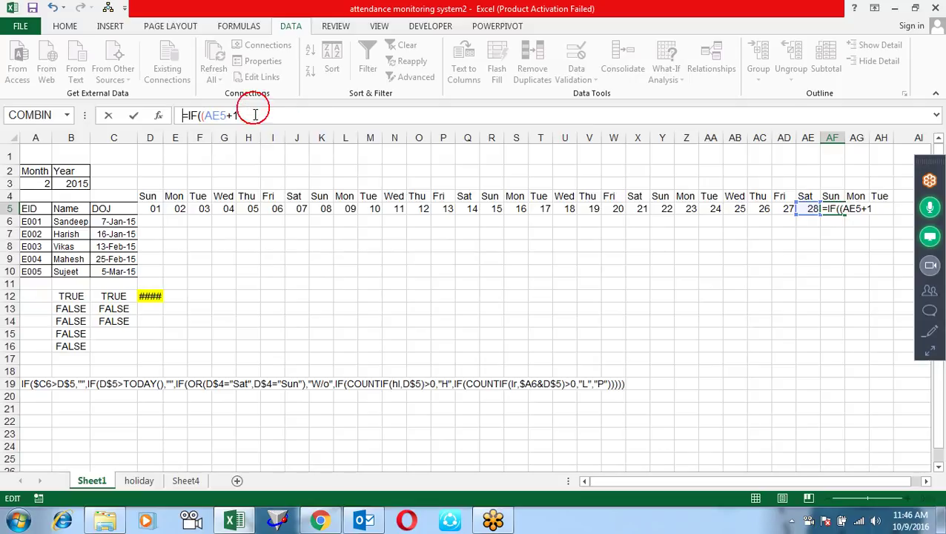
{"action": "left_click", "coordinate": [256, 116]}
{"action": "type", "text": ")>"}
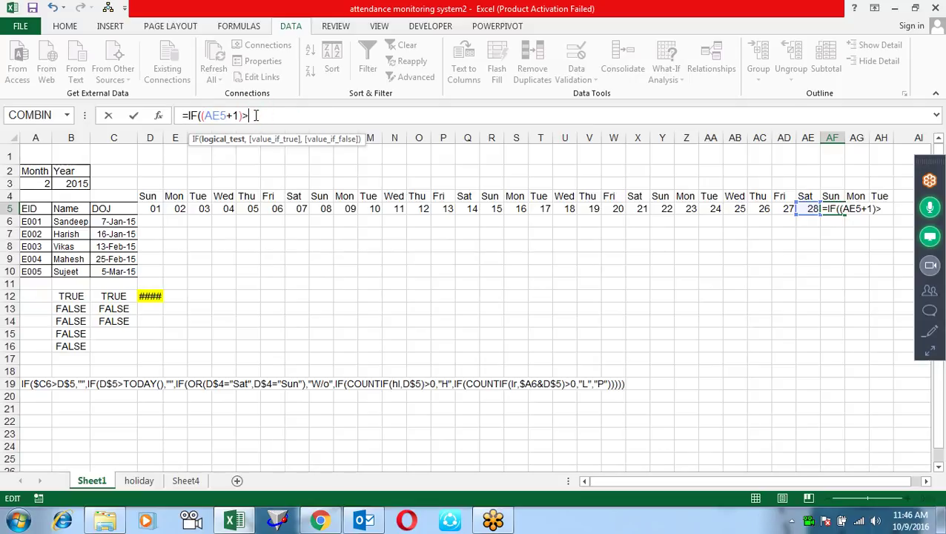
{"action": "type", "text": "em"}
{"action": "key", "text": "Return"}
{"action": "key", "text": "Return"}
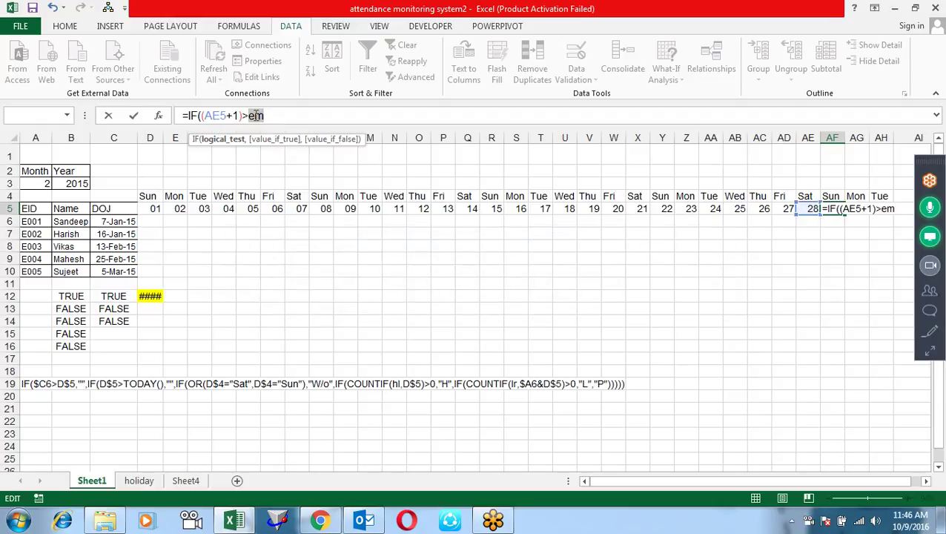
{"action": "type", "text": "eo"}
{"action": "key", "text": "Tab"}
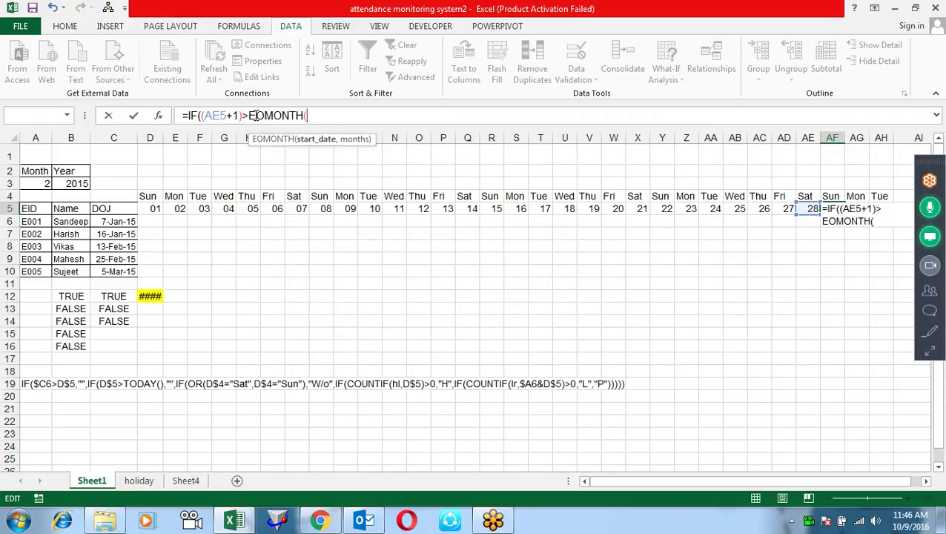
- Complete AF5 as =IF((AE5+1)>EOMONTH($D$5,0),"",AE5+1) and check AG5's #VALUE! error
{"action": "left_click", "coordinate": [149, 210]}
{"action": "key", "text": "F4"}
{"action": "type", "text": ","}
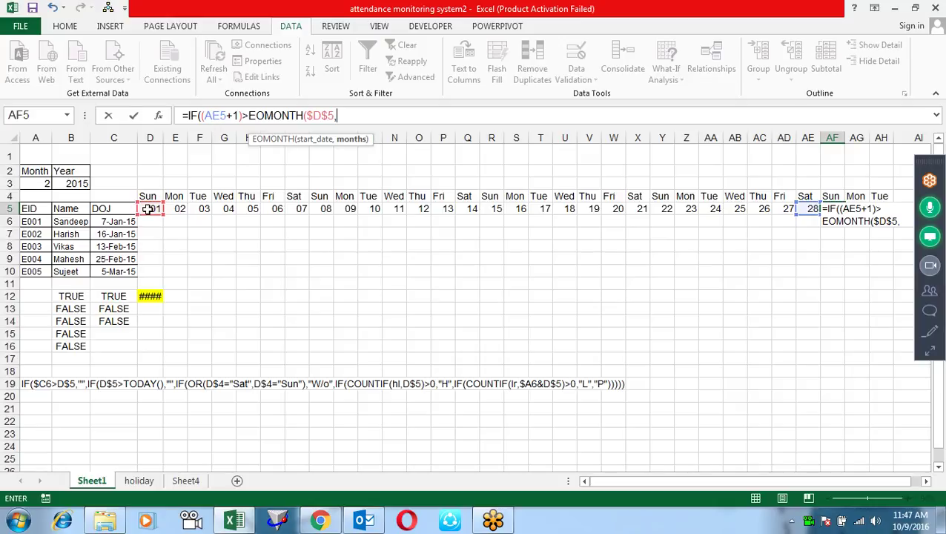
{"action": "type", "text": "0"}
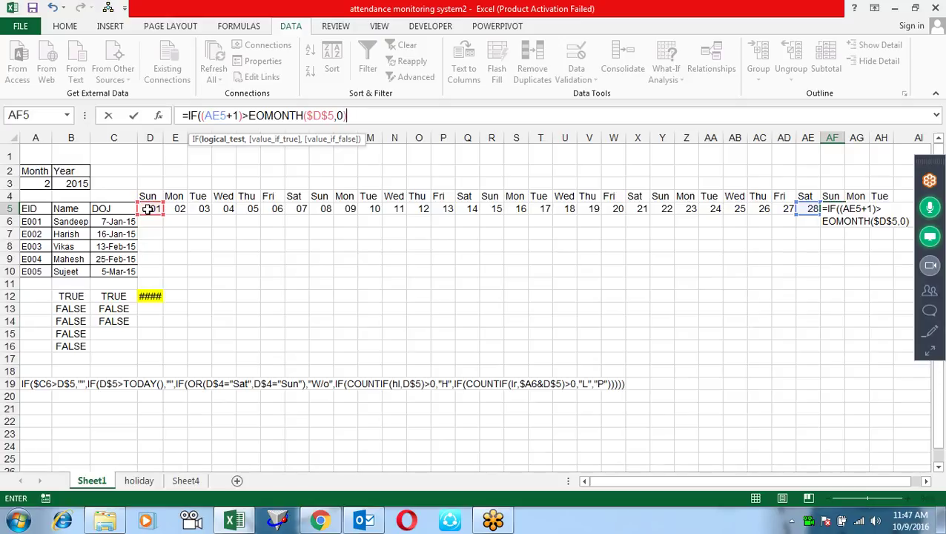
{"action": "type", "text": ",\"\""}
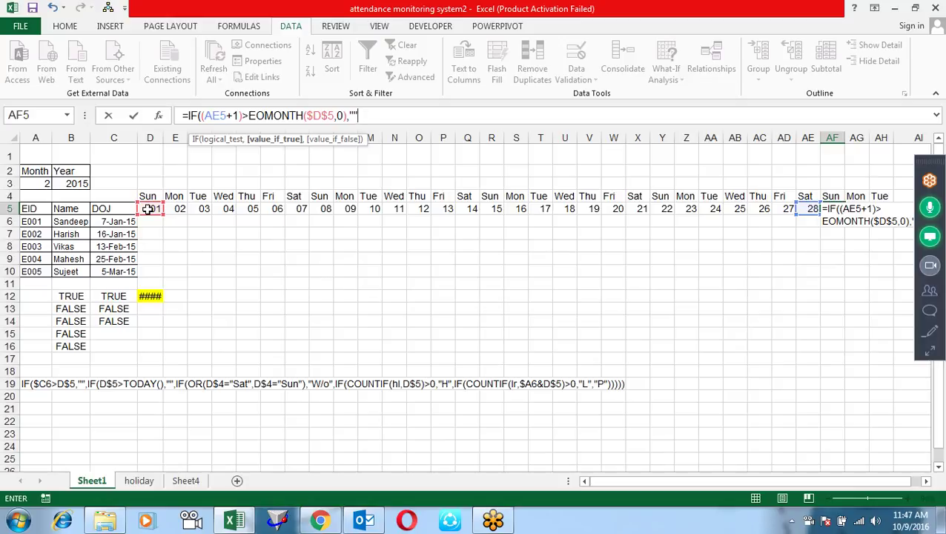
{"action": "type", "text": ",A"}
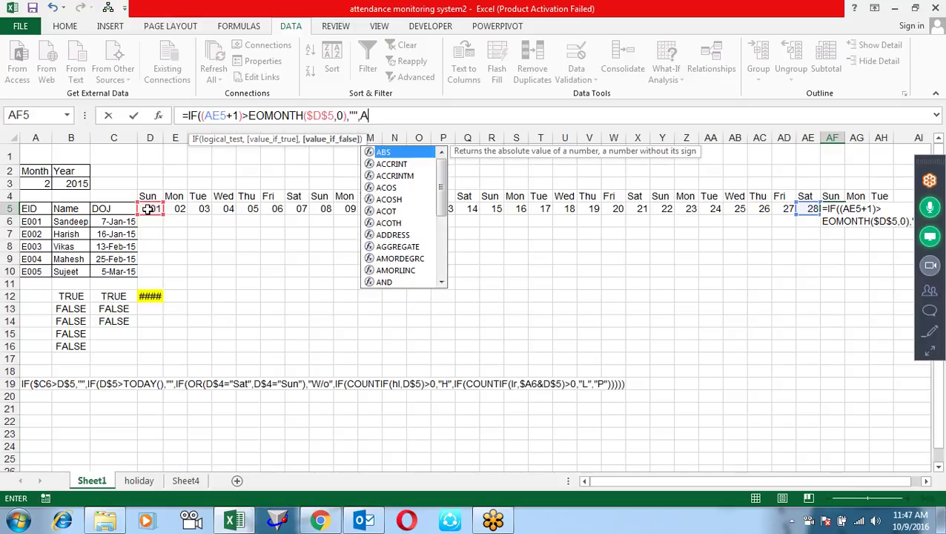
{"action": "type", "text": "e5"}
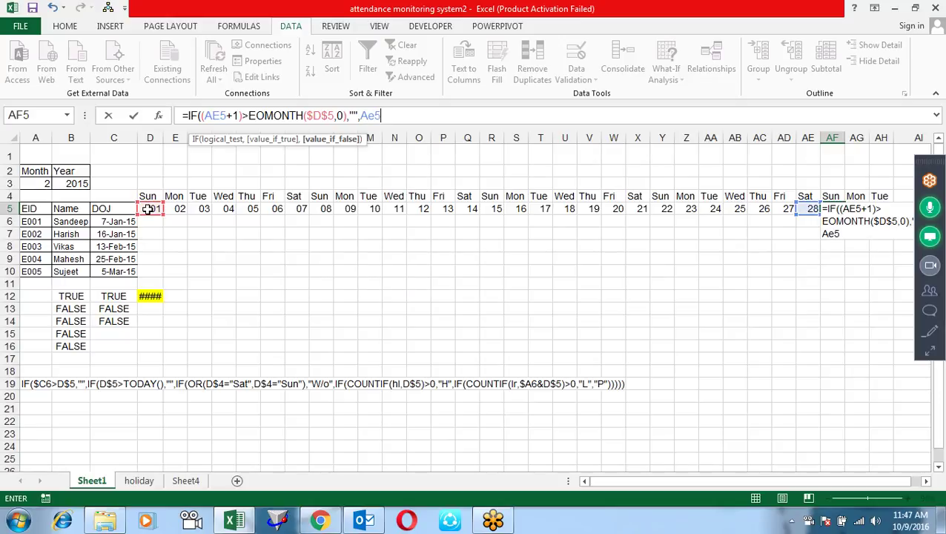
{"action": "type", "text": "+1"}
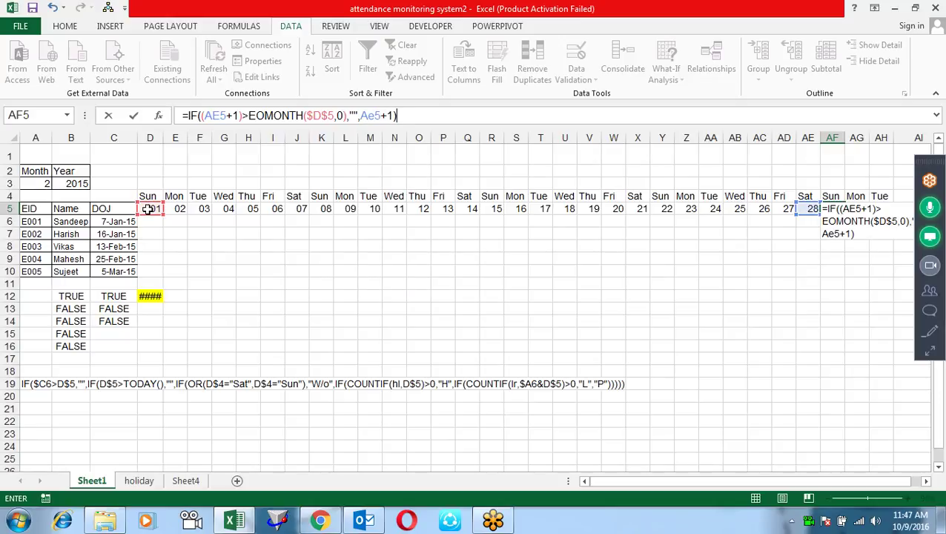
{"action": "key", "text": "Return"}
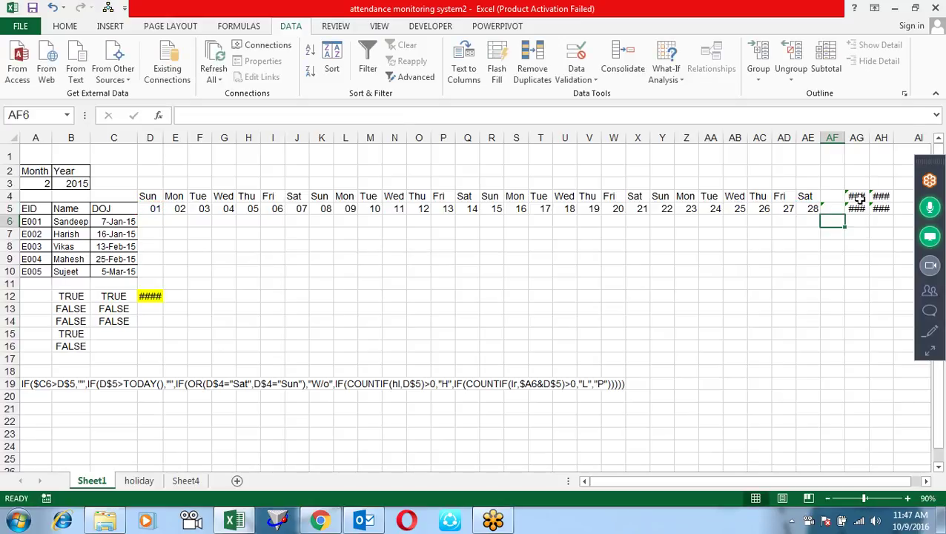
{"action": "left_click", "coordinate": [834, 206]}
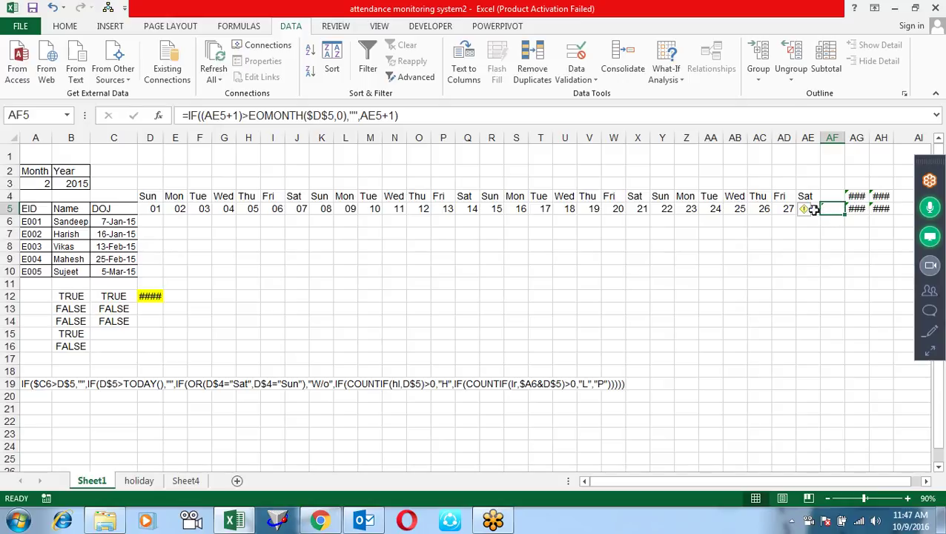
{"action": "mouse_move", "coordinate": [807, 214]}
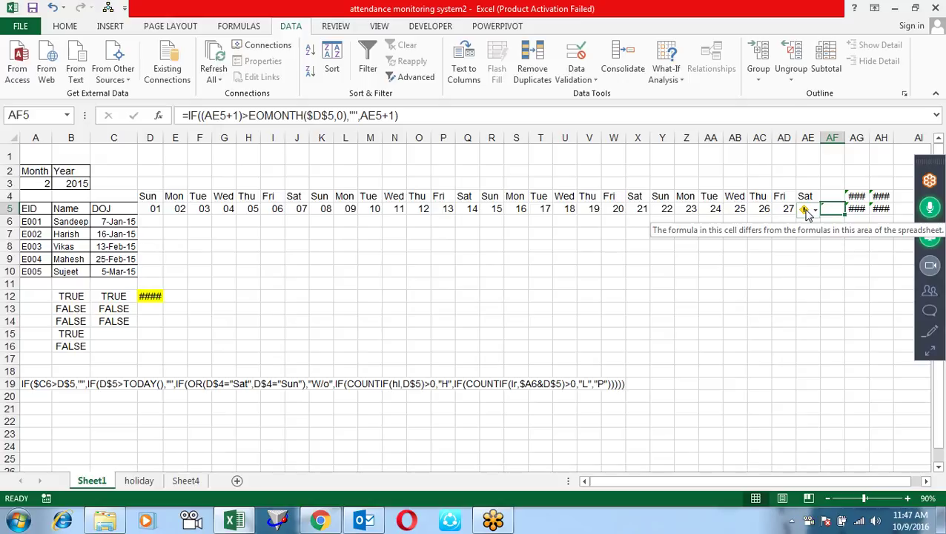
{"action": "left_click", "coordinate": [862, 213]}
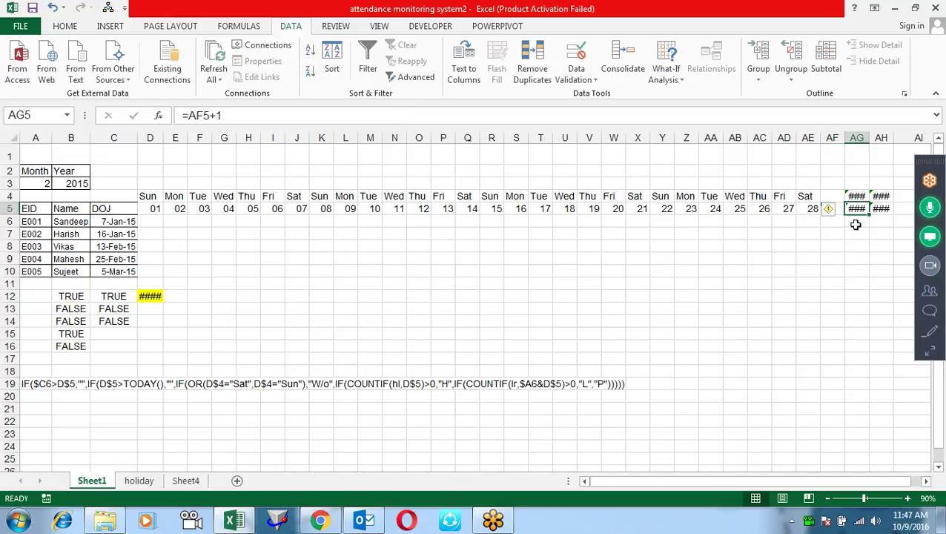
- Change AG5 to =IFERROR(AF5+1,"") and fill it into AH5
{"action": "key", "text": "F2"}
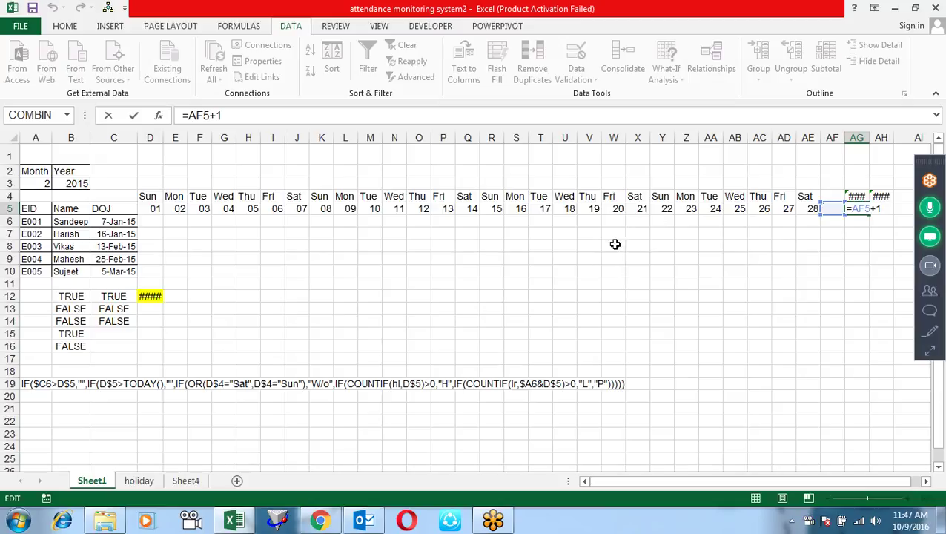
{"action": "left_click", "coordinate": [188, 115]}
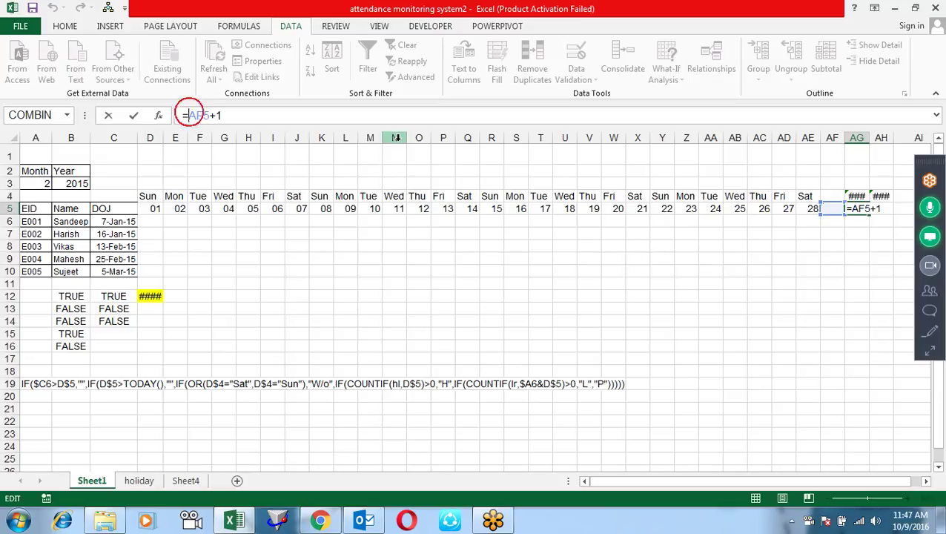
{"action": "type", "text": "if"}
{"action": "key", "text": "Down"}
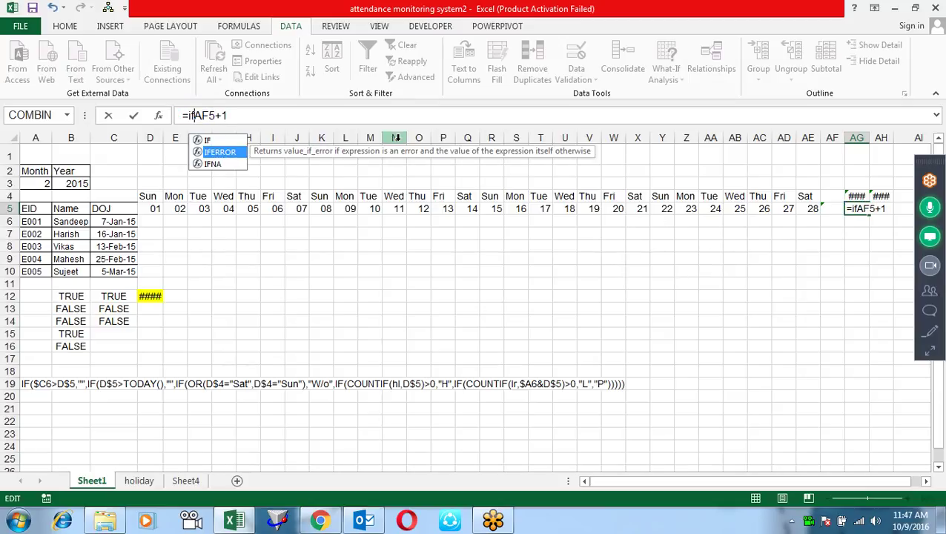
{"action": "key", "text": "Tab"}
{"action": "left_click", "coordinate": [336, 115]}
{"action": "type", "text": ","}
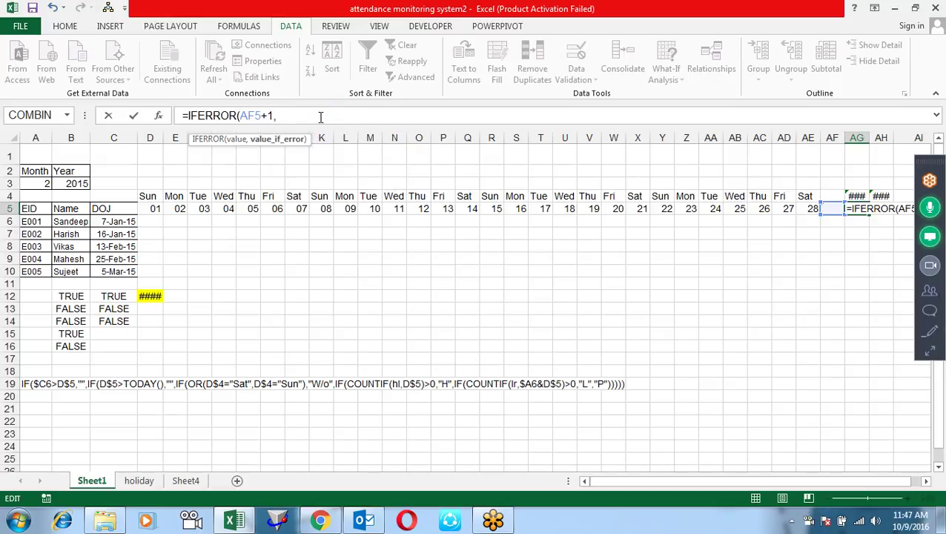
{"action": "type", "text": "\"\""}
{"action": "key", "text": "Return"}
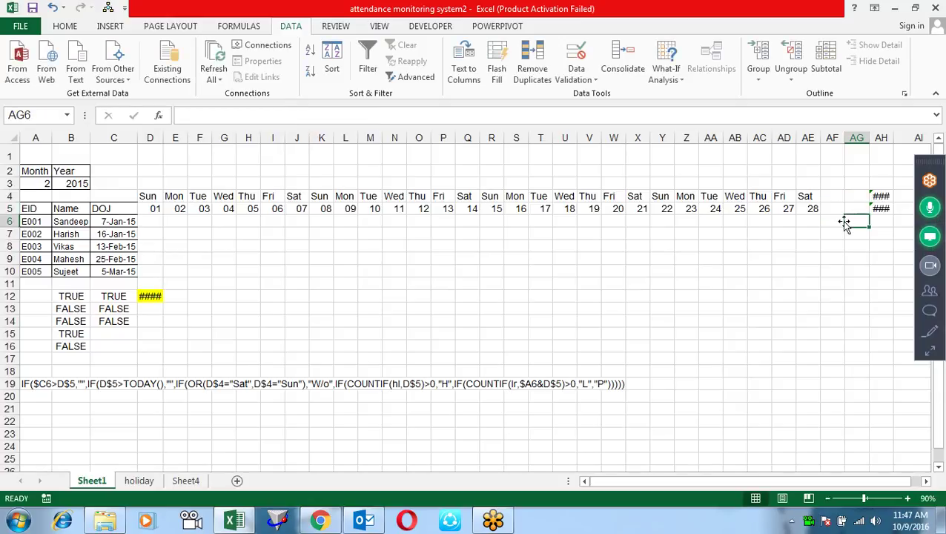
{"action": "left_click", "coordinate": [852, 209]}
{"action": "left_click_drag", "start_coordinate": [872, 214], "coordinate": [884, 211]}
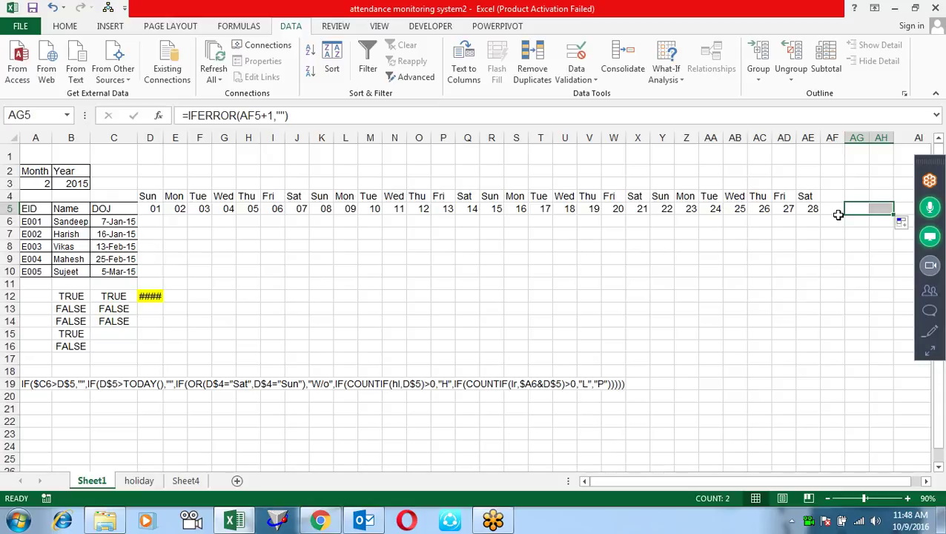
{"action": "left_click", "coordinate": [730, 283]}
- Set the month in A3 to 3
{"action": "left_click", "coordinate": [39, 189]}
{"action": "type", "text": "3"}
{"action": "key", "text": "Return"}
- Set the month in A3 to 4 and check the formulas in AF5, AG5 and AH5
{"action": "left_click", "coordinate": [41, 188]}
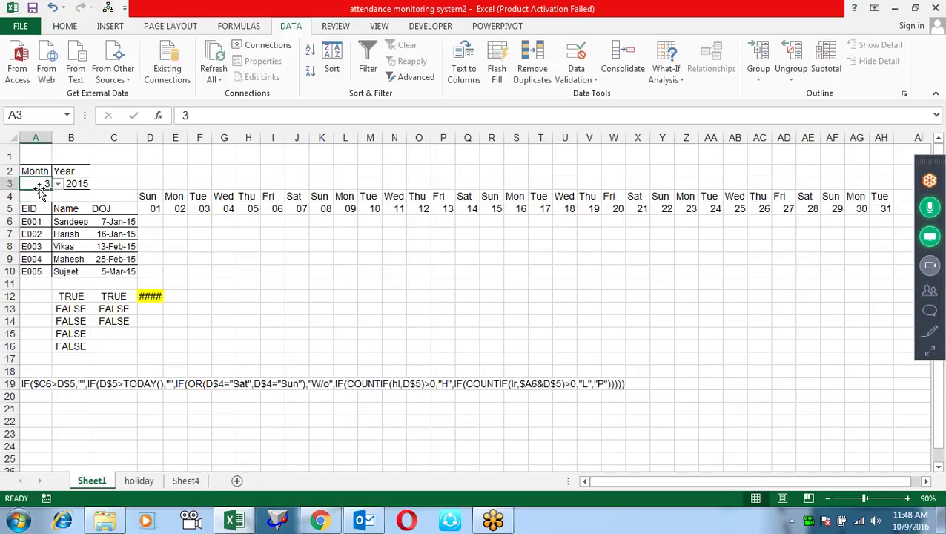
{"action": "type", "text": "4"}
{"action": "key", "text": "Return"}
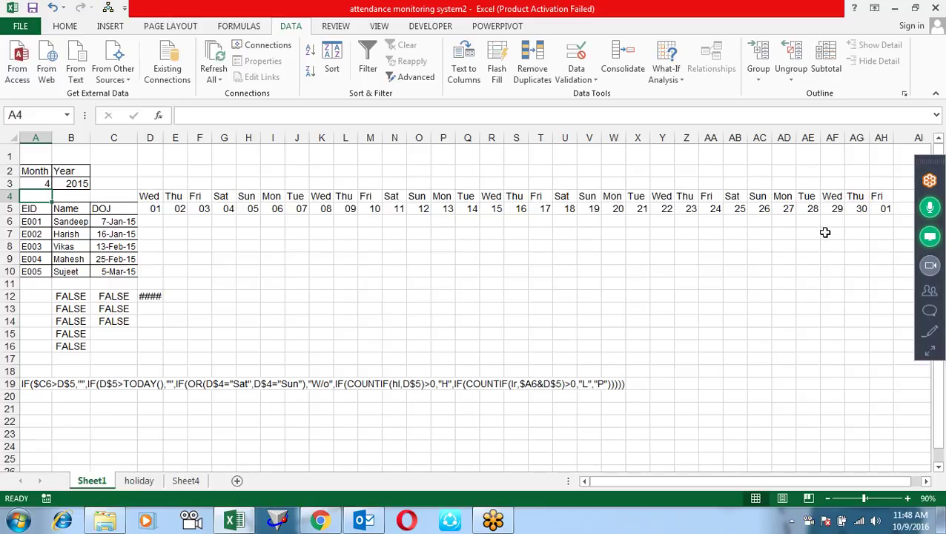
{"action": "left_click", "coordinate": [835, 209]}
{"action": "left_click", "coordinate": [859, 210]}
{"action": "left_click", "coordinate": [886, 209]}
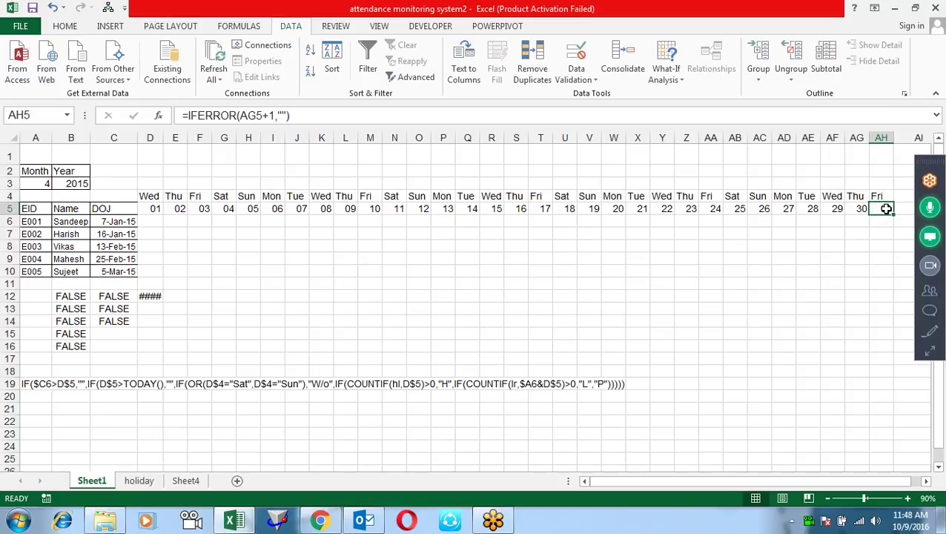
{"action": "left_click", "coordinate": [861, 210]}
- Fill AF5's end-of-month formula across to AH5 and verify the results
{"action": "left_click", "coordinate": [836, 210]}
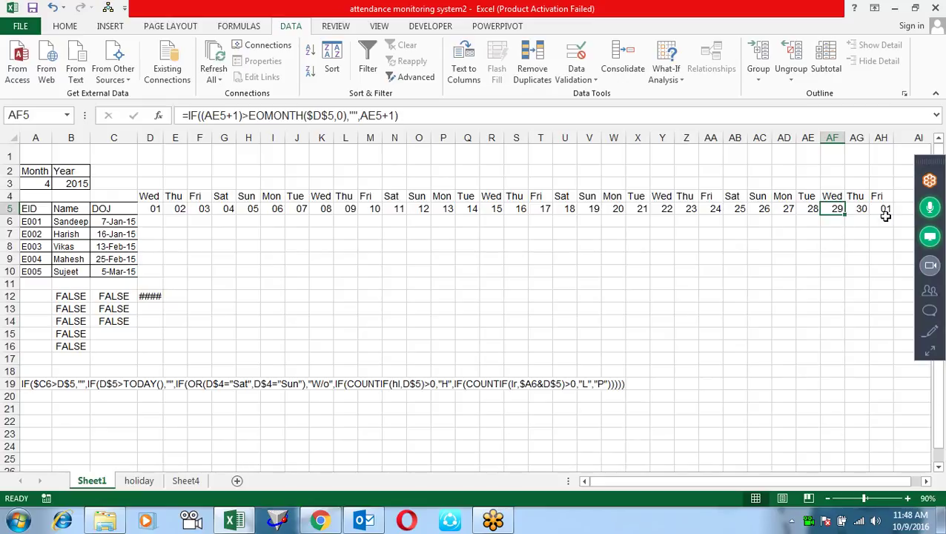
{"action": "left_click_drag", "start_coordinate": [845, 216], "coordinate": [883, 215]}
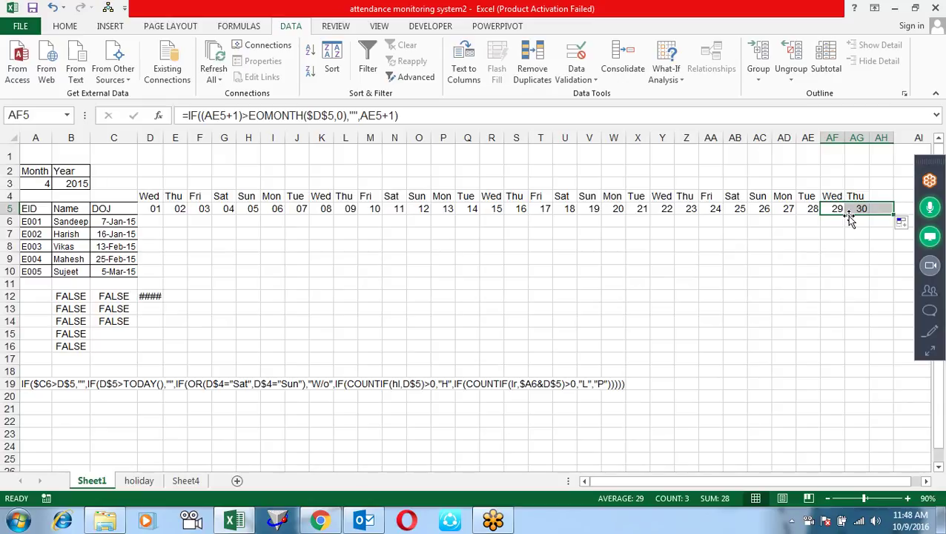
{"action": "left_click", "coordinate": [849, 209]}
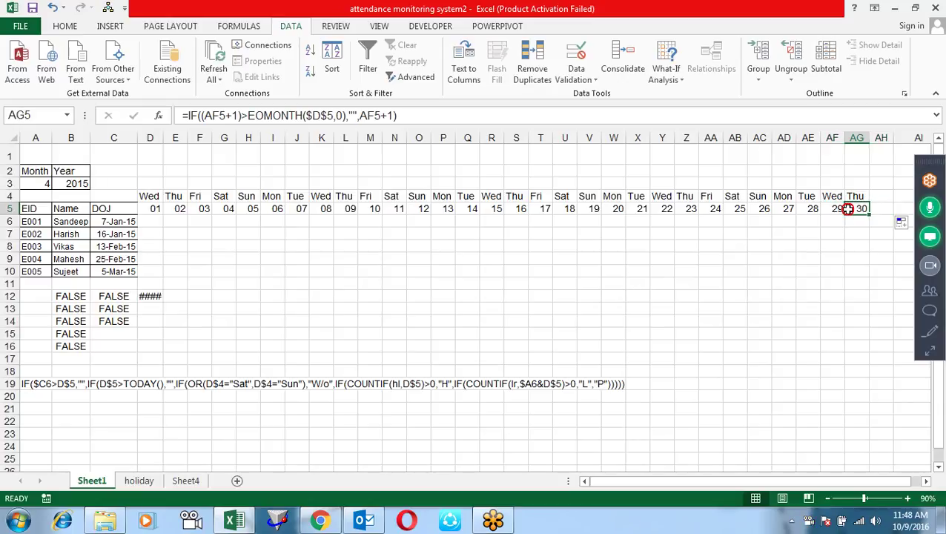
{"action": "left_click", "coordinate": [876, 210]}
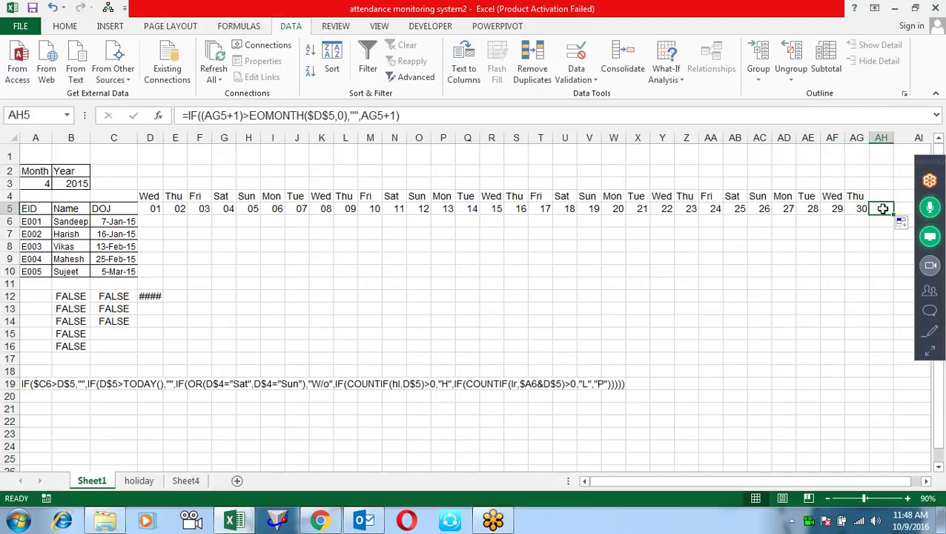
{"action": "left_click", "coordinate": [848, 208]}
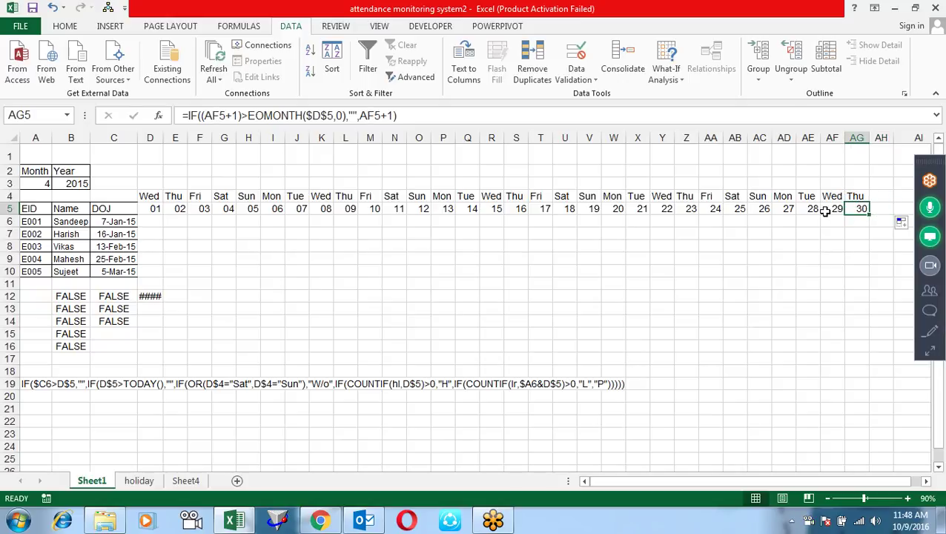
- Wrap AF5's formula in IFERROR(...,"") and fill it across to AH5
{"action": "left_click", "coordinate": [830, 208]}
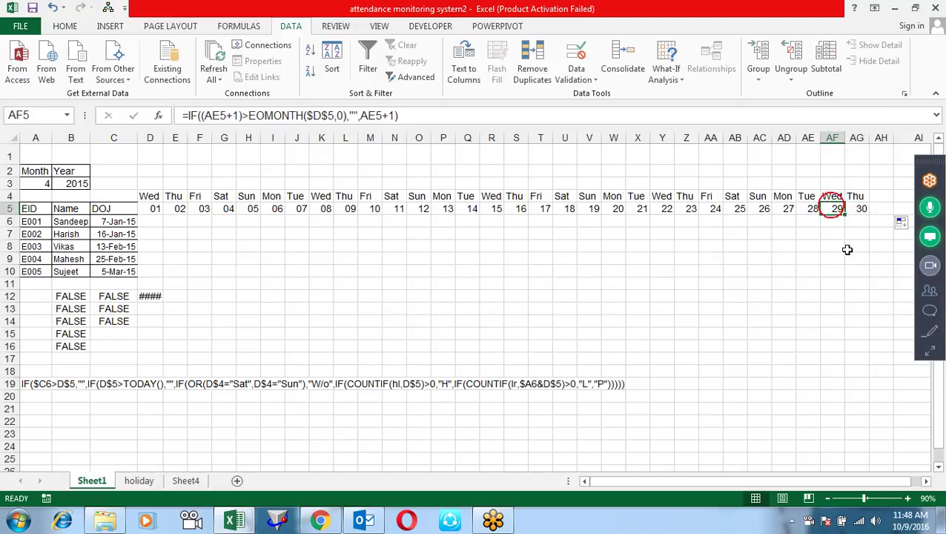
{"action": "double_click", "coordinate": [830, 208]}
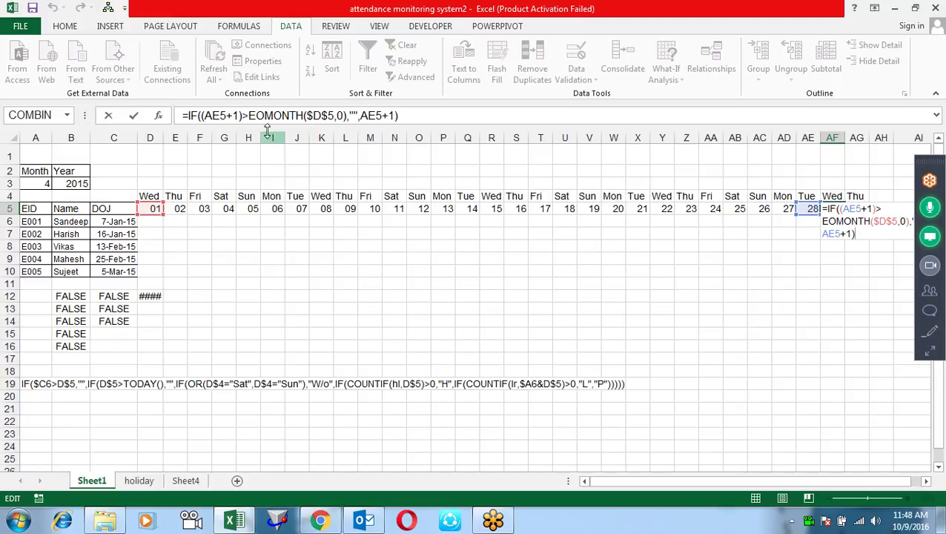
{"action": "left_click", "coordinate": [186, 118]}
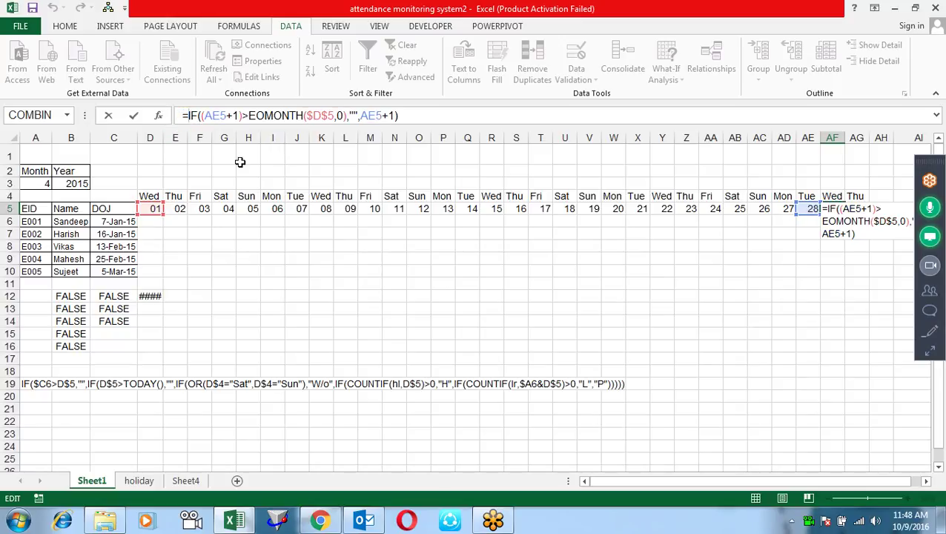
{"action": "type", "text": "if"}
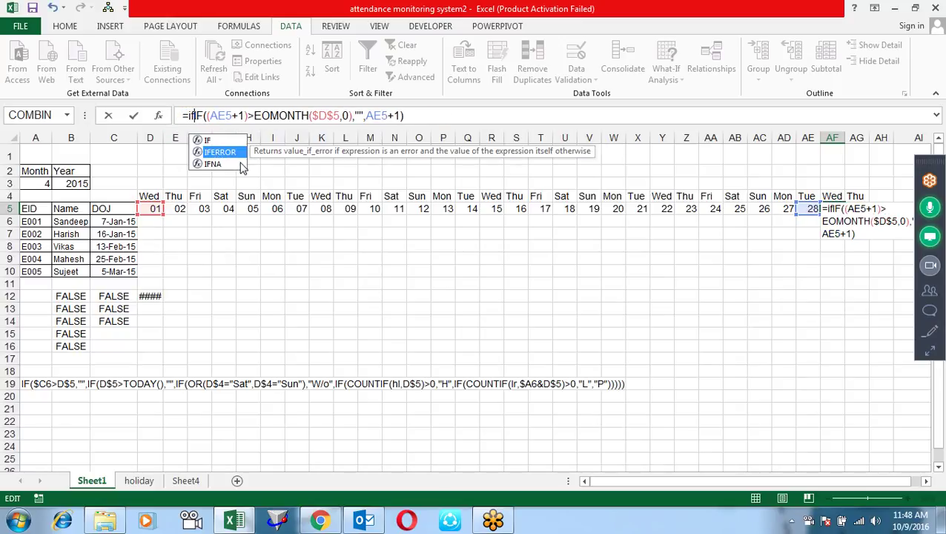
{"action": "double_click", "coordinate": [236, 153]}
{"action": "left_click", "coordinate": [491, 112]}
{"action": "type", "text": ","}
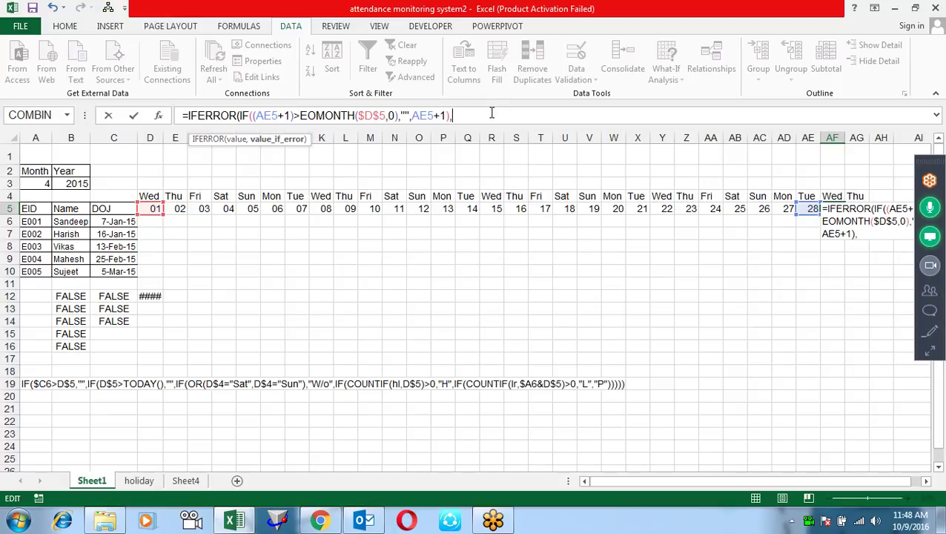
{"action": "type", "text": "\"\""}
{"action": "key", "text": "Return"}
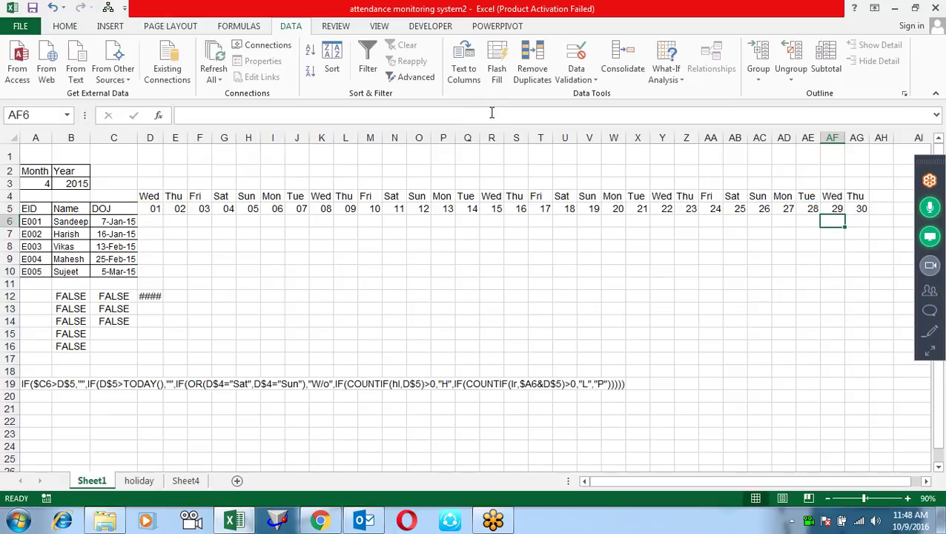
{"action": "left_click", "coordinate": [840, 211]}
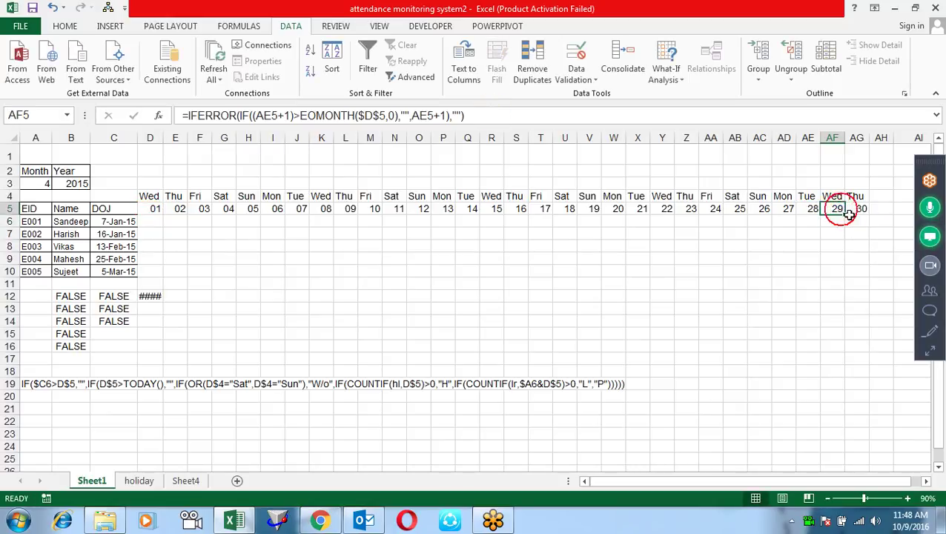
{"action": "left_click_drag", "start_coordinate": [845, 221], "coordinate": [893, 215]}
{"action": "left_click", "coordinate": [742, 270]}
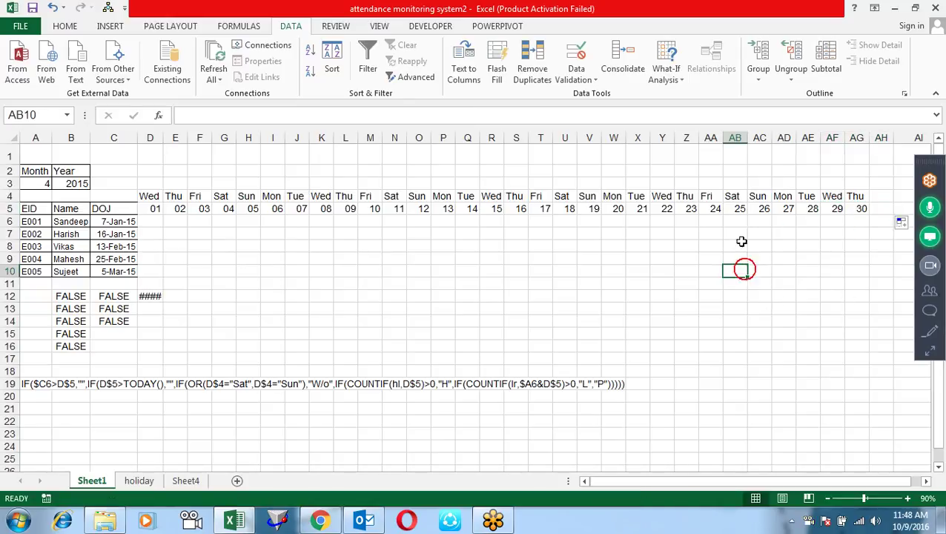
- Test months 2, 3, 4 and 1 in A3 to verify the month endings
{"action": "left_click", "coordinate": [33, 184]}
{"action": "type", "text": "2"}
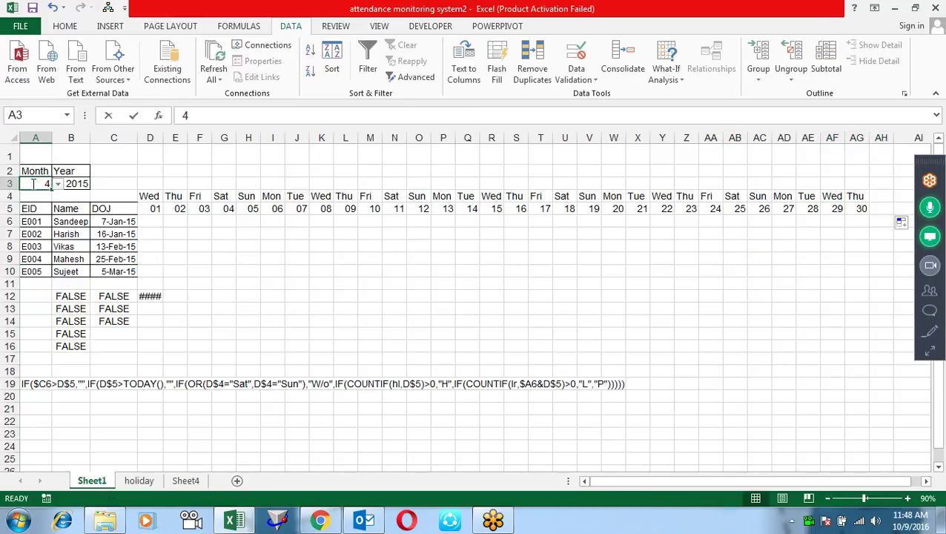
{"action": "key", "text": "Return"}
{"action": "left_click", "coordinate": [32, 184]}
{"action": "type", "text": "3"}
{"action": "key", "text": "Return"}
{"action": "left_click", "coordinate": [33, 184]}
{"action": "type", "text": "4"}
{"action": "key", "text": "Return"}
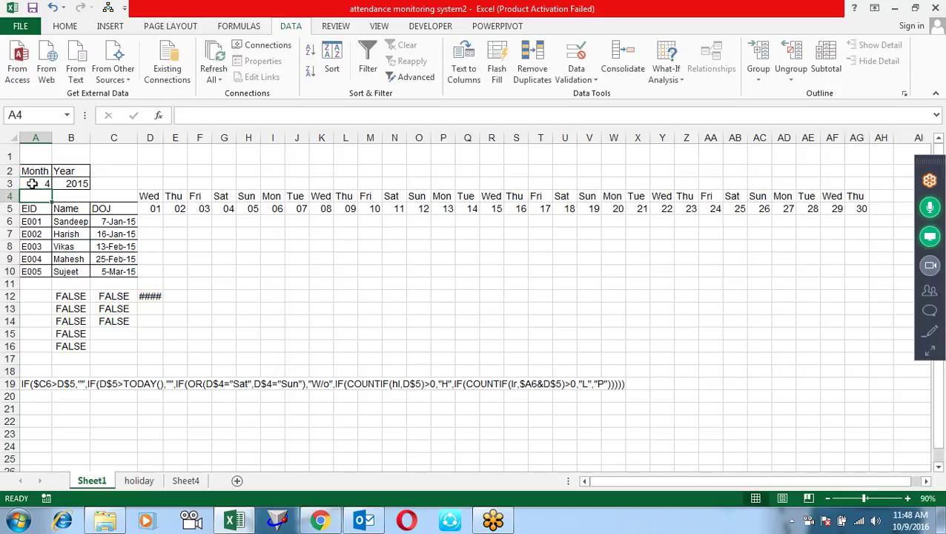
{"action": "left_click", "coordinate": [32, 184]}
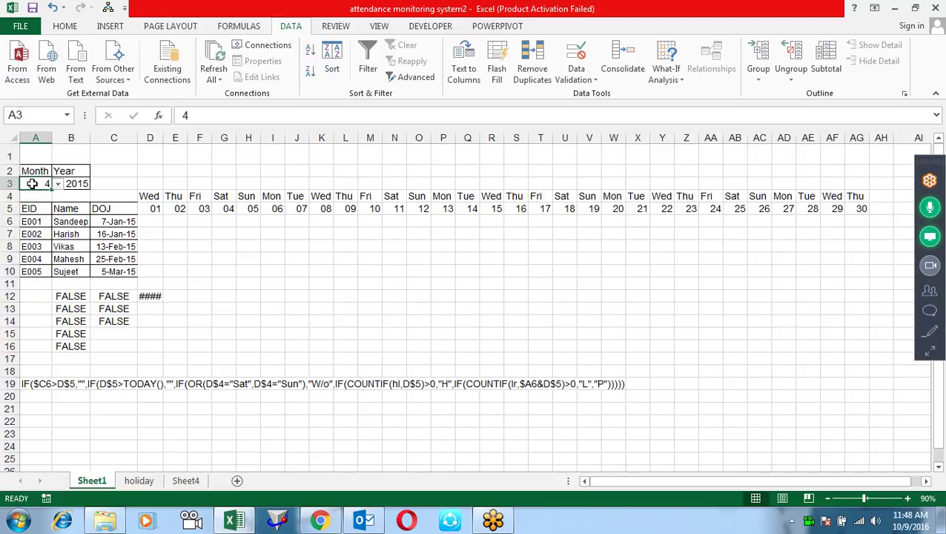
{"action": "type", "text": "1"}
{"action": "key", "text": "Return"}
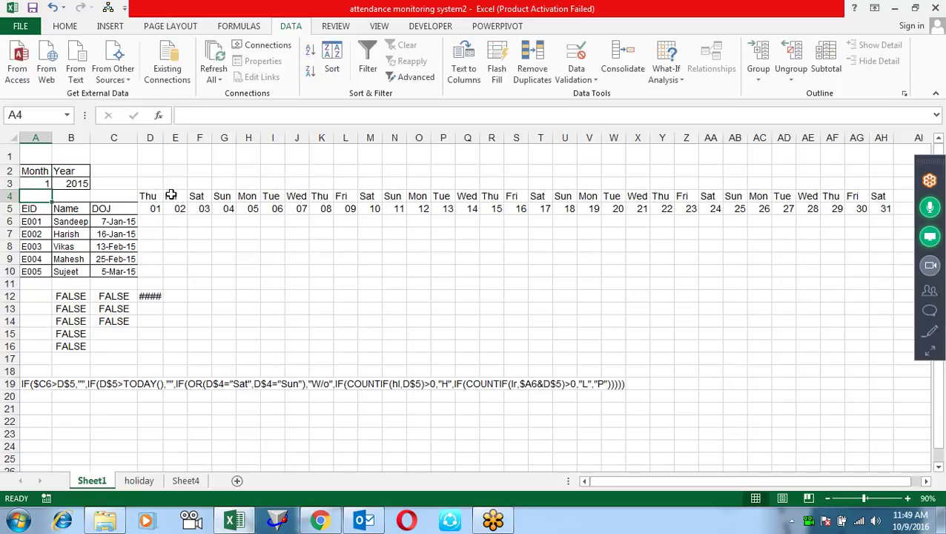
- Apply All Borders to the attendance grid D4:AH10
{"action": "mouse_move", "coordinate": [145, 196]}
{"action": "left_mouse_down"}
{"action": "mouse_move", "coordinate": [461, 278]}
{"action": "mouse_move", "coordinate": [875, 276]}
{"action": "left_mouse_up"}
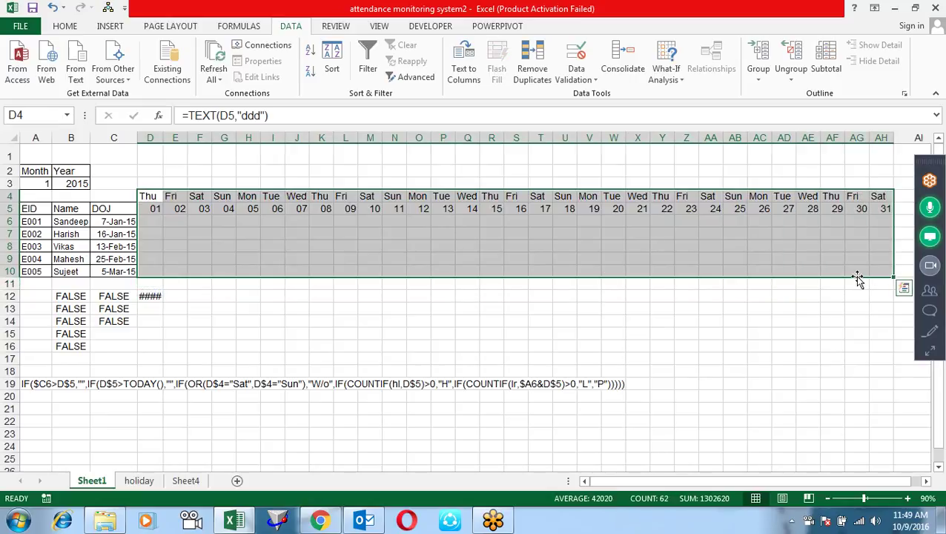
{"action": "left_click", "coordinate": [59, 27]}
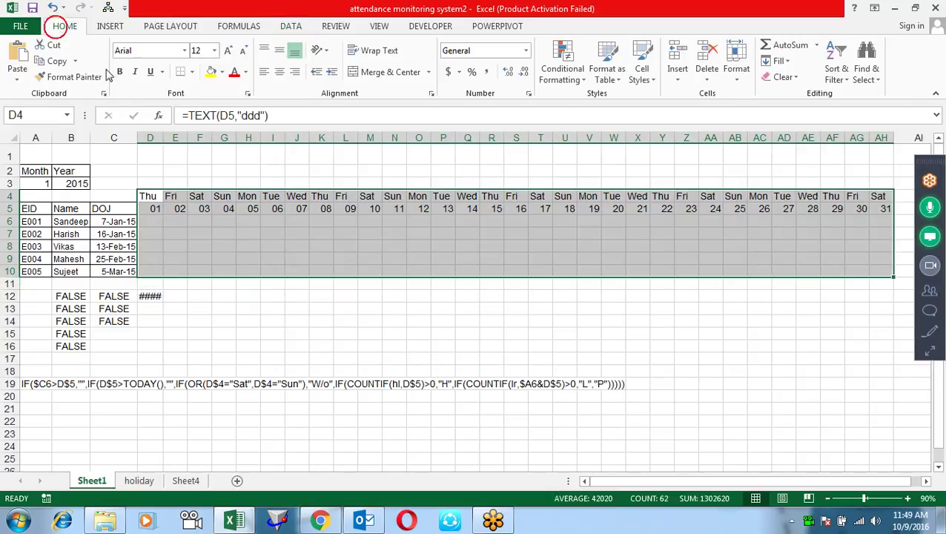
{"action": "left_click", "coordinate": [192, 74]}
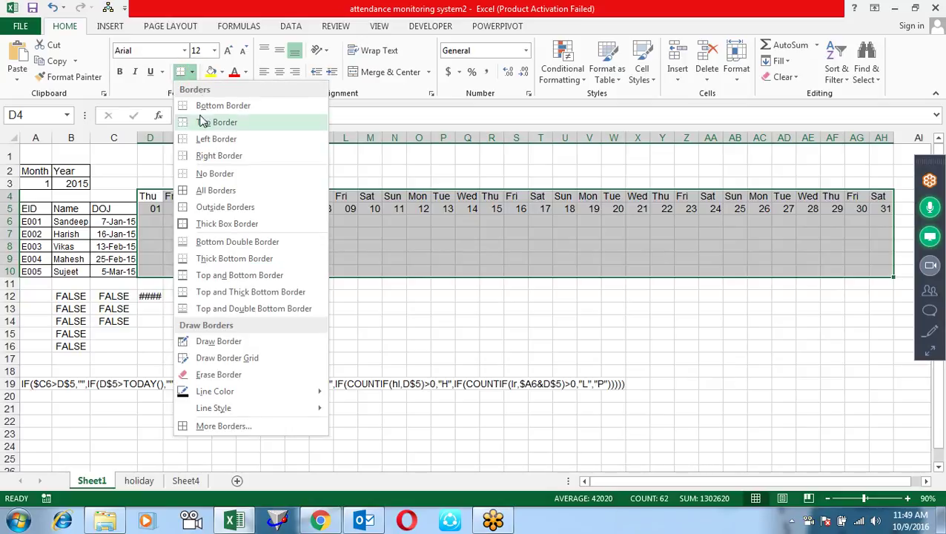
{"action": "left_click", "coordinate": [215, 189]}
{"action": "left_click", "coordinate": [425, 311]}
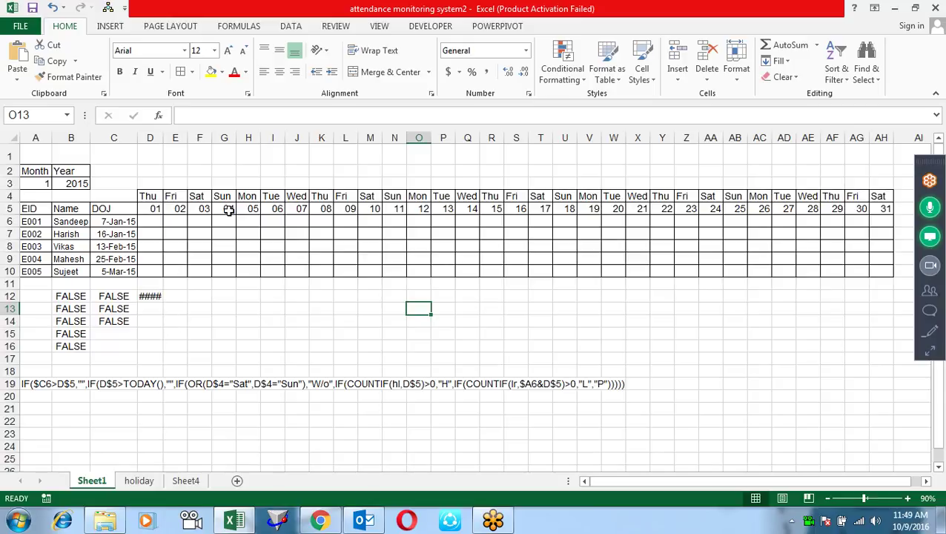
- Clear the leftover FALSE test values in B11:E17 and reselect the grid
{"action": "left_click_drag", "start_coordinate": [56, 286], "coordinate": [161, 355]}
{"action": "key", "text": "Delete"}
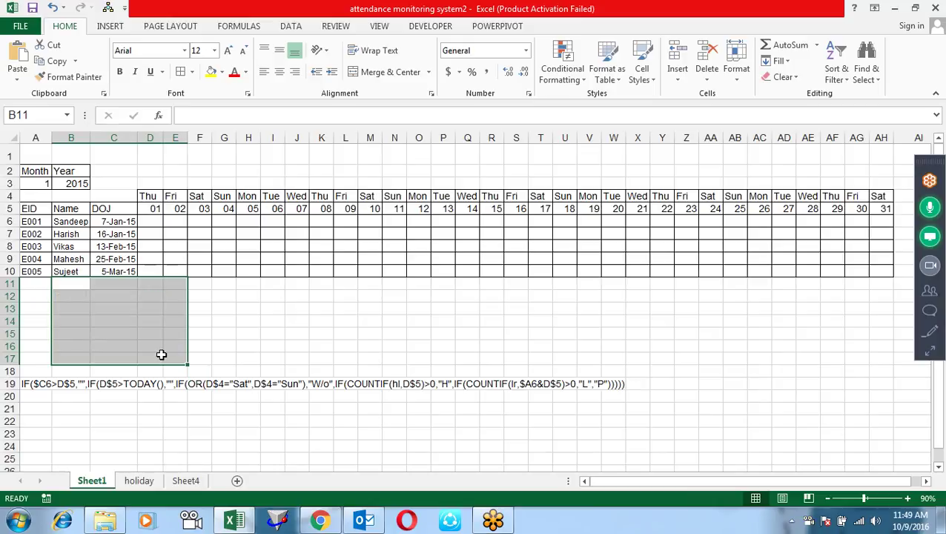
{"action": "left_click", "coordinate": [224, 347]}
{"action": "left_click_drag", "start_coordinate": [151, 197], "coordinate": [884, 274]}
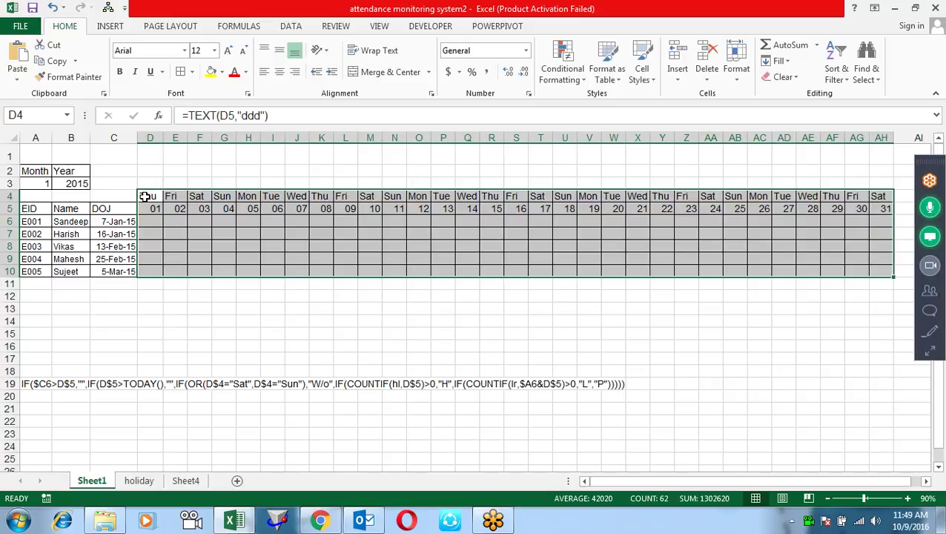
- Build an OR test formula in B12 checking whether D4 is "Sat" or "Sun"
{"action": "left_click", "coordinate": [63, 295]}
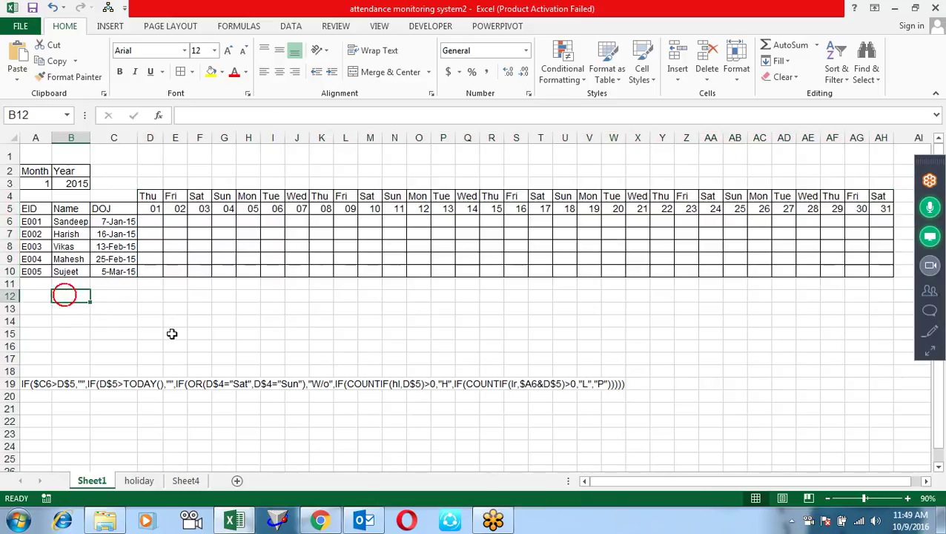
{"action": "type", "text": "="}
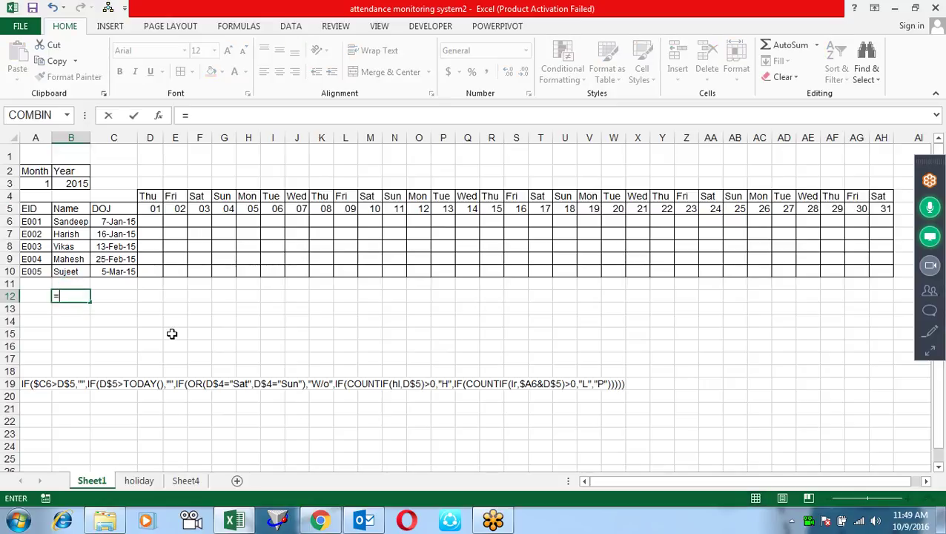
{"action": "type", "text": "d4=\""}
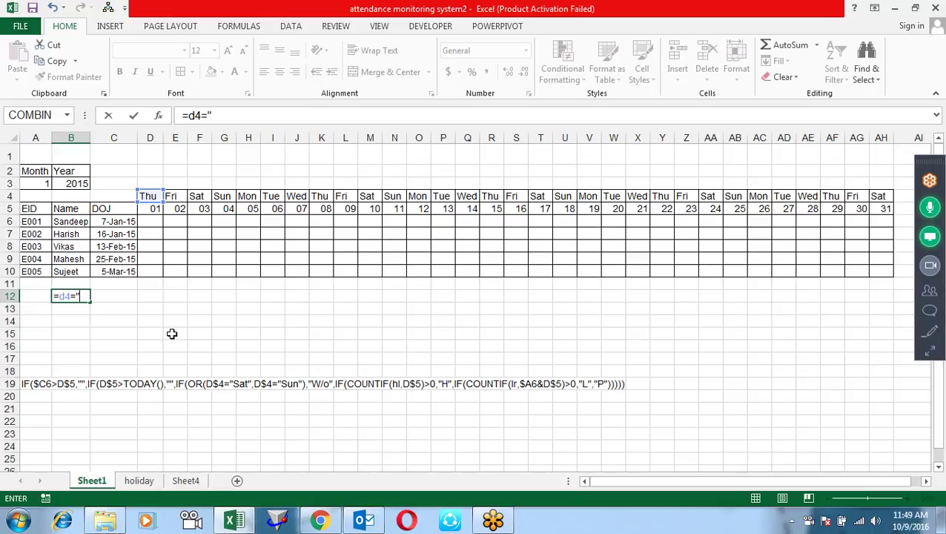
{"action": "type", "text": "Sat\""}
{"action": "double_click", "coordinate": [63, 295]}
{"action": "type", "text": "or"}
{"action": "key", "text": "Tab"}
{"action": "left_click", "coordinate": [129, 295]}
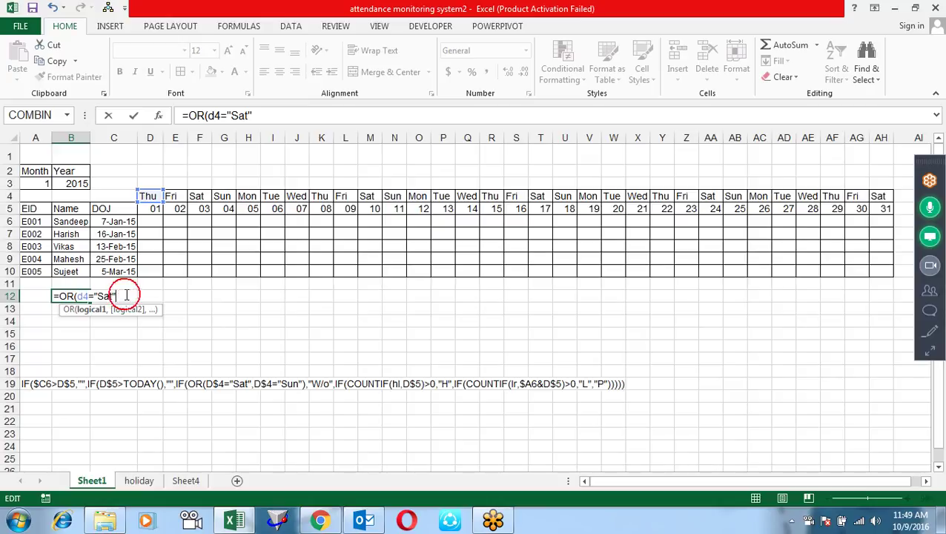
{"action": "type", "text": ","}
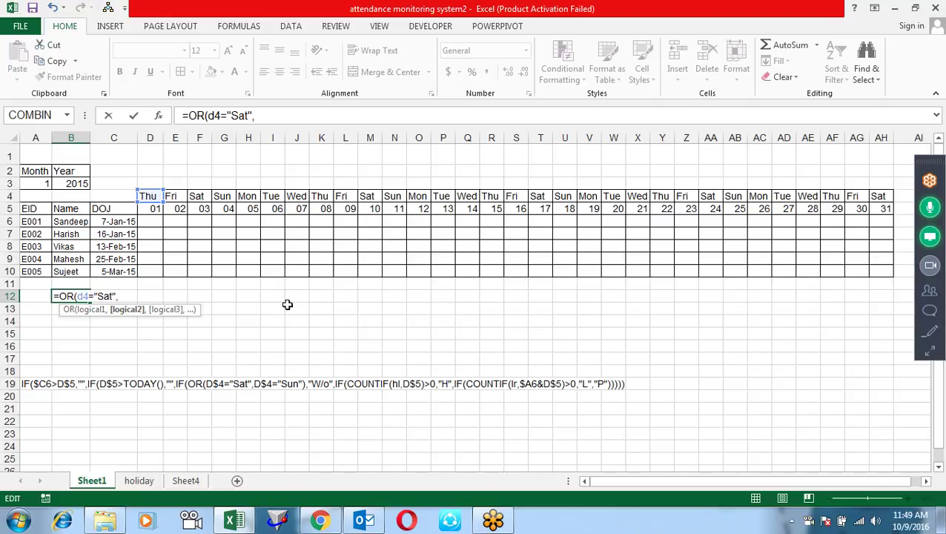
{"action": "type", "text": "d4=\""}
{"action": "type", "text": "Su"}
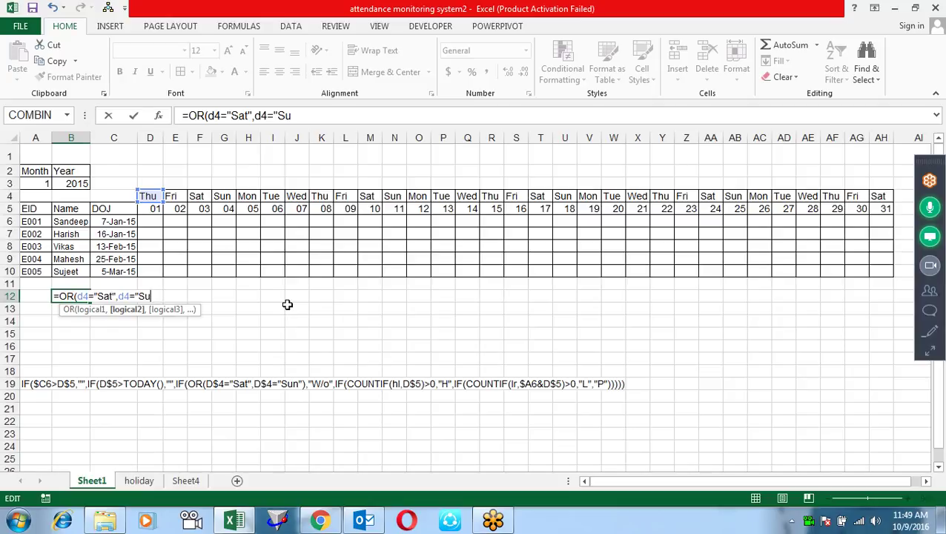
{"action": "type", "text": "n\")"}
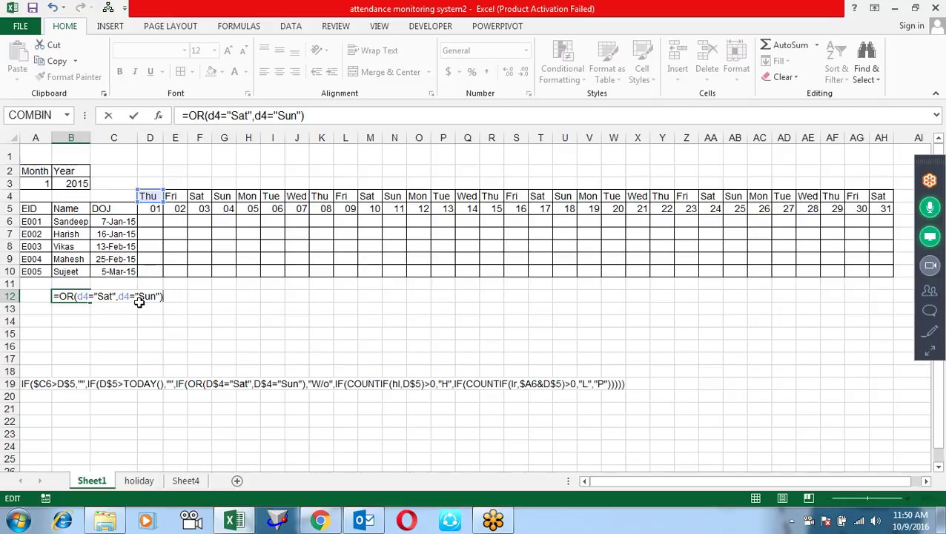
- Lock both references to D$4, then select the formula text for copying
{"action": "left_click", "coordinate": [80, 295]}
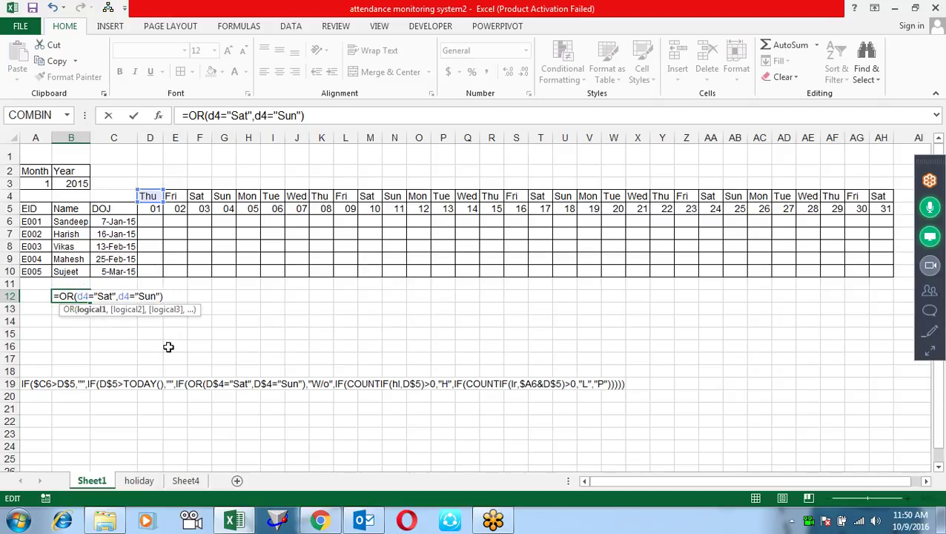
{"action": "double_click", "coordinate": [80, 296]}
{"action": "left_click", "coordinate": [83, 296]}
{"action": "type", "text": "$"}
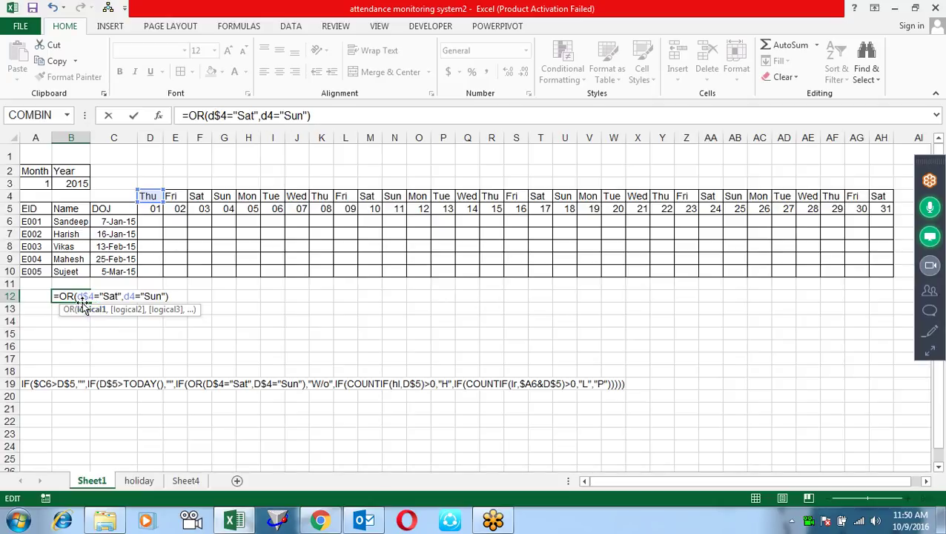
{"action": "left_click", "coordinate": [130, 296]}
{"action": "type", "text": "$"}
{"action": "key", "text": "Return"}
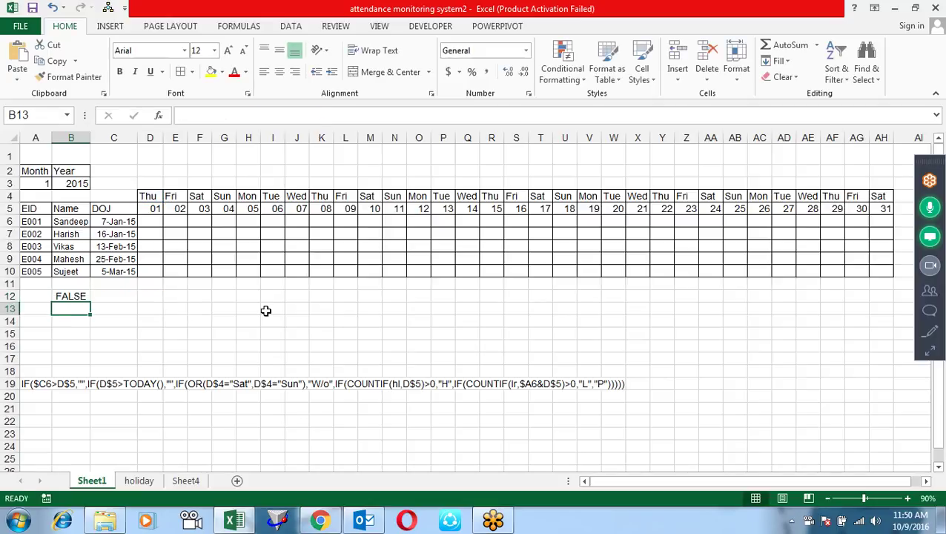
{"action": "key", "text": "Up"}
{"action": "key", "text": "F2"}
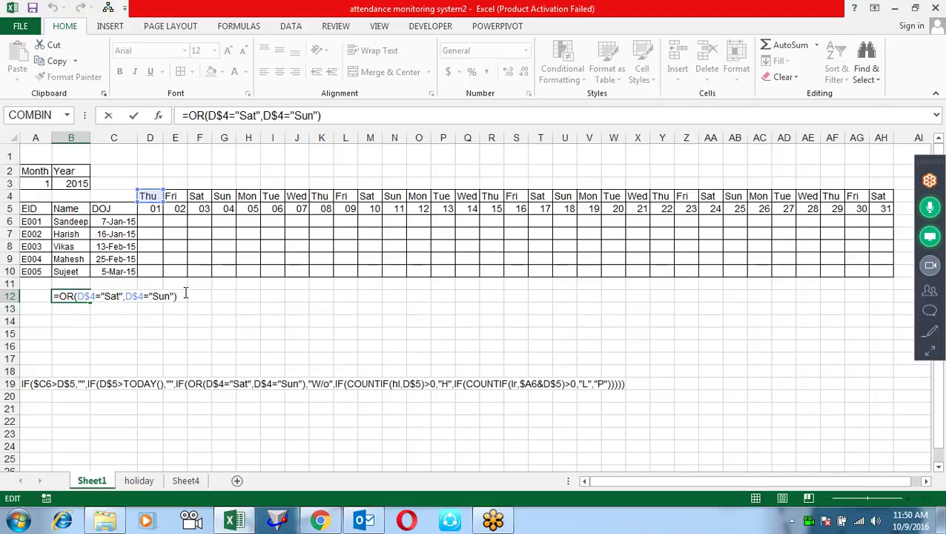
{"action": "left_click_drag", "start_coordinate": [179, 295], "coordinate": [46, 299]}
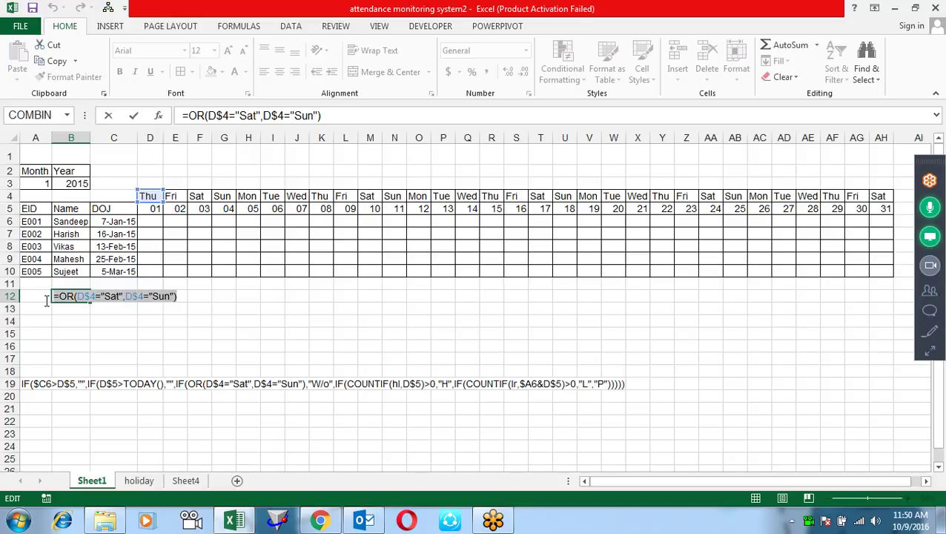
- Create a formula-based conditional rule =OR(D$4="Sat",D$4="Sun") for grid D4:AH10
{"action": "left_click", "coordinate": [150, 196]}
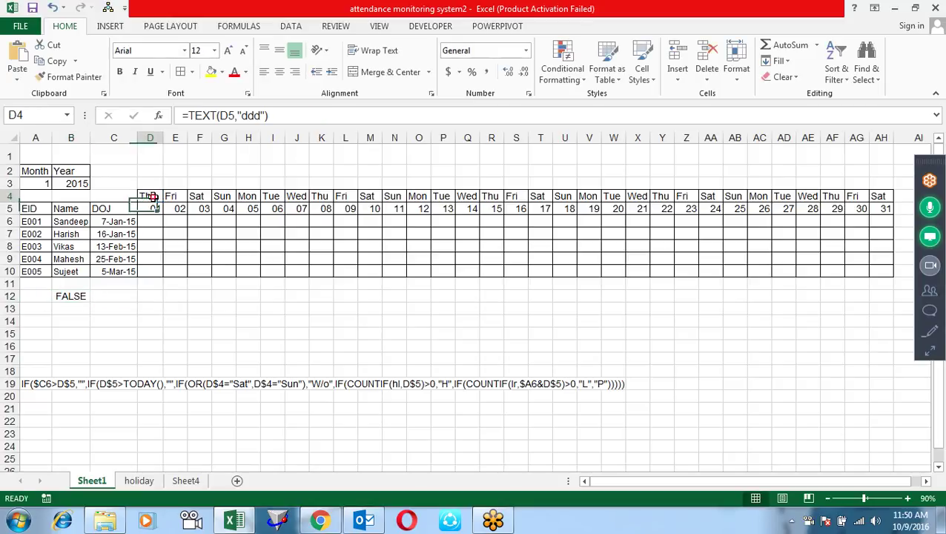
{"action": "key", "text": "ctrl+shift+Right"}
{"action": "key", "text": "shift+Down"}
{"action": "key", "text": "shift+Down"}
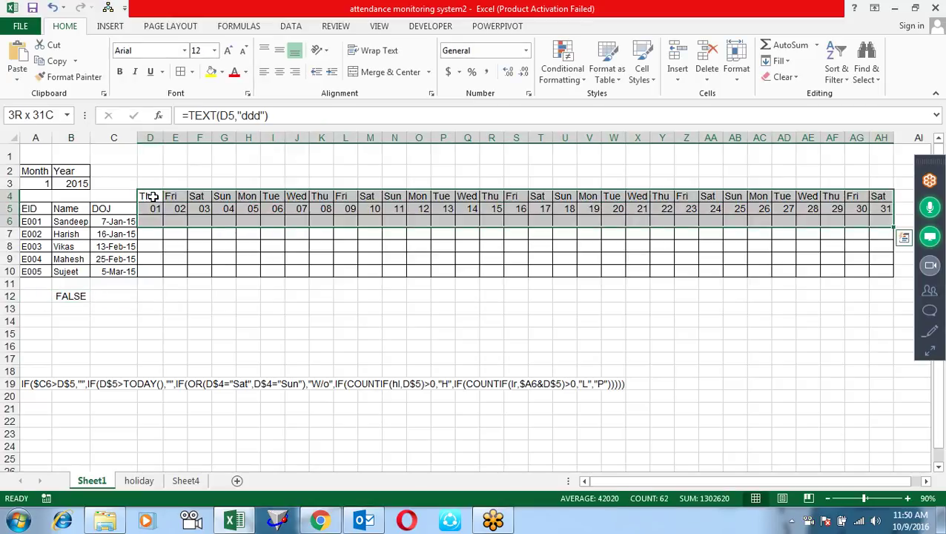
{"action": "key", "text": "shift+Down"}
{"action": "key", "text": "shift+Down"}
{"action": "key", "text": "shift+Down"}
{"action": "key", "text": "shift+Down"}
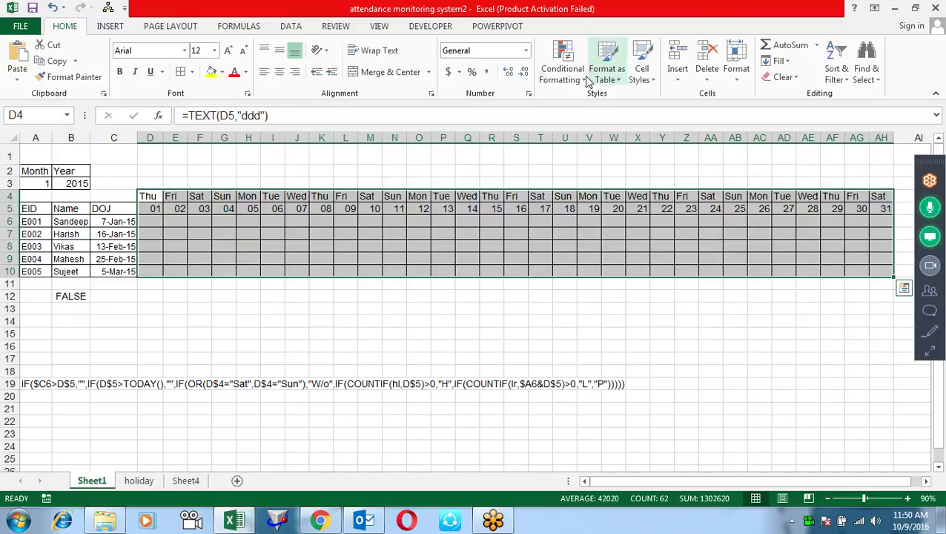
{"action": "left_click", "coordinate": [562, 68]}
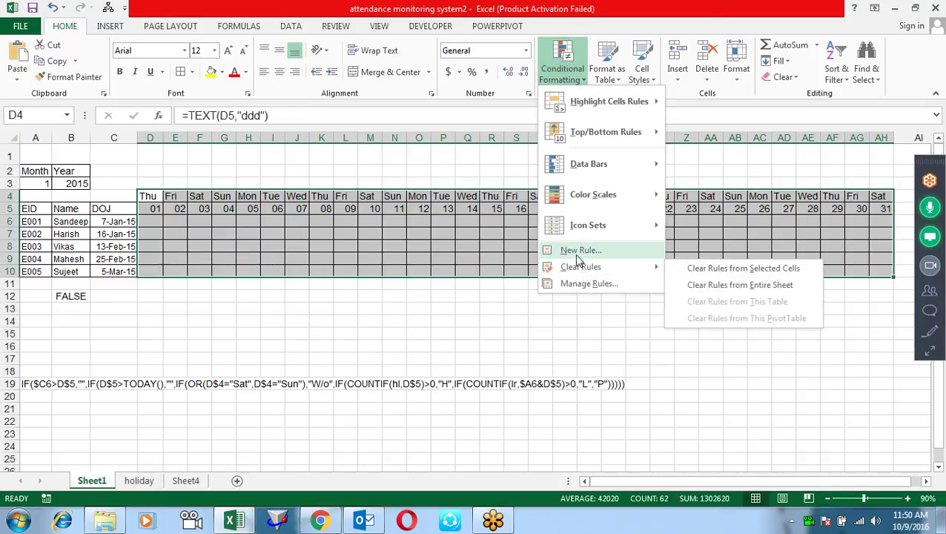
{"action": "left_click", "coordinate": [577, 250]}
{"action": "left_click", "coordinate": [413, 241]}
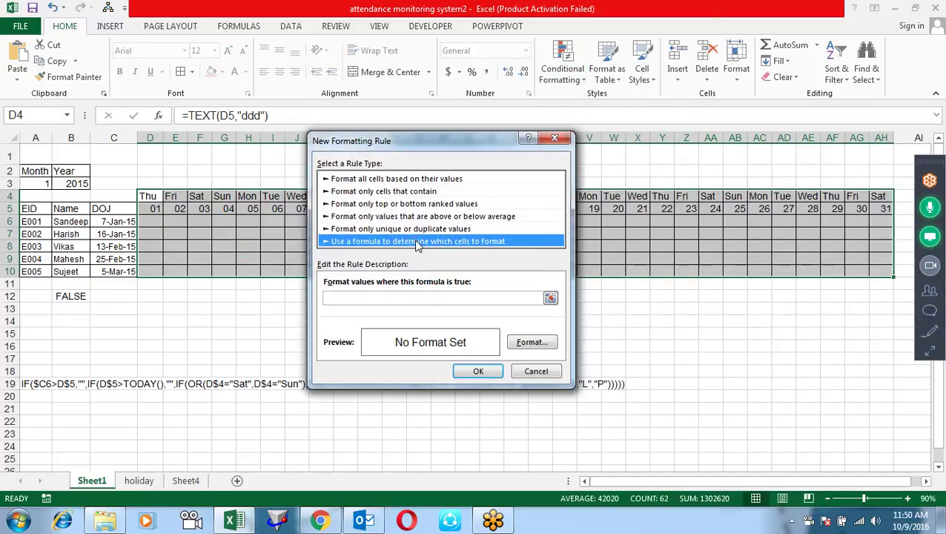
{"action": "left_click", "coordinate": [384, 299]}
{"action": "type", "text": "=OR(D$4=\"Sat\",D$4=\"Sun\")"}
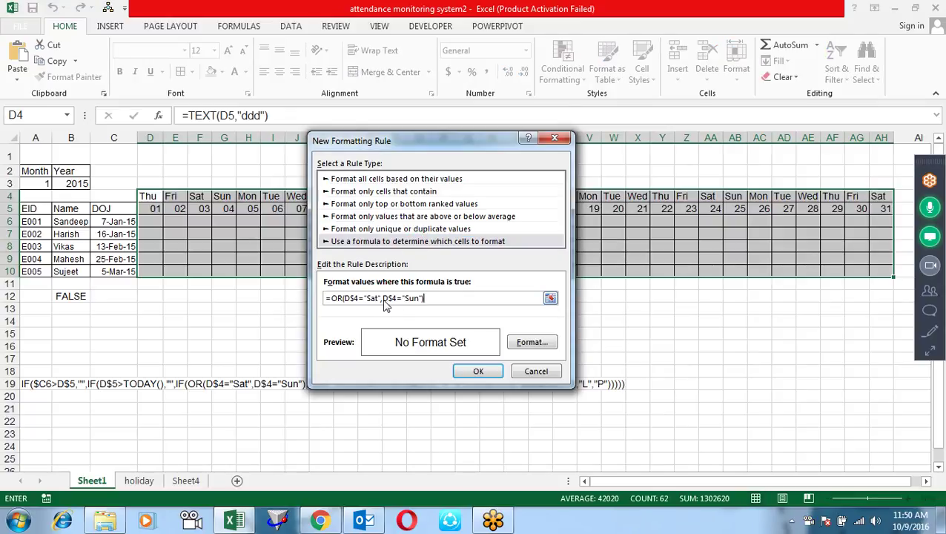
- Give the weekend rule a yellow fill and apply it
{"action": "left_click", "coordinate": [528, 343]}
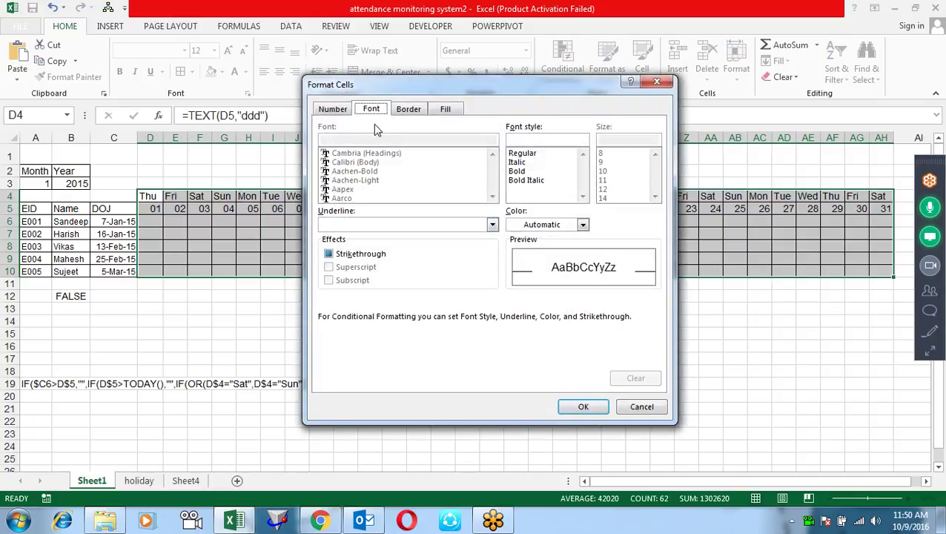
{"action": "left_click", "coordinate": [443, 110]}
{"action": "left_click", "coordinate": [369, 245]}
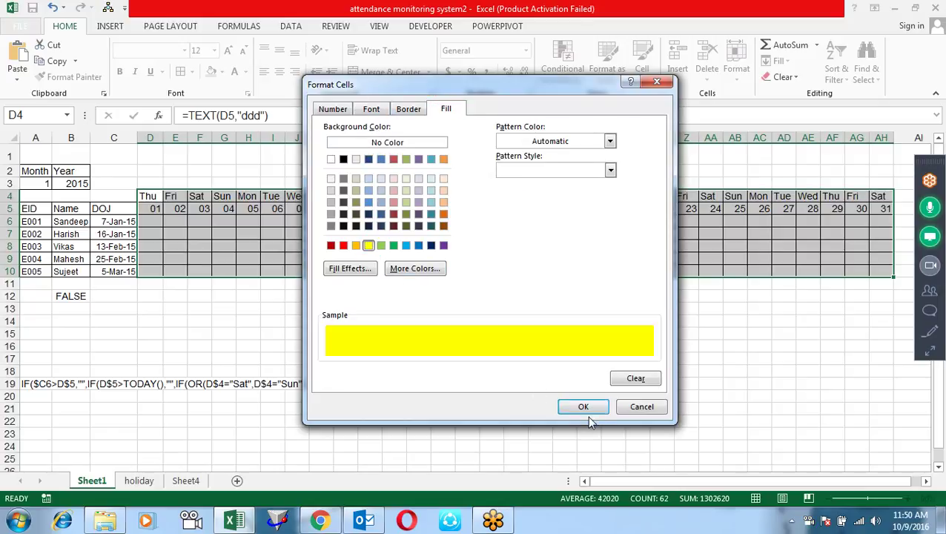
{"action": "left_click", "coordinate": [585, 408]}
{"action": "left_click", "coordinate": [495, 370]}
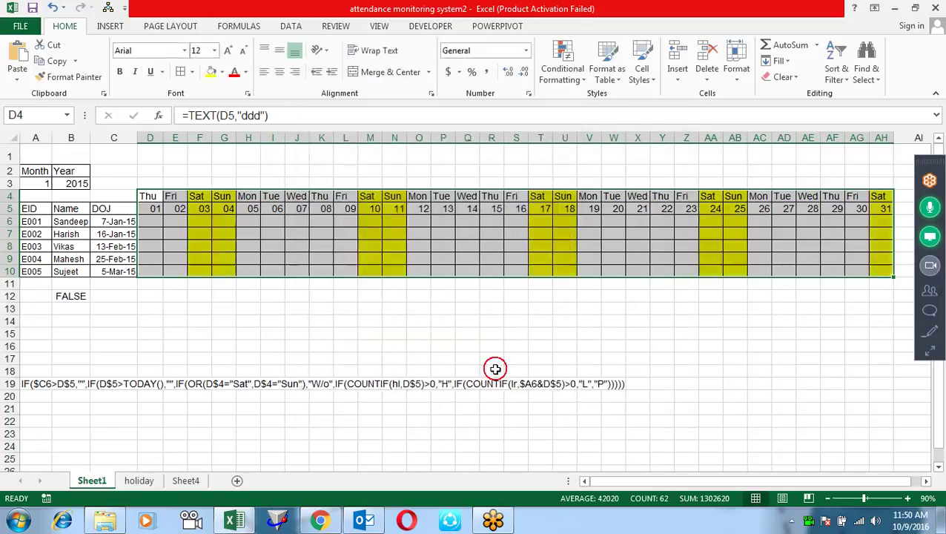
{"action": "left_click", "coordinate": [378, 338]}
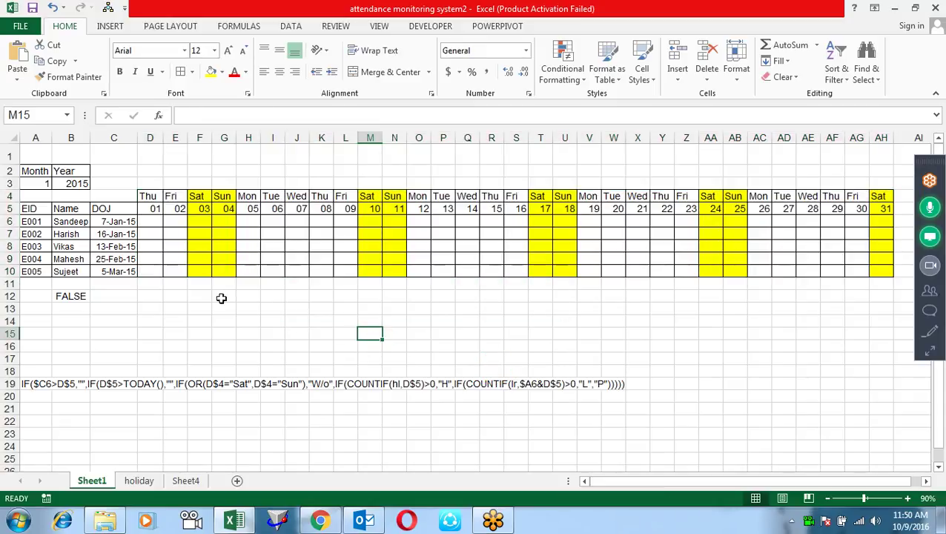
{"action": "left_click", "coordinate": [37, 184]}
{"action": "type", "text": "2"}
{"action": "key", "text": "Return"}
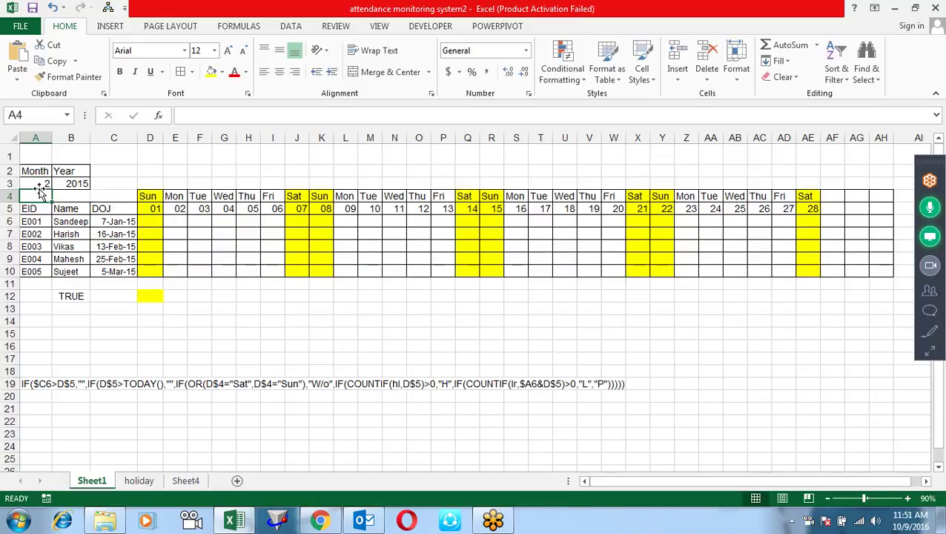
{"action": "left_click", "coordinate": [40, 187]}
{"action": "type", "text": "4"}
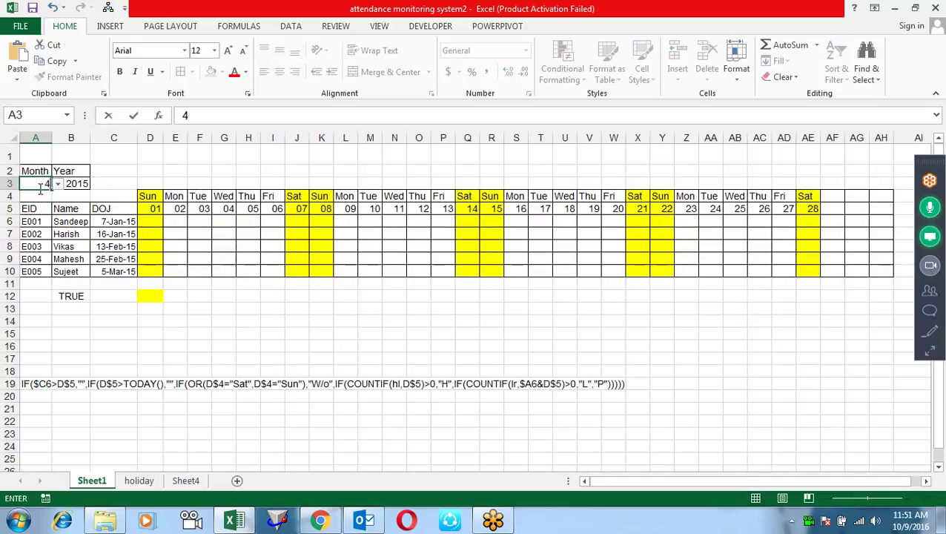
{"action": "key", "text": "Return"}
{"action": "left_click", "coordinate": [40, 187]}
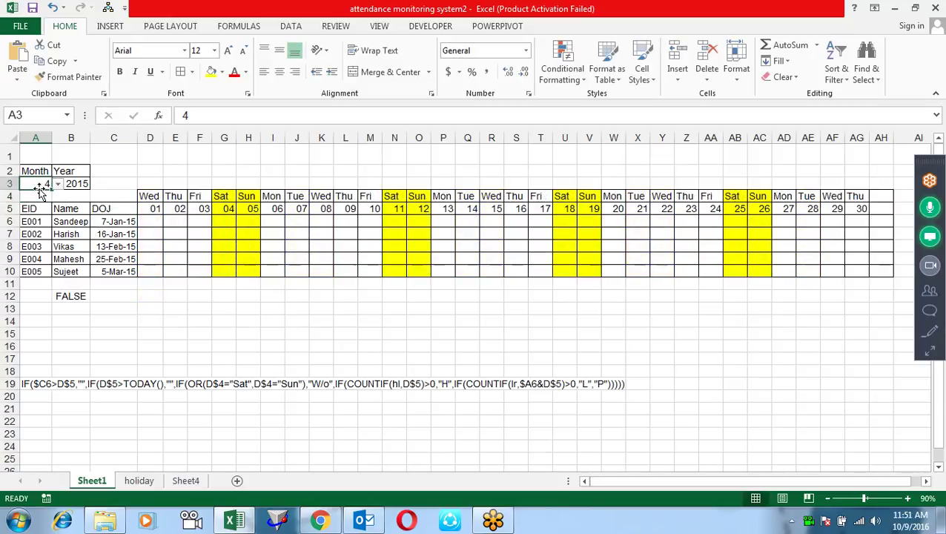
{"action": "type", "text": "1"}
{"action": "key", "text": "Return"}
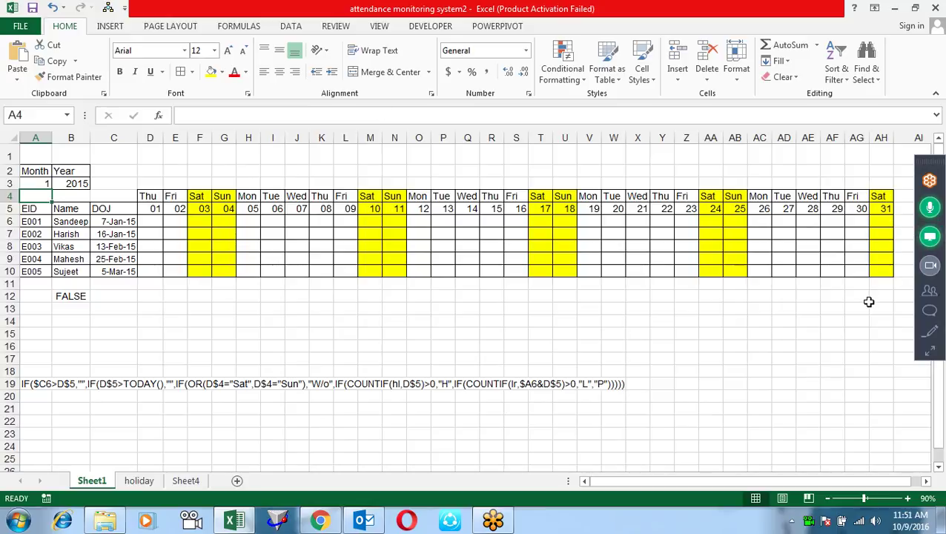
{"action": "left_click", "coordinate": [26, 185]}
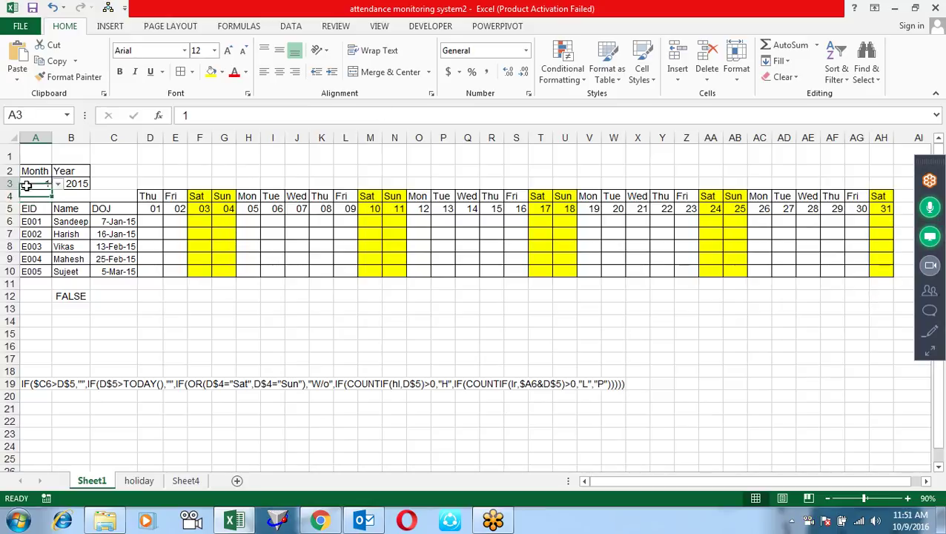
{"action": "type", "text": "2"}
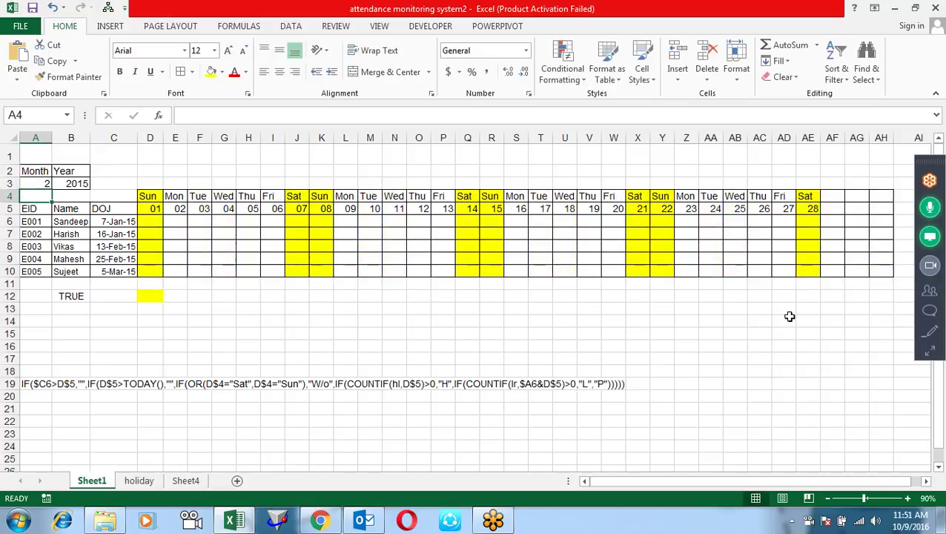
- Select the empty day columns AF4:AH10 after day 28
{"action": "mouse_move", "coordinate": [835, 197]}
{"action": "left_mouse_down"}
{"action": "mouse_move", "coordinate": [881, 254]}
{"action": "mouse_move", "coordinate": [875, 274]}
{"action": "mouse_move", "coordinate": [181, 272]}
{"action": "left_mouse_up"}
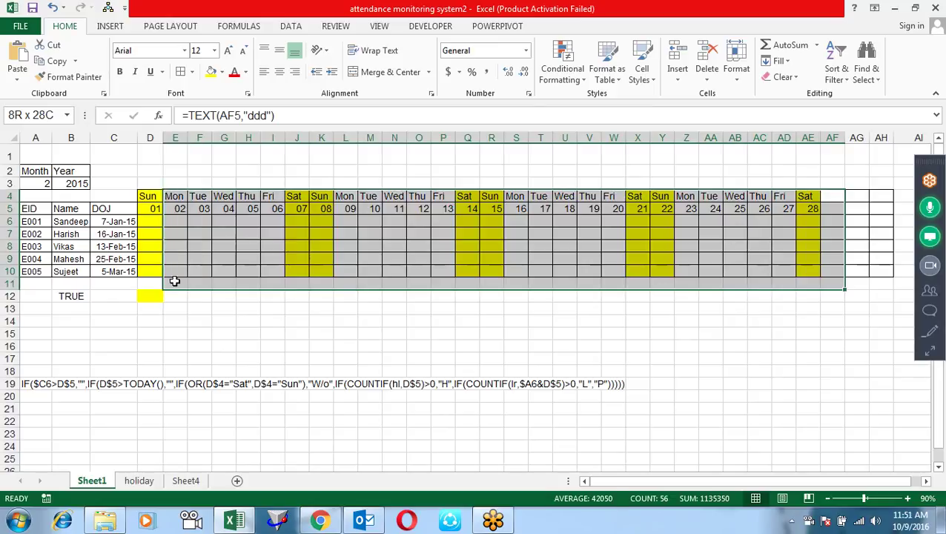
{"action": "left_click", "coordinate": [812, 271]}
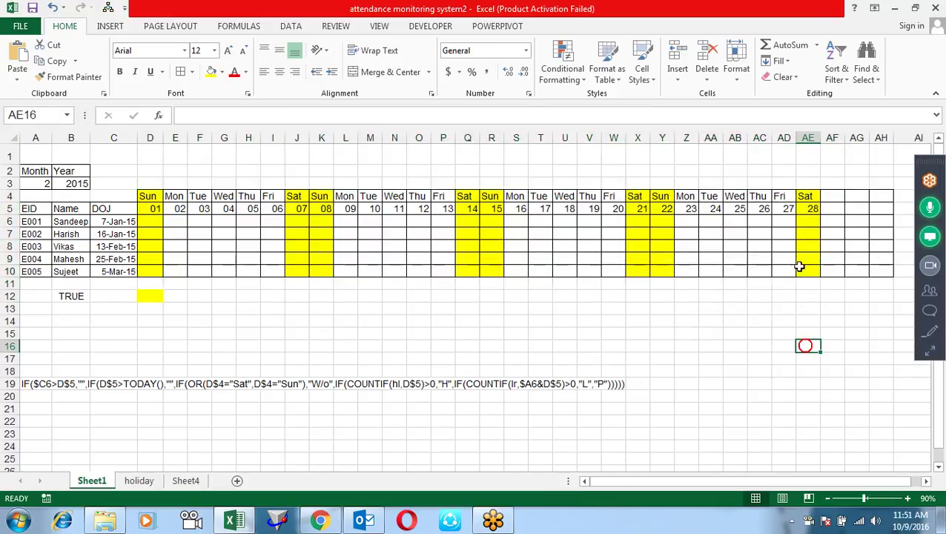
{"action": "left_click", "coordinate": [838, 192]}
{"action": "left_click_drag", "start_coordinate": [838, 192], "coordinate": [887, 271]}
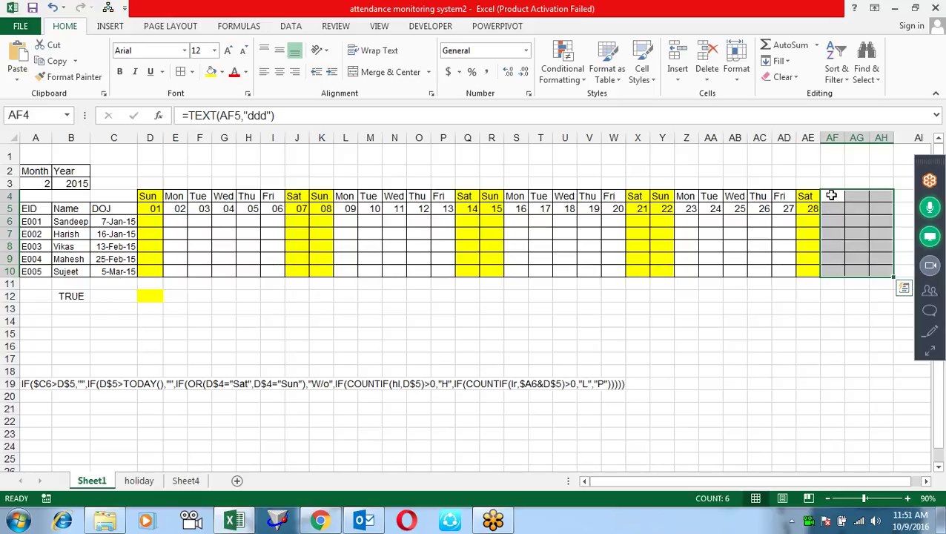
- Enter the test =AF4="" in B13, which returns TRUE, then reselect AF4:AH10
{"action": "left_click", "coordinate": [75, 307]}
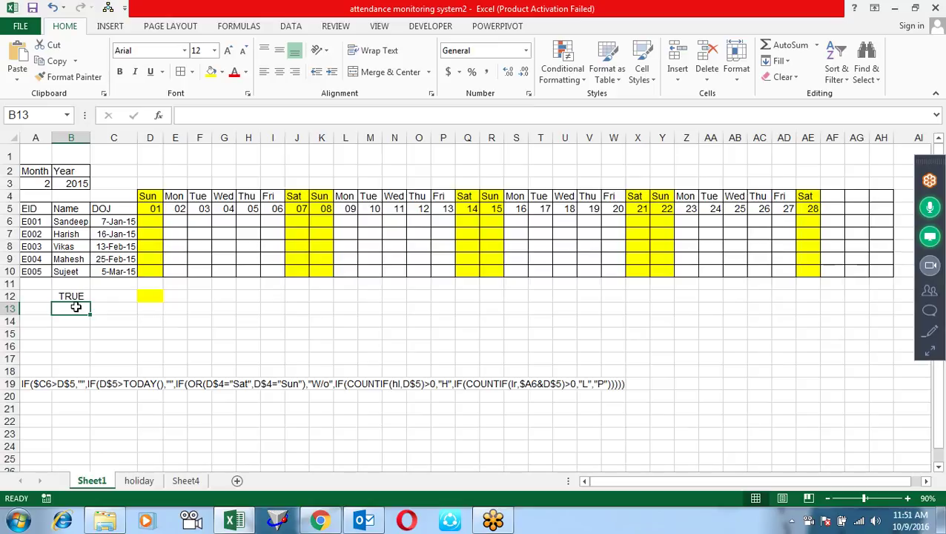
{"action": "type", "text": "=Aff"}
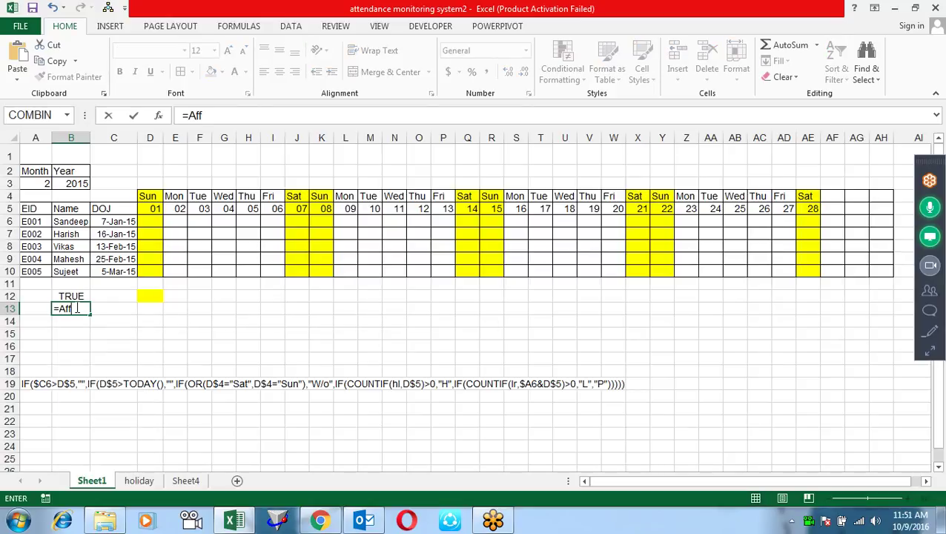
{"action": "type", "text": "4=\""}
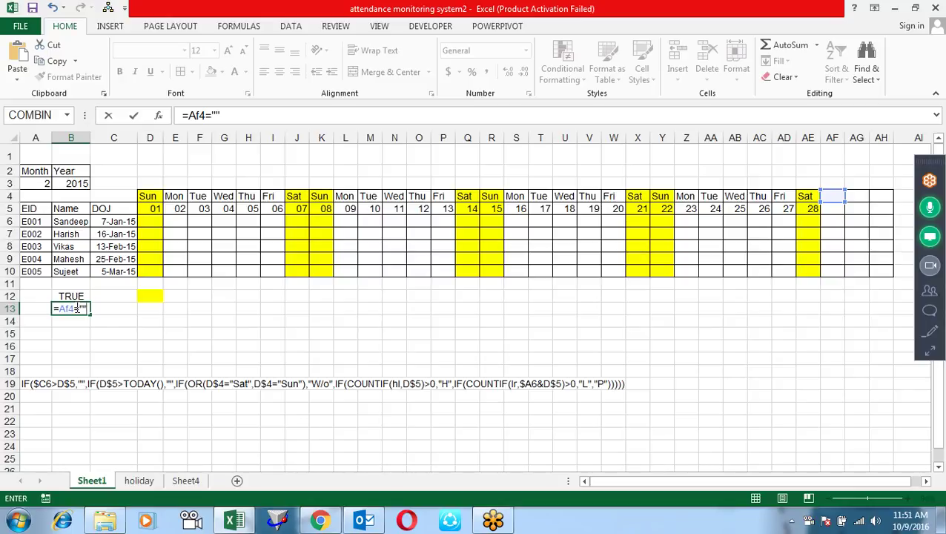
{"action": "key", "text": "Return"}
{"action": "left_click", "coordinate": [71, 307]}
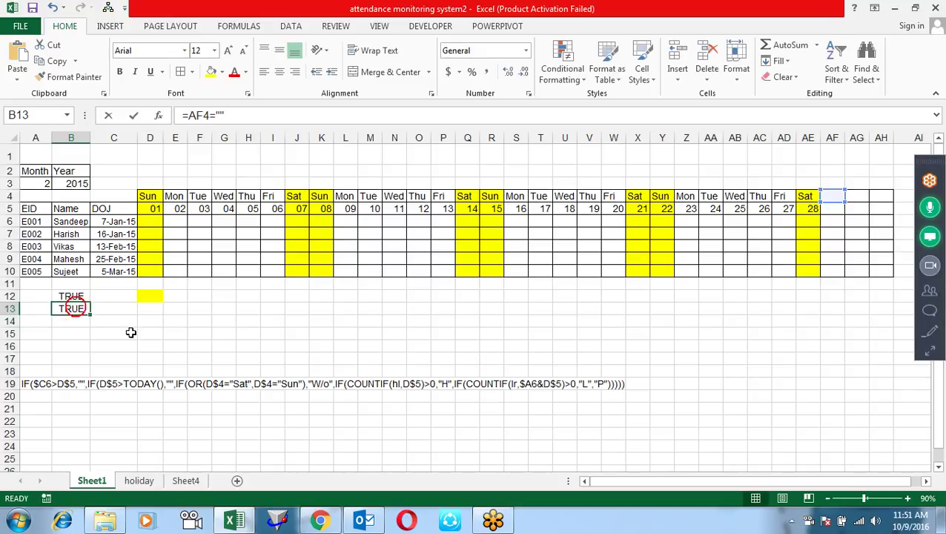
{"action": "double_click", "coordinate": [92, 310]}
{"action": "left_click_drag", "start_coordinate": [92, 310], "coordinate": [35, 309]}
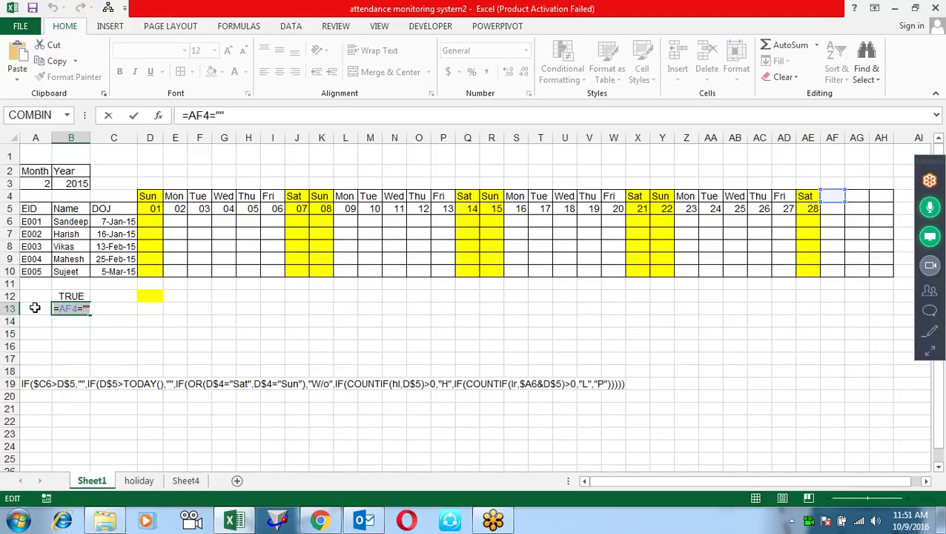
{"action": "key", "text": "Escape"}
{"action": "left_click_drag", "start_coordinate": [832, 196], "coordinate": [881, 272]}
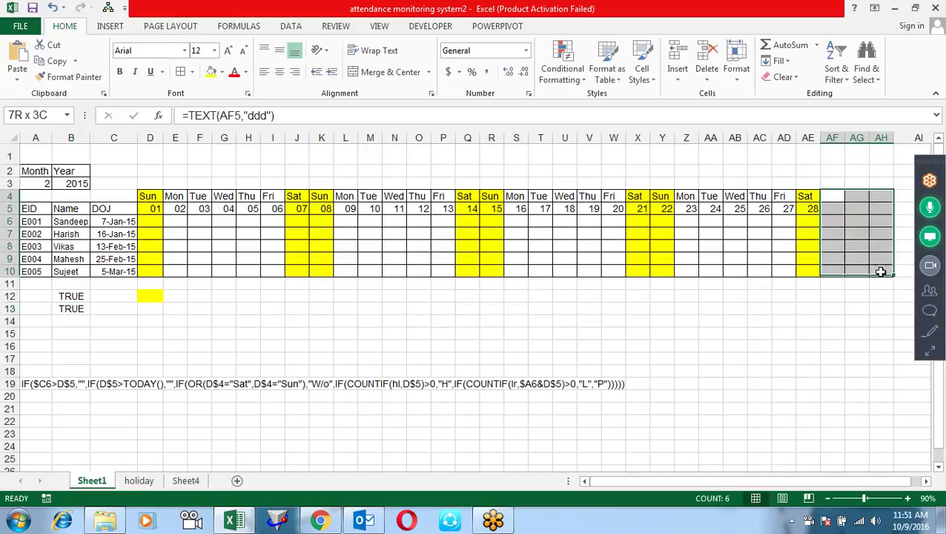
- Create a new formula-based conditional formatting rule with the condition =AF4=""
{"action": "left_click", "coordinate": [562, 67]}
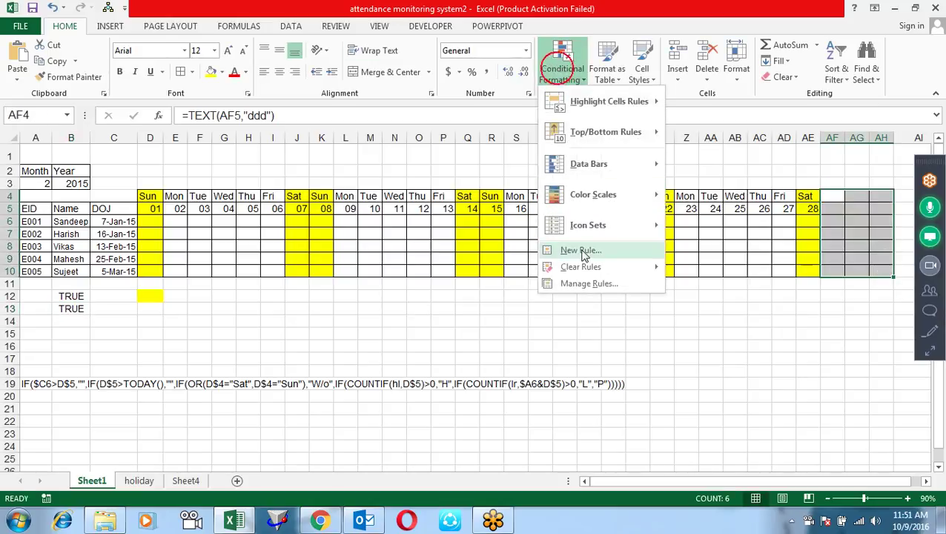
{"action": "left_click", "coordinate": [588, 259]}
{"action": "left_click", "coordinate": [452, 225]}
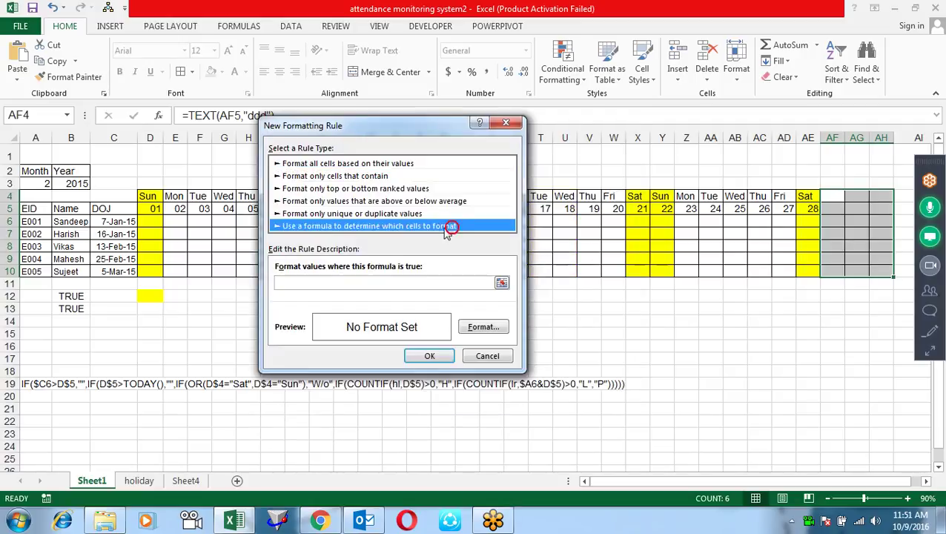
{"action": "left_click", "coordinate": [390, 283]}
{"action": "type", "text": "=AF4=\"\""}
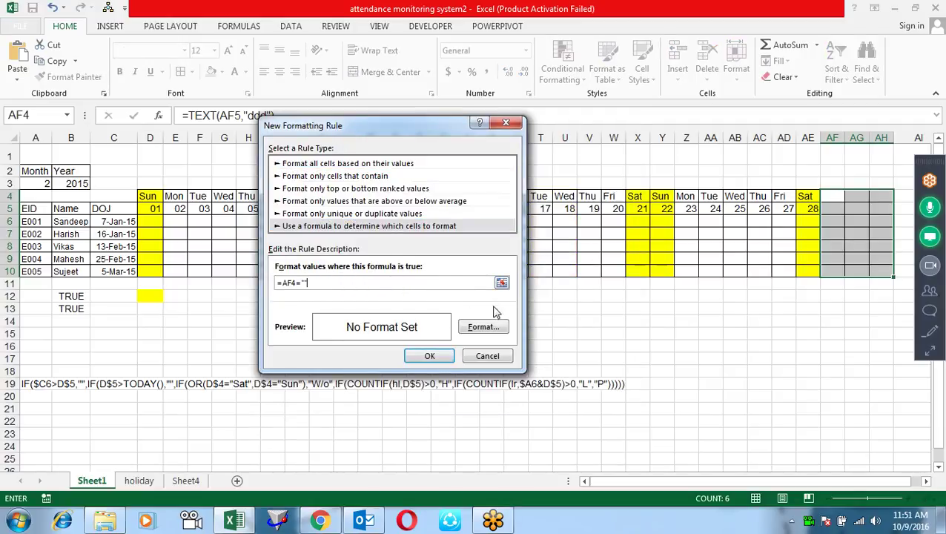
{"action": "left_click", "coordinate": [292, 285]}
- Give the rule a no-border format and save it for columns AF:AH
{"action": "left_click", "coordinate": [486, 326]}
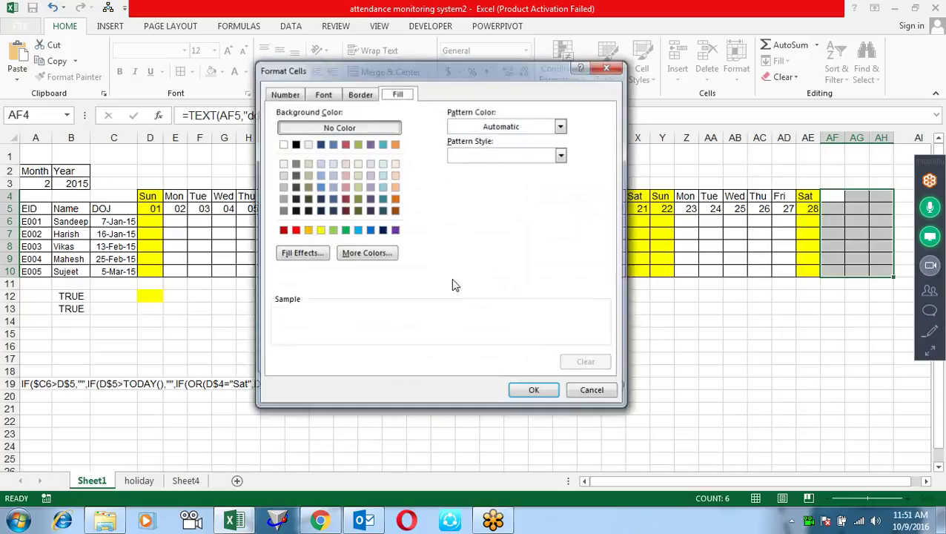
{"action": "left_click", "coordinate": [356, 94]}
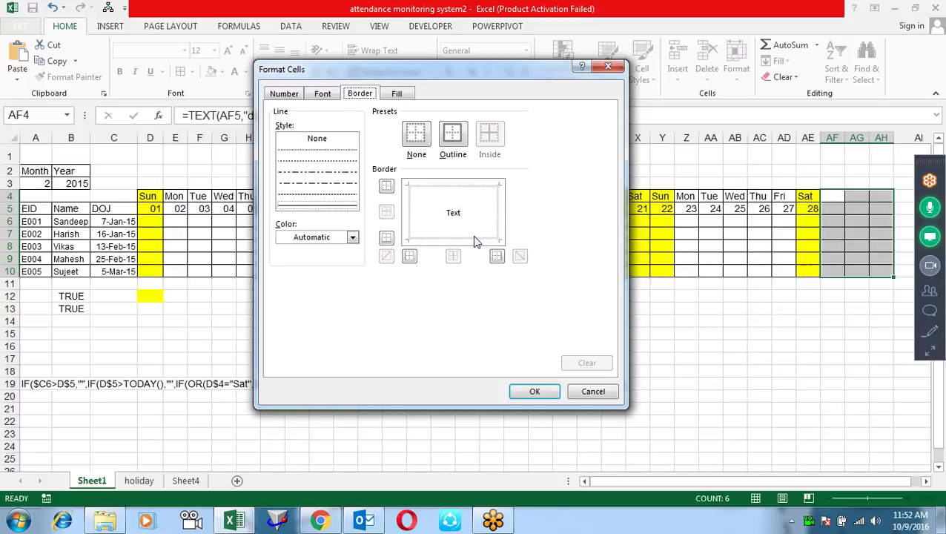
{"action": "left_click", "coordinate": [498, 199]}
{"action": "left_click", "coordinate": [496, 200]}
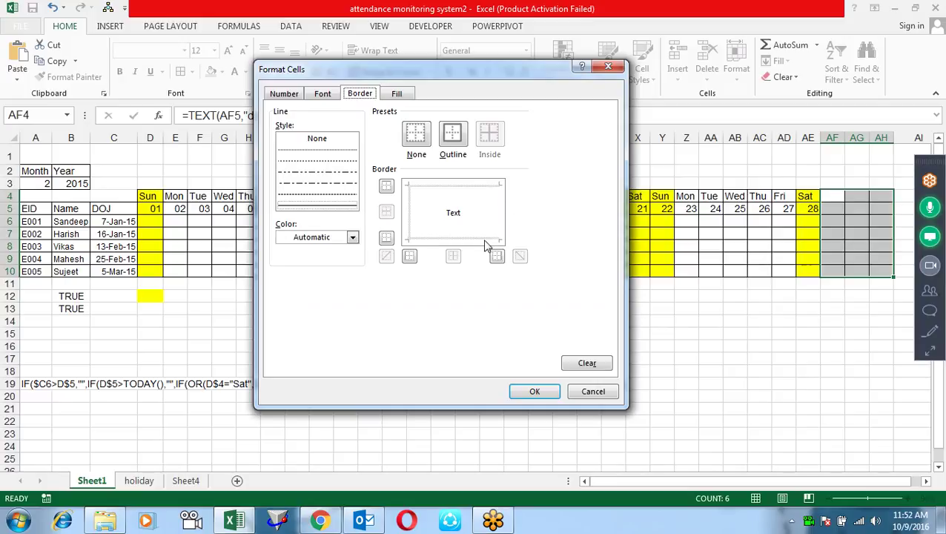
{"action": "left_click", "coordinate": [479, 241]}
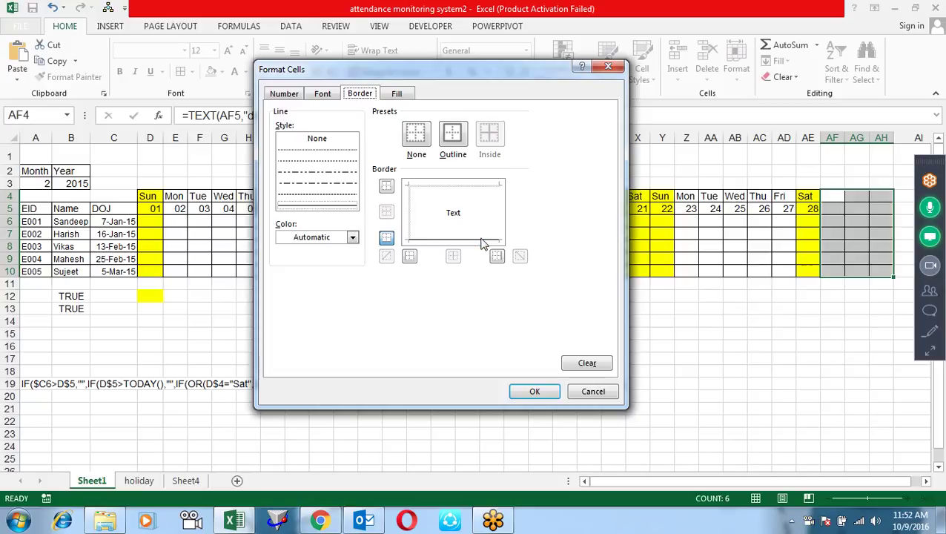
{"action": "left_click", "coordinate": [481, 244]}
{"action": "left_click", "coordinate": [470, 186]}
{"action": "left_click", "coordinate": [469, 186]}
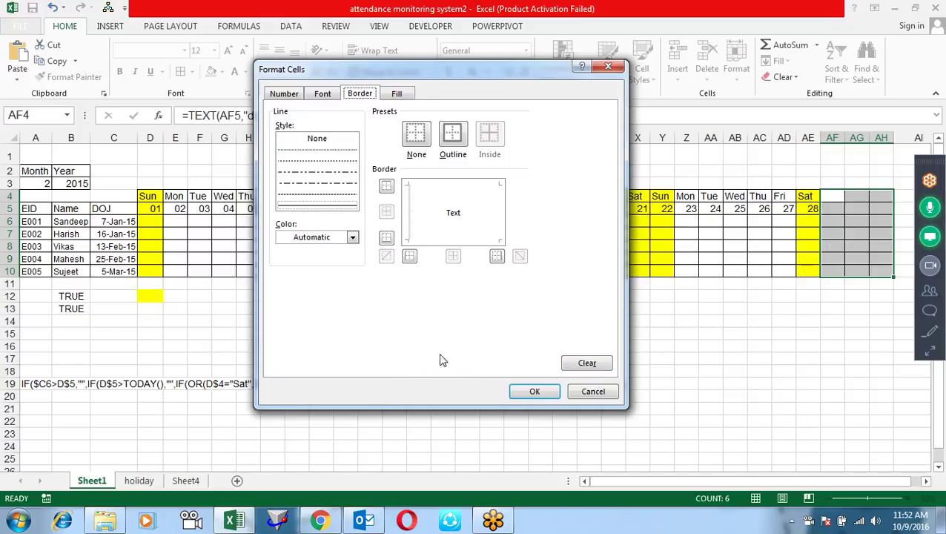
{"action": "left_click", "coordinate": [534, 390]}
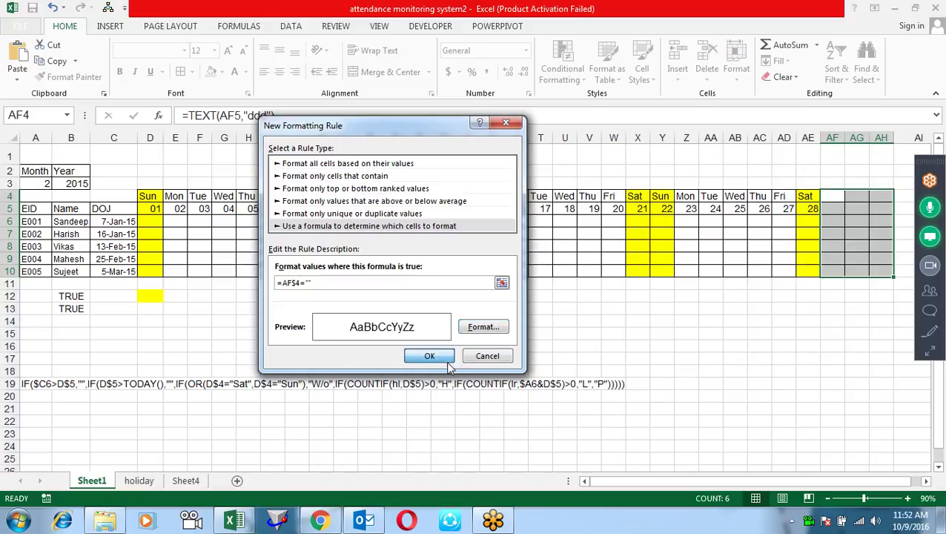
{"action": "left_click", "coordinate": [444, 357]}
{"action": "left_click", "coordinate": [756, 322]}
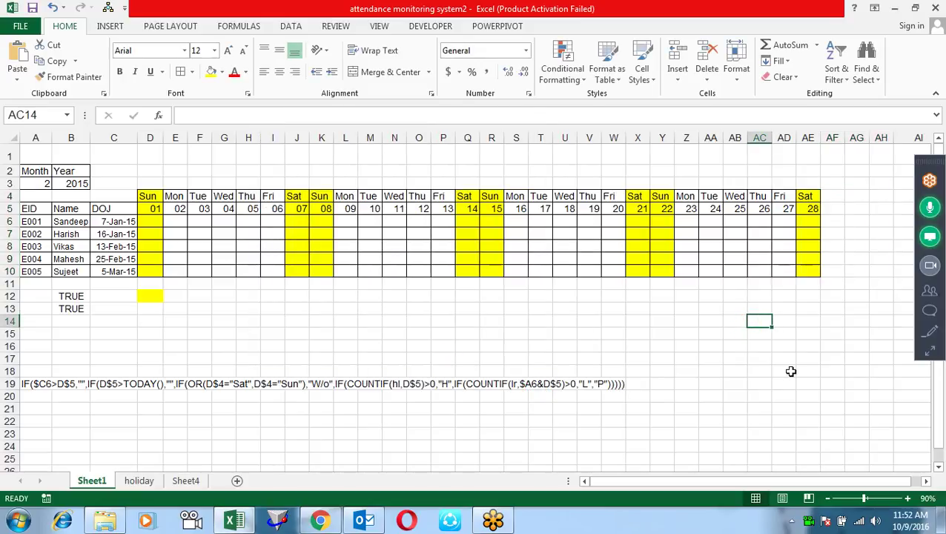
{"action": "left_click", "coordinate": [34, 183]}
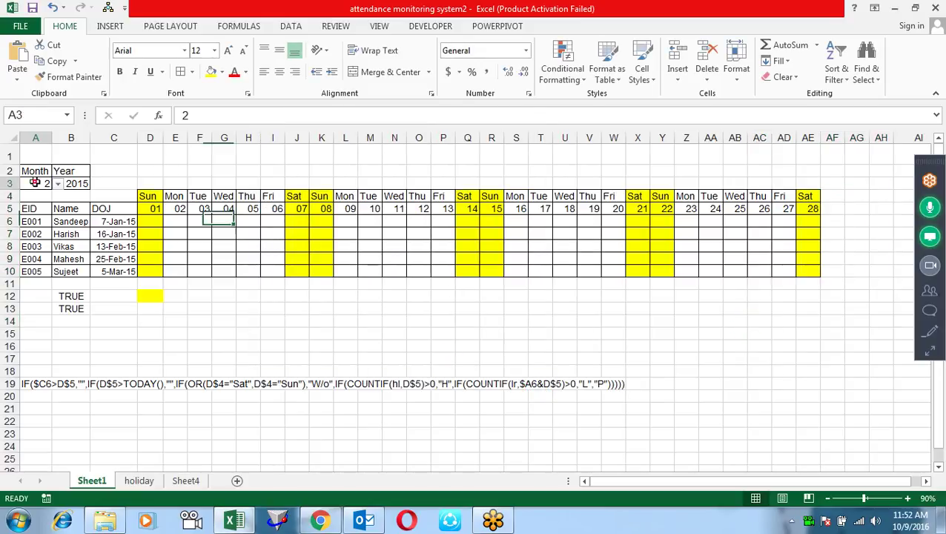
{"action": "type", "text": "1"}
{"action": "key", "text": "Return"}
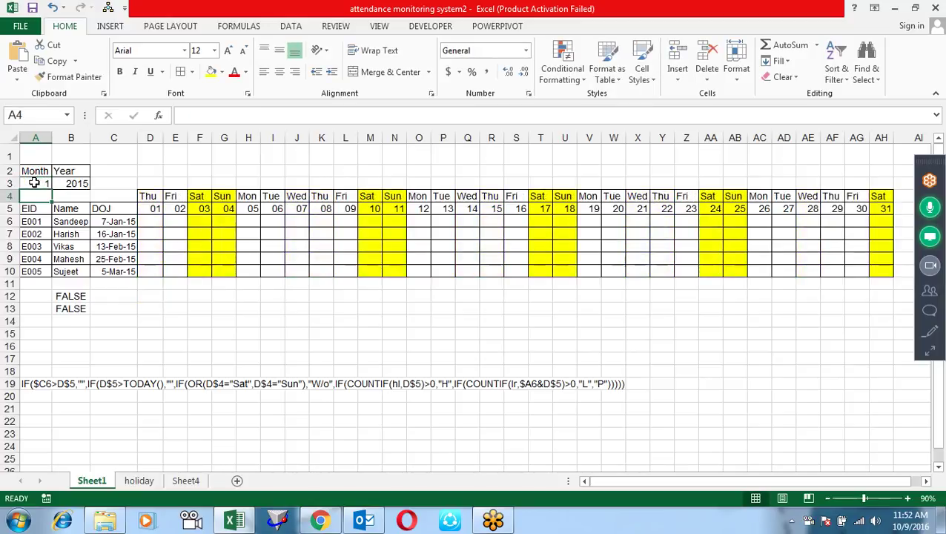
{"action": "left_click", "coordinate": [34, 183]}
{"action": "type", "text": "4"}
{"action": "key", "text": "Return"}
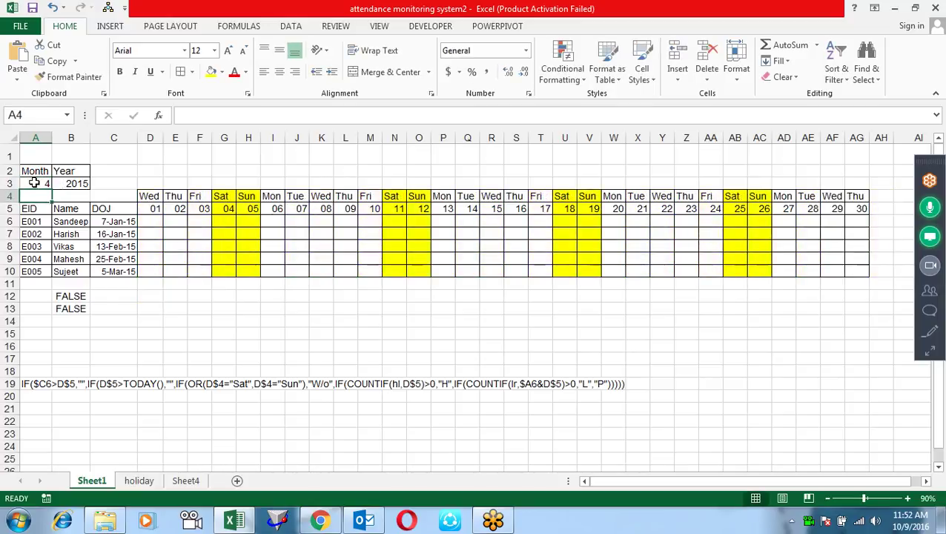
{"action": "left_click", "coordinate": [34, 183]}
{"action": "type", "text": "2"}
{"action": "key", "text": "Return"}
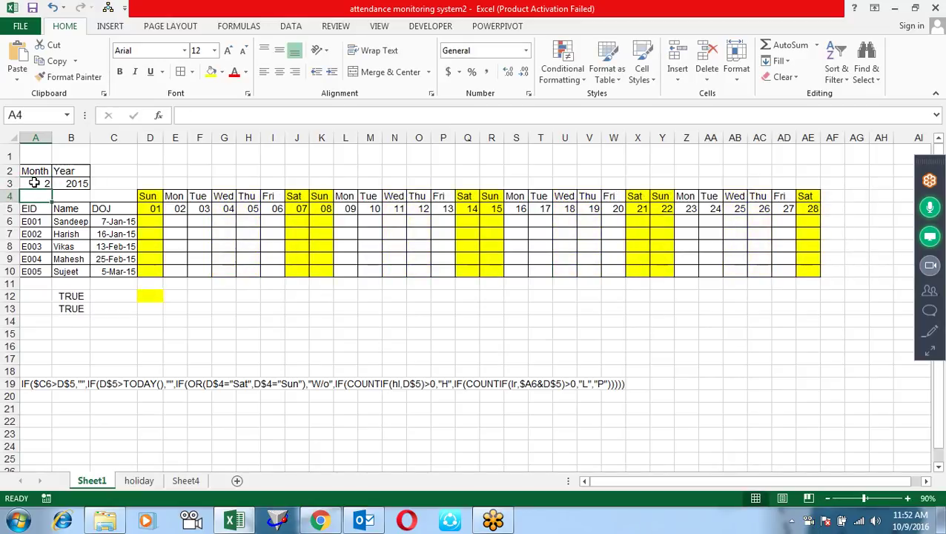
{"action": "left_click", "coordinate": [34, 183]}
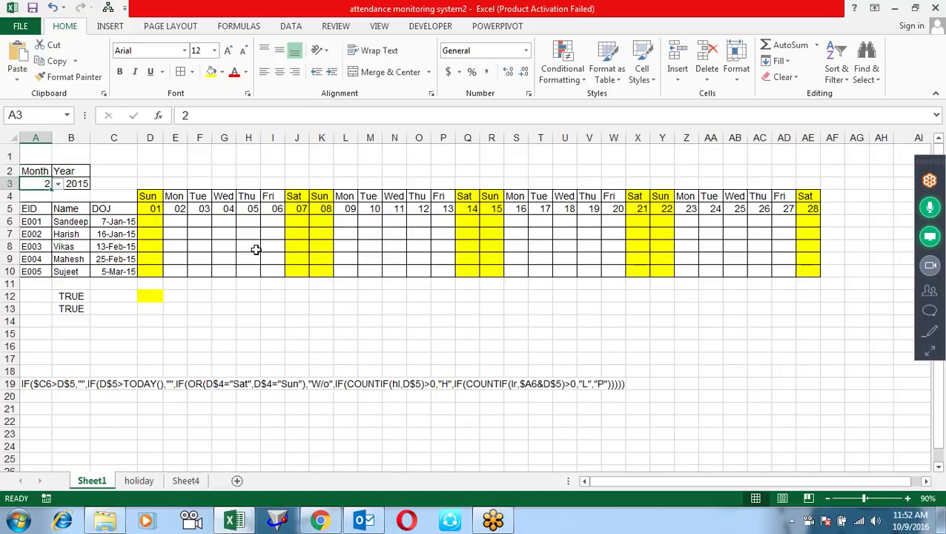
{"action": "left_click_drag", "start_coordinate": [133, 296], "coordinate": [294, 369]}
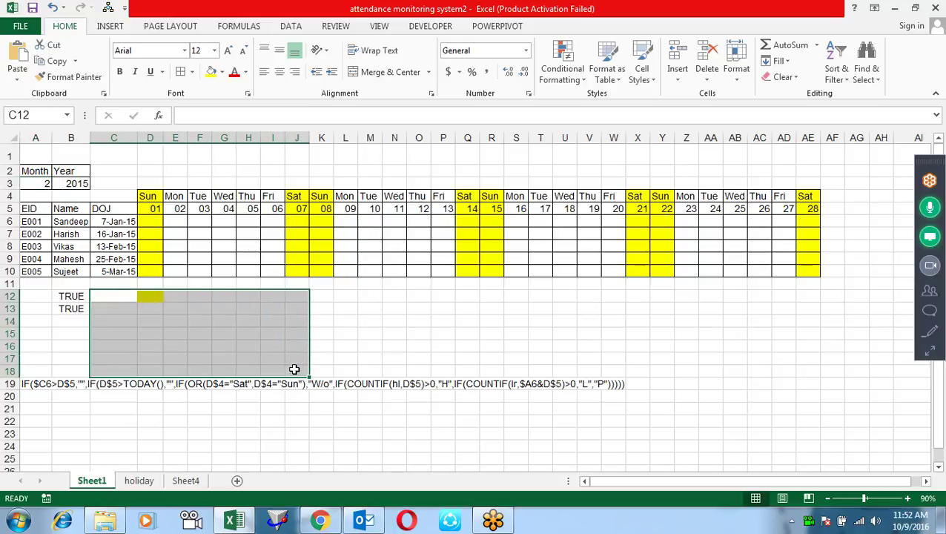
{"action": "left_click", "coordinate": [285, 432]}
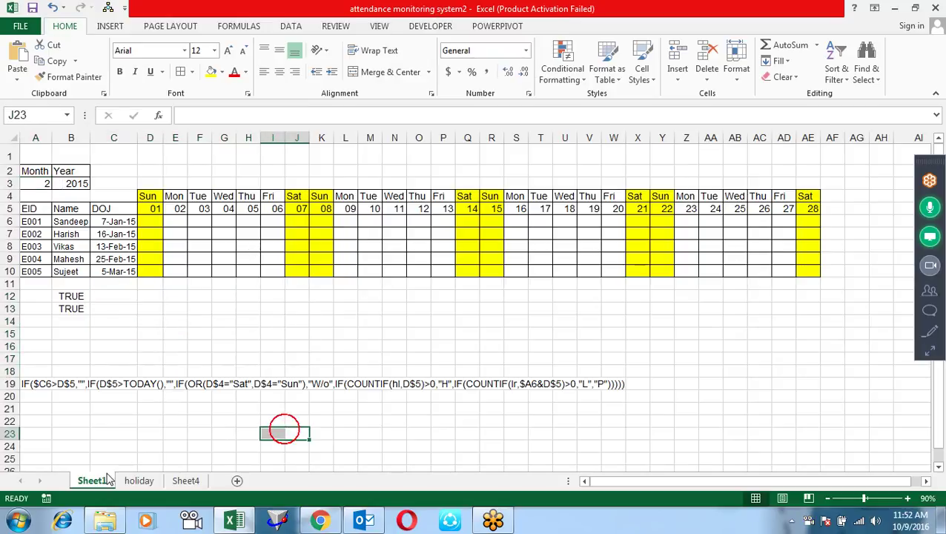
{"action": "left_click", "coordinate": [138, 480]}
{"action": "left_click_drag", "start_coordinate": [67, 169], "coordinate": [74, 406]}
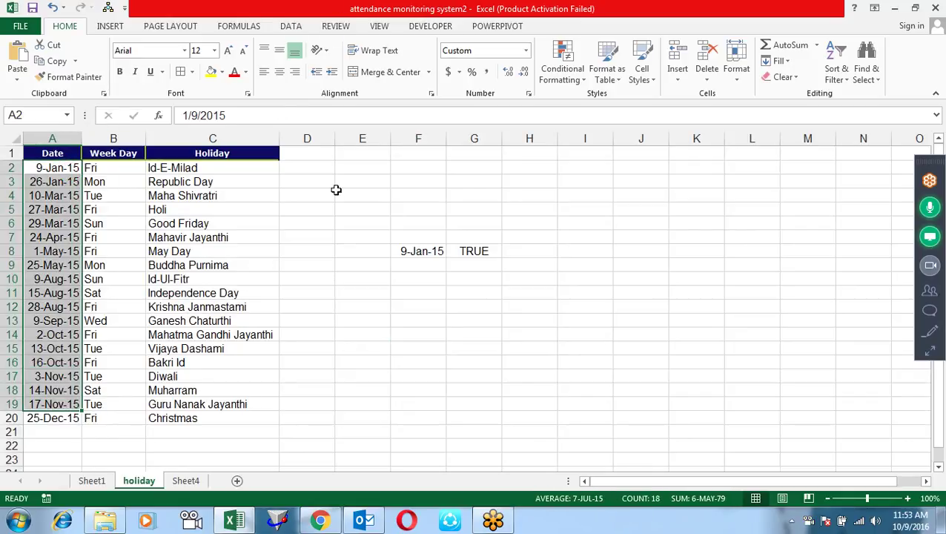
{"action": "left_click", "coordinate": [295, 282]}
{"action": "left_click_drag", "start_coordinate": [72, 169], "coordinate": [50, 419]}
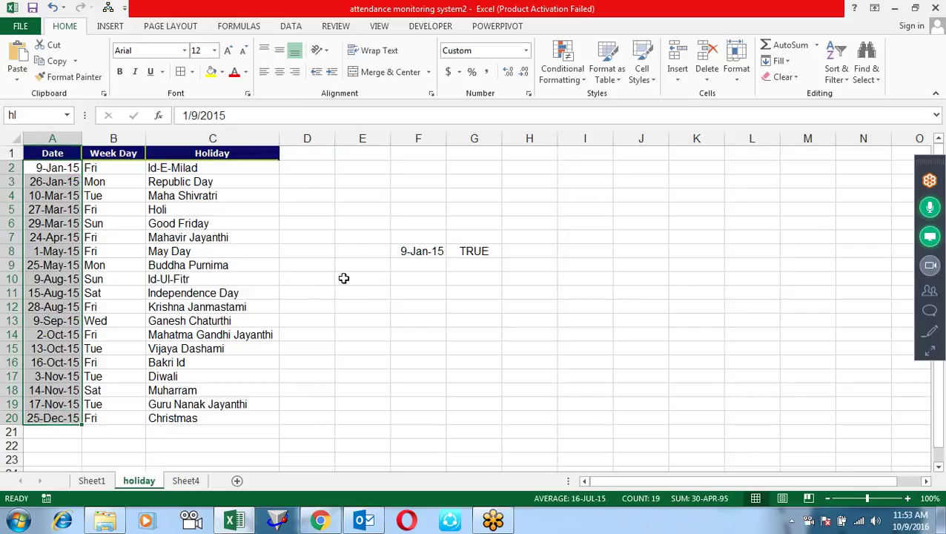
{"action": "left_click", "coordinate": [381, 277]}
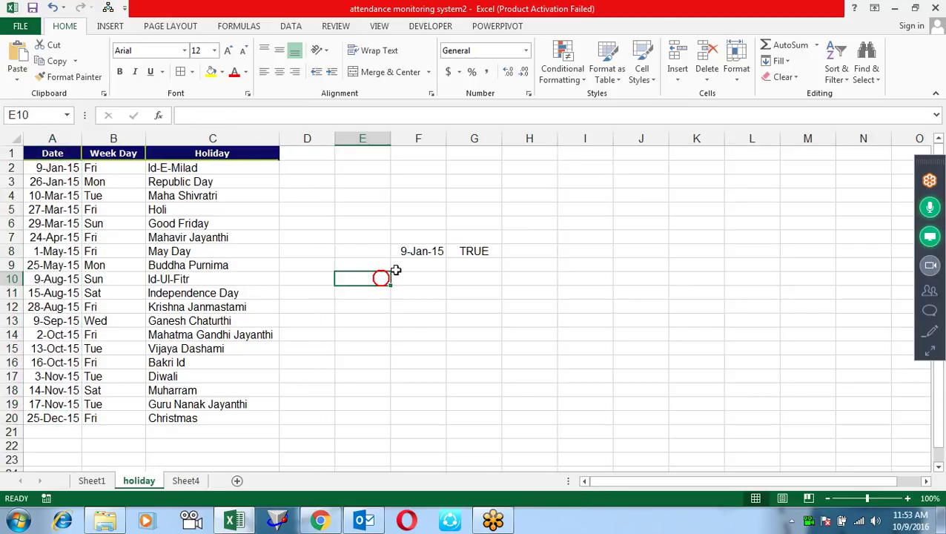
{"action": "left_click", "coordinate": [428, 30]}
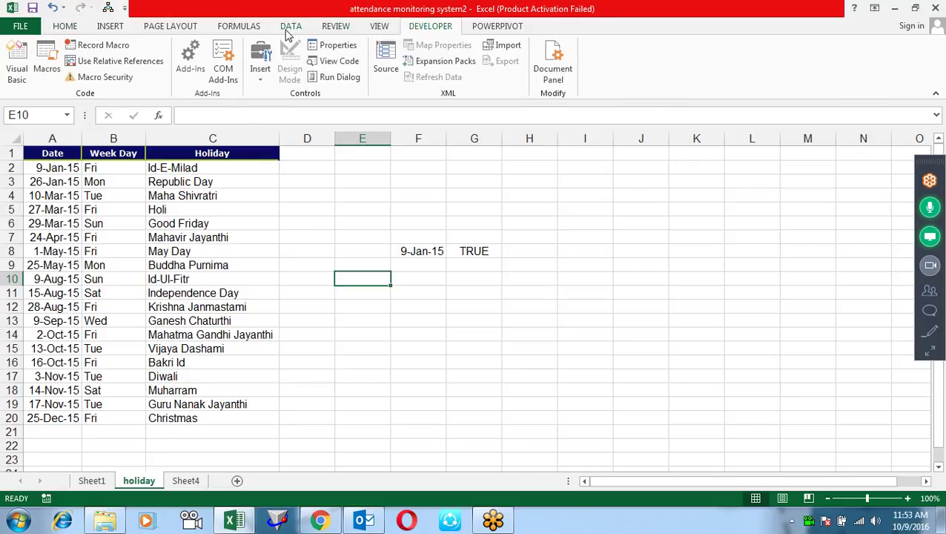
- Delete the defined names eid, hl and lr in Name Manager, then close it
{"action": "left_click", "coordinate": [247, 27]}
{"action": "left_click", "coordinate": [388, 68]}
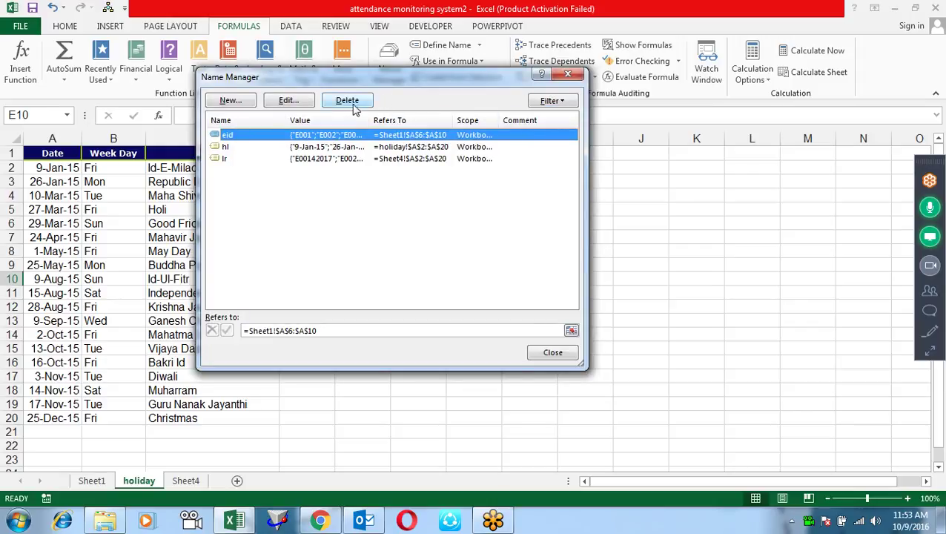
{"action": "left_click", "coordinate": [348, 102]}
{"action": "left_click", "coordinate": [443, 288]}
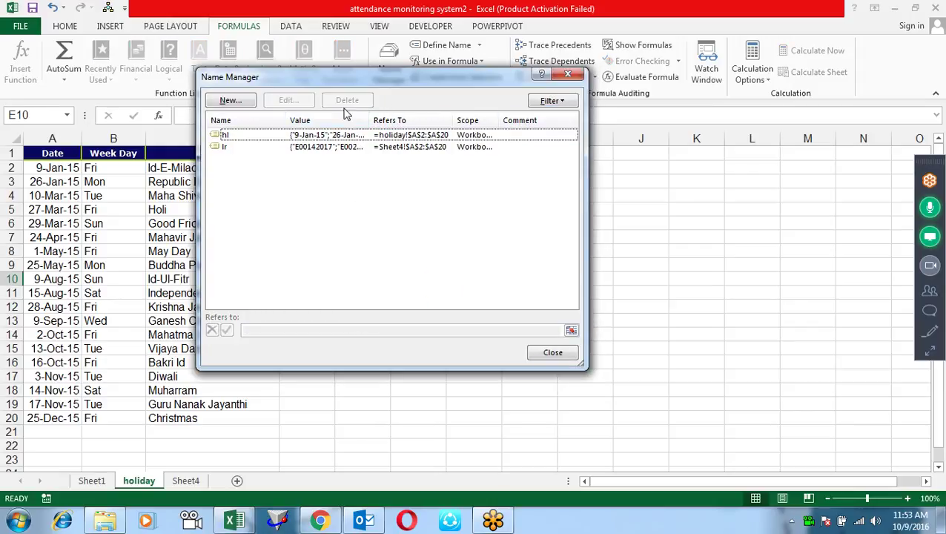
{"action": "left_click", "coordinate": [308, 135]}
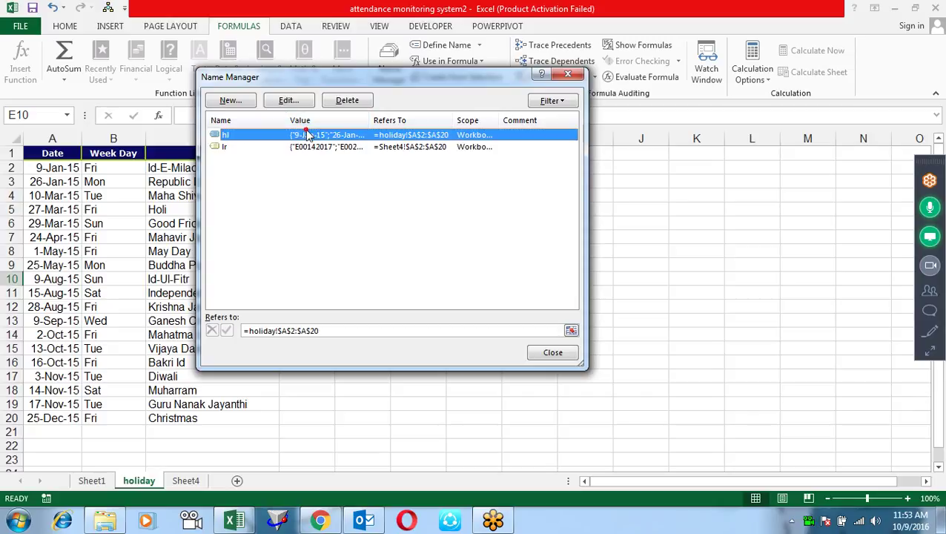
{"action": "left_click", "coordinate": [347, 100]}
{"action": "left_click", "coordinate": [434, 288]}
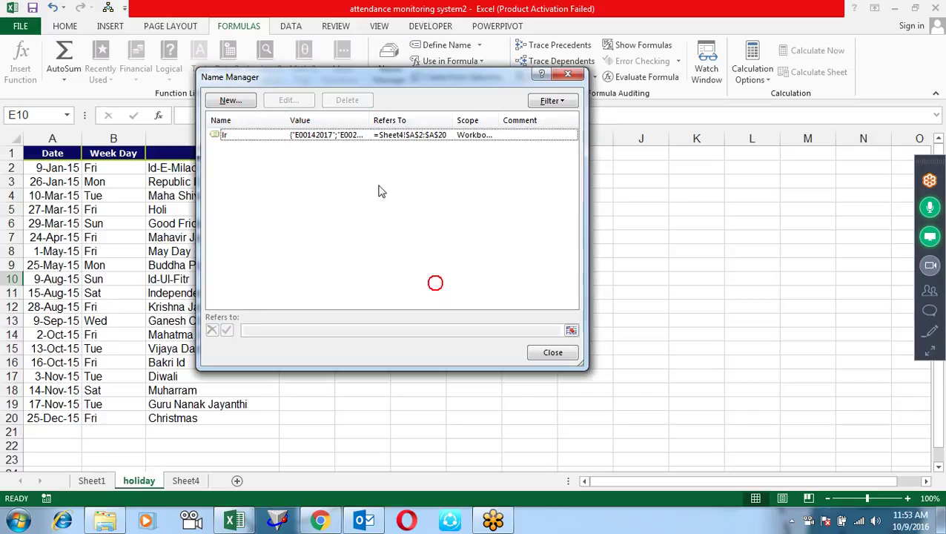
{"action": "left_click", "coordinate": [360, 135]}
{"action": "left_click", "coordinate": [356, 100]}
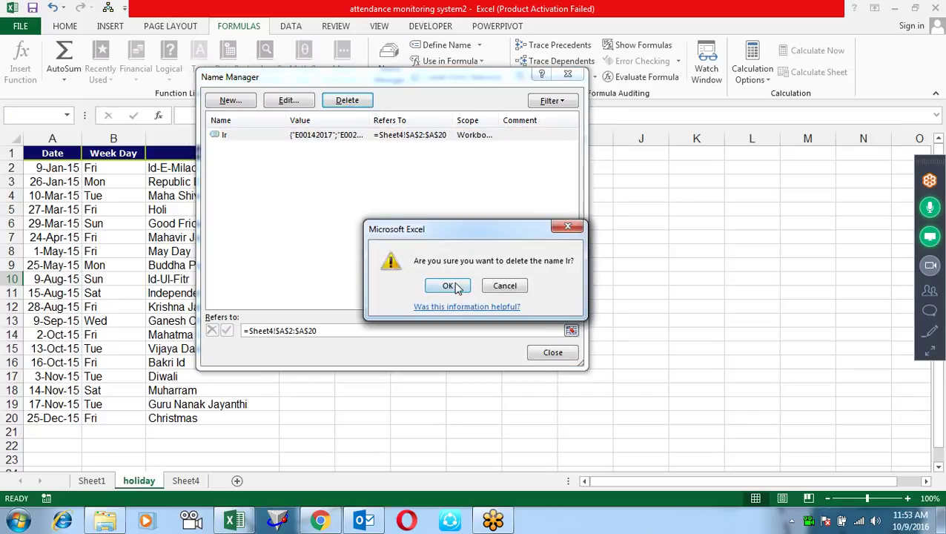
{"action": "left_click", "coordinate": [450, 283]}
{"action": "left_click", "coordinate": [553, 352]}
{"action": "left_click", "coordinate": [469, 296]}
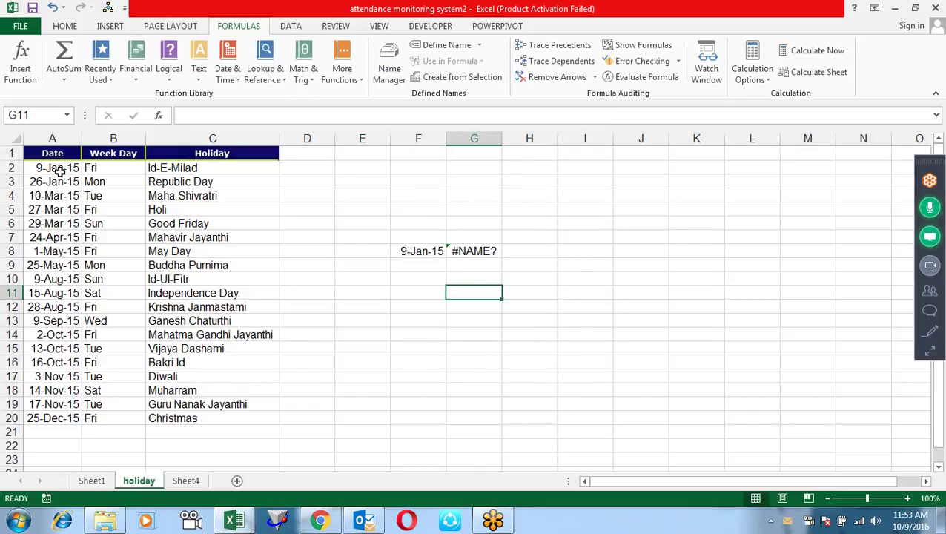
- Name the holiday dates A2:A20 as hl using the Name Box
{"action": "left_click_drag", "start_coordinate": [61, 169], "coordinate": [58, 421]}
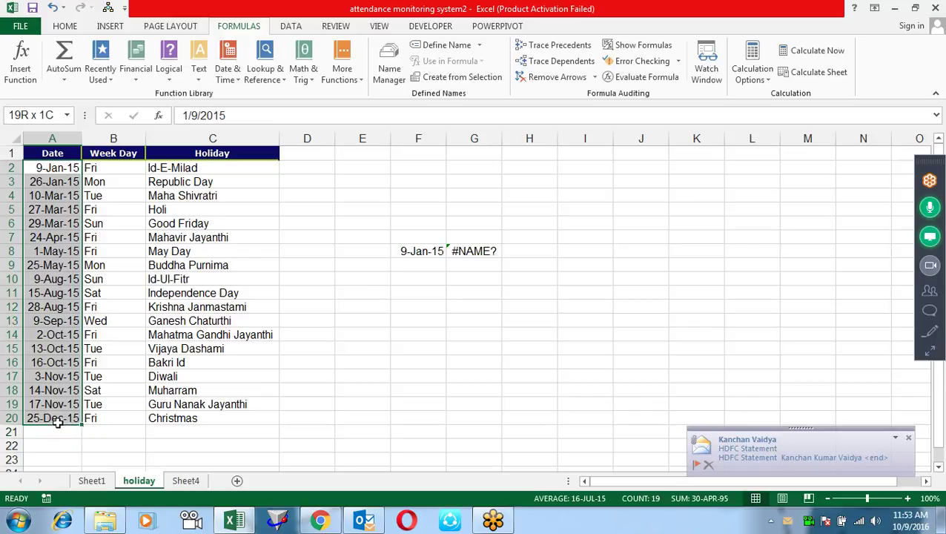
{"action": "left_click", "coordinate": [52, 117]}
{"action": "type", "text": "h"}
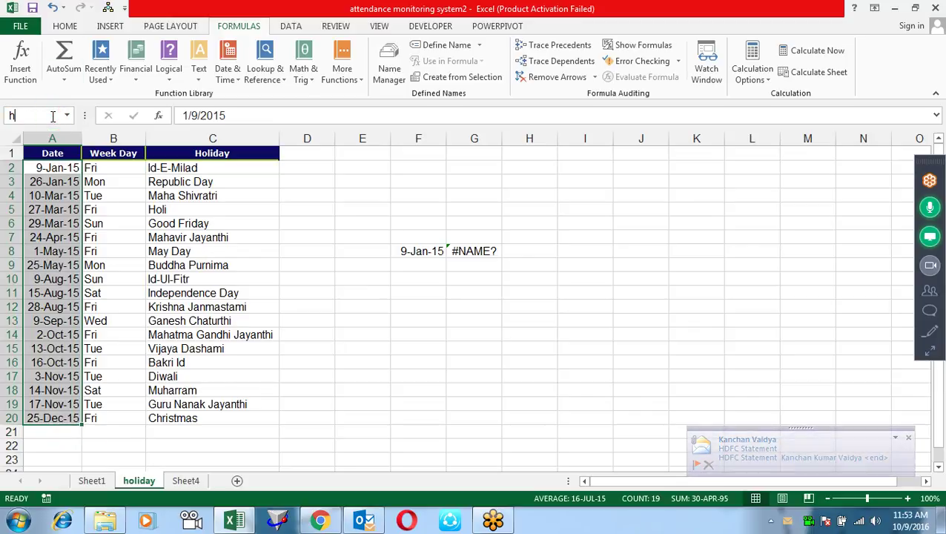
{"action": "key", "text": "Return"}
- Try test formulas referencing hl in G5 and A2:A8 in F4, cancelling both
{"action": "left_click", "coordinate": [474, 207]}
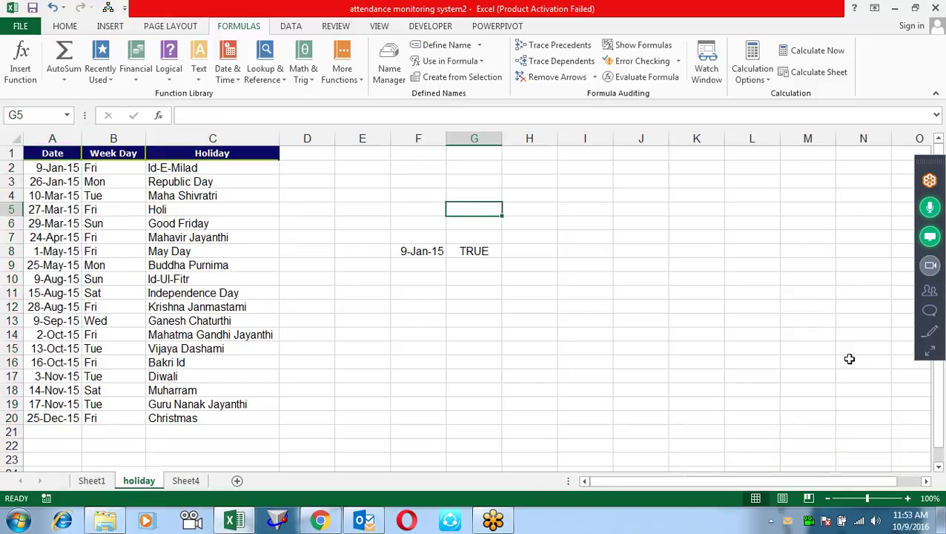
{"action": "type", "text": "=hl"}
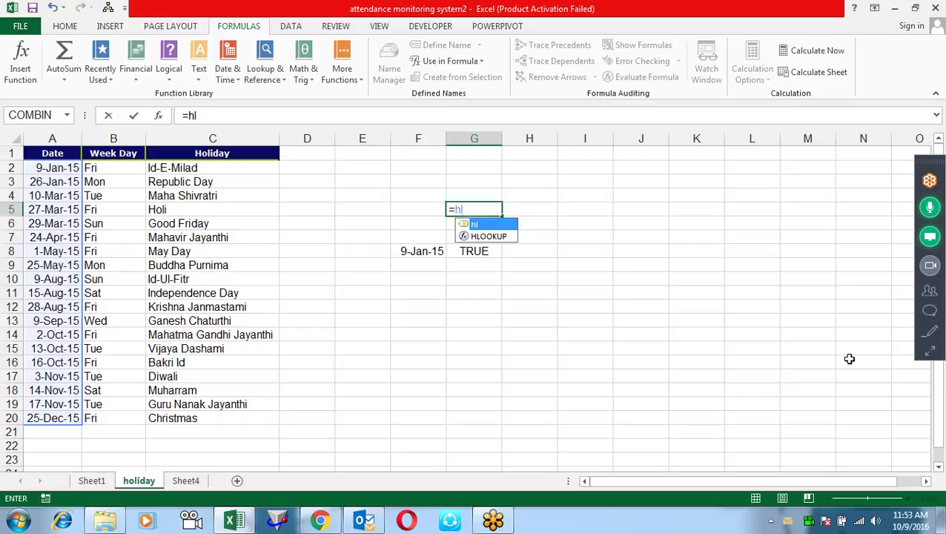
{"action": "key", "text": "Escape"}
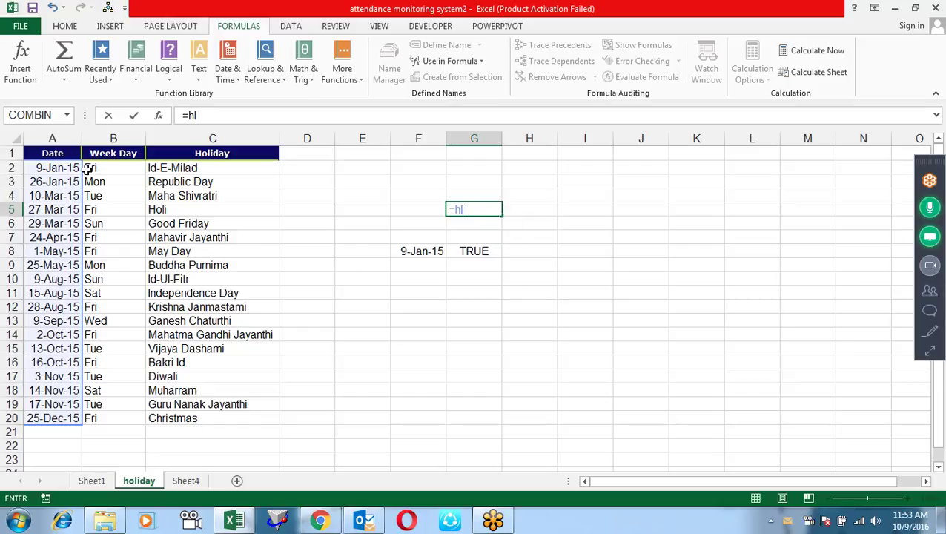
{"action": "key", "text": "Escape"}
{"action": "left_click", "coordinate": [415, 193]}
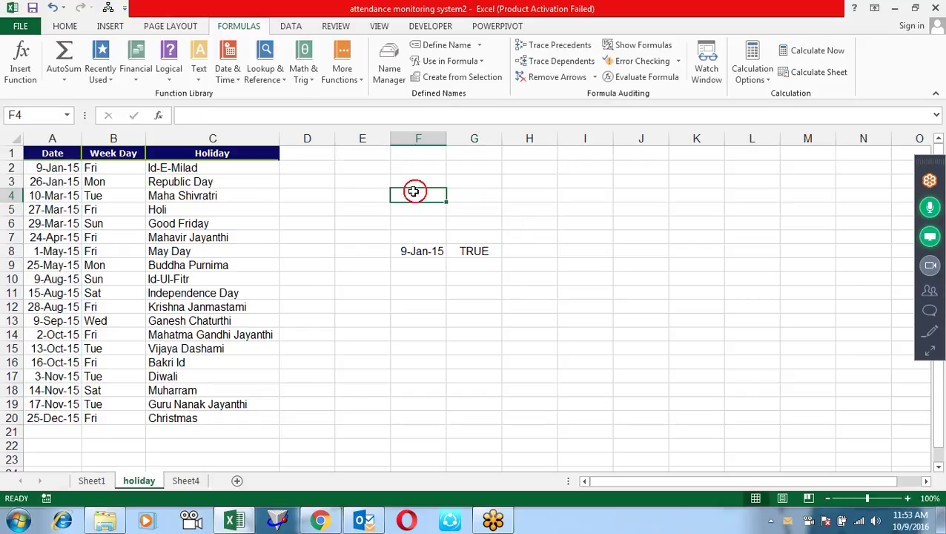
{"action": "type", "text": "="}
{"action": "left_click_drag", "start_coordinate": [55, 168], "coordinate": [57, 251]}
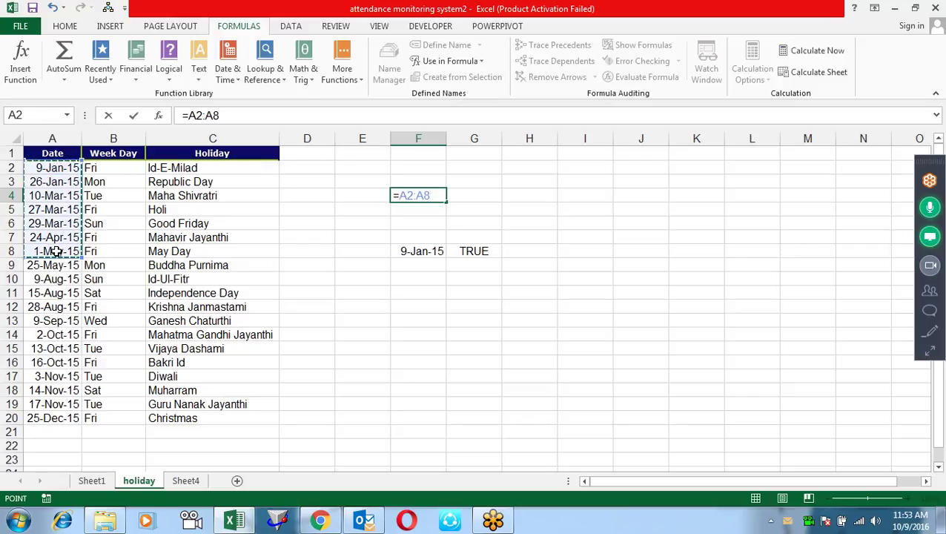
{"action": "key", "text": "Escape"}
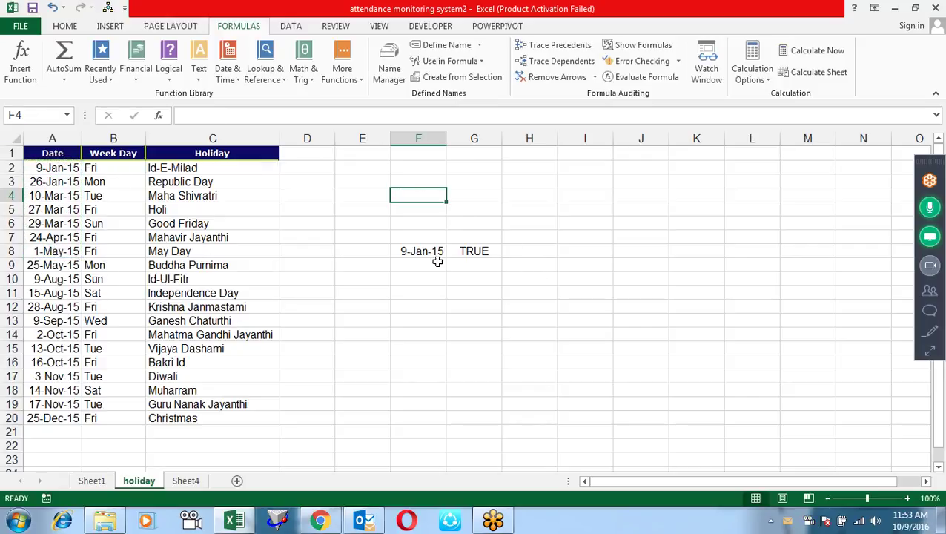
- Clear the TRUE test result from G8, leaving the 9-Jan-15 date in F8
{"action": "left_click", "coordinate": [428, 253]}
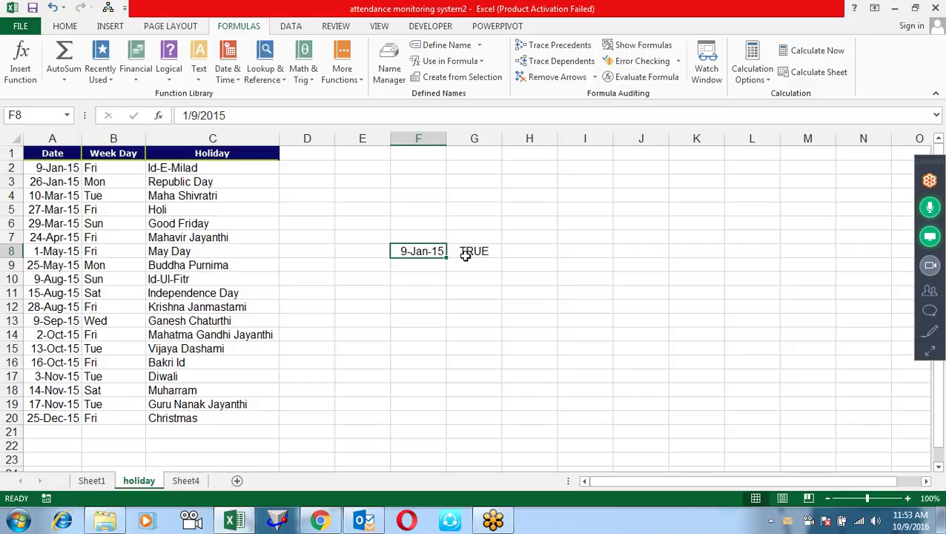
{"action": "left_click", "coordinate": [433, 247]}
{"action": "left_click", "coordinate": [501, 242]}
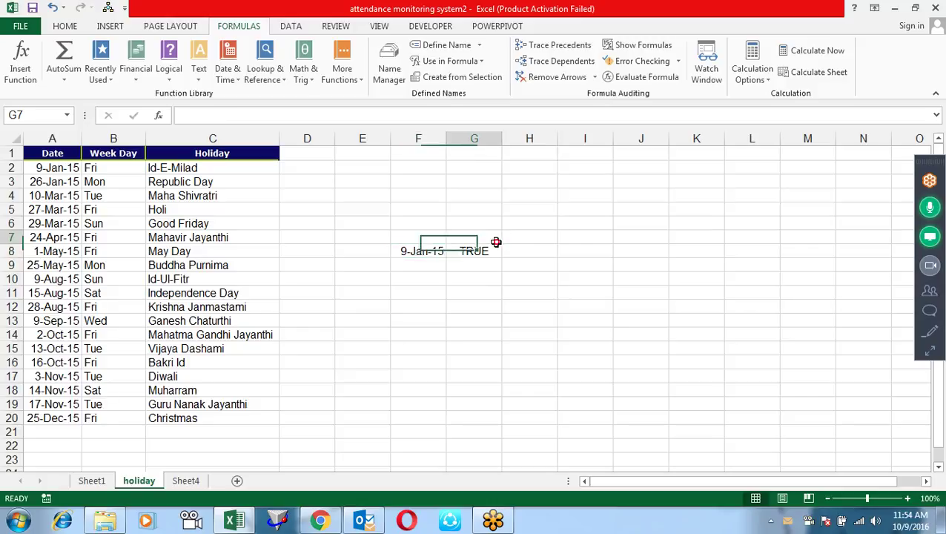
{"action": "key", "text": "Down"}
{"action": "key", "text": "Delete"}
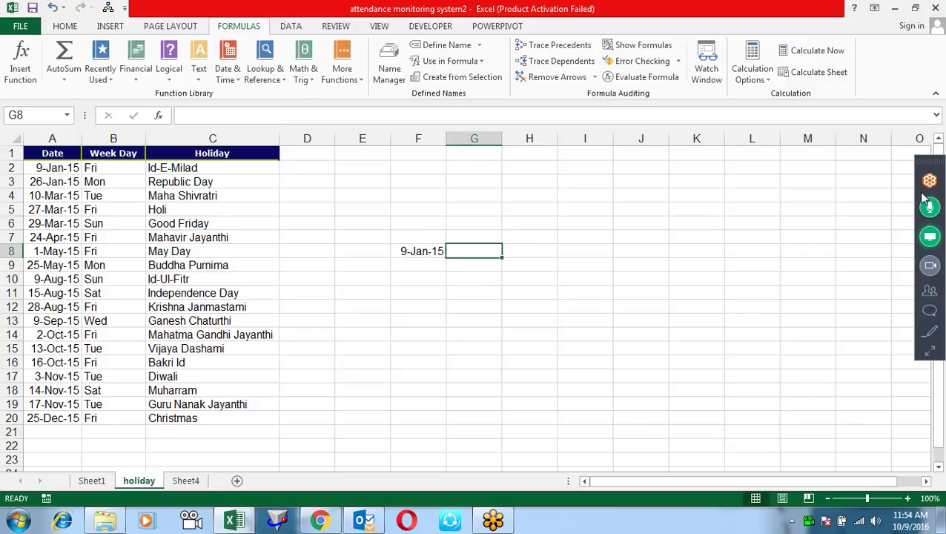
- Enter =COUNTIF(hl,F8) in G8 using the holiday dates and F8's date
{"action": "type", "text": "=coun"}
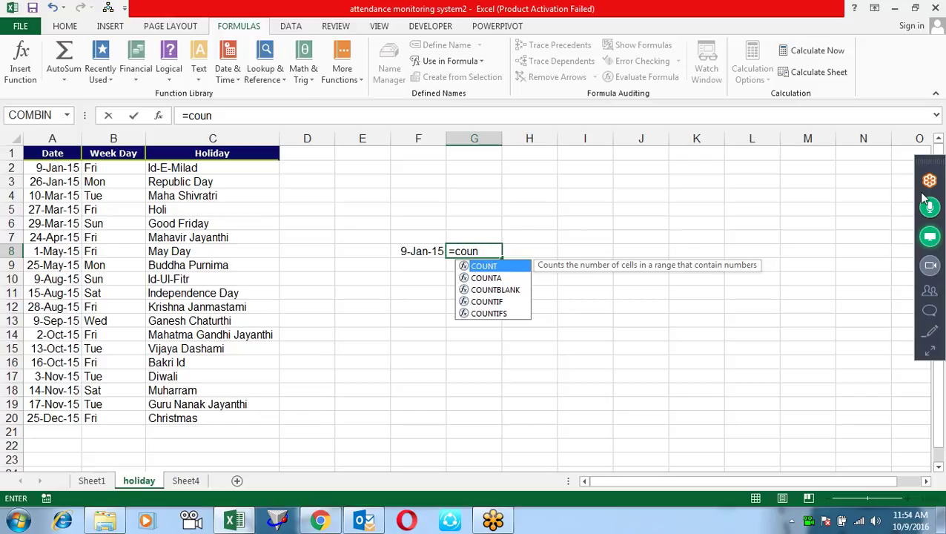
{"action": "key", "text": "Down"}
{"action": "key", "text": "Down"}
{"action": "key", "text": "Down"}
{"action": "key", "text": "Tab"}
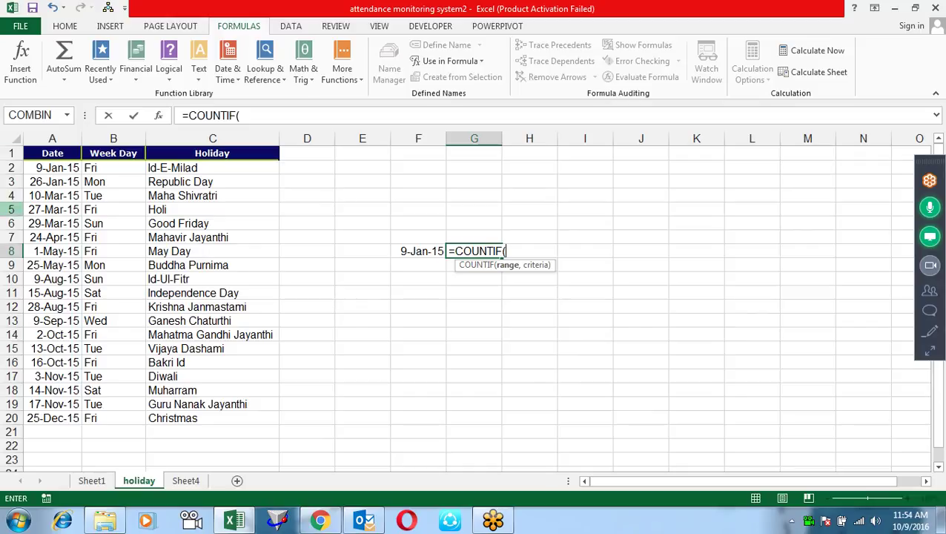
{"action": "left_click_drag", "start_coordinate": [68, 168], "coordinate": [69, 418]}
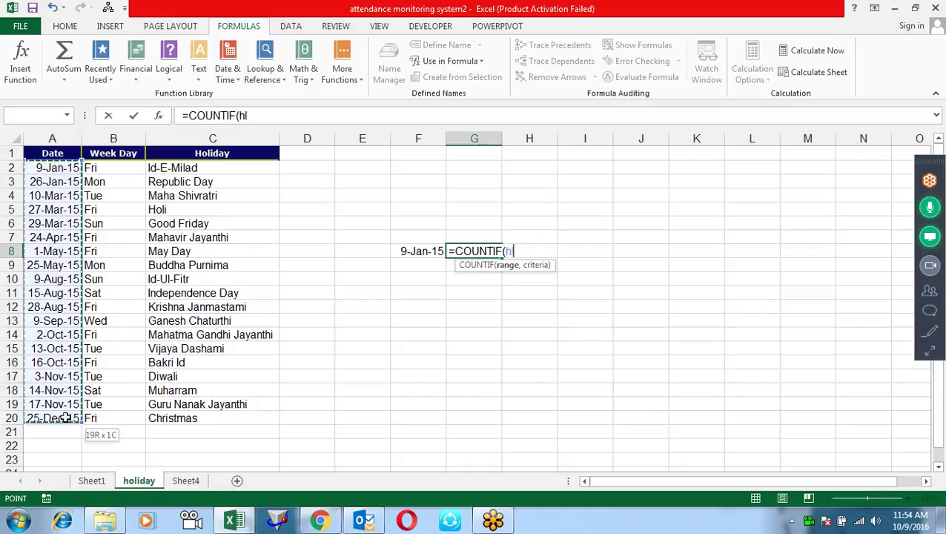
{"action": "type", "text": ","}
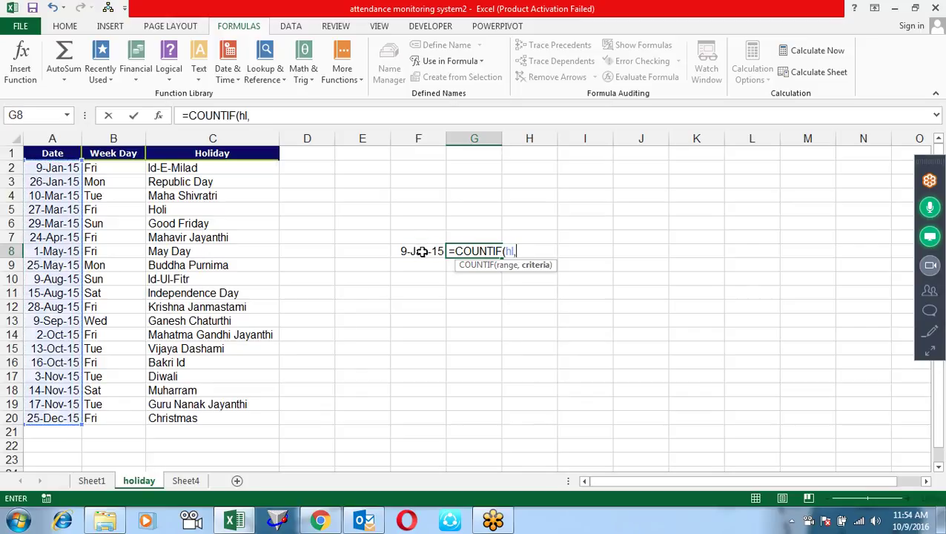
{"action": "left_click", "coordinate": [421, 252]}
{"action": "key", "text": "Return"}
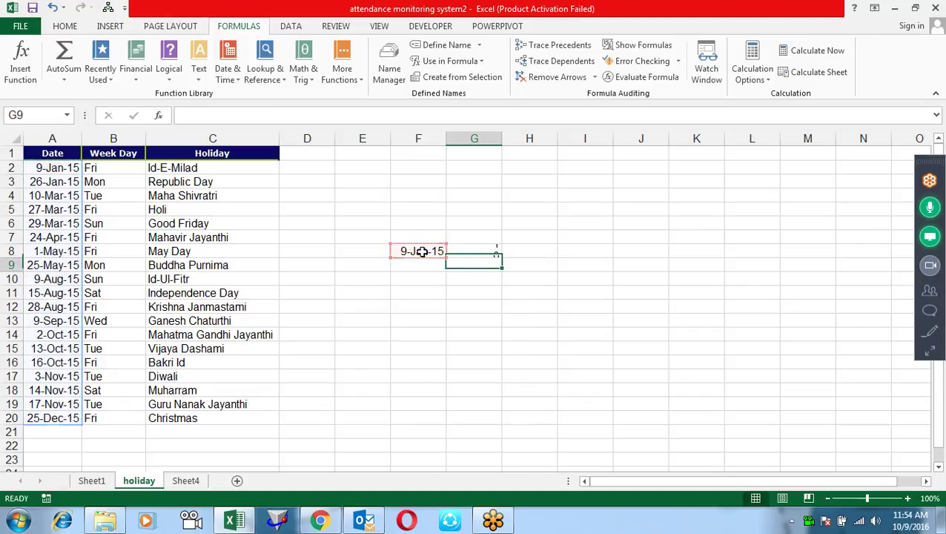
- Append >0 to G8's formula so it returns TRUE, then return to Sheet1
{"action": "key", "text": "Up"}
{"action": "key", "text": "F2"}
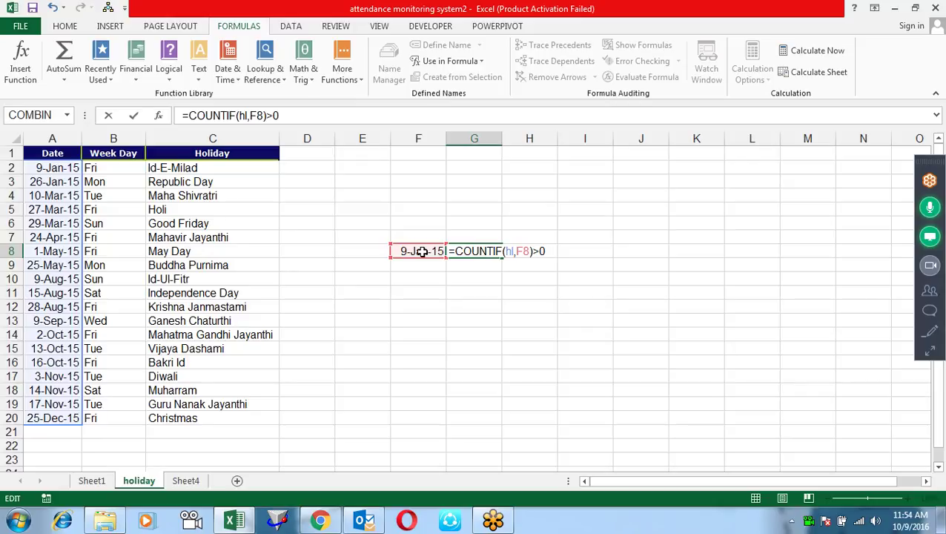
{"action": "key", "text": "Return"}
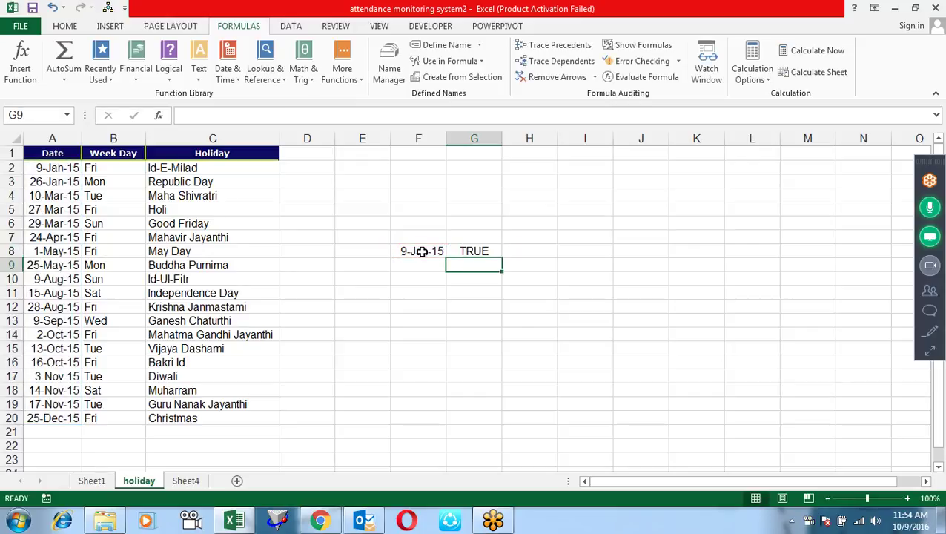
{"action": "type", "text": "1"}
{"action": "key", "text": "Escape"}
{"action": "left_click", "coordinate": [93, 482]}
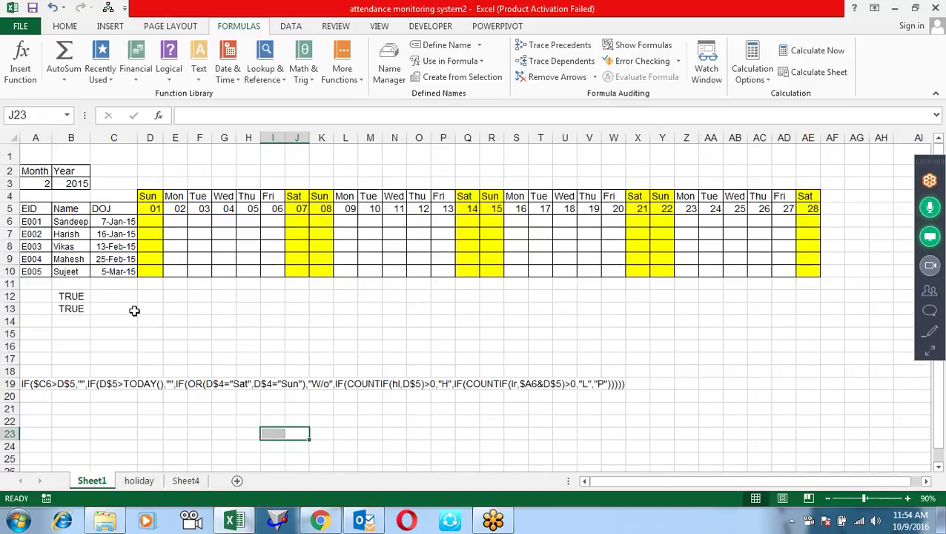
- Check the date formula in D5 before writing the B14 test
{"action": "left_click", "coordinate": [79, 319]}
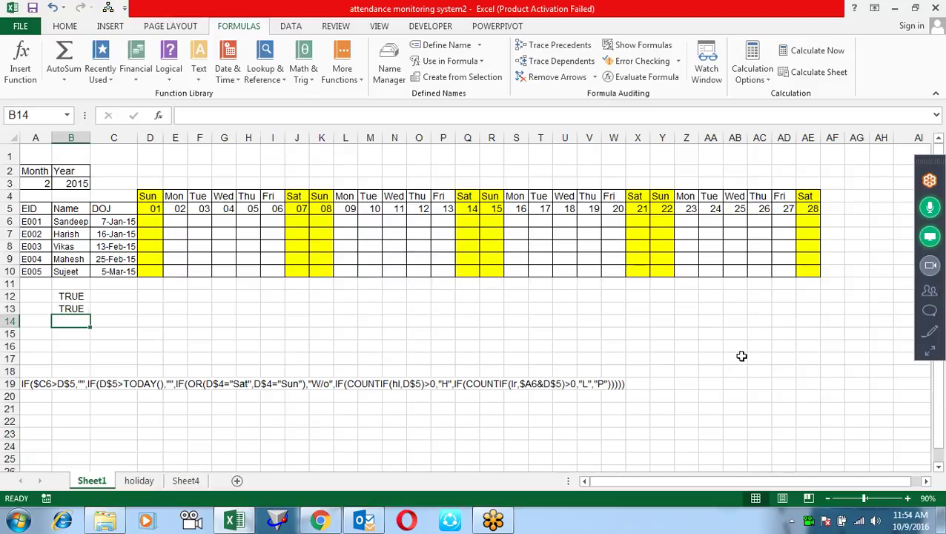
{"action": "left_click", "coordinate": [152, 207]}
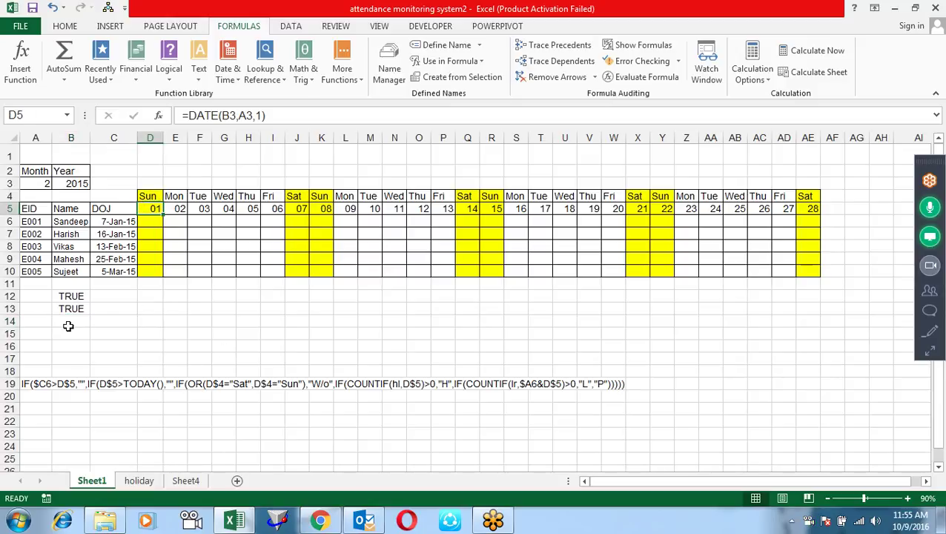
{"action": "left_click", "coordinate": [68, 326]}
{"action": "left_click", "coordinate": [149, 210]}
- Enter =COUNTIF(hl,D$5)>0 in B14, returning FALSE, and select the grid rows 4 to 10
{"action": "left_click", "coordinate": [70, 324]}
{"action": "type", "text": "="}
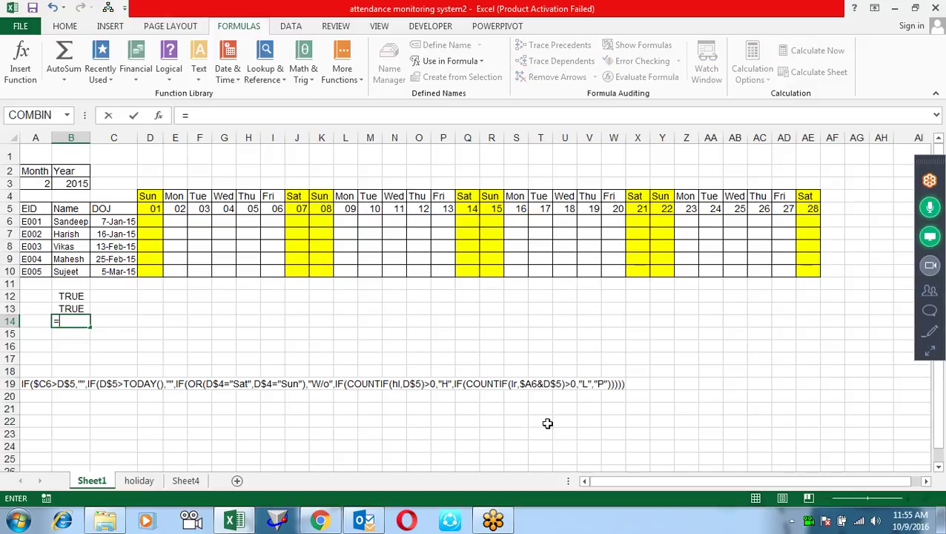
{"action": "type", "text": "coun"}
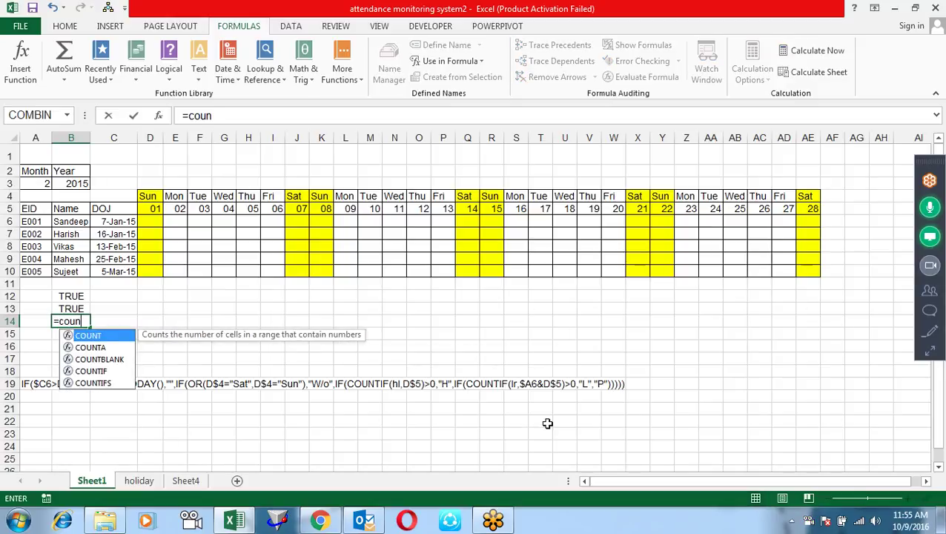
{"action": "key", "text": "Down"}
{"action": "key", "text": "Down"}
{"action": "key", "text": "Down"}
{"action": "key", "text": "Tab"}
{"action": "type", "text": "hl,"}
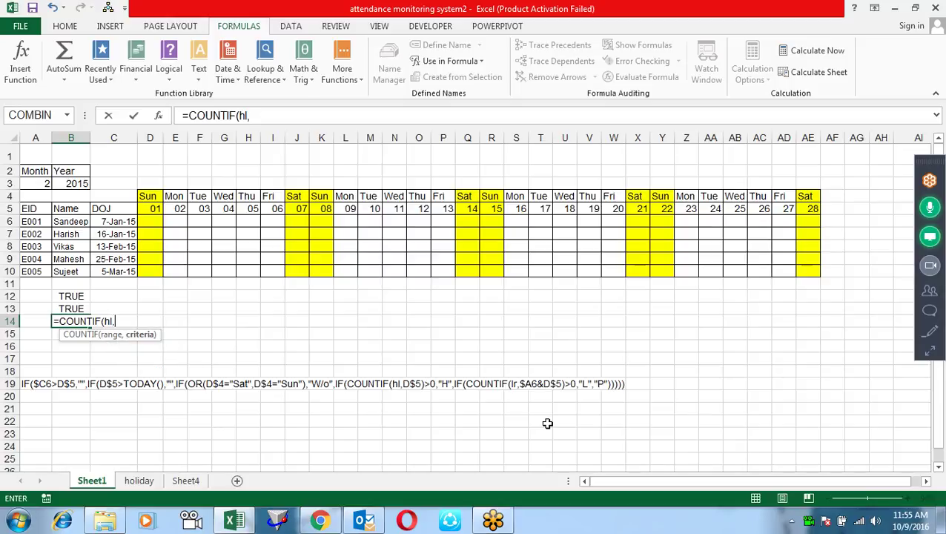
{"action": "type", "text": "D"}
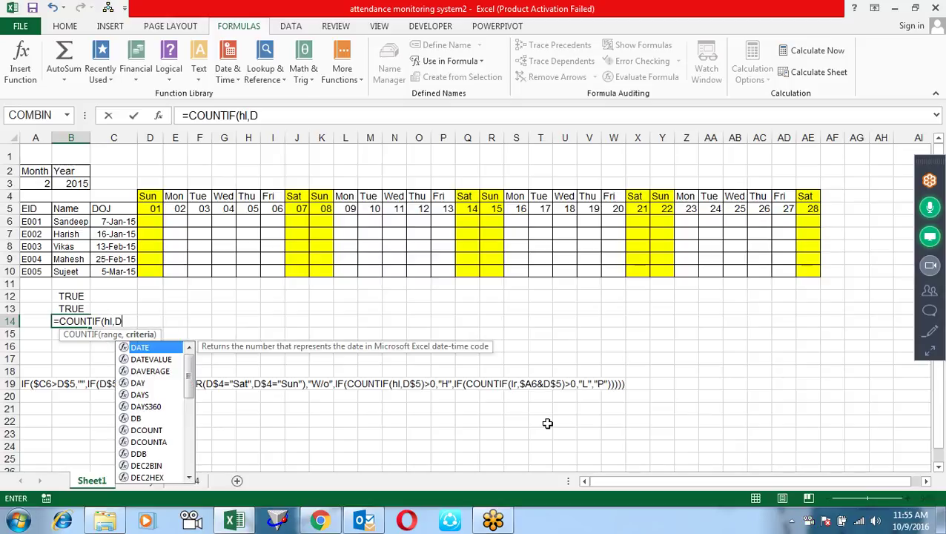
{"action": "type", "text": "$5)>0"}
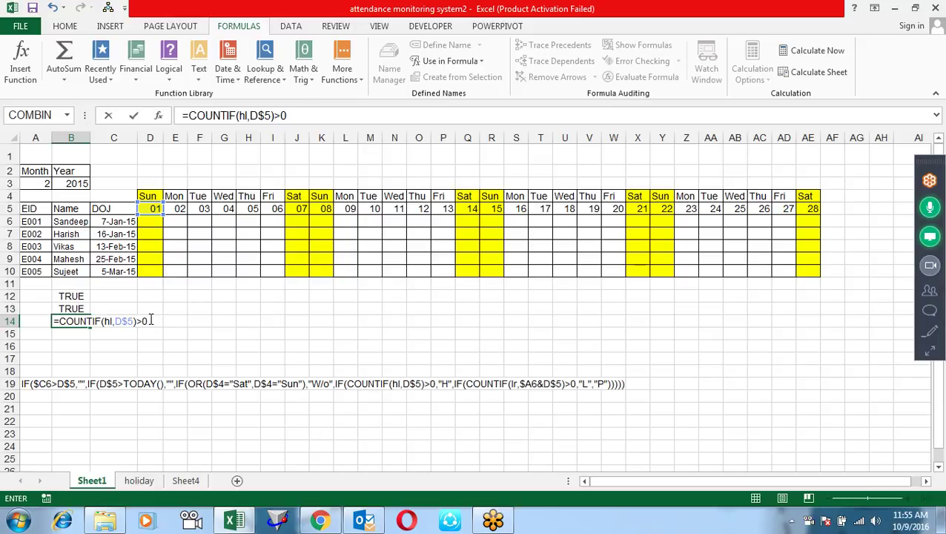
{"action": "left_click_drag", "start_coordinate": [151, 320], "coordinate": [59, 317]}
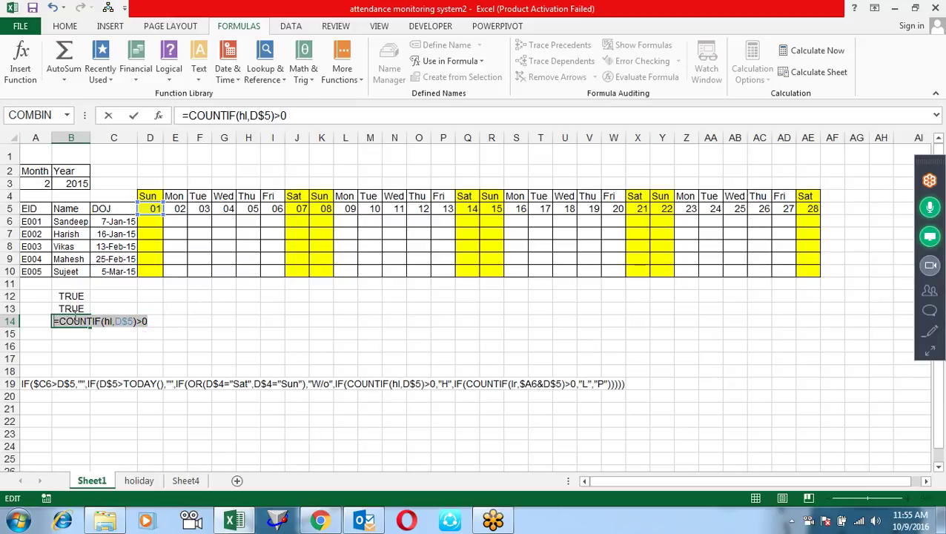
{"action": "key", "text": "Return"}
{"action": "mouse_move", "coordinate": [152, 196]}
{"action": "left_mouse_down"}
{"action": "mouse_move", "coordinate": [707, 267]}
{"action": "mouse_move", "coordinate": [876, 272]}
{"action": "left_mouse_up"}
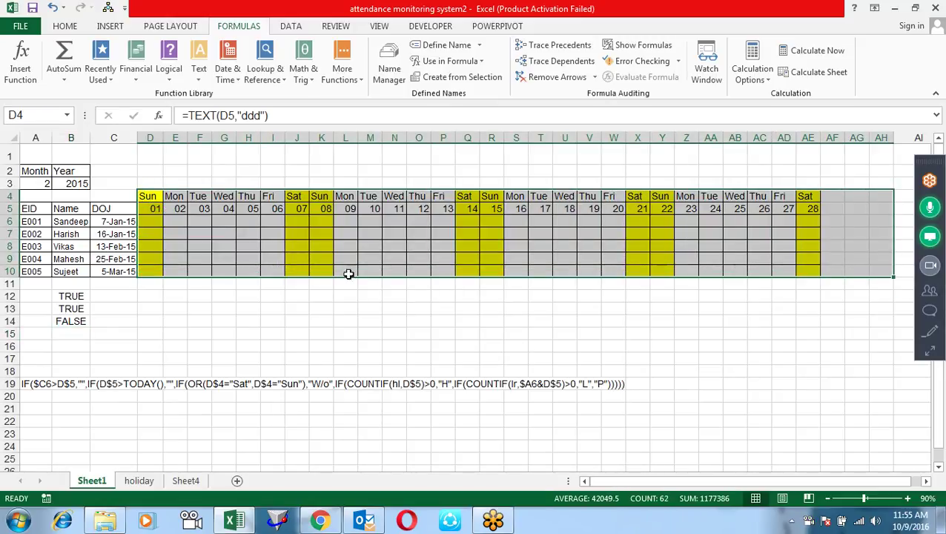
- Add a formula rule =COUNTIF(hl,D$5)>0 with an orange fill to the attendance grid
{"action": "left_click", "coordinate": [74, 25]}
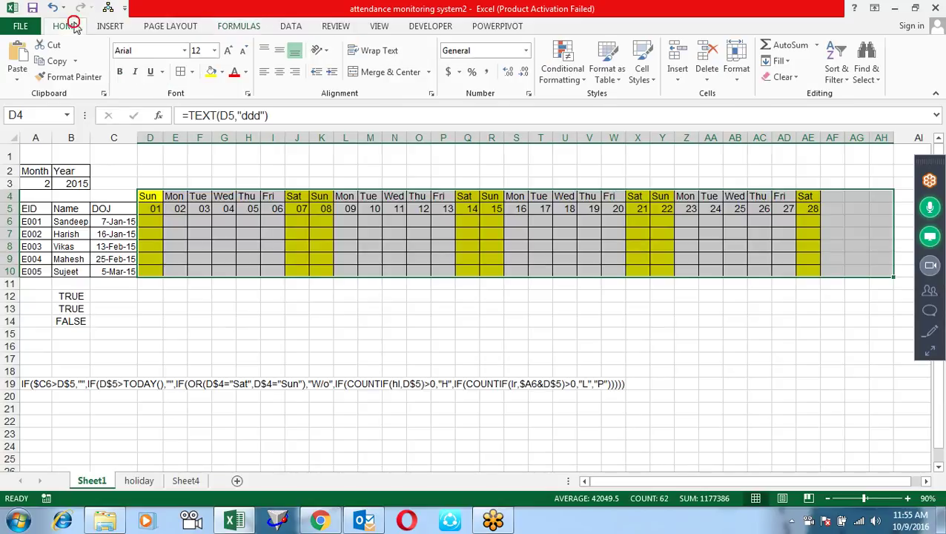
{"action": "left_click", "coordinate": [556, 74]}
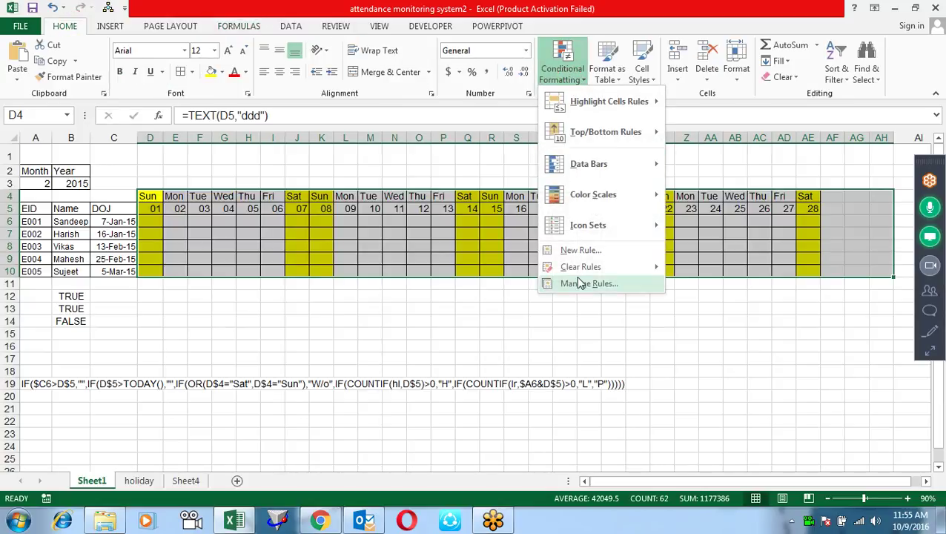
{"action": "left_click", "coordinate": [590, 250]}
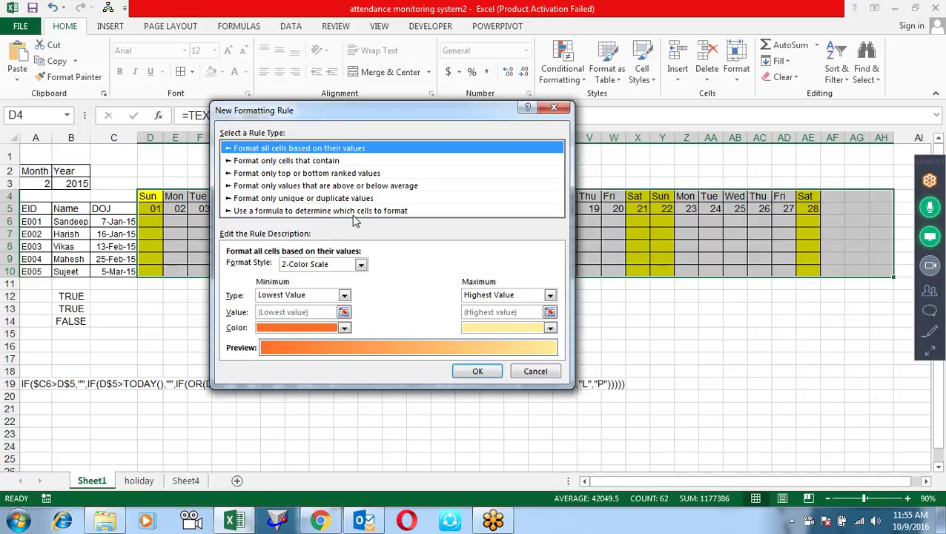
{"action": "left_click", "coordinate": [355, 211]}
{"action": "left_click", "coordinate": [353, 269]}
{"action": "type", "text": "=COUNTIF(hl,D$5)>0"}
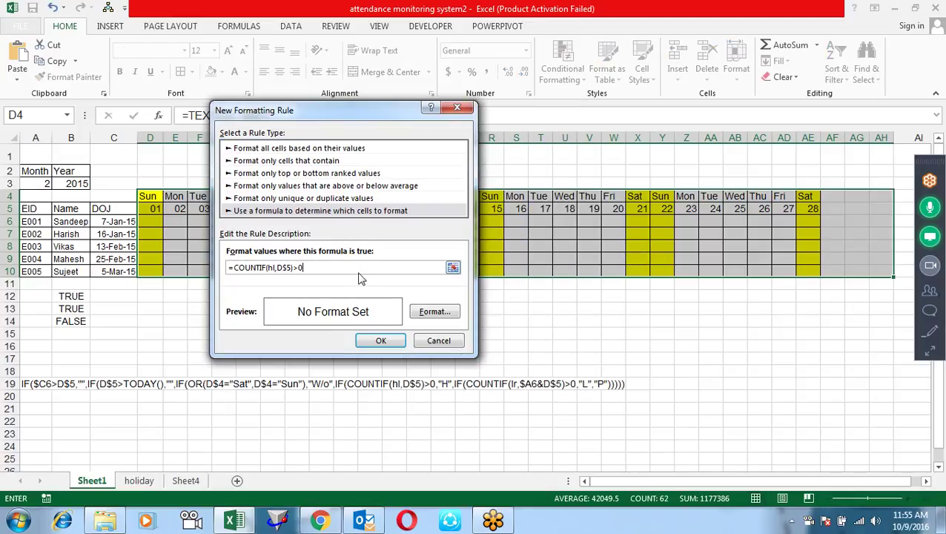
{"action": "left_click", "coordinate": [428, 313]}
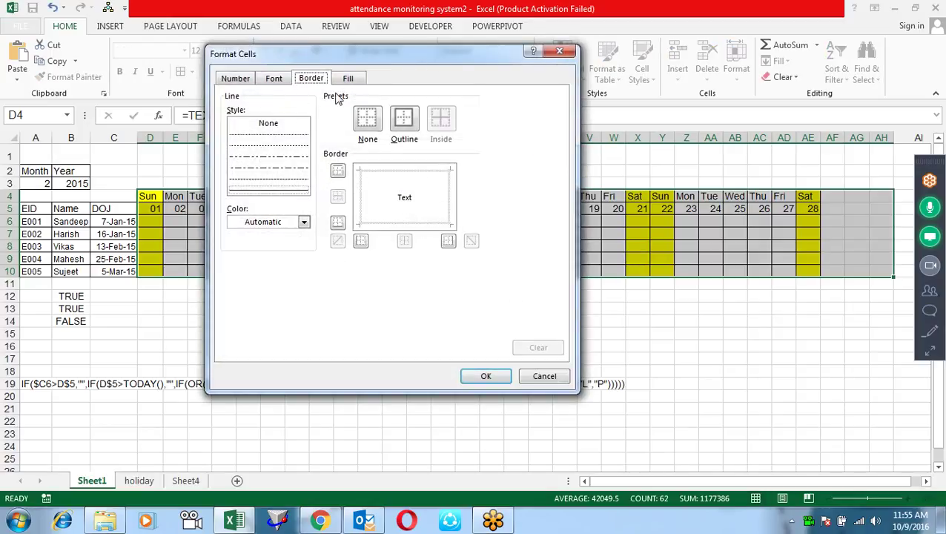
{"action": "left_click", "coordinate": [348, 78]}
{"action": "left_click", "coordinate": [258, 214]}
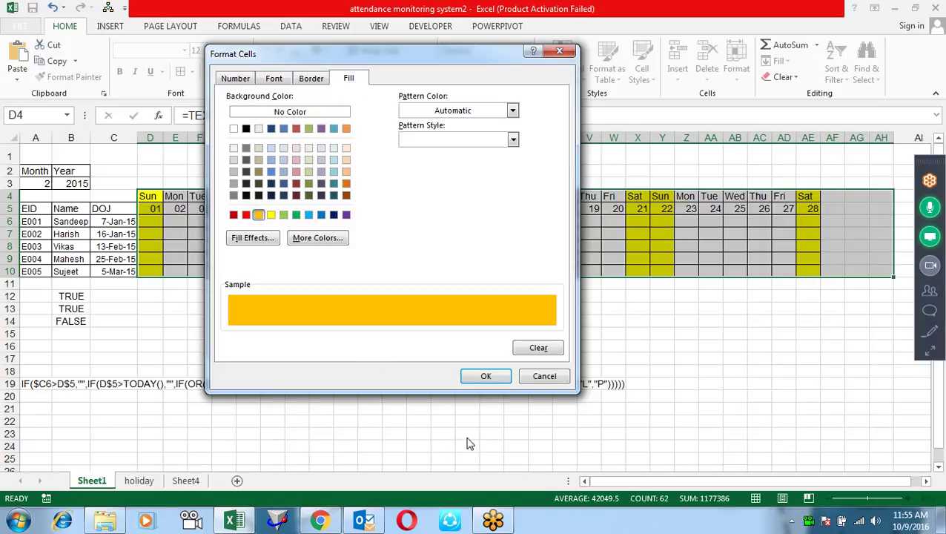
{"action": "left_click", "coordinate": [476, 376]}
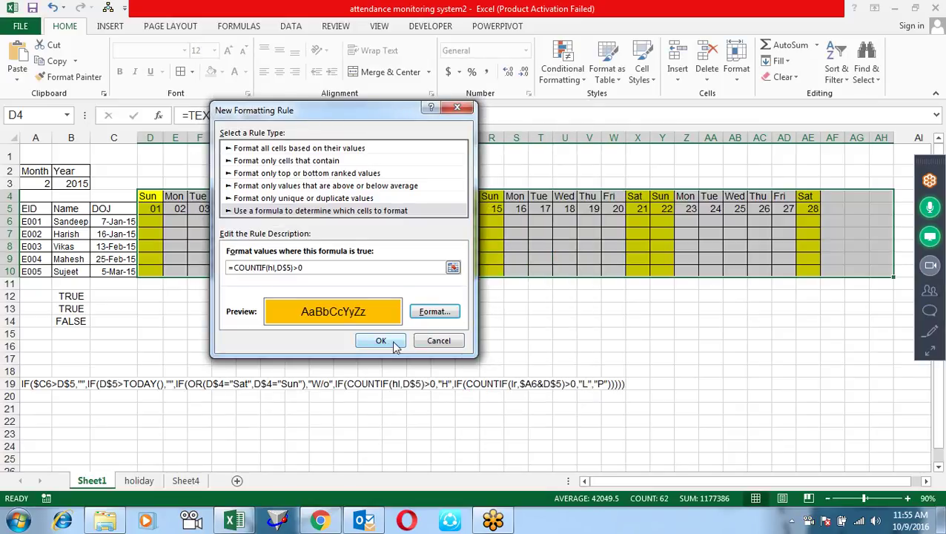
{"action": "left_click", "coordinate": [392, 343]}
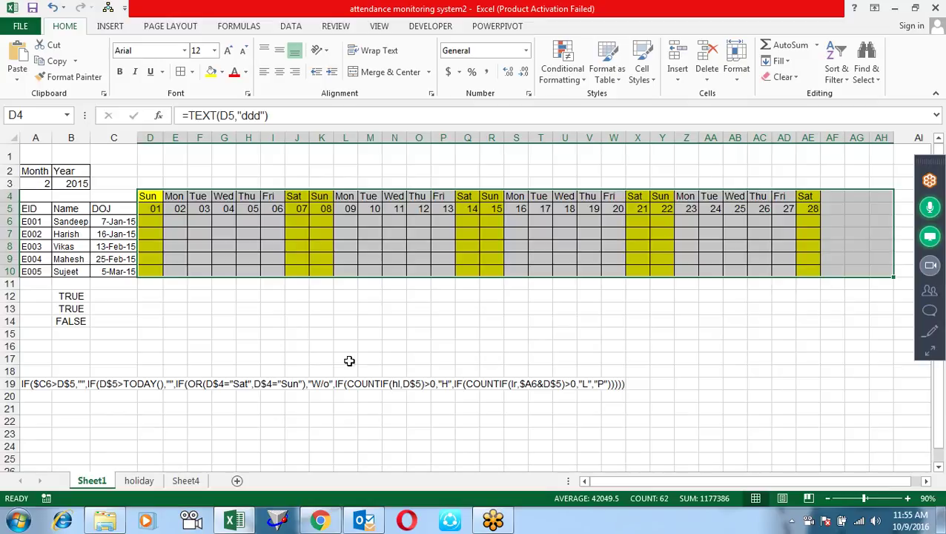
- Change the month in A3 to 4, then to 10 with year 2016
{"action": "left_click", "coordinate": [42, 183]}
{"action": "type", "text": "4"}
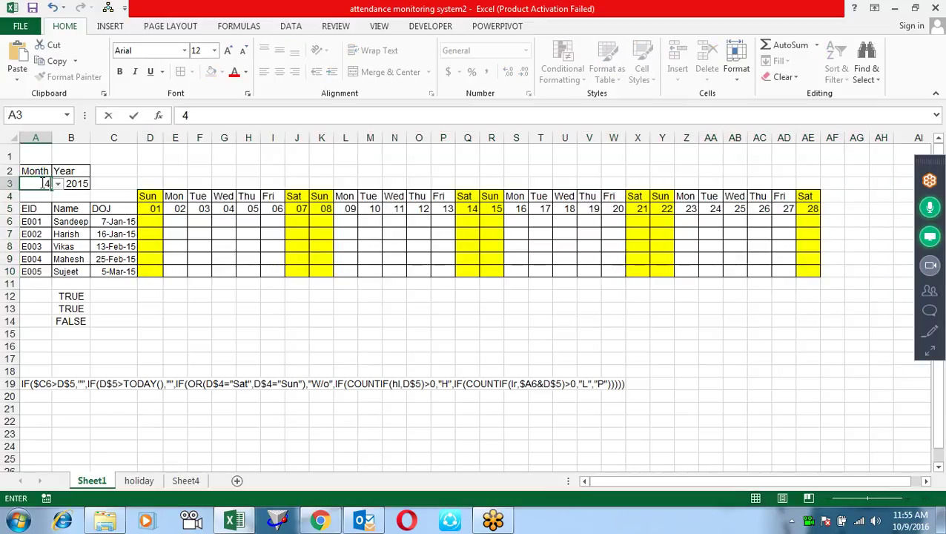
{"action": "key", "text": "Return"}
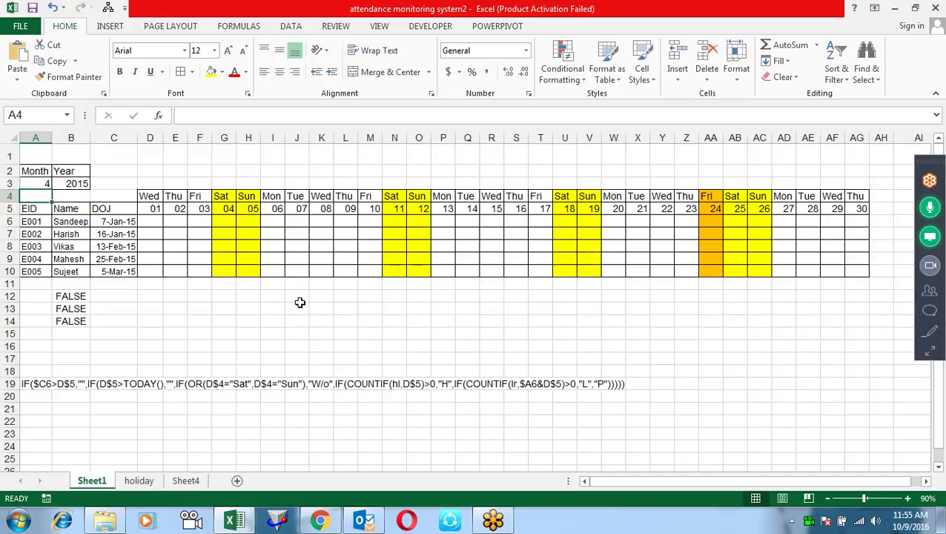
{"action": "left_click", "coordinate": [40, 184]}
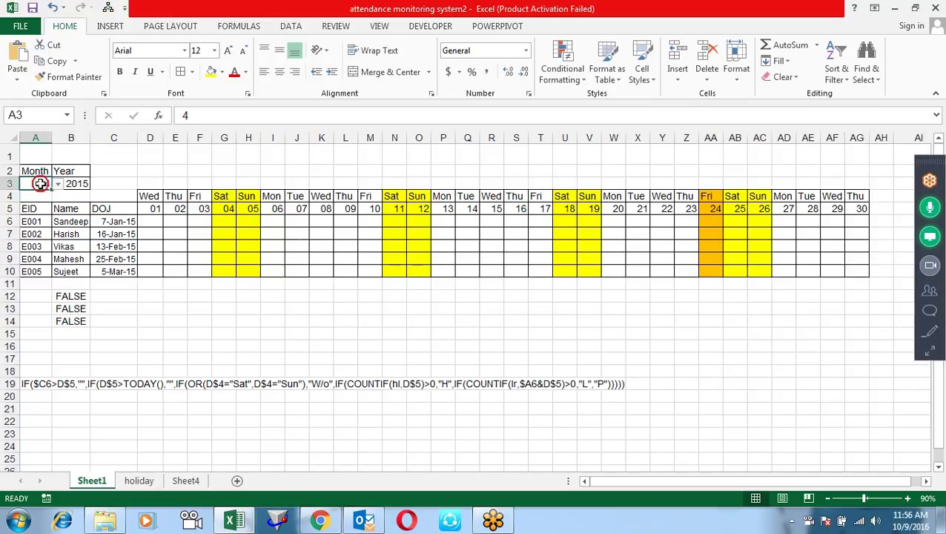
{"action": "type", "text": "10"}
{"action": "key", "text": "Tab"}
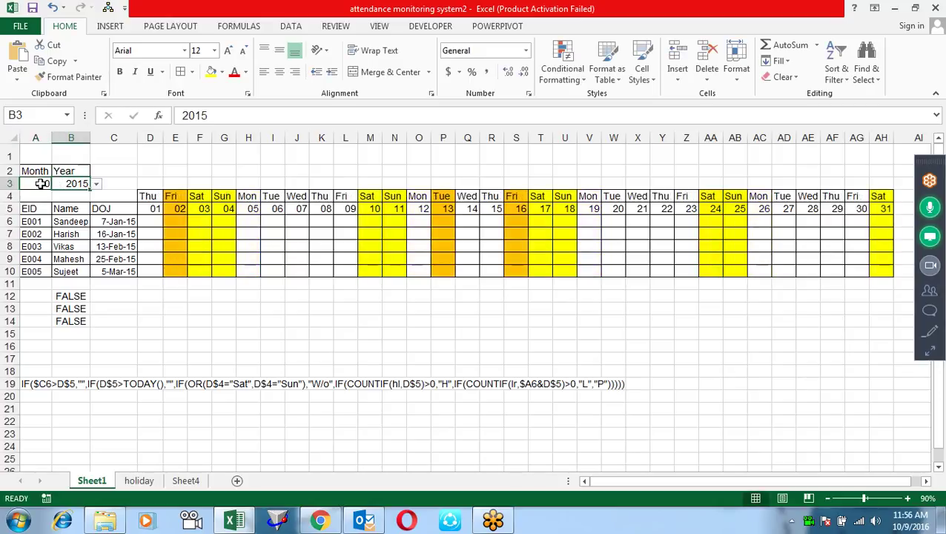
{"action": "type", "text": "2016"}
{"action": "key", "text": "Return"}
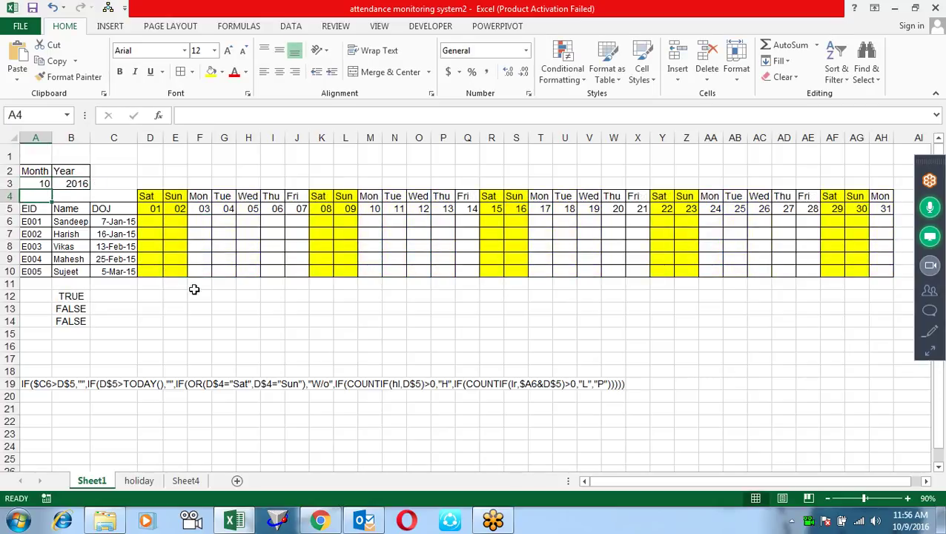
{"action": "mouse_move", "coordinate": [353, 201]}
{"action": "left_mouse_down"}
{"action": "mouse_move", "coordinate": [355, 284]}
{"action": "mouse_move", "coordinate": [351, 273]}
{"action": "left_mouse_up"}
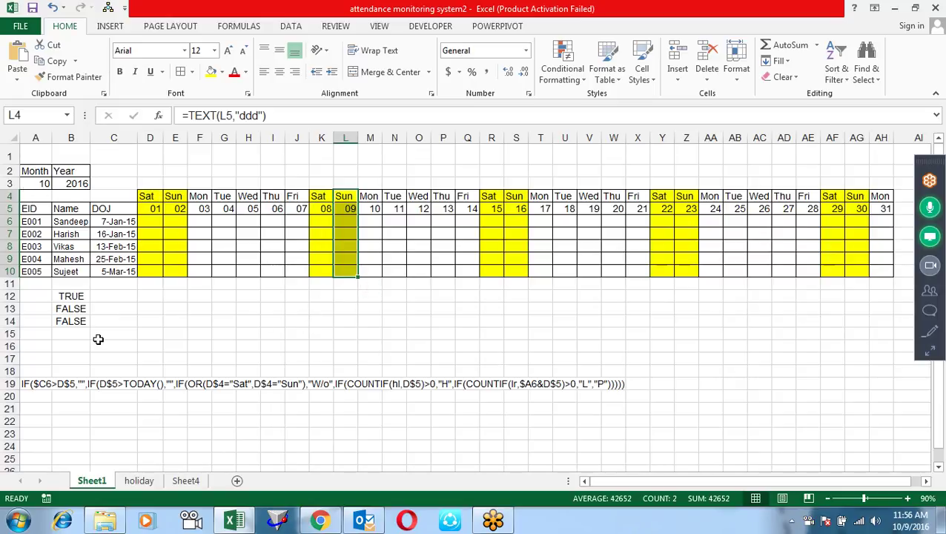
- Enter =D$5=TODAY() in B15, returning FALSE, then reselect the grid from D4
{"action": "left_click", "coordinate": [76, 334]}
{"action": "type", "text": "="}
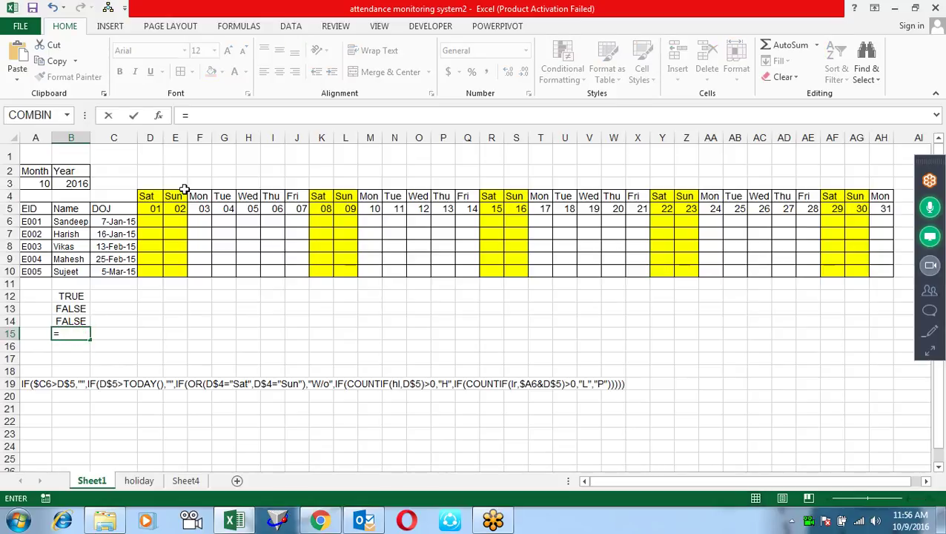
{"action": "left_click", "coordinate": [153, 210]}
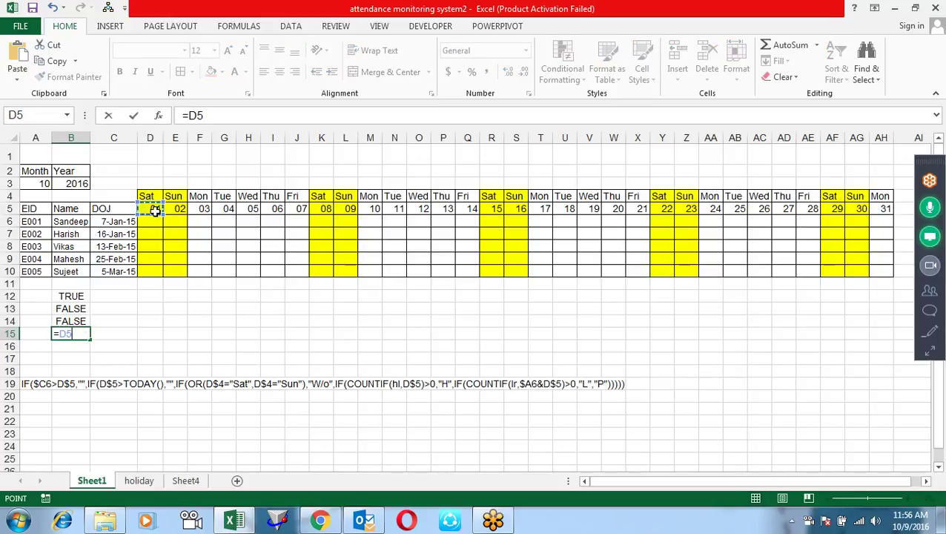
{"action": "key", "text": "F4"}
{"action": "key", "text": "F4"}
{"action": "type", "text": "$5=tod"}
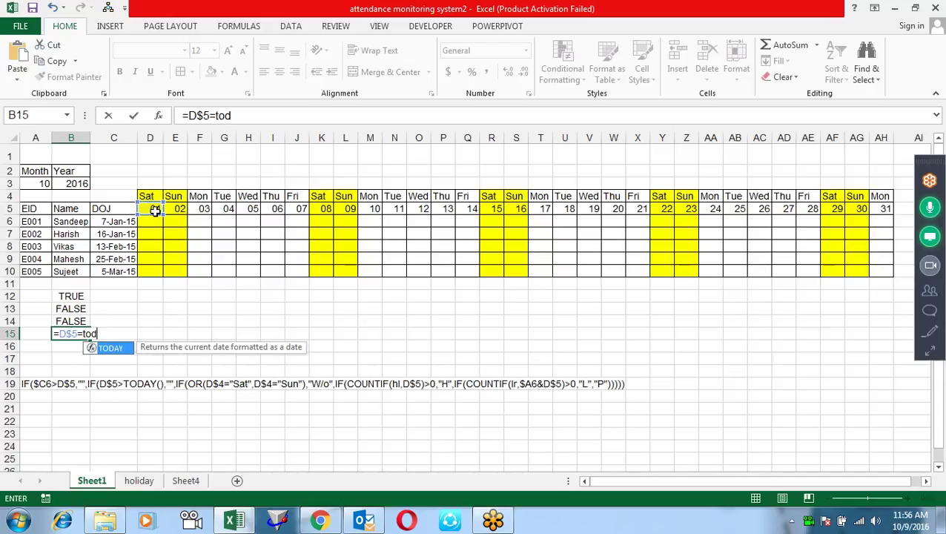
{"action": "key", "text": "Tab"}
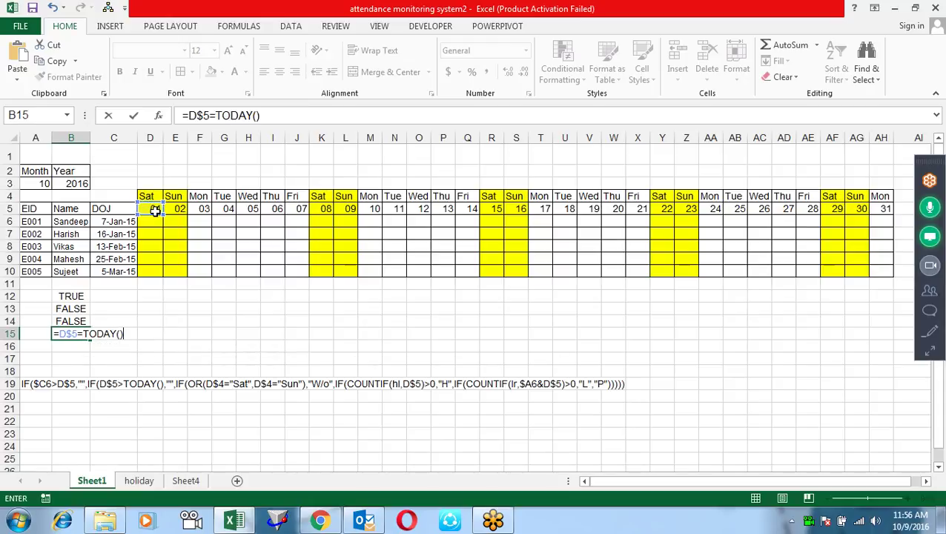
{"action": "key", "text": "Return"}
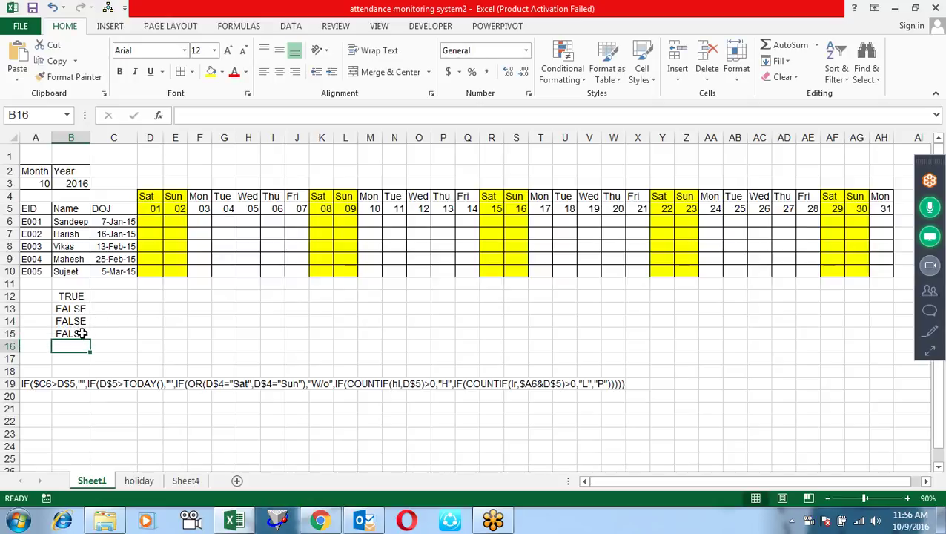
{"action": "double_click", "coordinate": [81, 334]}
{"action": "left_click_drag", "start_coordinate": [125, 334], "coordinate": [53, 334]}
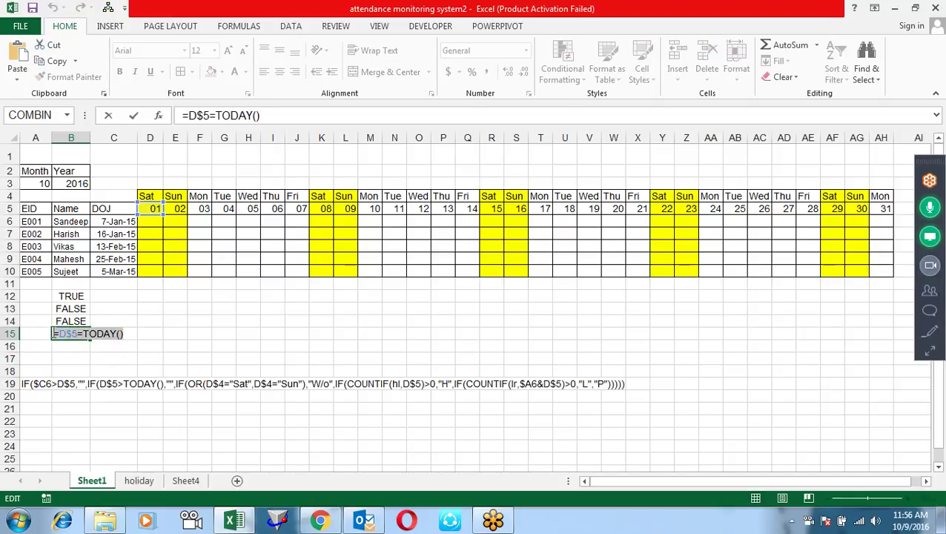
{"action": "key", "text": "Escape"}
{"action": "left_click_drag", "start_coordinate": [152, 194], "coordinate": [887, 270]}
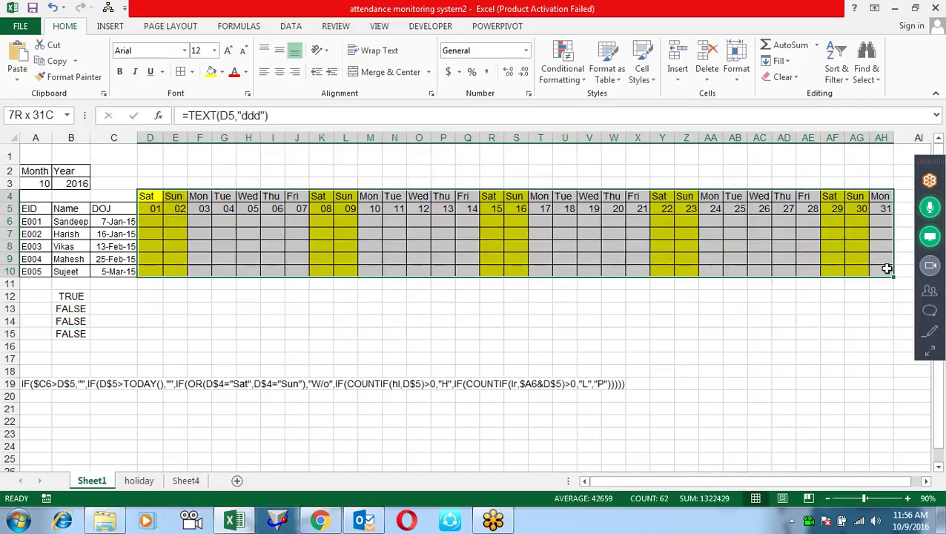
- Create a new formula-based conditional formatting rule =D$5=TODAY()
{"action": "left_click", "coordinate": [562, 70]}
{"action": "left_click", "coordinate": [584, 252]}
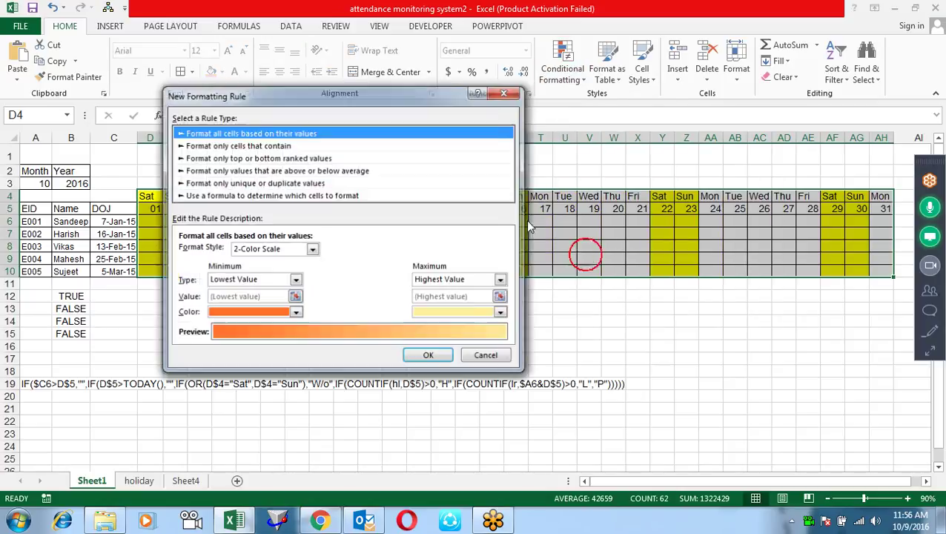
{"action": "left_click", "coordinate": [333, 195]}
{"action": "left_click", "coordinate": [335, 252]}
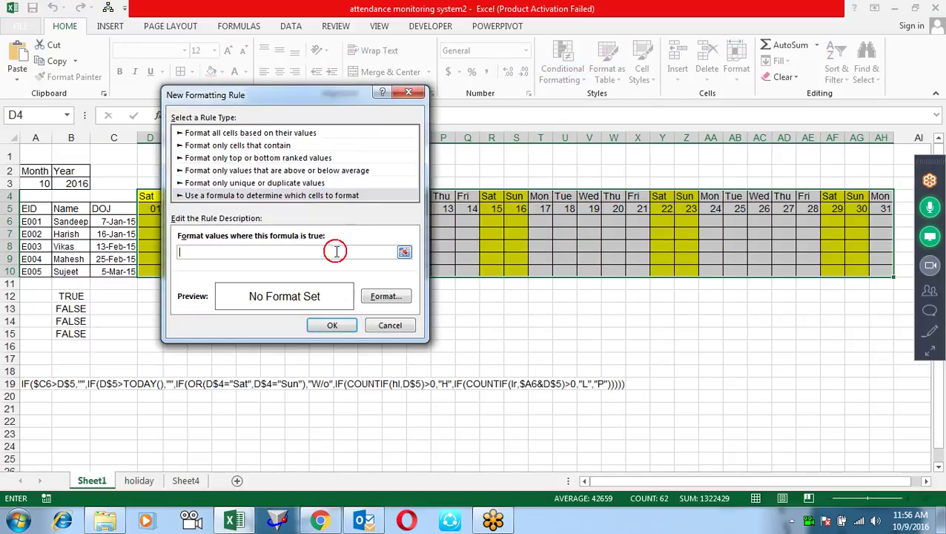
{"action": "type", "text": "=D$5=TODAY()"}
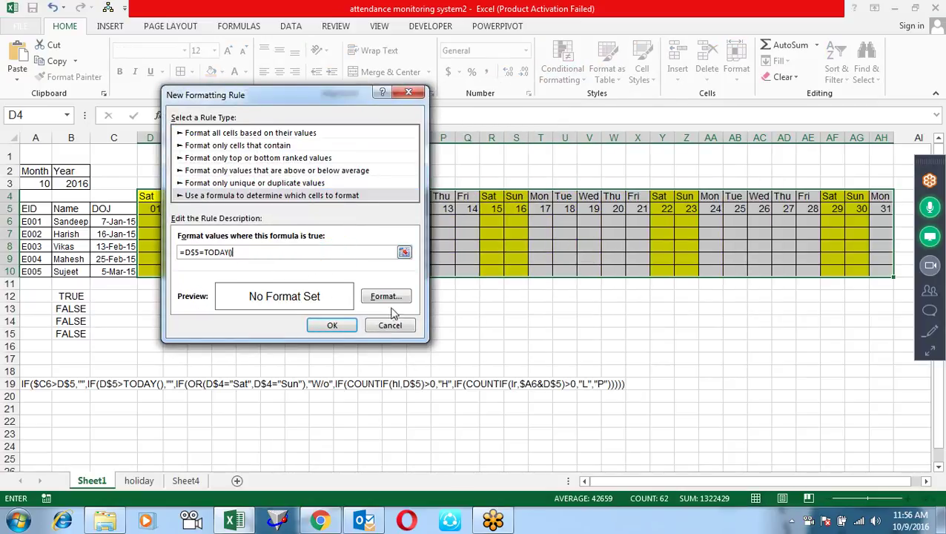
- Format the today rule with light blue fill and bold text, save it, then select D6:AH10
{"action": "left_click", "coordinate": [384, 297]}
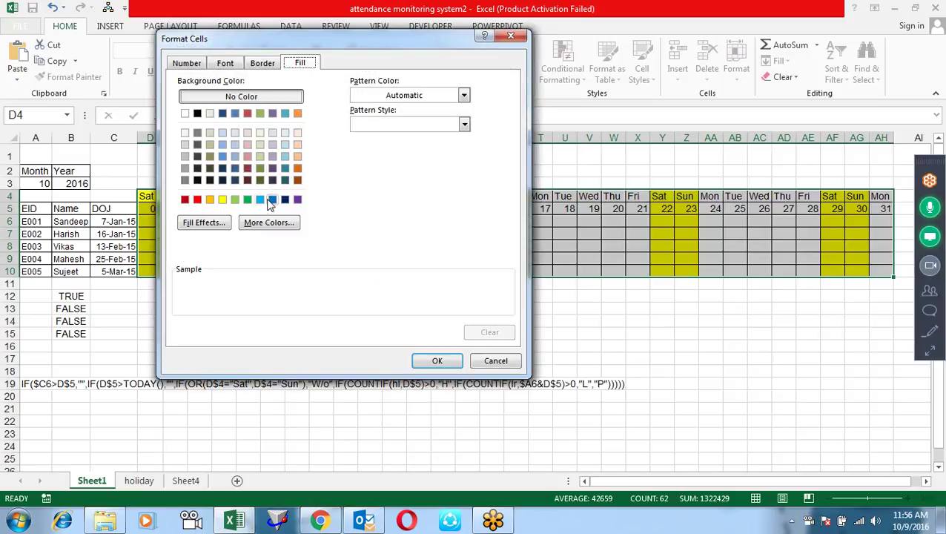
{"action": "left_click", "coordinate": [260, 199]}
{"action": "left_click", "coordinate": [226, 63]}
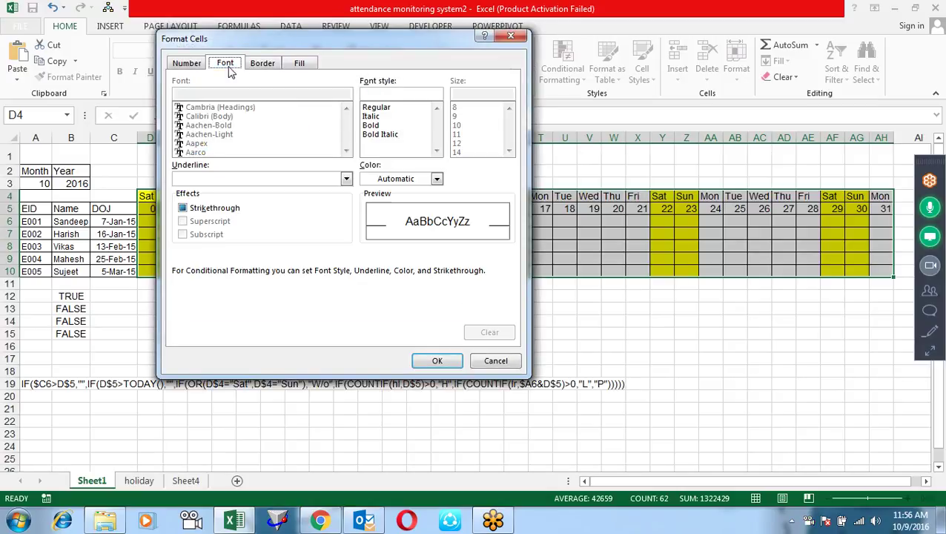
{"action": "left_click", "coordinate": [380, 126]}
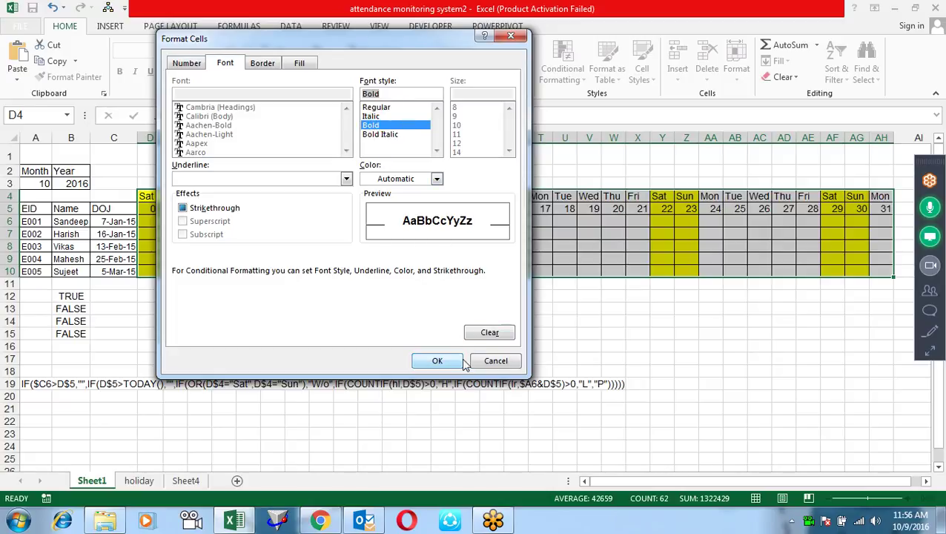
{"action": "left_click", "coordinate": [444, 361]}
{"action": "left_click", "coordinate": [347, 326]}
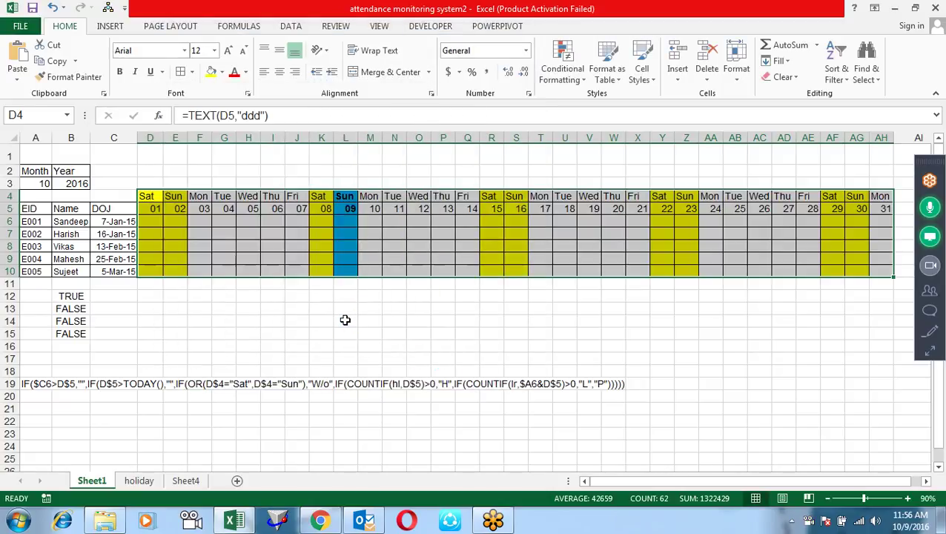
{"action": "left_click", "coordinate": [345, 320]}
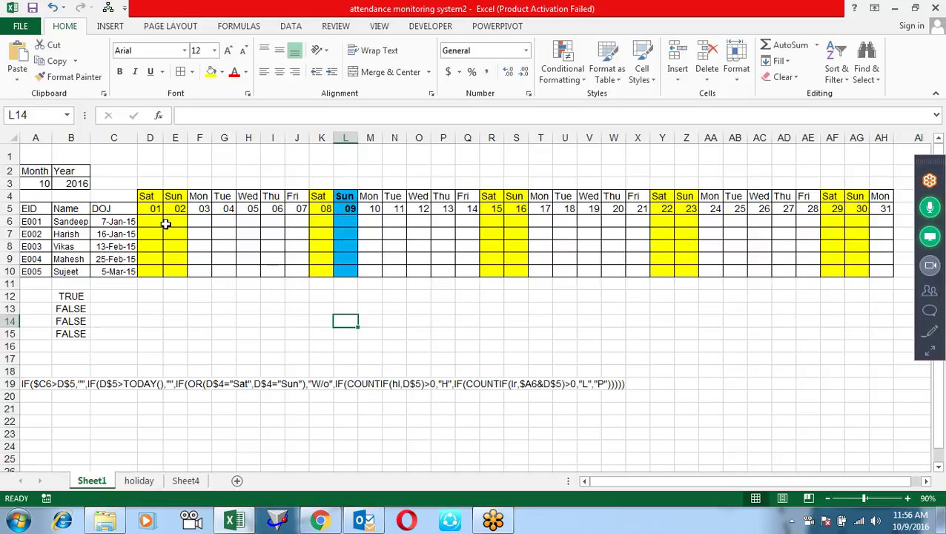
{"action": "mouse_move", "coordinate": [155, 222]}
{"action": "left_mouse_down"}
{"action": "mouse_move", "coordinate": [881, 274]}
{"action": "mouse_move", "coordinate": [872, 276]}
{"action": "left_mouse_up"}
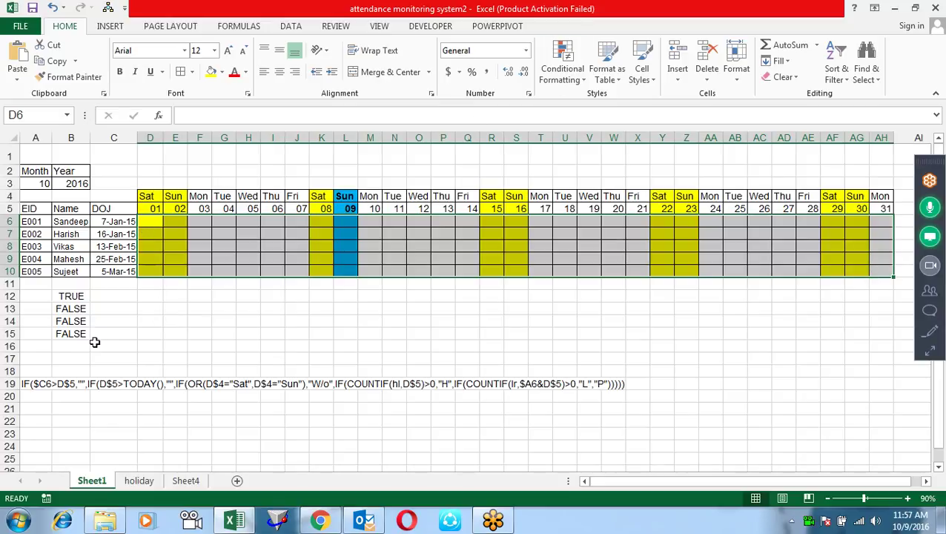
- Test the leave check =D6="L" in B16, which returns FALSE, then select the employee rows
{"action": "left_click", "coordinate": [71, 344]}
{"action": "type", "text": "=d6=\"L"}
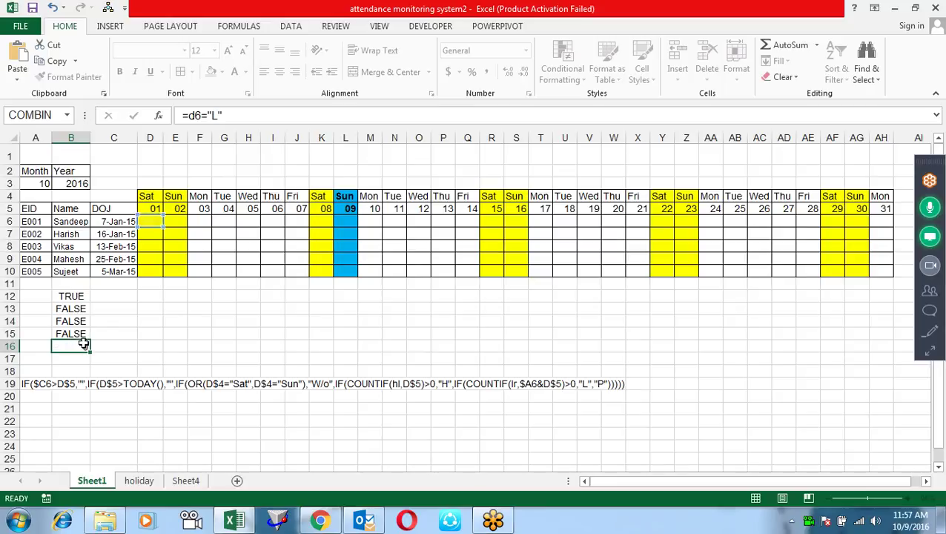
{"action": "key", "text": "Return"}
{"action": "double_click", "coordinate": [80, 344]}
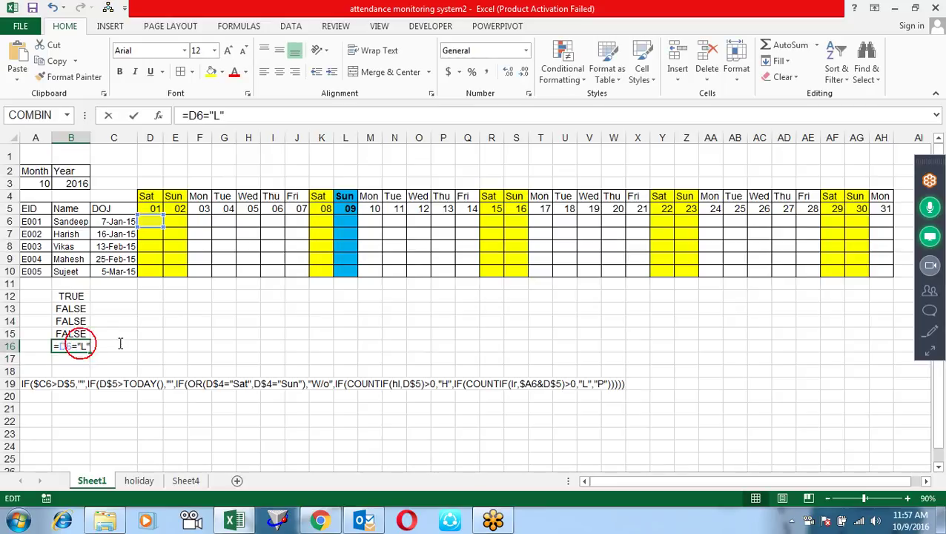
{"action": "left_click_drag", "start_coordinate": [101, 344], "coordinate": [35, 343]}
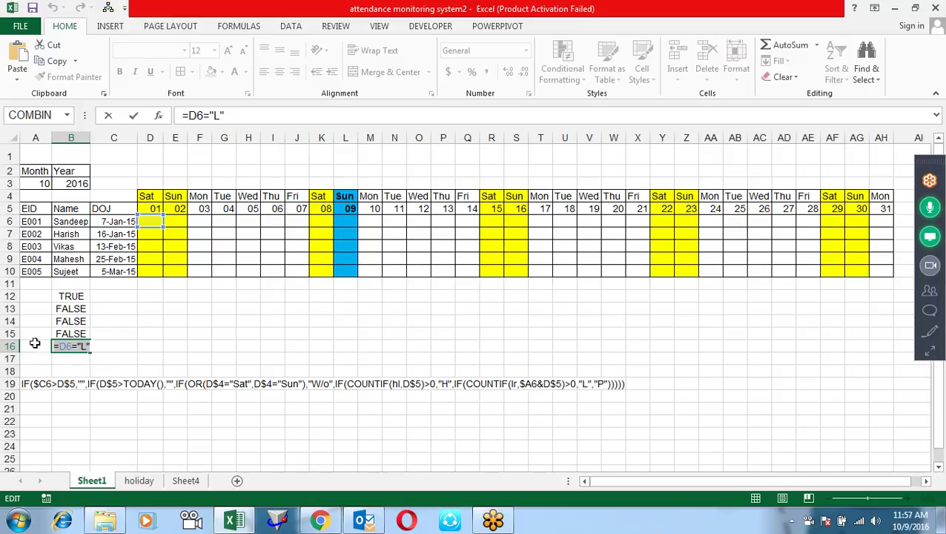
{"action": "key", "text": "Escape"}
{"action": "mouse_move", "coordinate": [152, 221]}
{"action": "left_mouse_down"}
{"action": "mouse_move", "coordinate": [738, 280]}
{"action": "mouse_move", "coordinate": [763, 269]}
{"action": "left_mouse_up"}
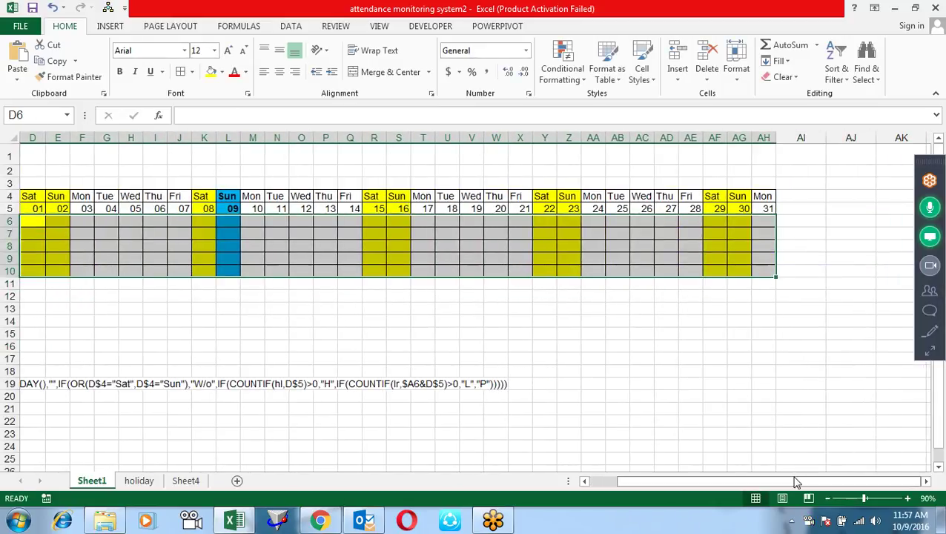
{"action": "left_click_drag", "start_coordinate": [796, 482], "coordinate": [783, 481]}
- Start a new formula-based conditional formatting rule with the formula =D6="L"
{"action": "left_click", "coordinate": [575, 63]}
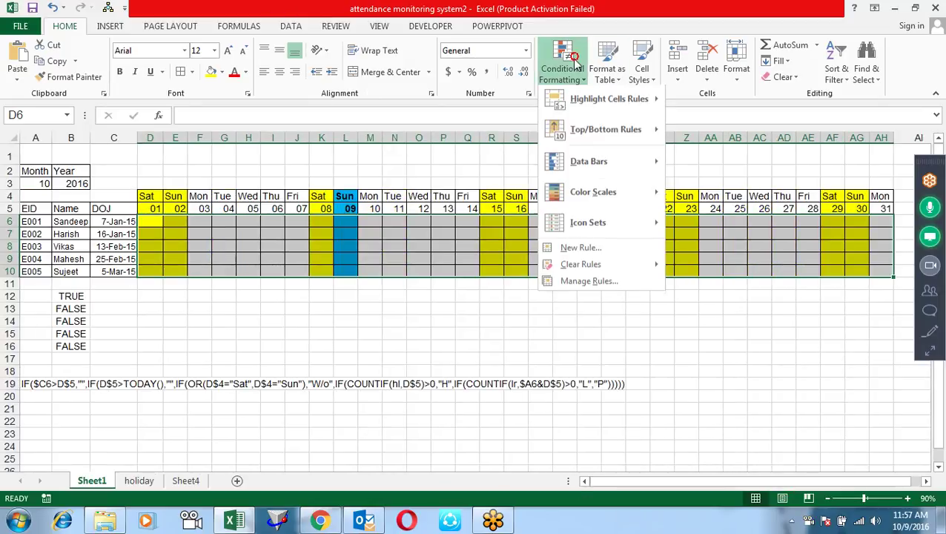
{"action": "left_click", "coordinate": [582, 247]}
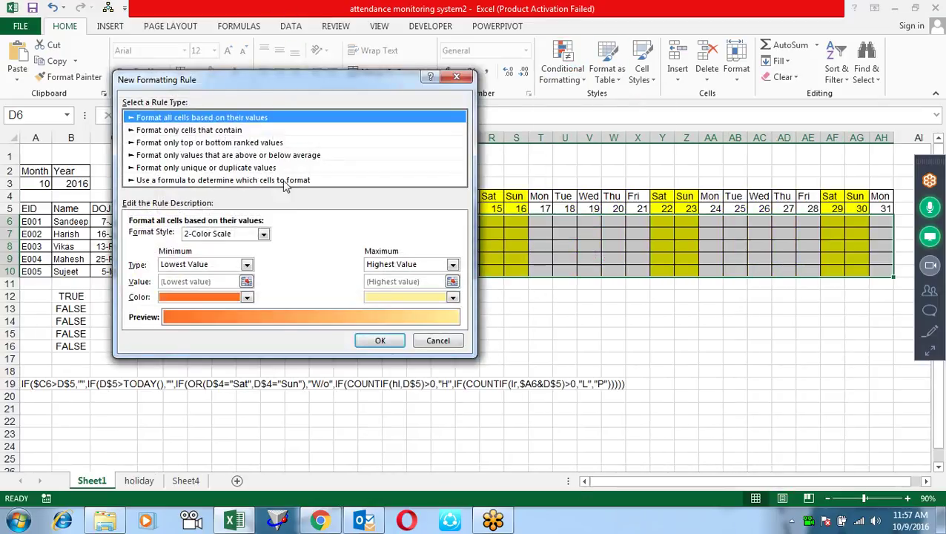
{"action": "left_click", "coordinate": [284, 180]}
{"action": "left_click", "coordinate": [276, 236]}
{"action": "type", "text": "=D6=\"L\""}
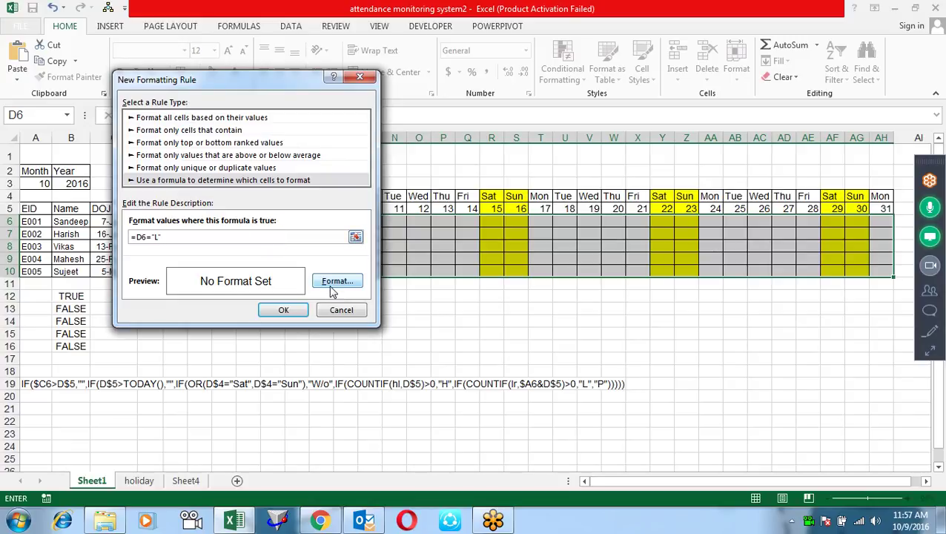
- Give the leave rule a red fill and bold text, and save it
{"action": "left_click", "coordinate": [334, 282]}
{"action": "left_click", "coordinate": [137, 48]}
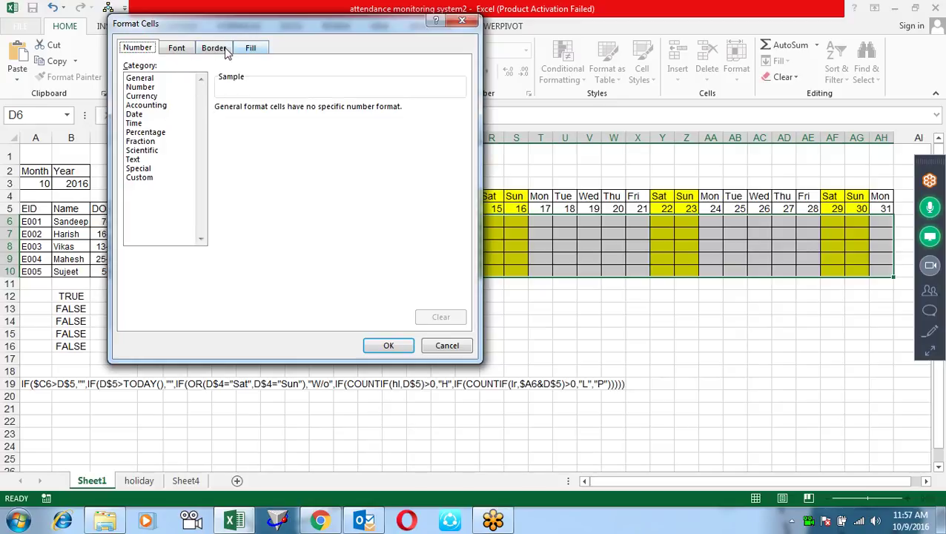
{"action": "left_click", "coordinate": [250, 47]}
{"action": "left_click", "coordinate": [148, 184]}
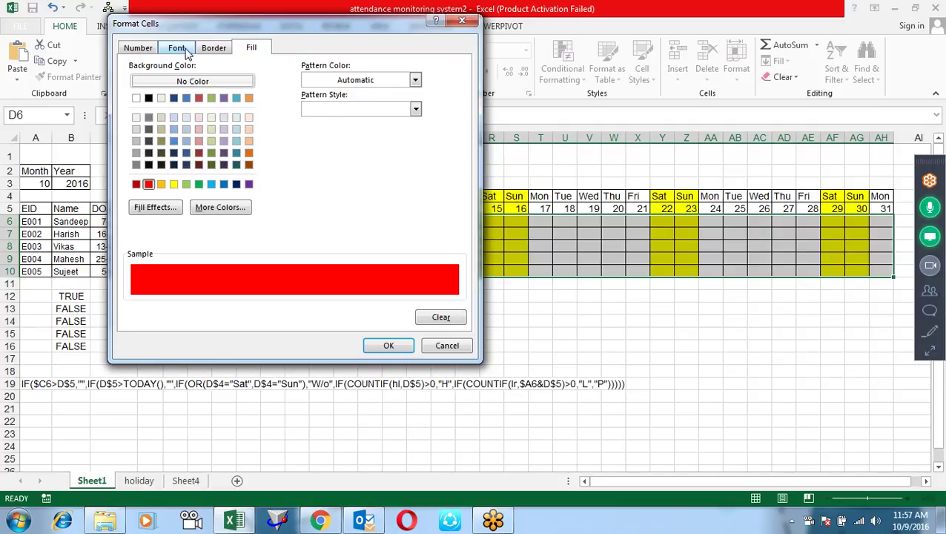
{"action": "left_click", "coordinate": [178, 49]}
{"action": "left_click", "coordinate": [320, 110]}
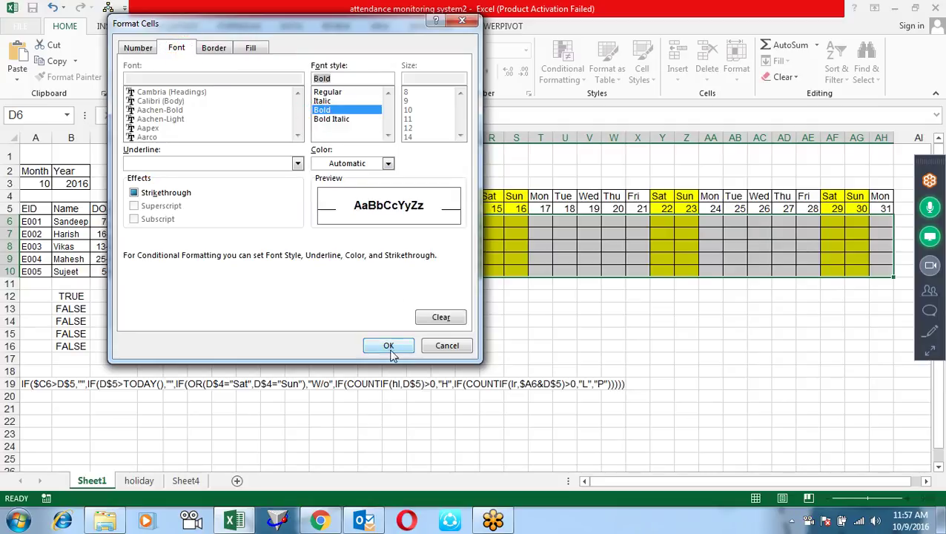
{"action": "left_click", "coordinate": [389, 347]}
{"action": "left_click", "coordinate": [285, 310]}
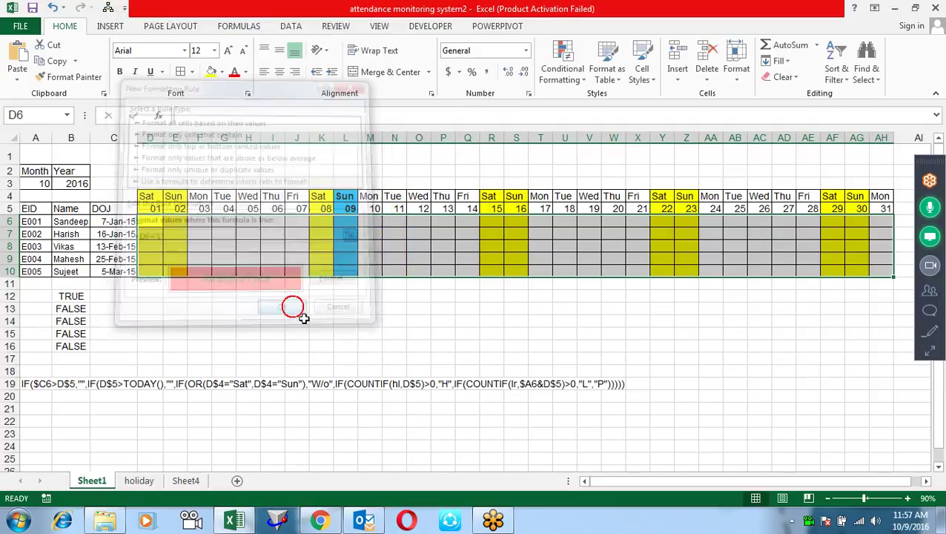
- Test the rule with a temporary l in N6, clear it, then select the attendance grid from D4
{"action": "left_click", "coordinate": [397, 226]}
{"action": "type", "text": "l"}
{"action": "key", "text": "Return"}
{"action": "key", "text": "Up"}
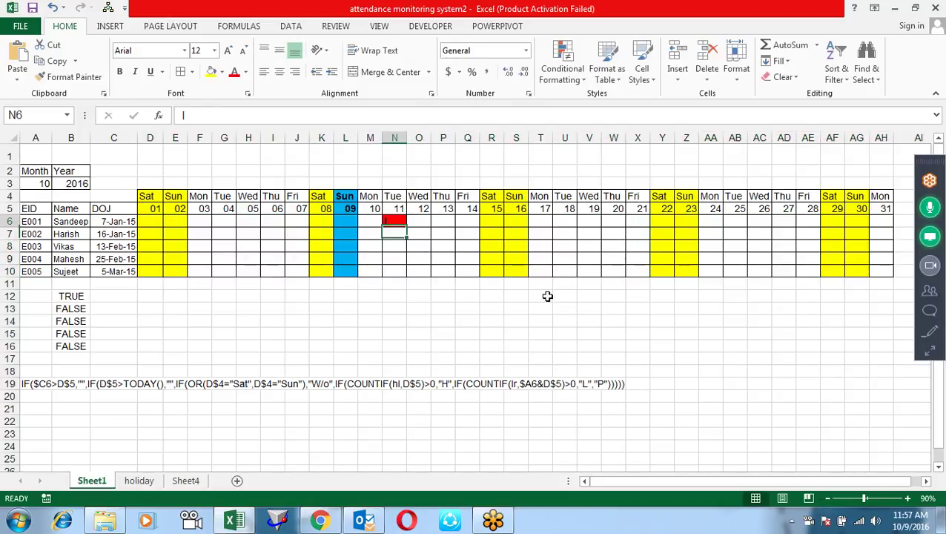
{"action": "key", "text": "Delete"}
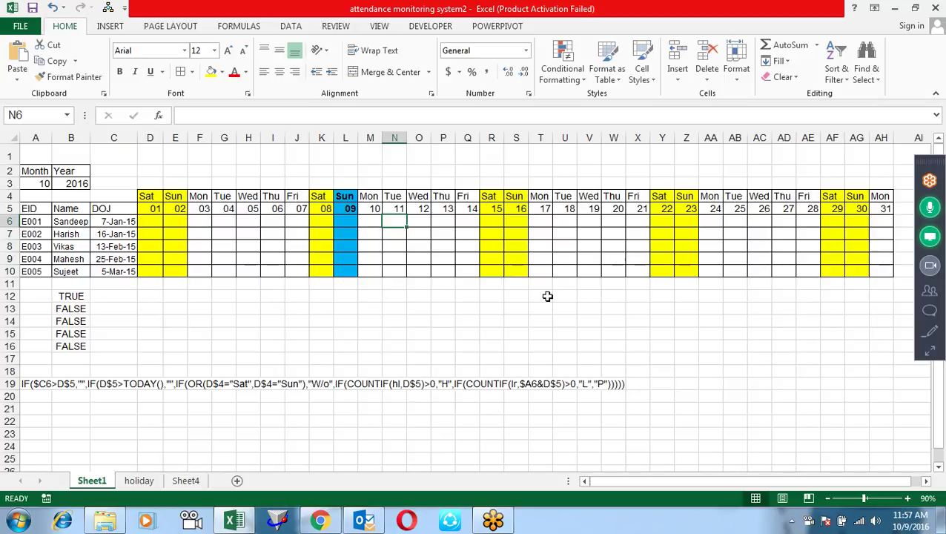
{"action": "left_click", "coordinate": [306, 345]}
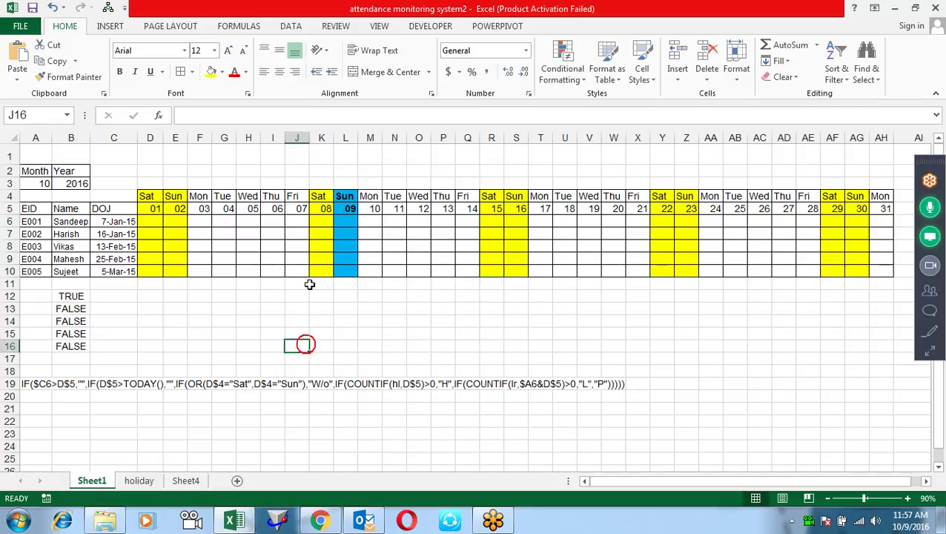
{"action": "left_click", "coordinate": [280, 245]}
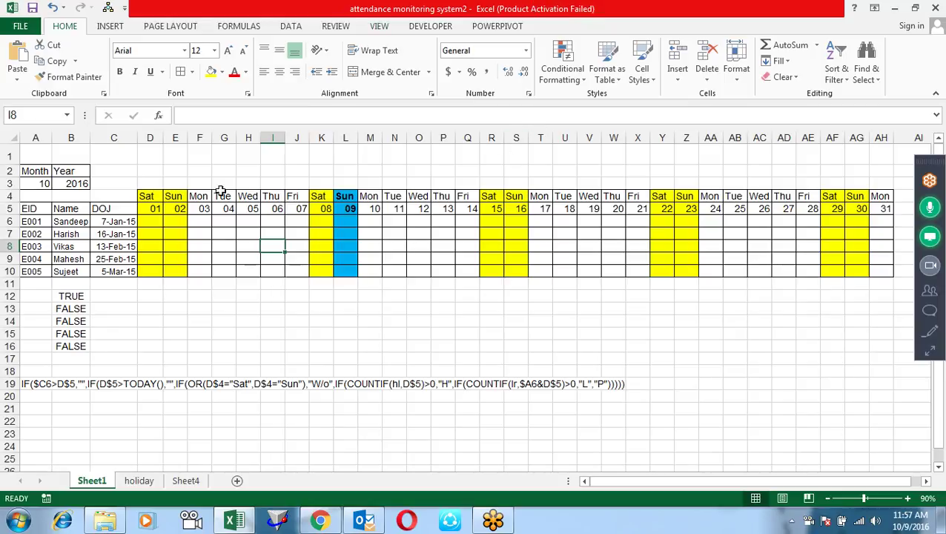
{"action": "mouse_move", "coordinate": [144, 198]}
{"action": "left_mouse_down"}
{"action": "mouse_move", "coordinate": [817, 277]}
{"action": "mouse_move", "coordinate": [886, 275]}
{"action": "left_mouse_up"}
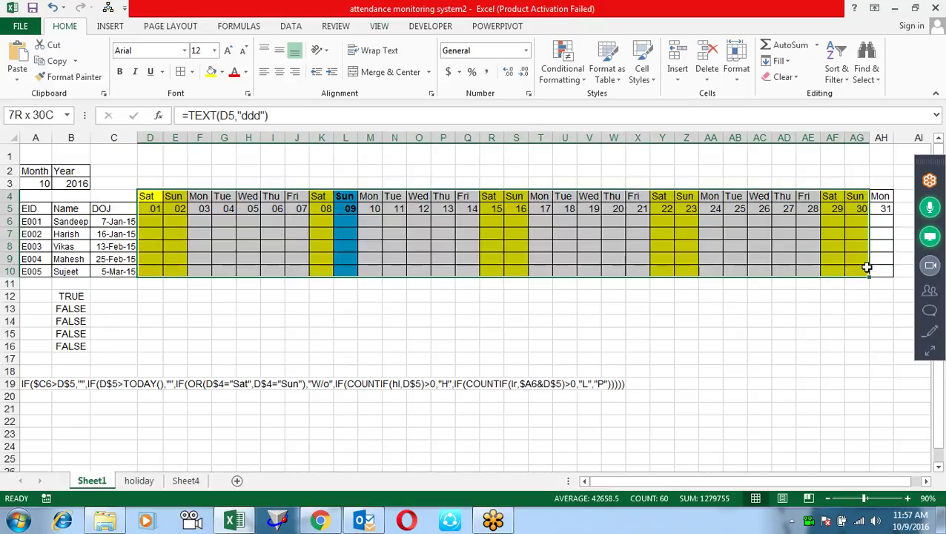
- In Manage Rules, move the OR(Sat/Sun) weekend rule to the top and the COUNTIF holiday rule to second
{"action": "left_click", "coordinate": [567, 74]}
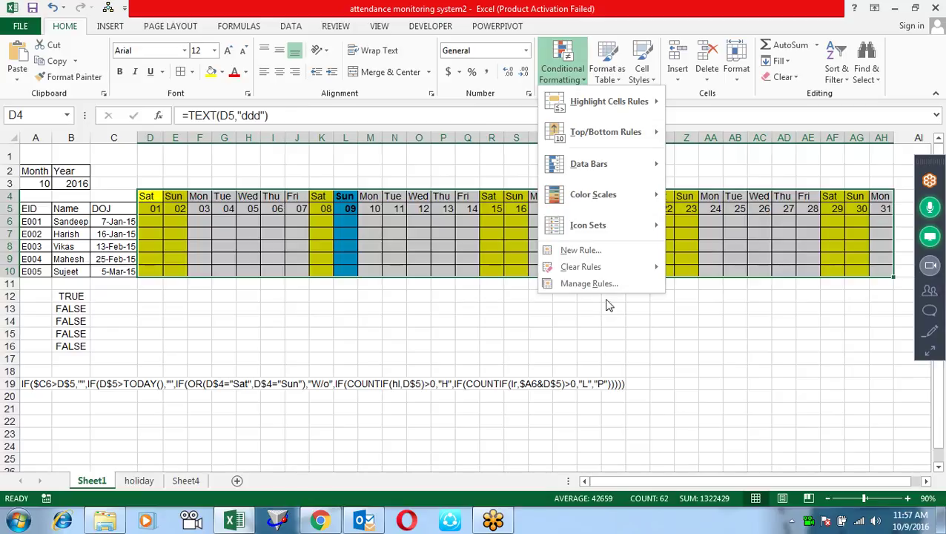
{"action": "left_click", "coordinate": [594, 283]}
{"action": "mouse_move", "coordinate": [313, 110]}
{"action": "left_mouse_down"}
{"action": "mouse_move", "coordinate": [517, 261]}
{"action": "mouse_move", "coordinate": [502, 253]}
{"action": "left_mouse_up"}
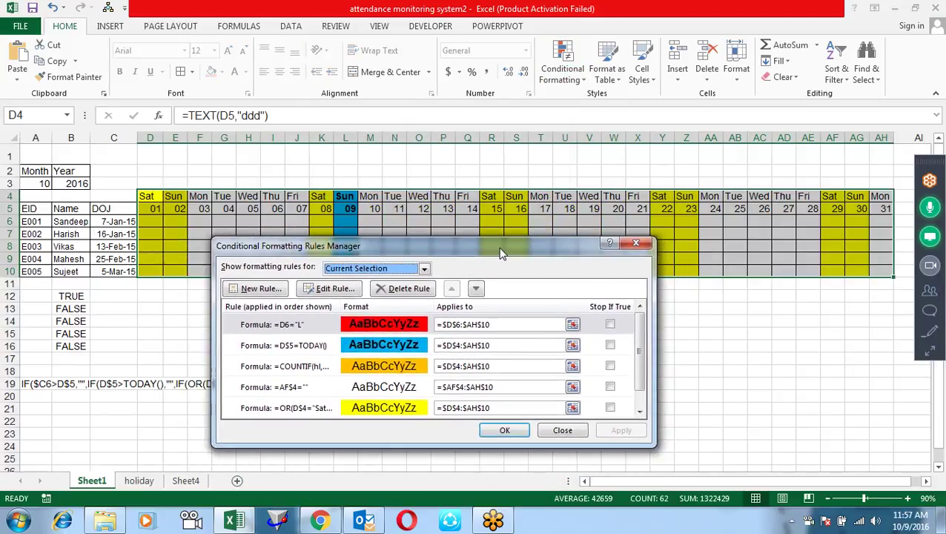
{"action": "left_click", "coordinate": [328, 324]}
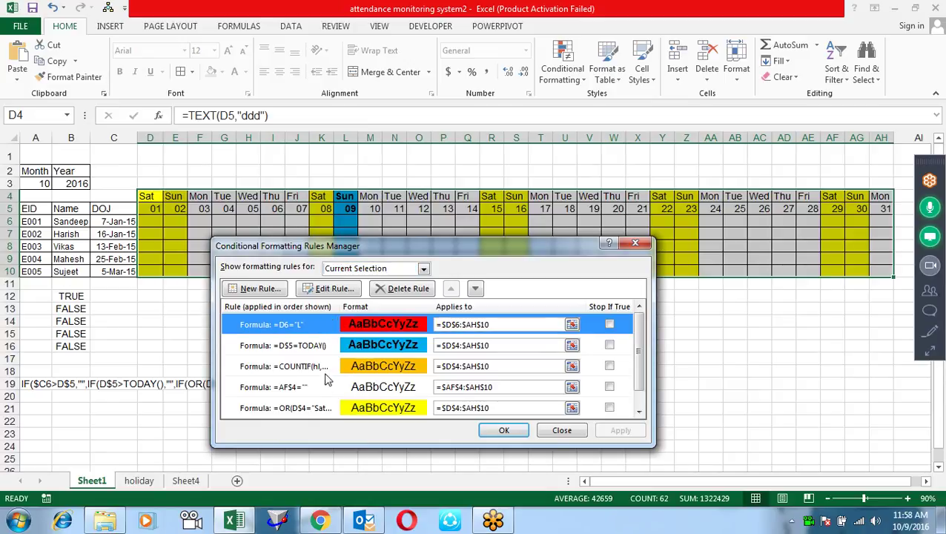
{"action": "left_click", "coordinate": [319, 346]}
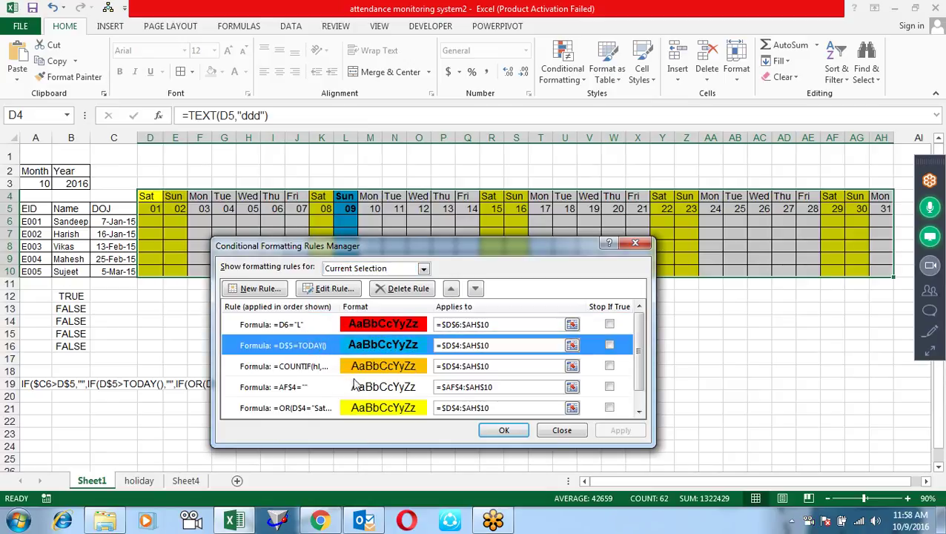
{"action": "left_click", "coordinate": [316, 409]}
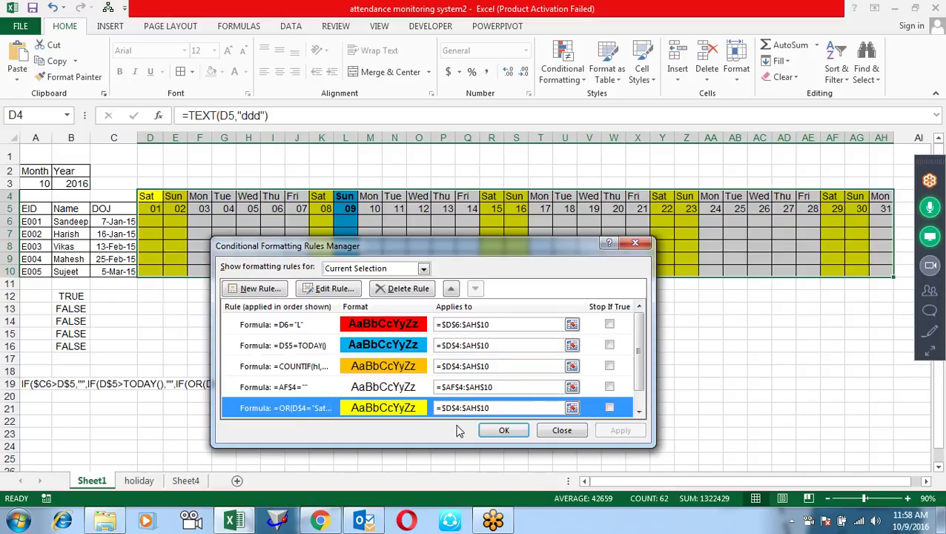
{"action": "left_click", "coordinate": [453, 287]}
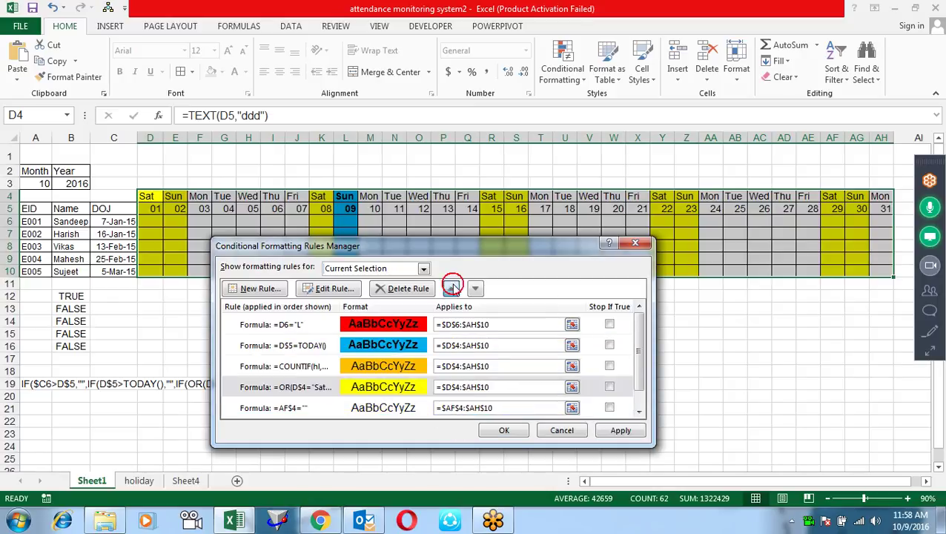
{"action": "left_click", "coordinate": [453, 288]}
{"action": "left_click", "coordinate": [453, 288]}
{"action": "left_click", "coordinate": [452, 288]}
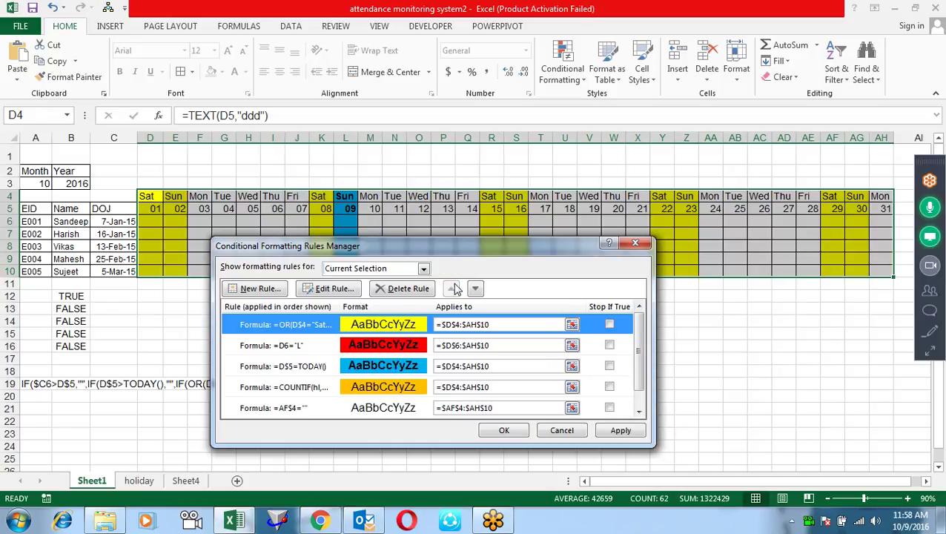
{"action": "left_click", "coordinate": [343, 385]}
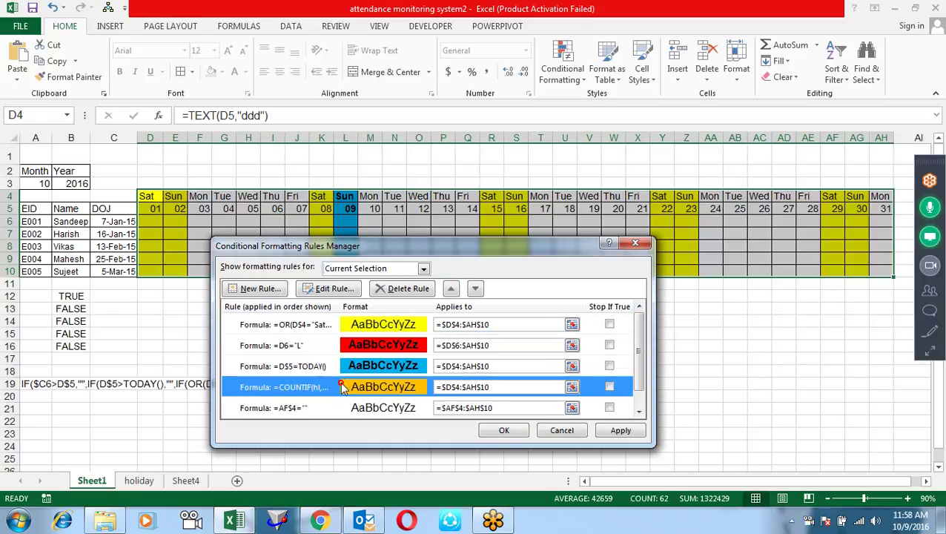
{"action": "left_click", "coordinate": [453, 287]}
{"action": "left_click", "coordinate": [452, 287]}
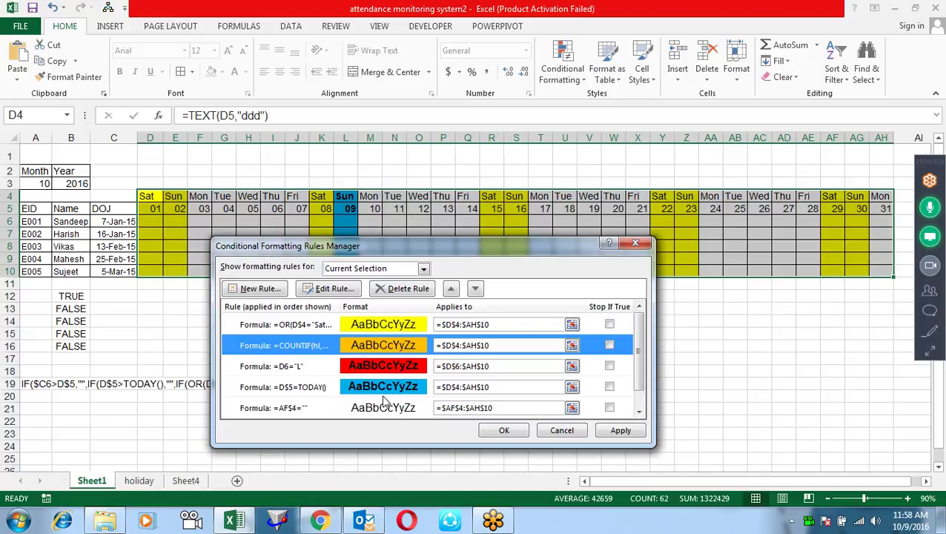
- Apply the updated formatting rules, close the Rules Manager and clear the grid selection
{"action": "left_click", "coordinate": [623, 430]}
{"action": "left_click", "coordinate": [509, 431]}
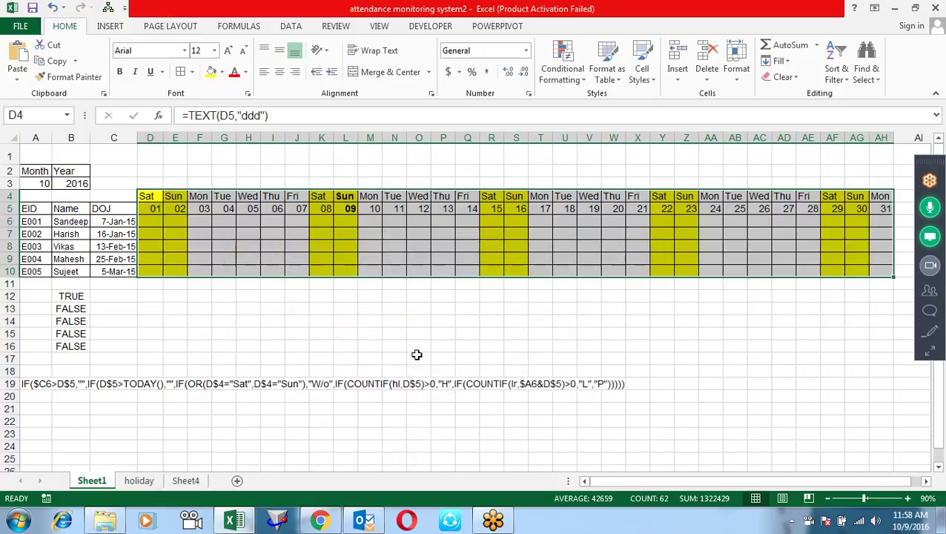
{"action": "left_click", "coordinate": [338, 331]}
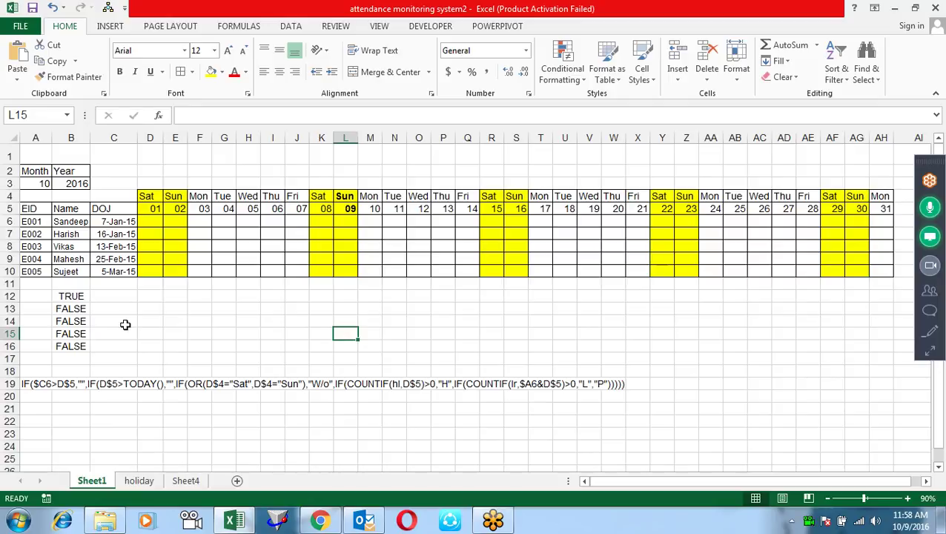
- Check cell D6 and the first employee's joining date in C6
{"action": "left_click", "coordinate": [531, 334]}
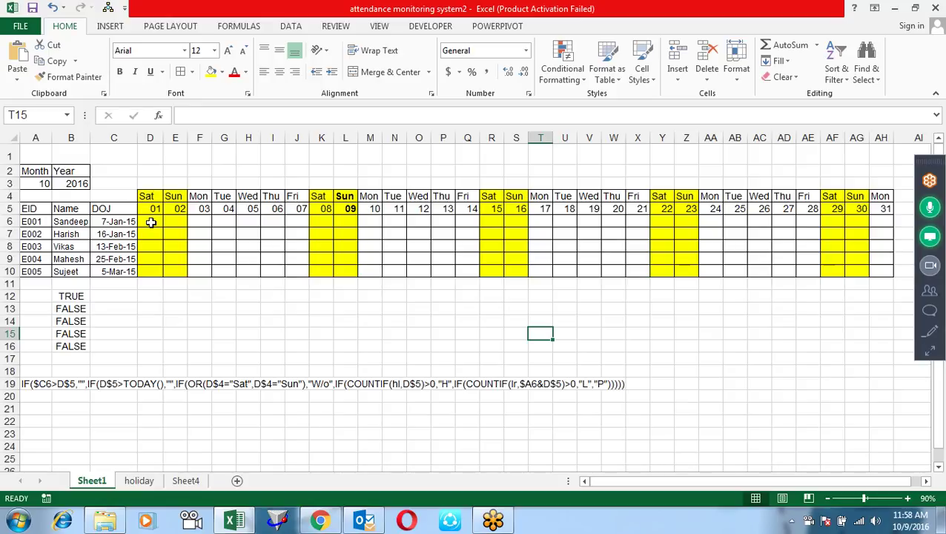
{"action": "left_click", "coordinate": [150, 223]}
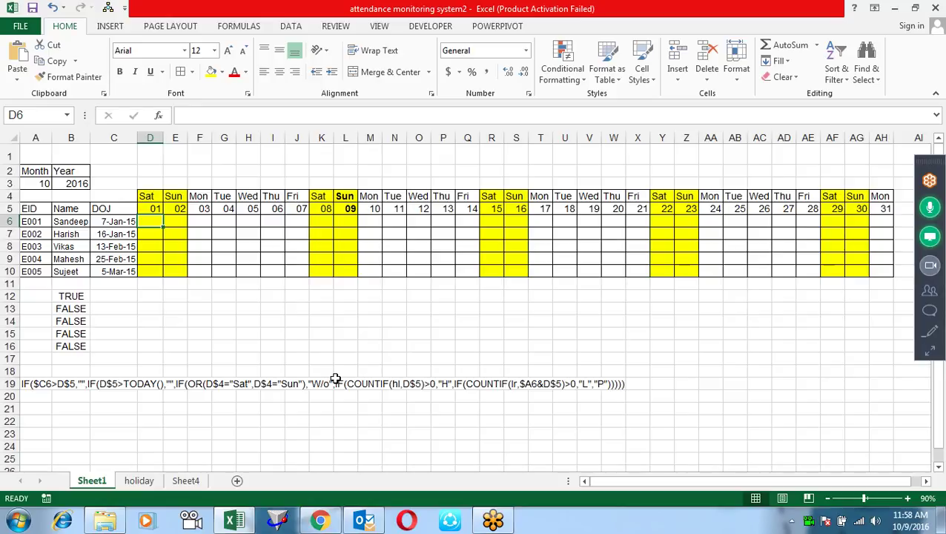
{"action": "left_click", "coordinate": [119, 224]}
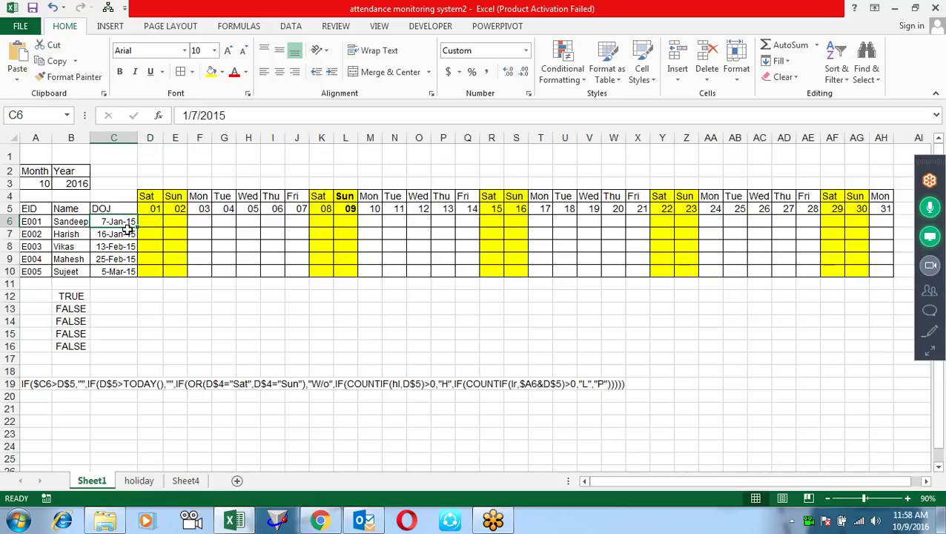
- Set the calendar month to 1 and the year to 2015
{"action": "left_click", "coordinate": [36, 184]}
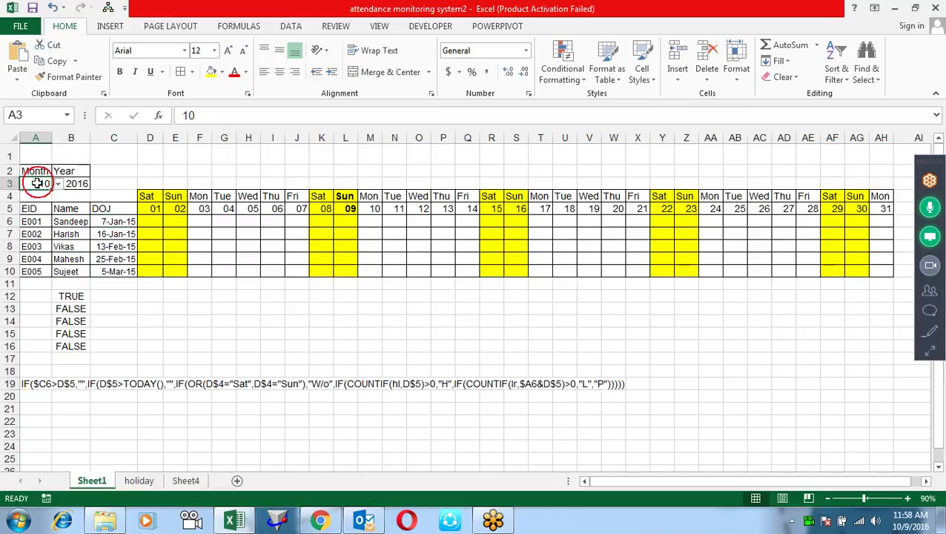
{"action": "type", "text": "1"}
{"action": "key", "text": "Tab"}
{"action": "type", "text": "2015"}
{"action": "key", "text": "Return"}
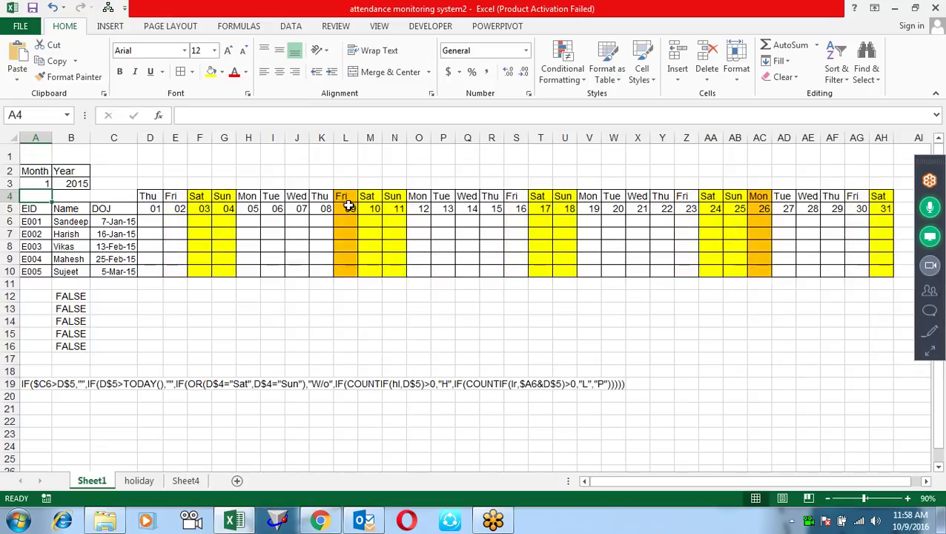
- Select cell D6, ready for the attendance formula
{"action": "left_click_drag", "start_coordinate": [303, 221], "coordinate": [325, 223]}
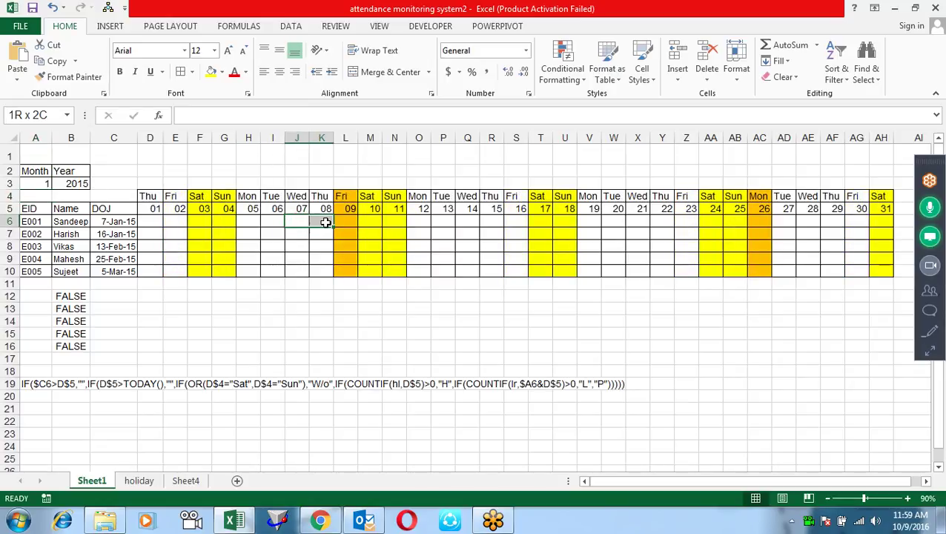
{"action": "left_click", "coordinate": [265, 282]}
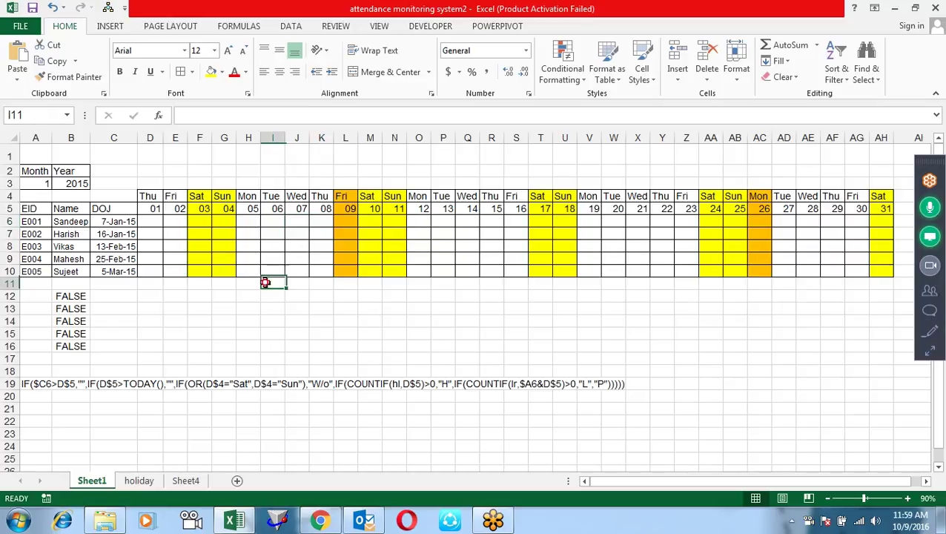
{"action": "left_click", "coordinate": [154, 222]}
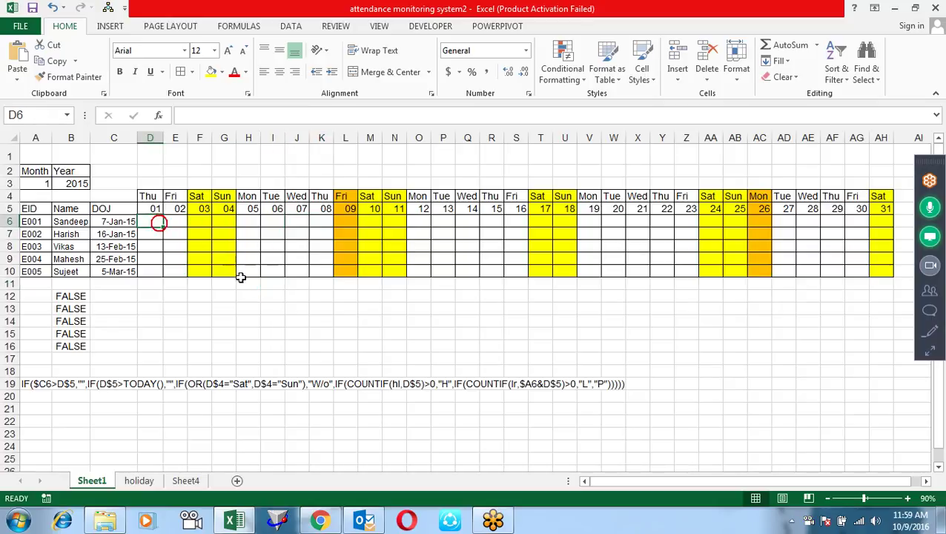
- Enter =IF($C6>D$5,"","P") in D6 to blank days before the joining date
{"action": "type", "text": "="}
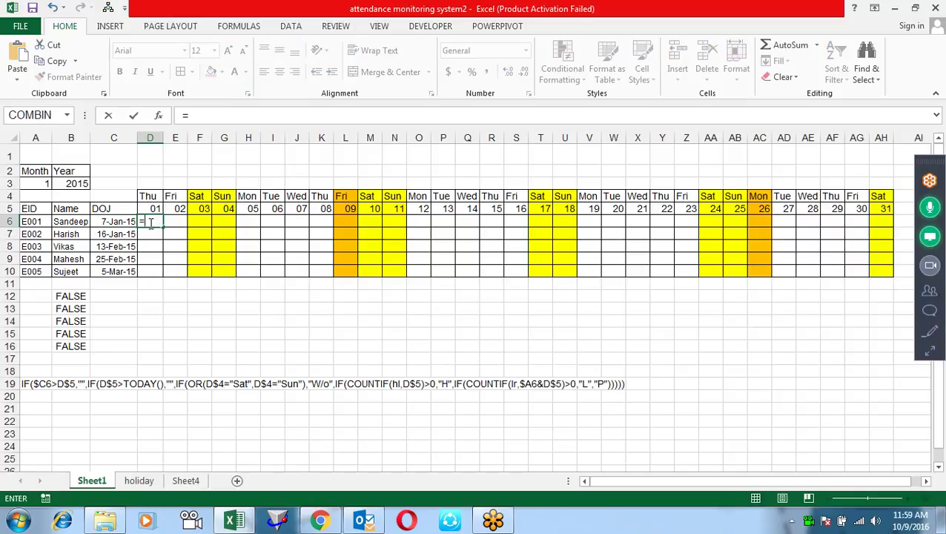
{"action": "type", "text": "IF("}
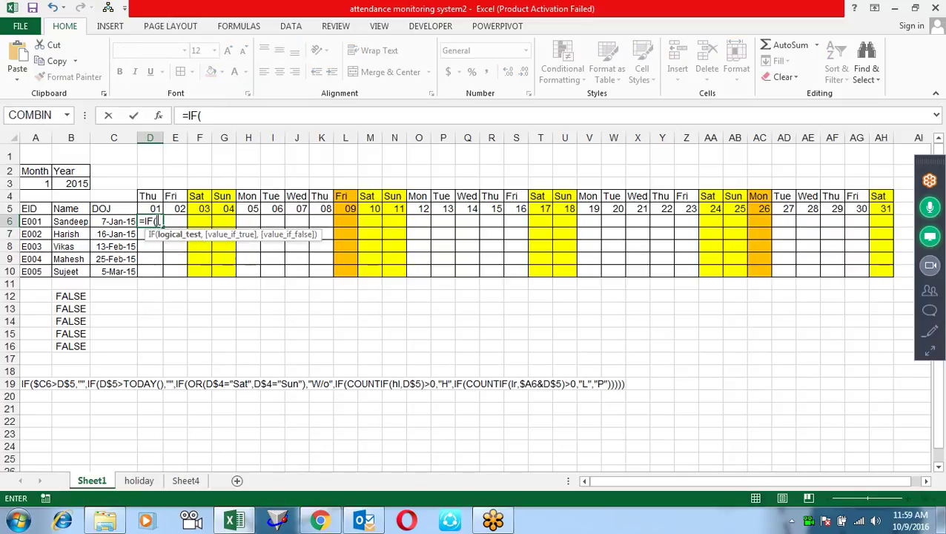
{"action": "left_click", "coordinate": [116, 221]}
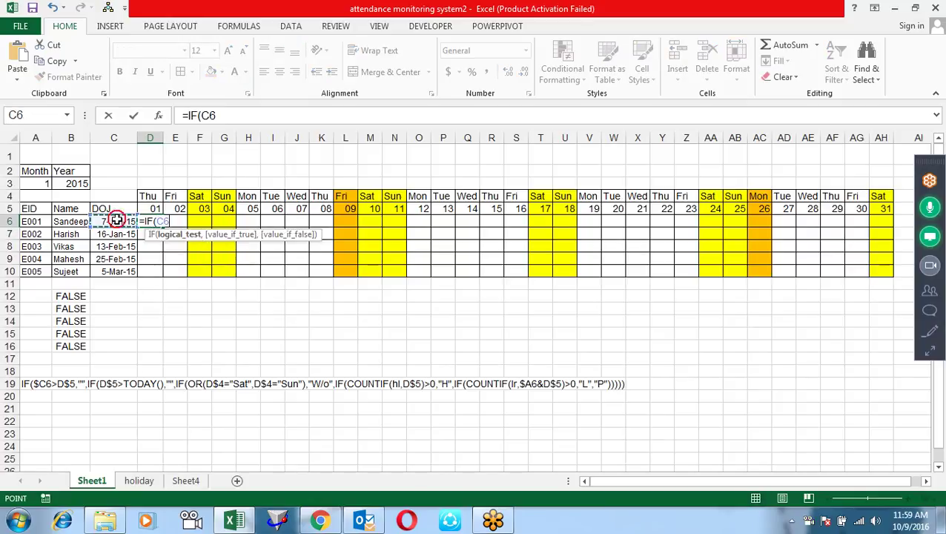
{"action": "key", "text": "F4"}
{"action": "key", "text": "F4"}
{"action": "key", "text": "F4"}
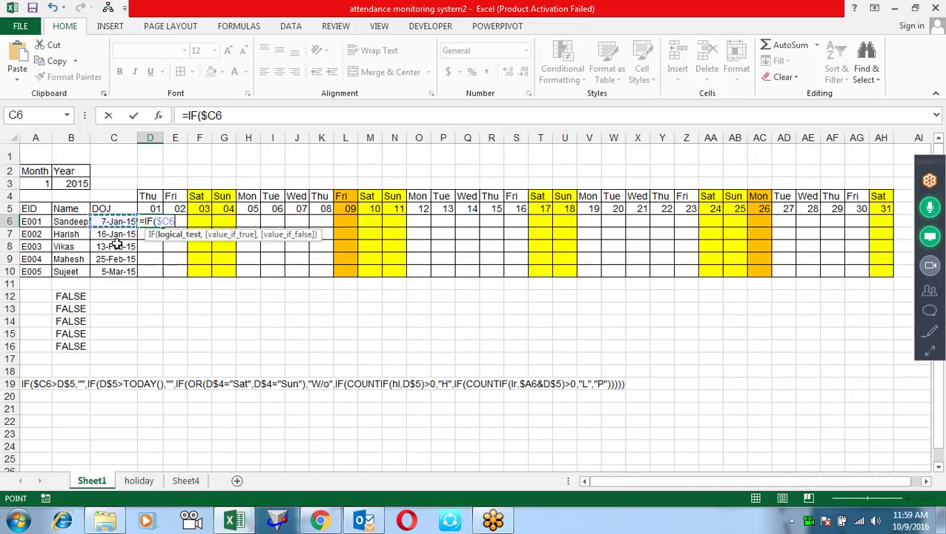
{"action": "type", "text": ">"}
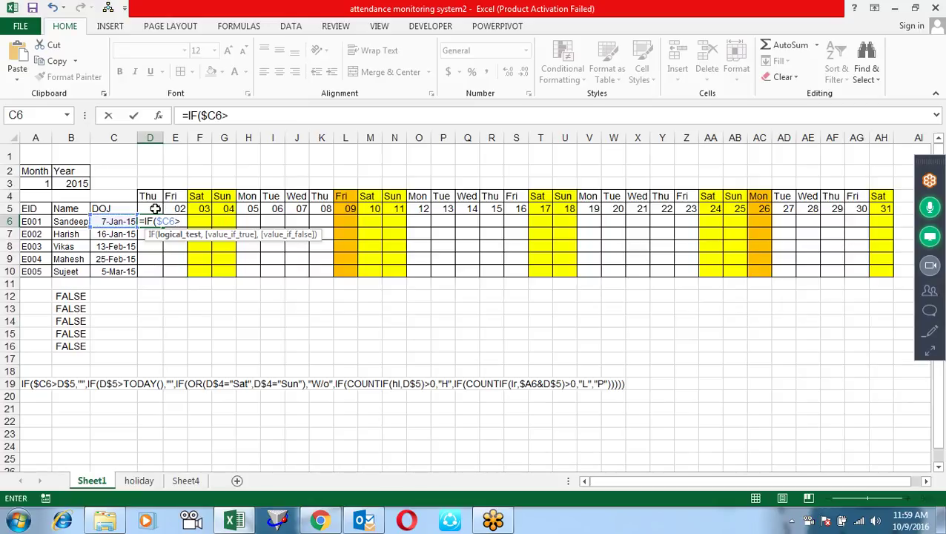
{"action": "left_click", "coordinate": [154, 209]}
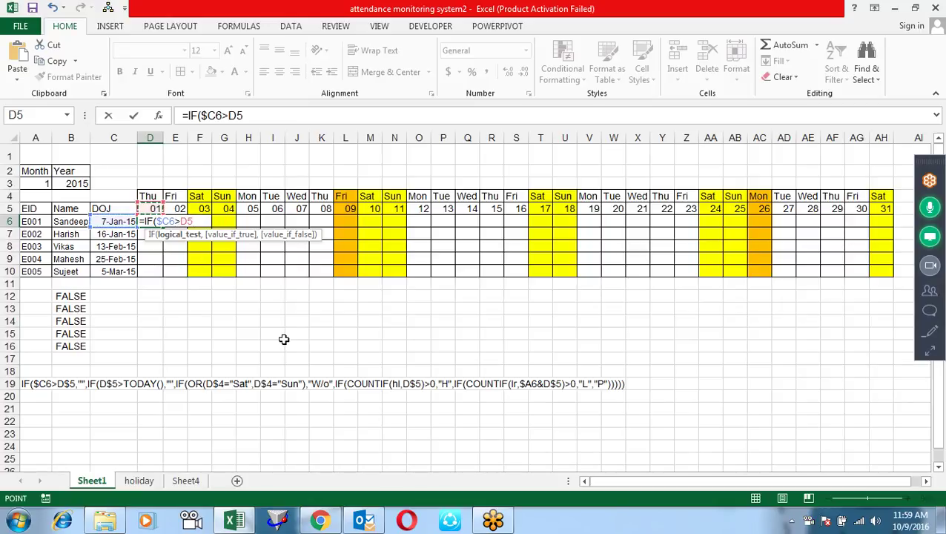
{"action": "key", "text": "F4"}
{"action": "key", "text": "F4"}
{"action": "type", "text": "$5,"}
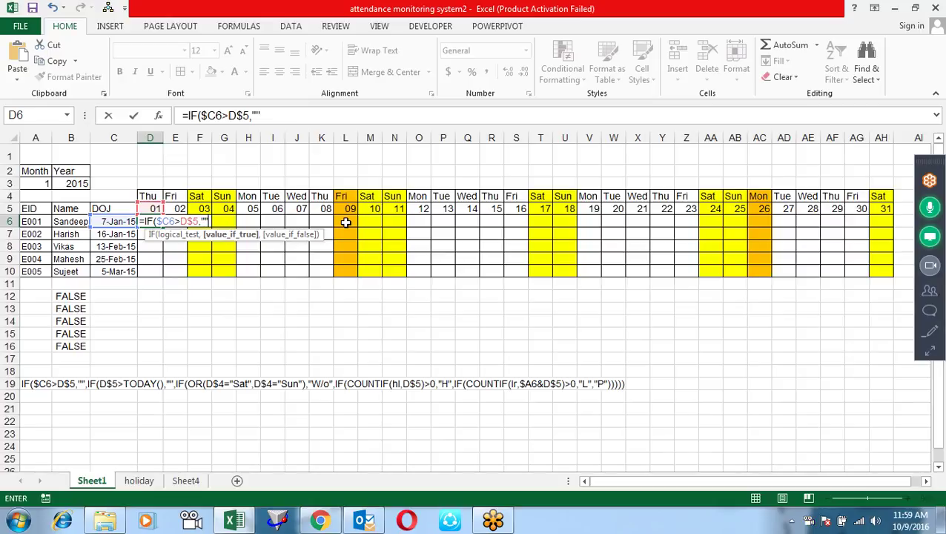
{"action": "type", "text": ",\"P"}
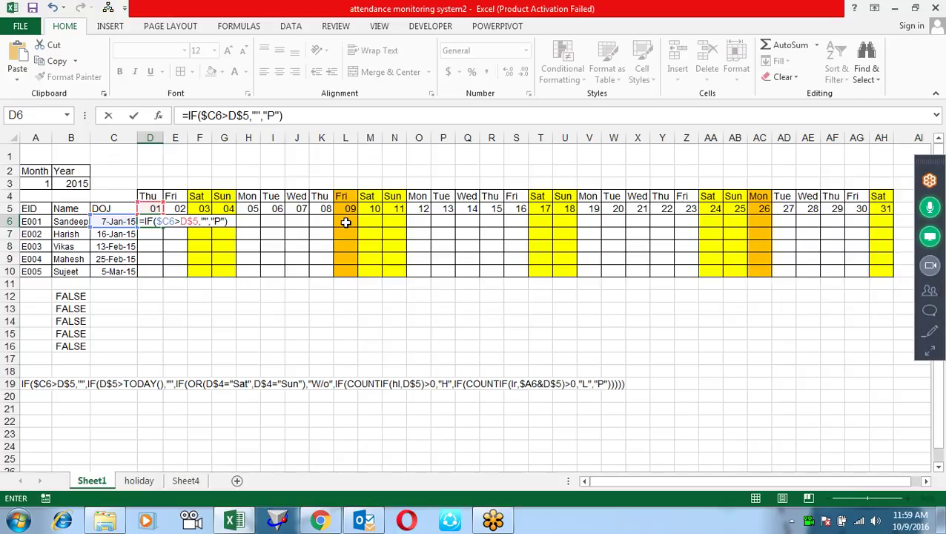
{"action": "key", "text": "Return"}
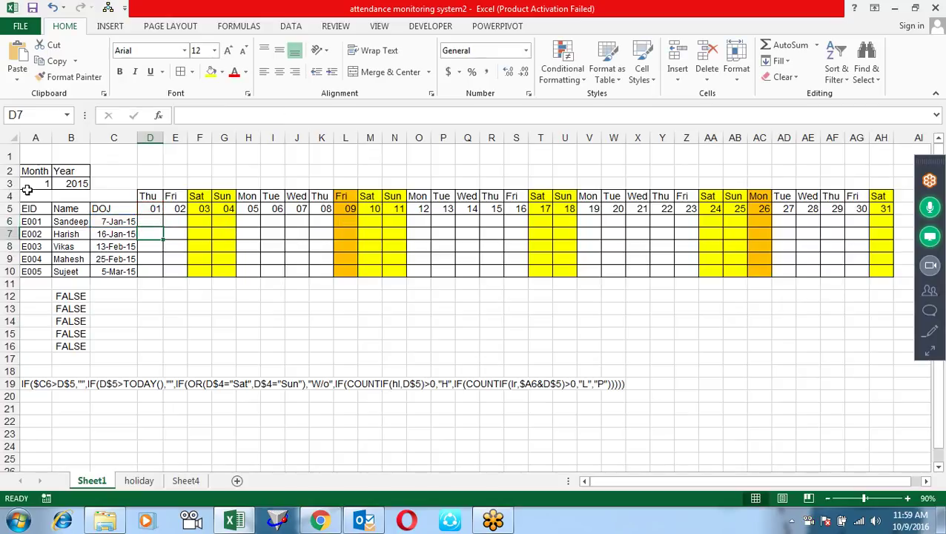
- Fill D6's formula across D6:AH10, set the calendar to month 10, 2016, and reselect the grid
{"action": "left_click", "coordinate": [152, 224]}
{"action": "mouse_move", "coordinate": [162, 226]}
{"action": "left_mouse_down"}
{"action": "mouse_move", "coordinate": [892, 228]}
{"action": "mouse_move", "coordinate": [896, 271]}
{"action": "left_mouse_up"}
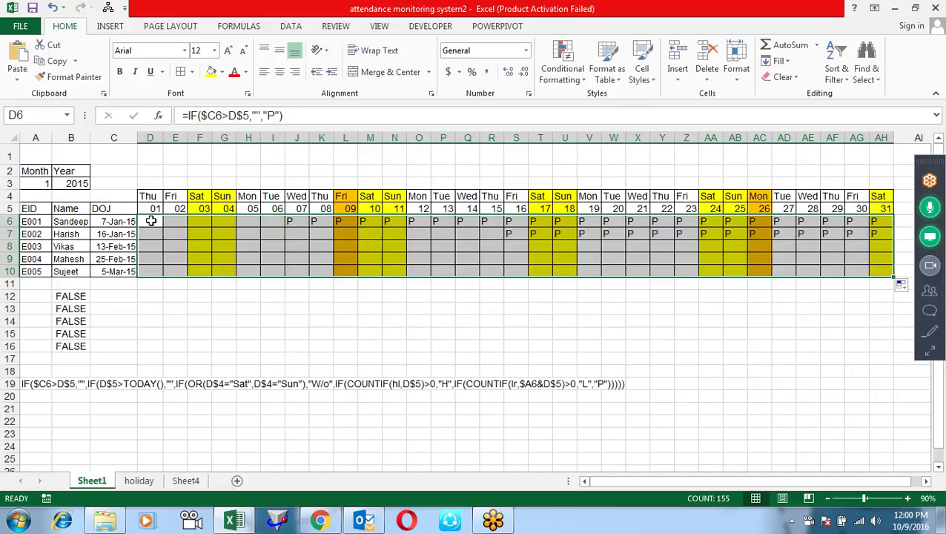
{"action": "left_click", "coordinate": [44, 181]}
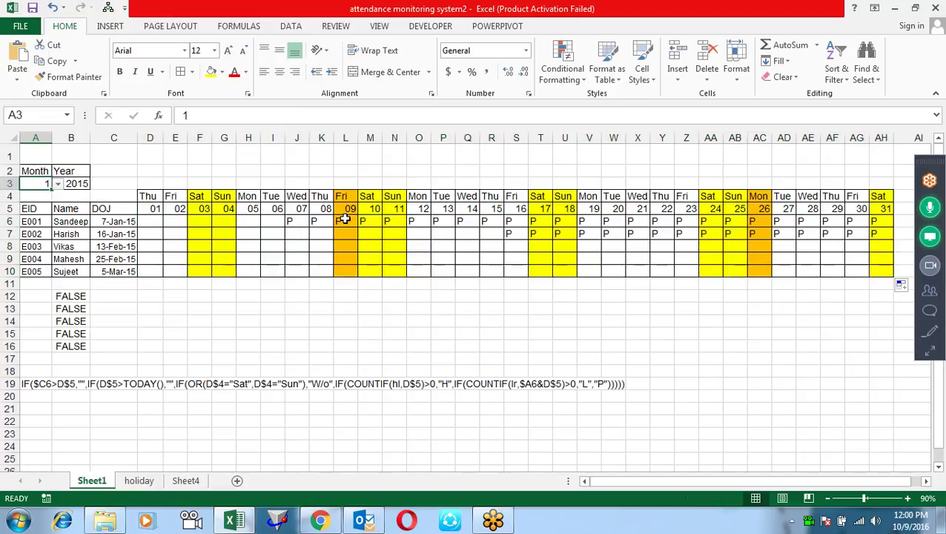
{"action": "type", "text": "10"}
{"action": "key", "text": "Tab"}
{"action": "type", "text": "2016"}
{"action": "key", "text": "Return"}
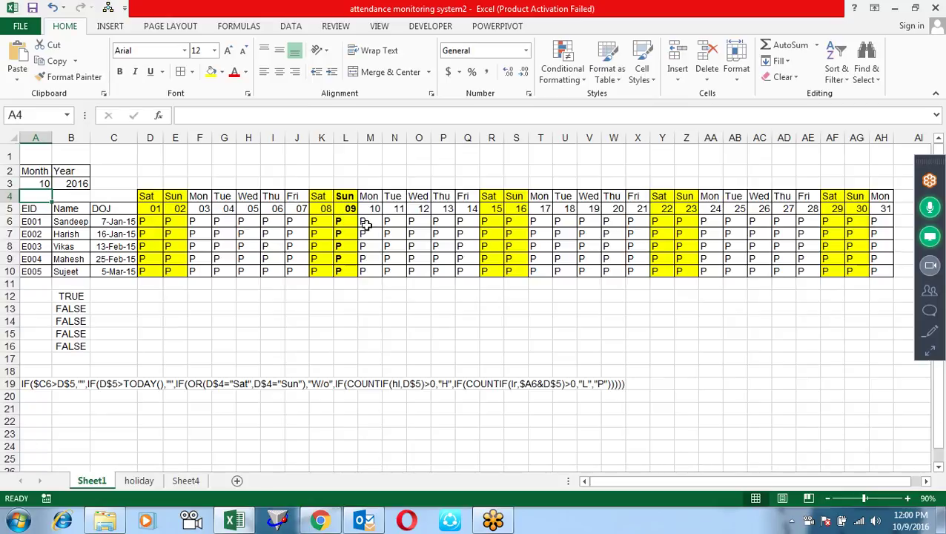
{"action": "left_click_drag", "start_coordinate": [363, 221], "coordinate": [883, 270]}
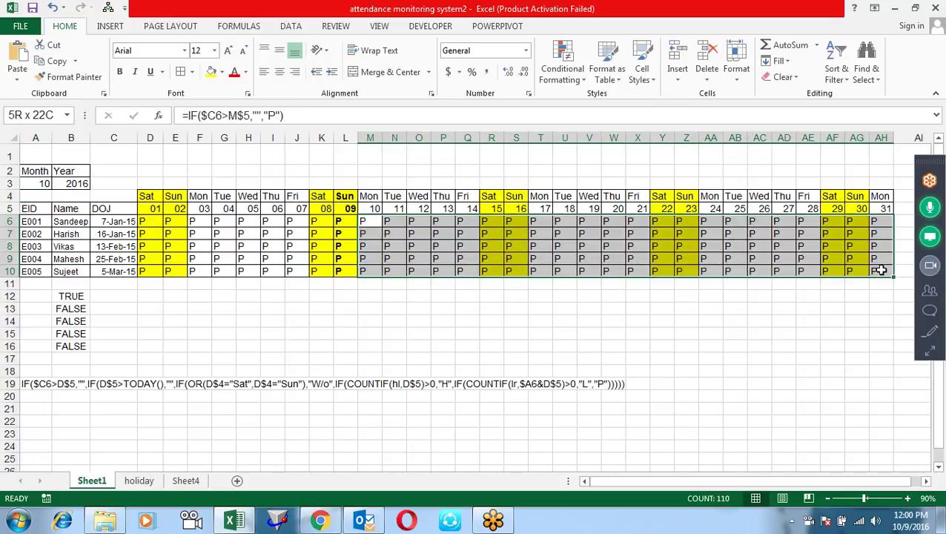
{"action": "mouse_move", "coordinate": [142, 221]}
{"action": "left_mouse_down"}
{"action": "mouse_move", "coordinate": [586, 274]}
{"action": "mouse_move", "coordinate": [879, 270]}
{"action": "left_mouse_up"}
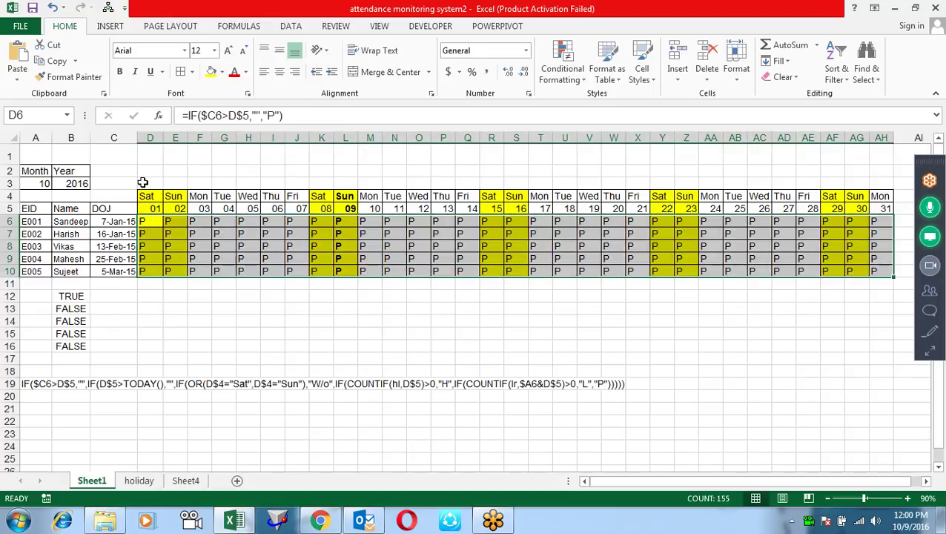
- Replace the final P with IF(D$5>TODAY(),"","P") so future dates stay blank
{"action": "left_click", "coordinate": [297, 117]}
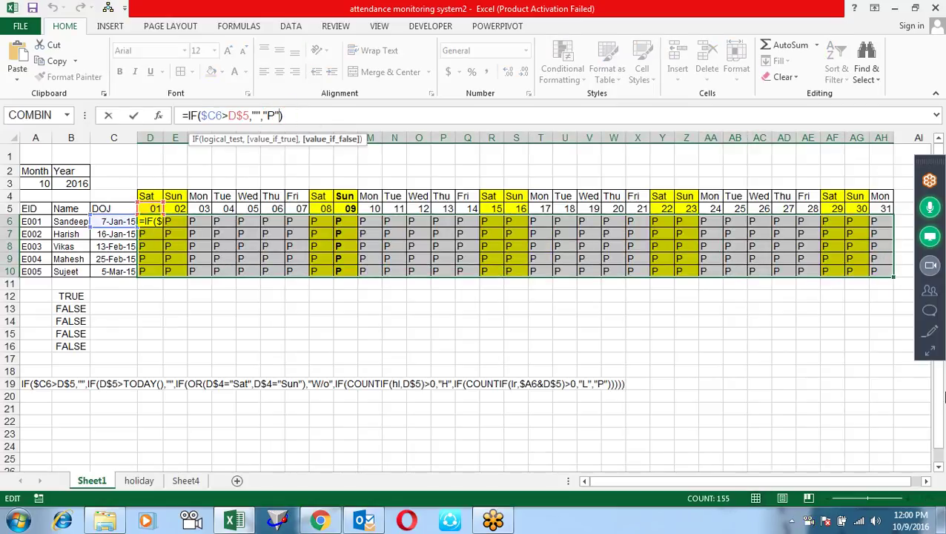
{"action": "key", "text": "BackSpace"}
{"action": "key", "text": "BackSpace"}
{"action": "key", "text": "BackSpace"}
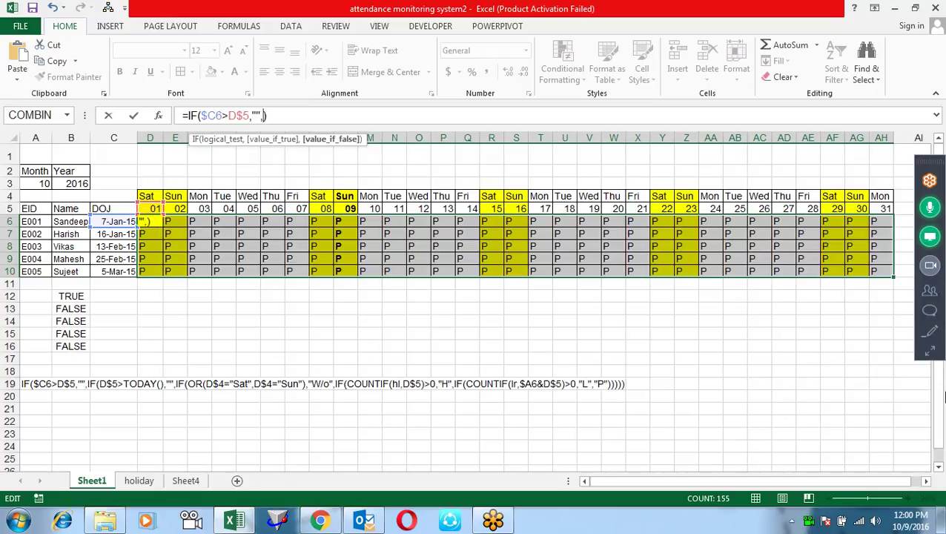
{"action": "type", "text": "IF"}
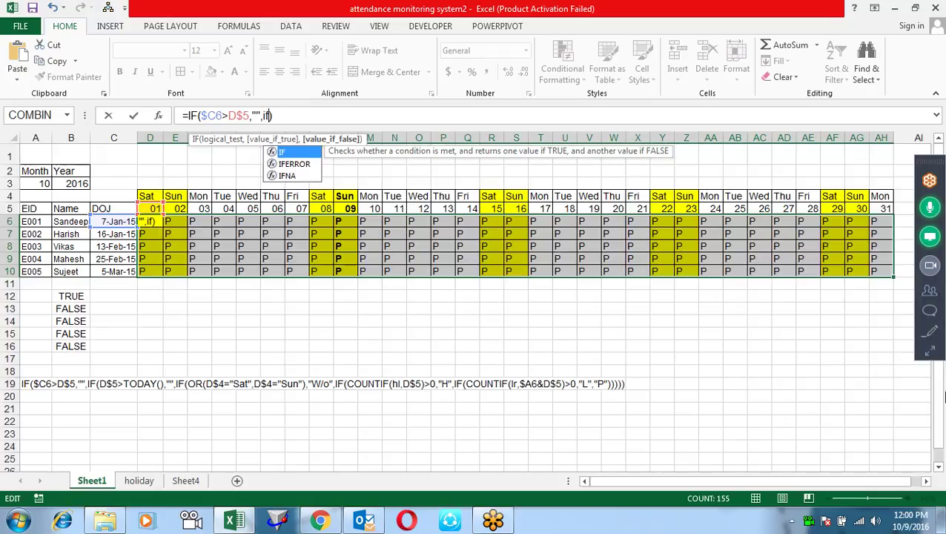
{"action": "type", "text": "("}
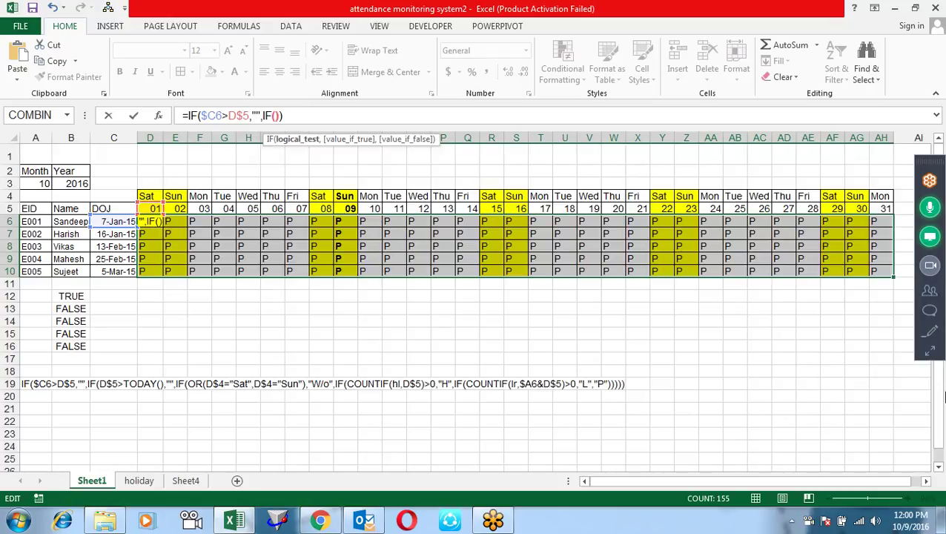
{"action": "key", "text": "Right"}
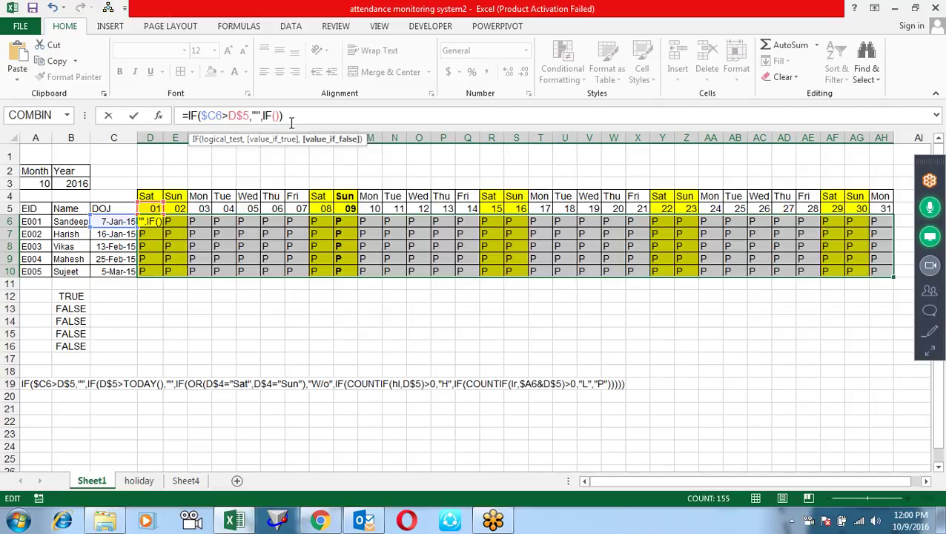
{"action": "left_click", "coordinate": [274, 115]}
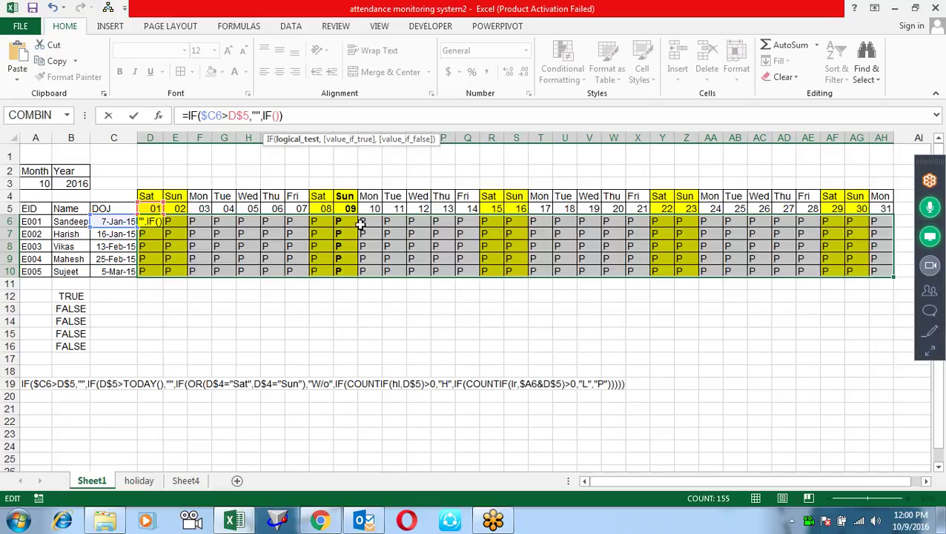
{"action": "left_click", "coordinate": [150, 210]}
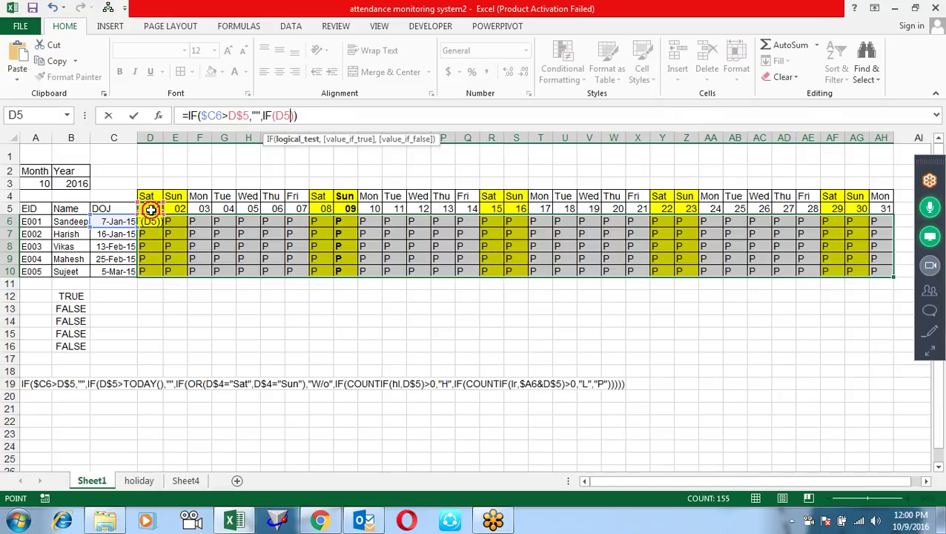
{"action": "key", "text": "F4"}
{"action": "key", "text": "F4"}
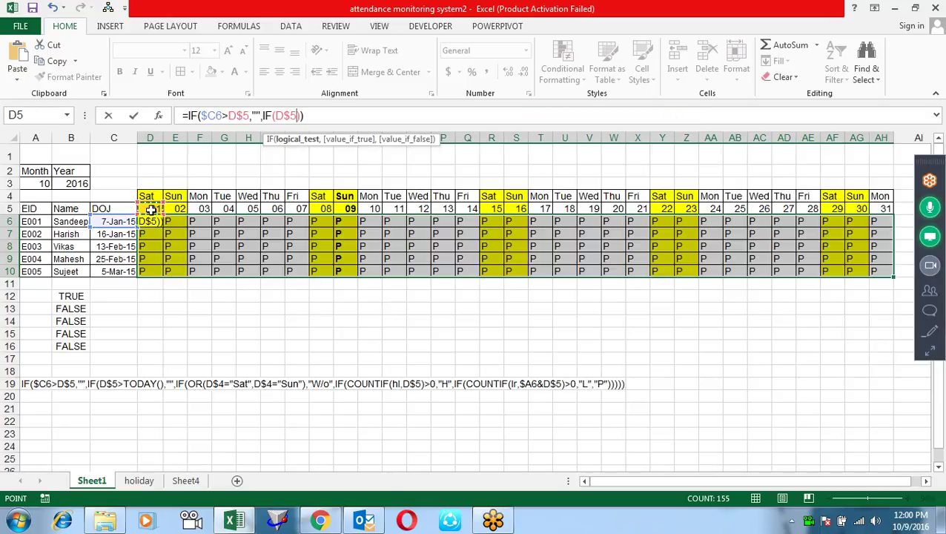
{"action": "type", "text": ">"}
{"action": "type", "text": "tod"}
{"action": "key", "text": "Tab"}
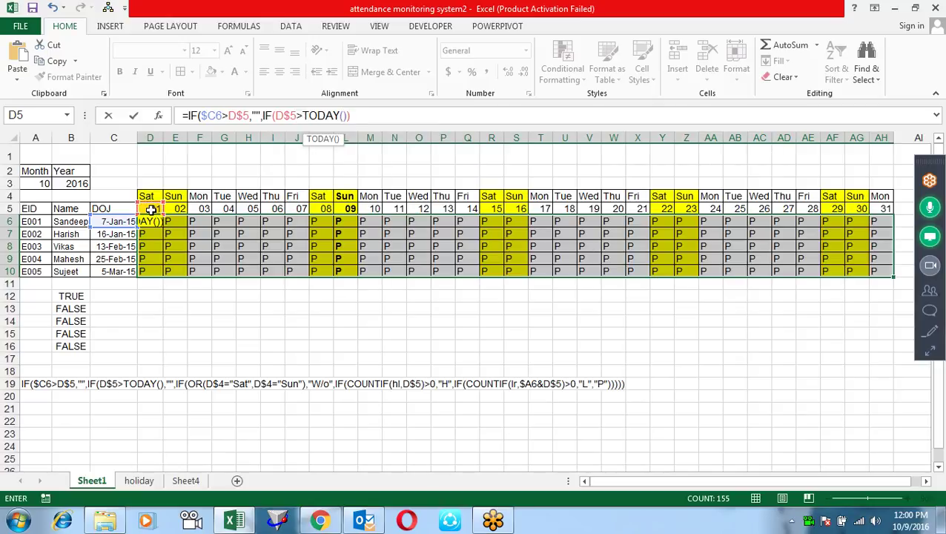
{"action": "type", "text": ","}
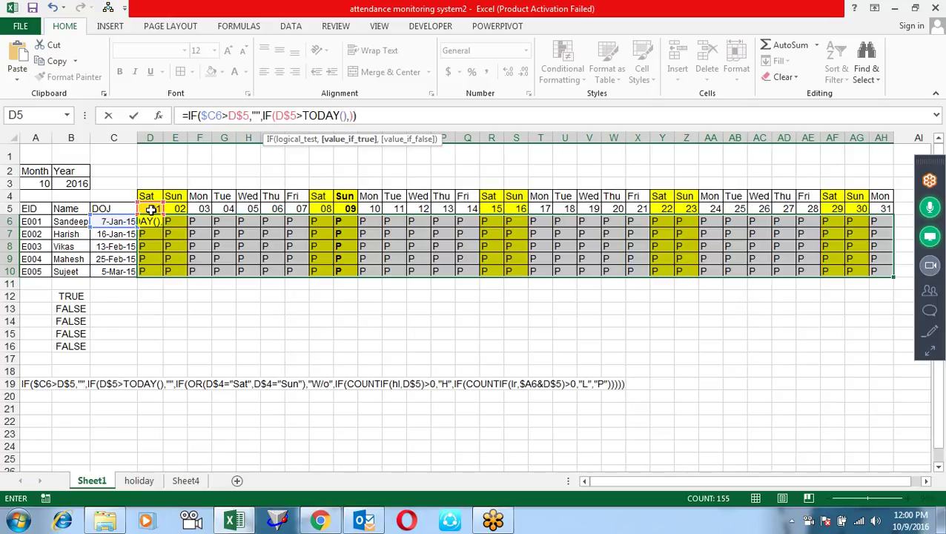
{"action": "type", "text": "\"\""}
{"action": "type", "text": ",\"P\""}
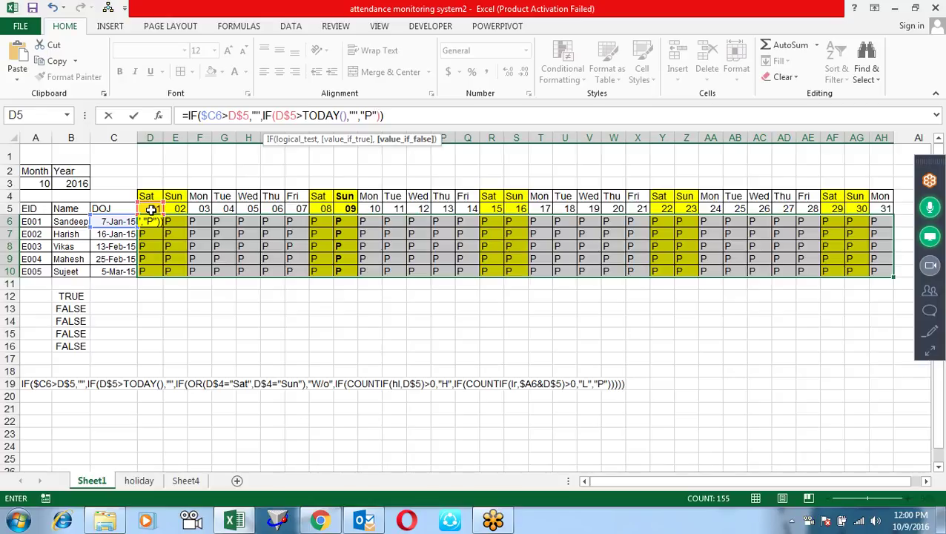
{"action": "key", "text": "Return"}
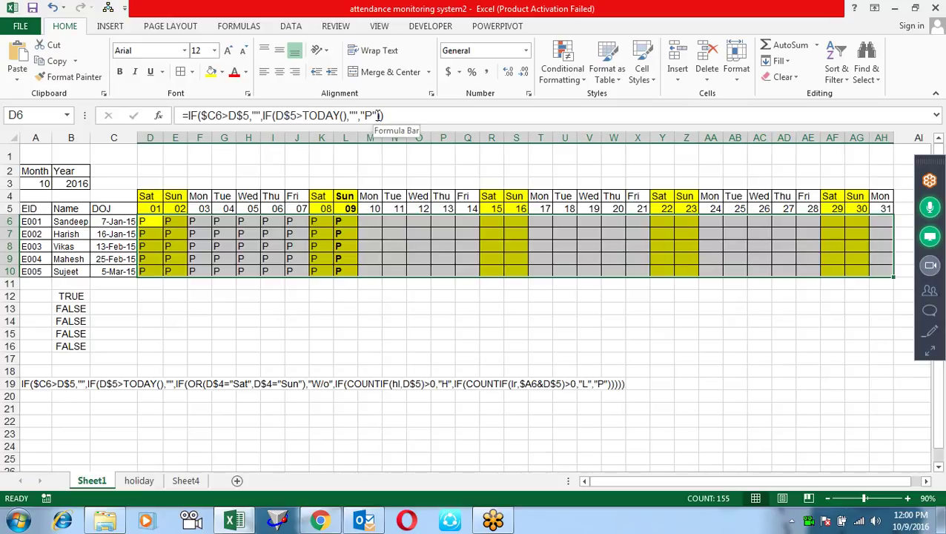
- Replace the final P in the formula with an empty nested IF(OR()) structure
{"action": "left_click", "coordinate": [379, 115]}
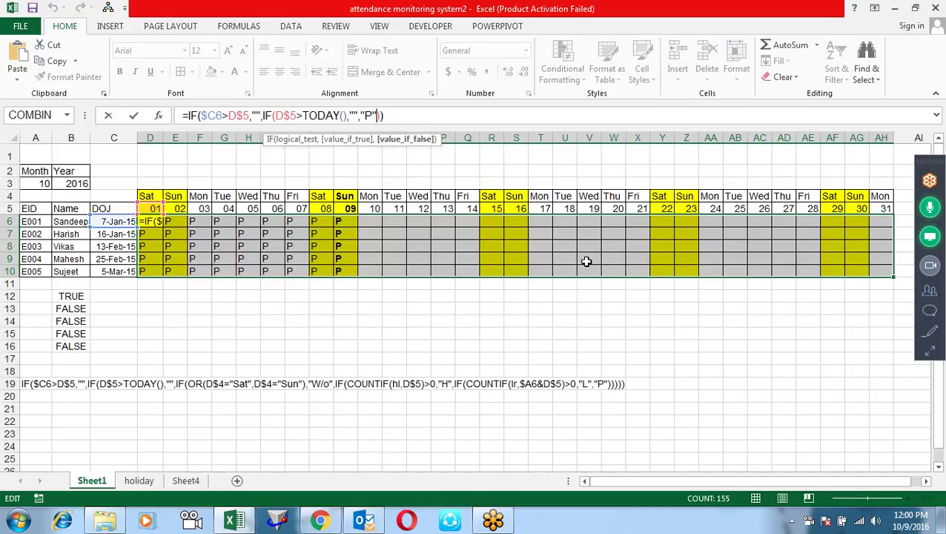
{"action": "key", "text": "BackSpace"}
{"action": "key", "text": "BackSpace"}
{"action": "key", "text": "BackSpace"}
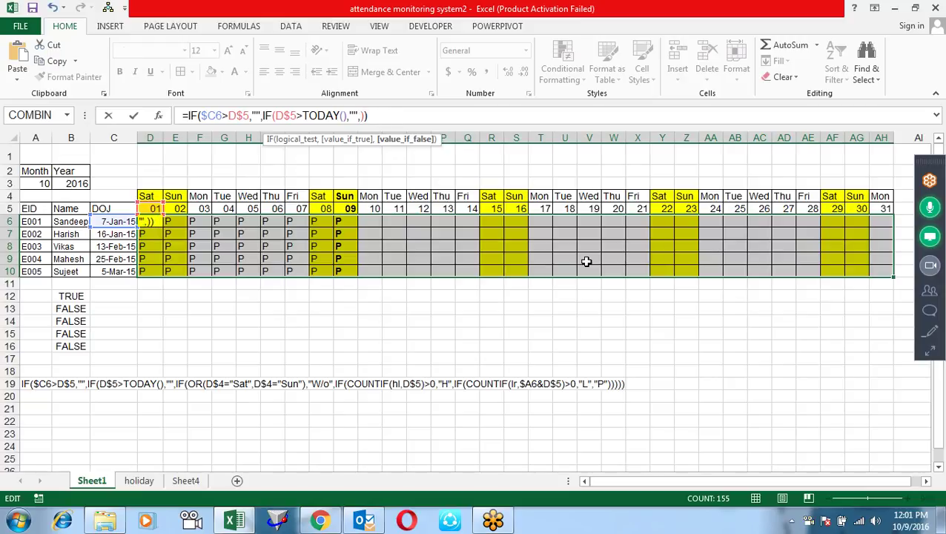
{"action": "type", "text": "if()"}
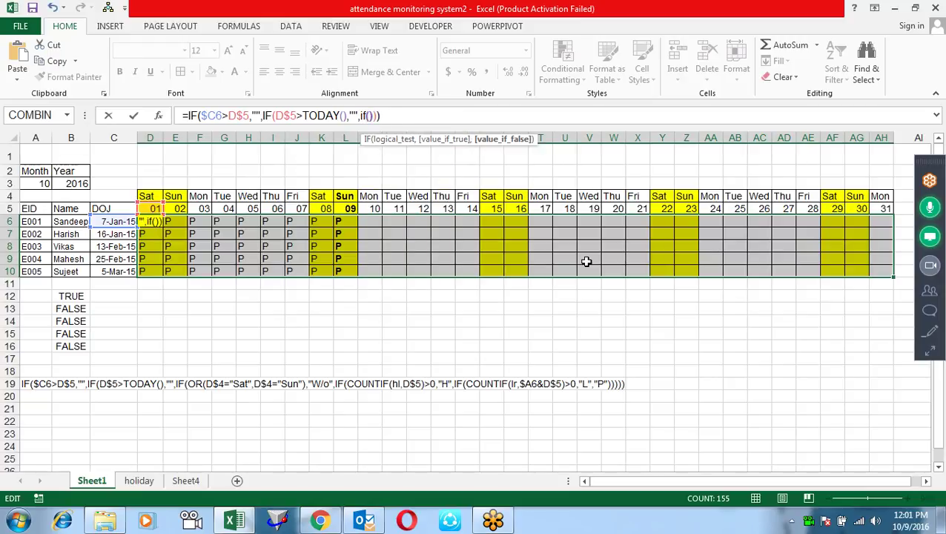
{"action": "key", "text": "Right"}
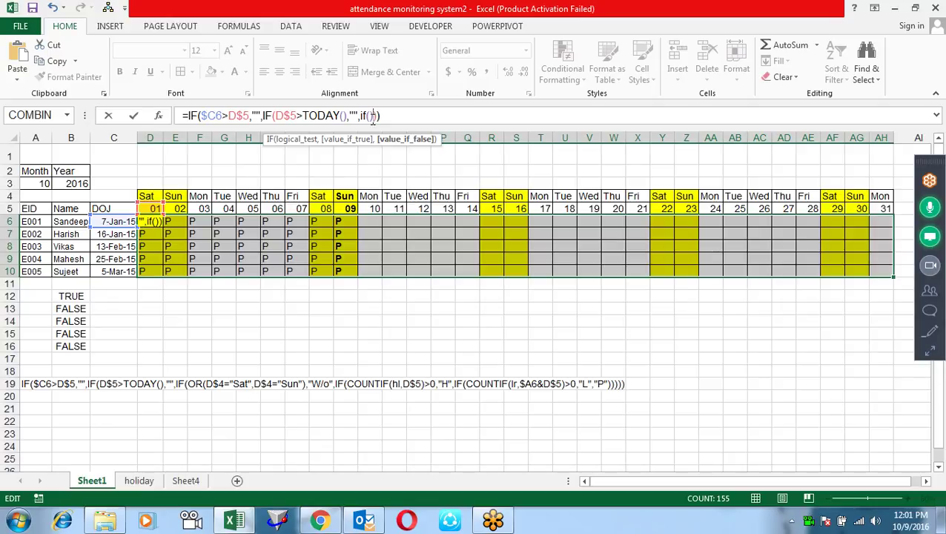
{"action": "left_click", "coordinate": [368, 116]}
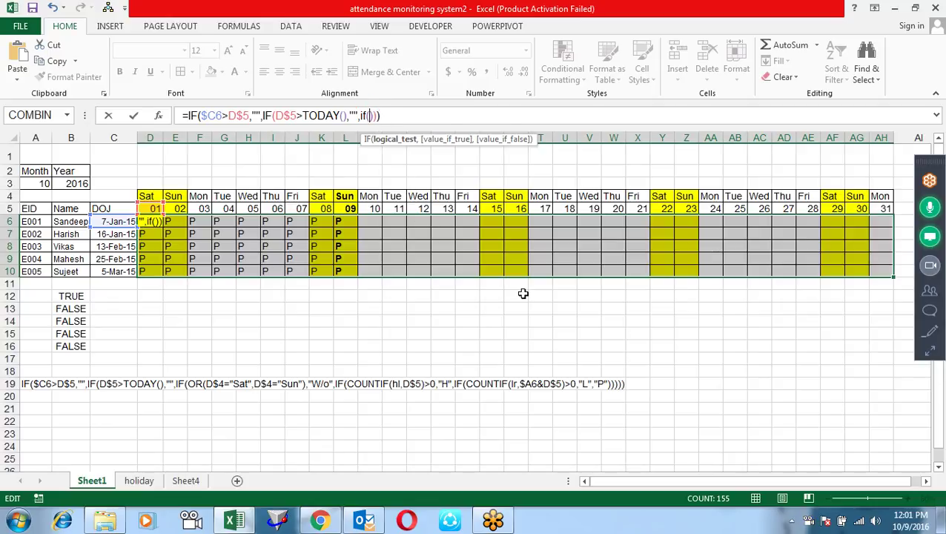
{"action": "type", "text": "OR("}
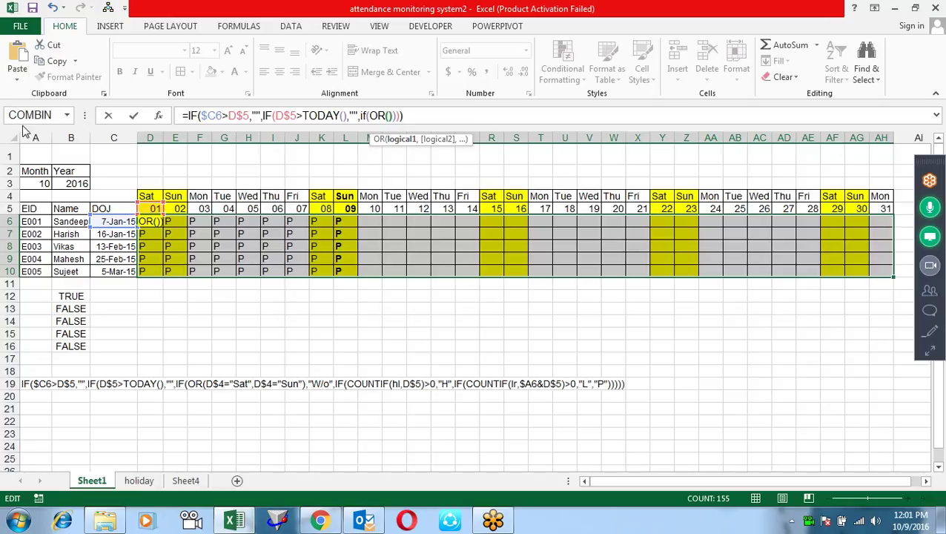
{"action": "left_click", "coordinate": [395, 116]}
{"action": "left_click", "coordinate": [386, 115]}
- Complete it as OR(D$4="Sat",D$4="Sun") returning "W/o", else "P", and fill the grid
{"action": "left_click", "coordinate": [151, 196]}
{"action": "key", "text": "F4"}
{"action": "key", "text": "F4"}
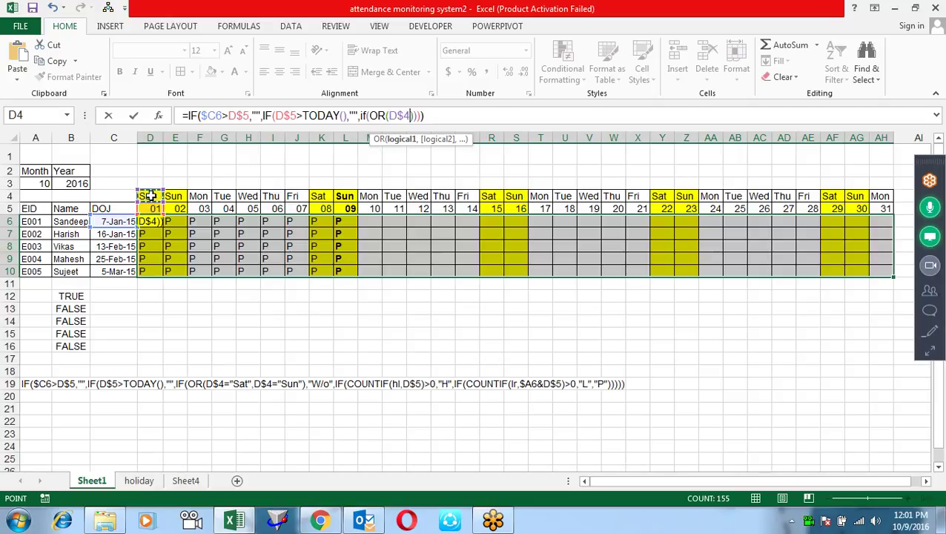
{"action": "type", "text": "=\"Sat\","}
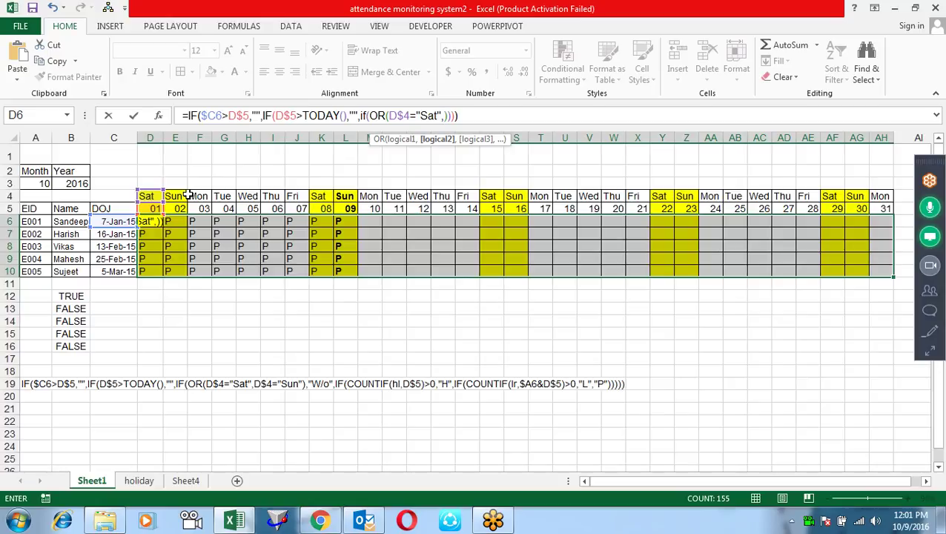
{"action": "left_click", "coordinate": [149, 197]}
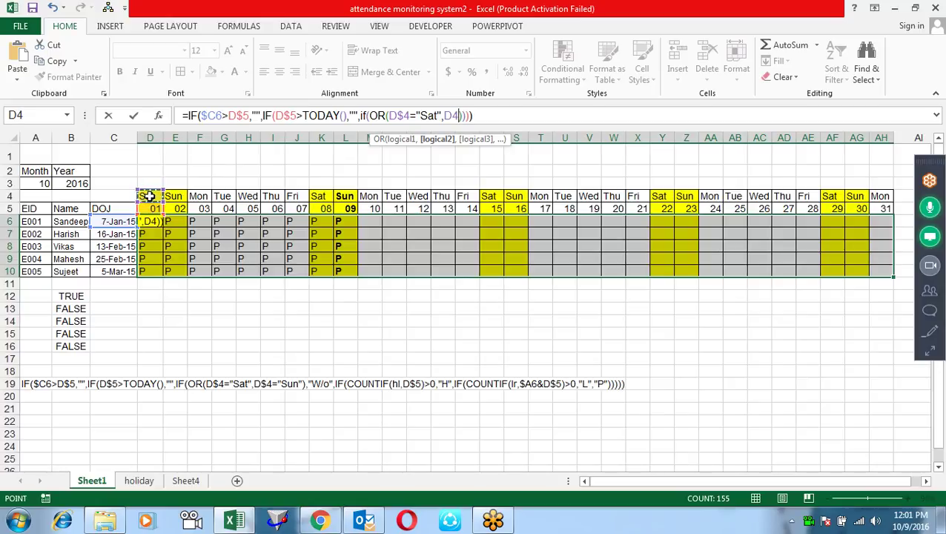
{"action": "key", "text": "F4"}
{"action": "key", "text": "F4"}
{"action": "type", "text": "=\"Sun\""}
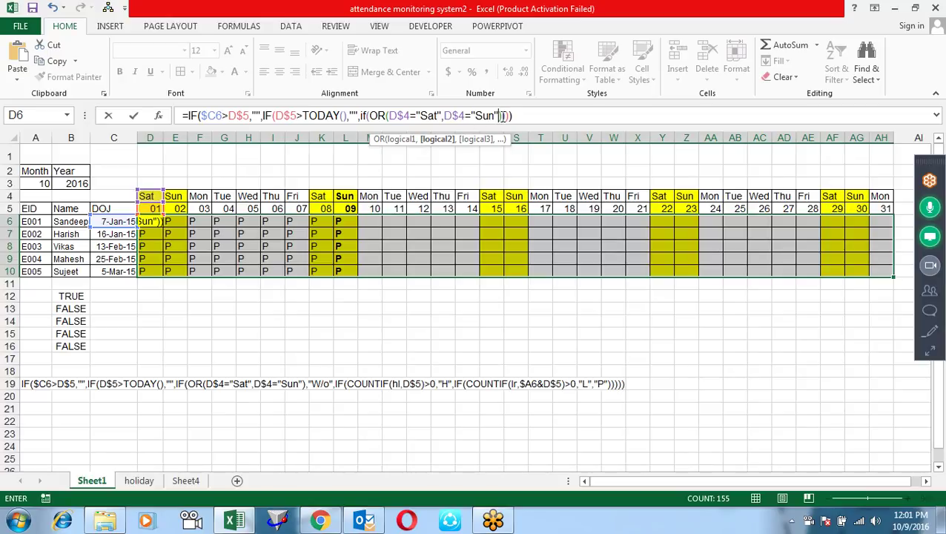
{"action": "left_click", "coordinate": [505, 116]}
{"action": "type", "text": ",\""}
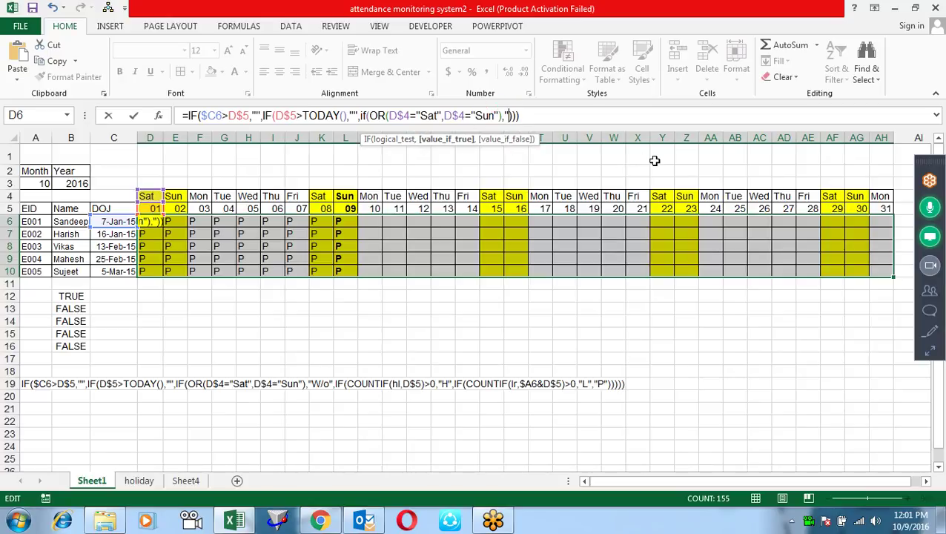
{"action": "type", "text": "W"}
{"action": "type", "text": "/o\""}
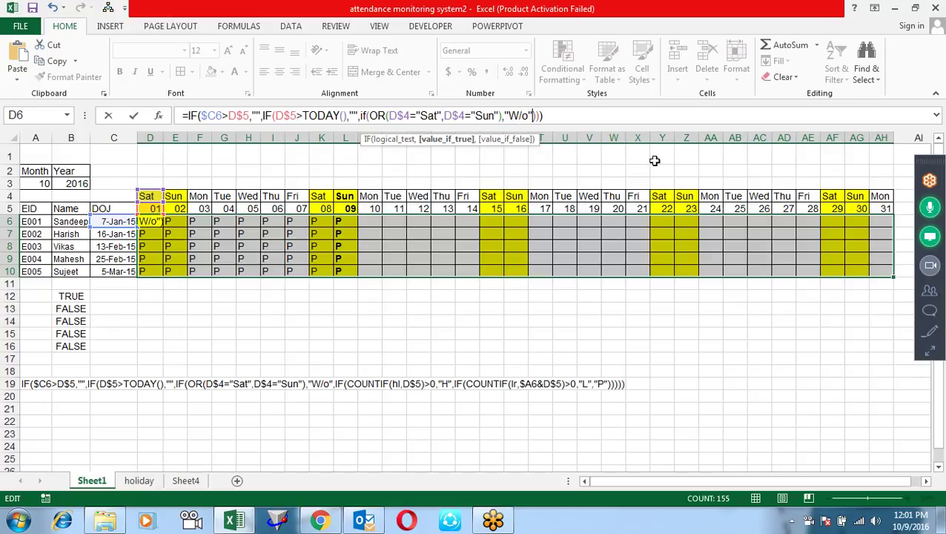
{"action": "type", "text": ",\"P\""}
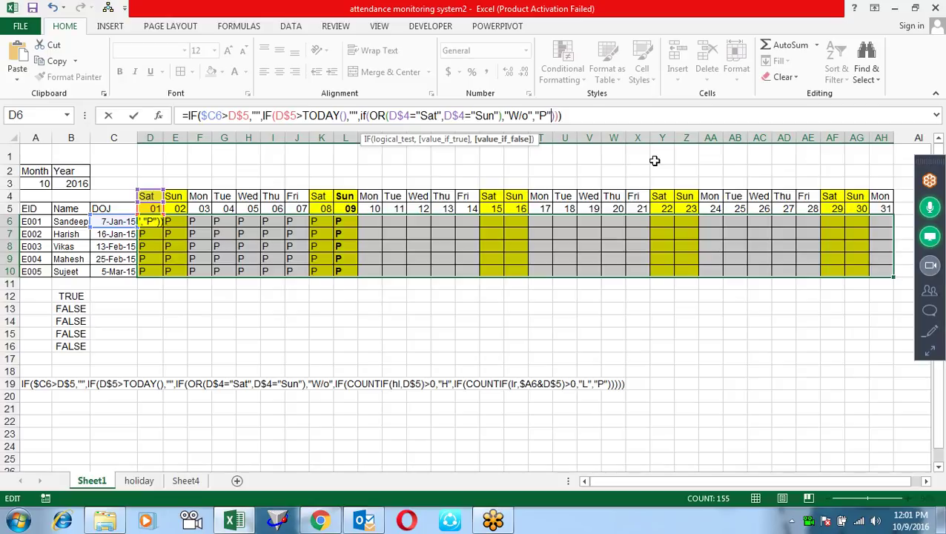
{"action": "key", "text": "ctrl+Return"}
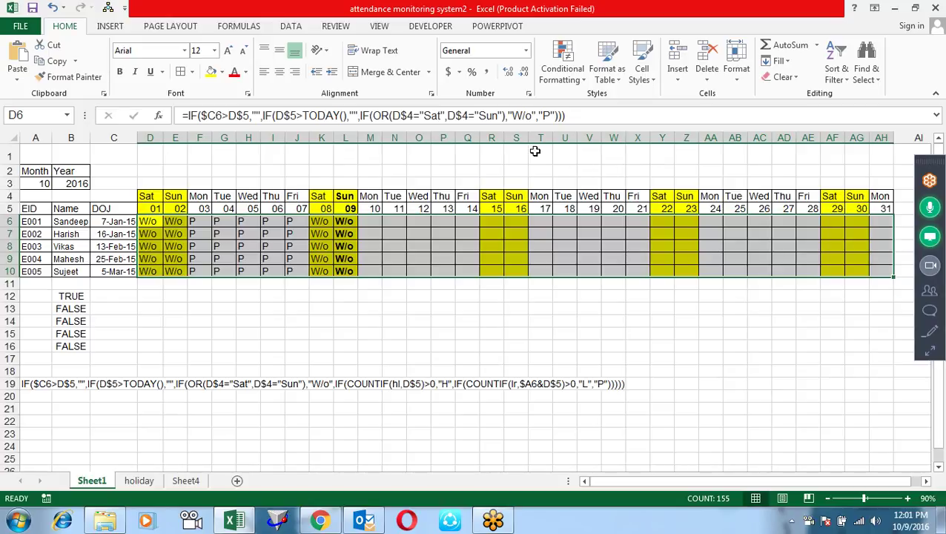
- Replace the final P with a nested IF(COUNTIF(hl, holiday test
{"action": "left_click", "coordinate": [558, 113]}
{"action": "key", "text": "BackSpace"}
{"action": "key", "text": "BackSpace"}
{"action": "key", "text": "BackSpace"}
{"action": "type", "text": "if"}
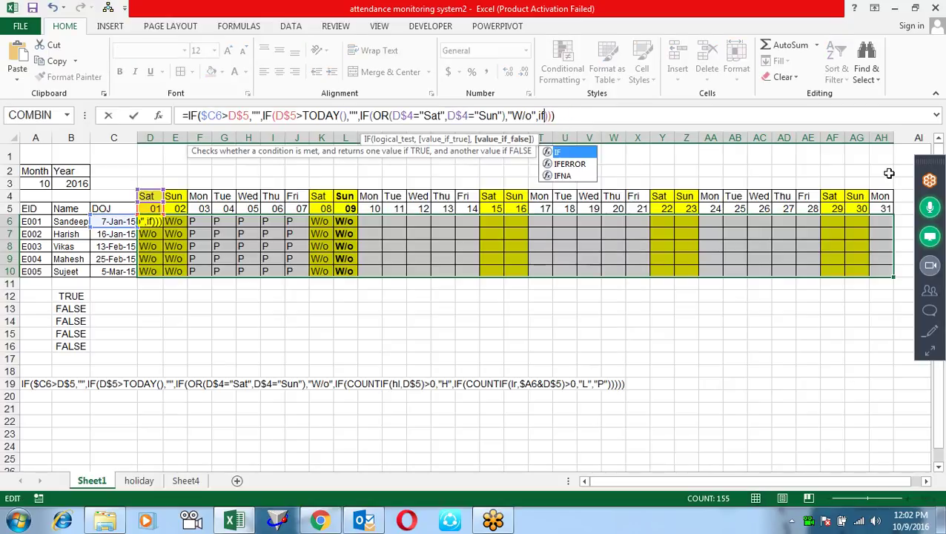
{"action": "type", "text": "()"}
{"action": "left_click", "coordinate": [547, 115]}
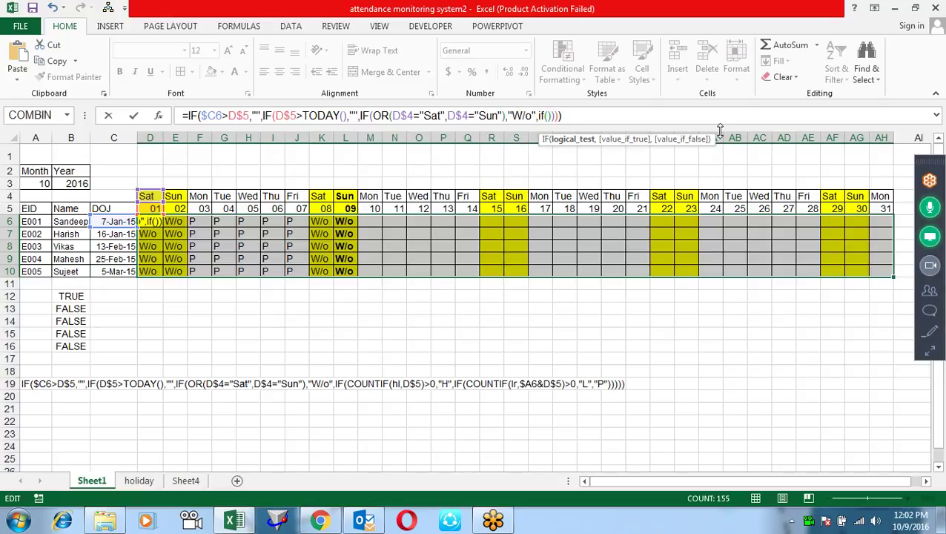
{"action": "type", "text": "count"}
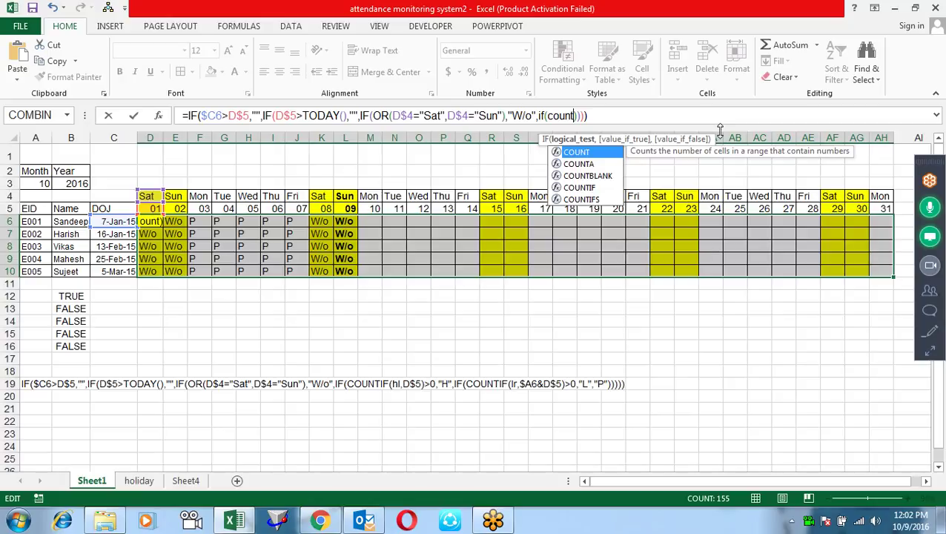
{"action": "type", "text": "if("}
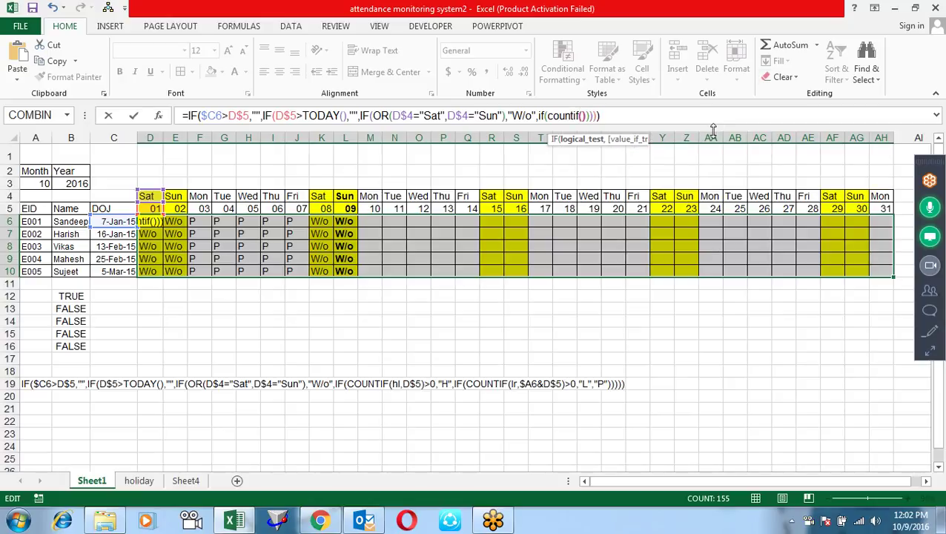
{"action": "left_click", "coordinate": [585, 115]}
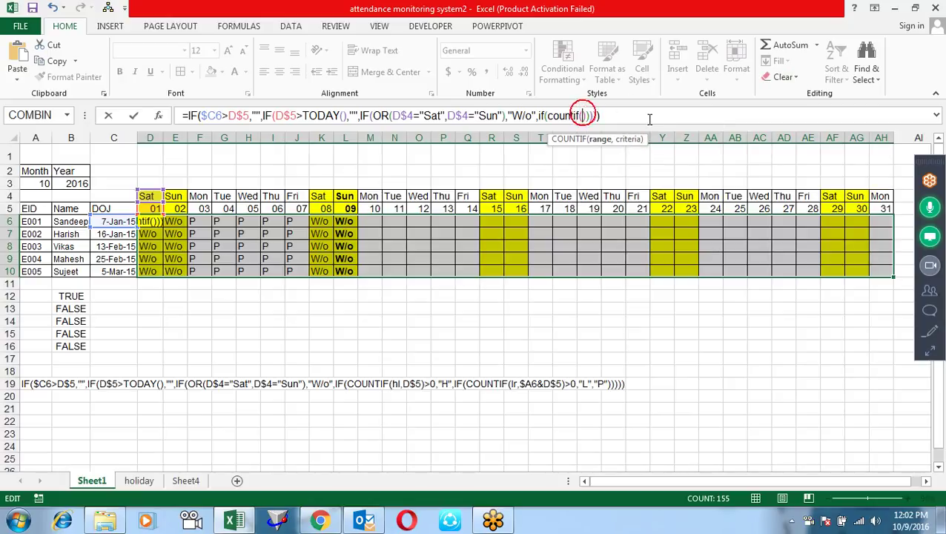
{"action": "type", "text": "hl"}
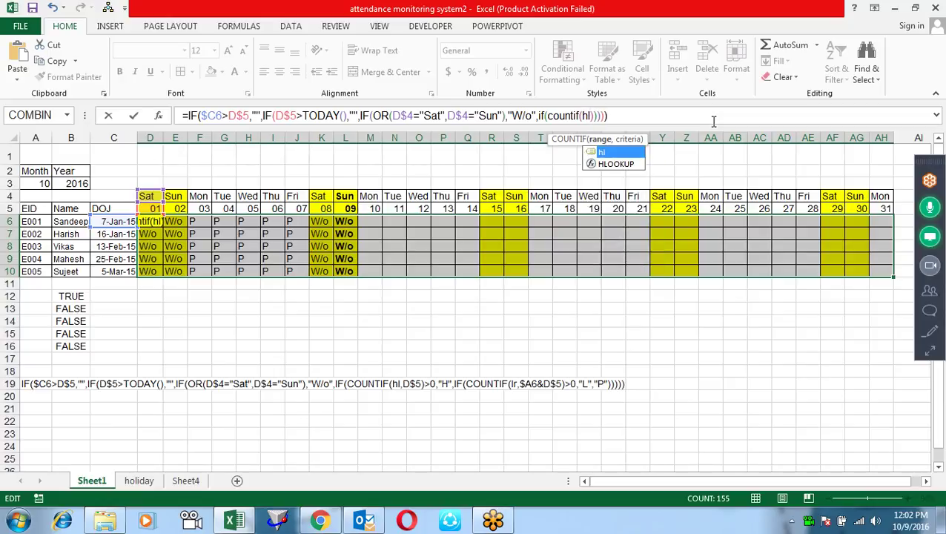
{"action": "type", "text": ","}
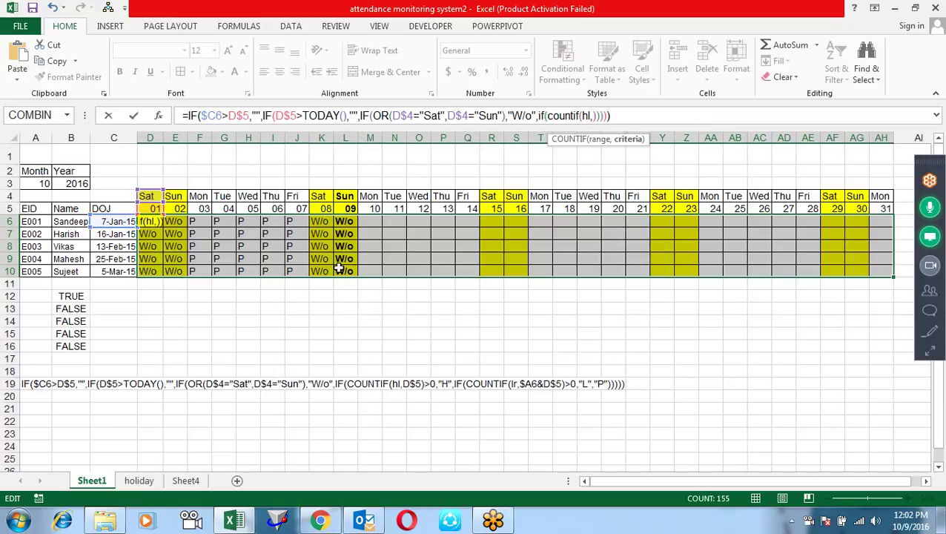
- Finish the test as COUNTIF(hl,D$5)>0 returning "H", else "P", and fill the grid
{"action": "left_click", "coordinate": [158, 210]}
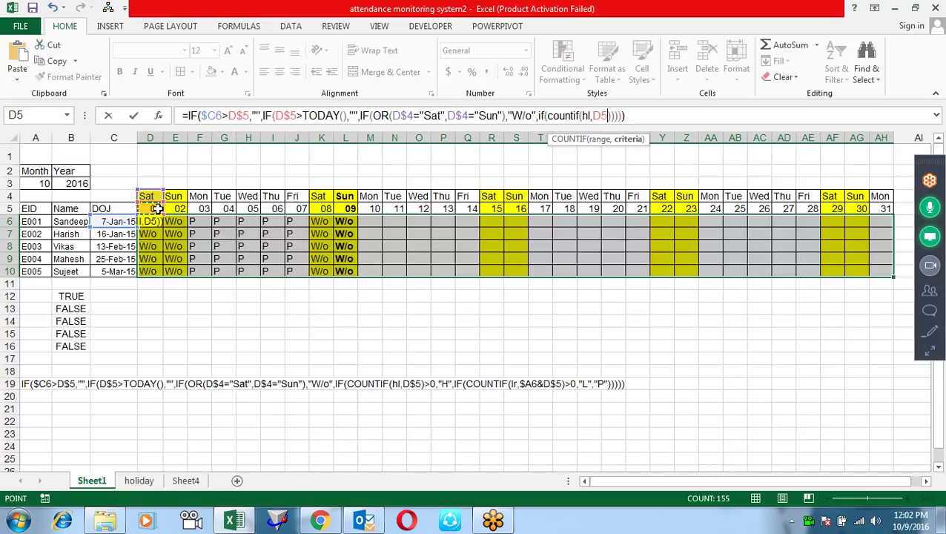
{"action": "key", "text": "F4"}
{"action": "key", "text": "F4"}
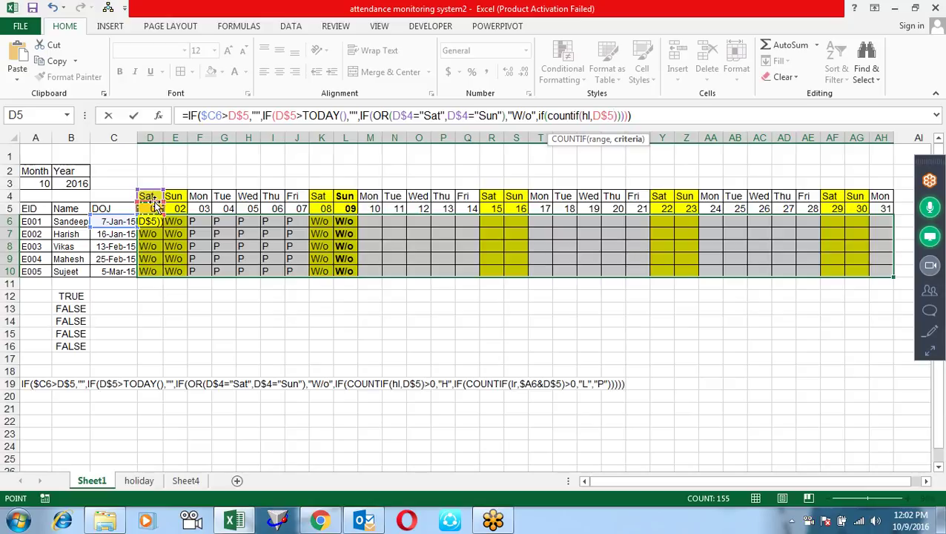
{"action": "left_click", "coordinate": [621, 115]}
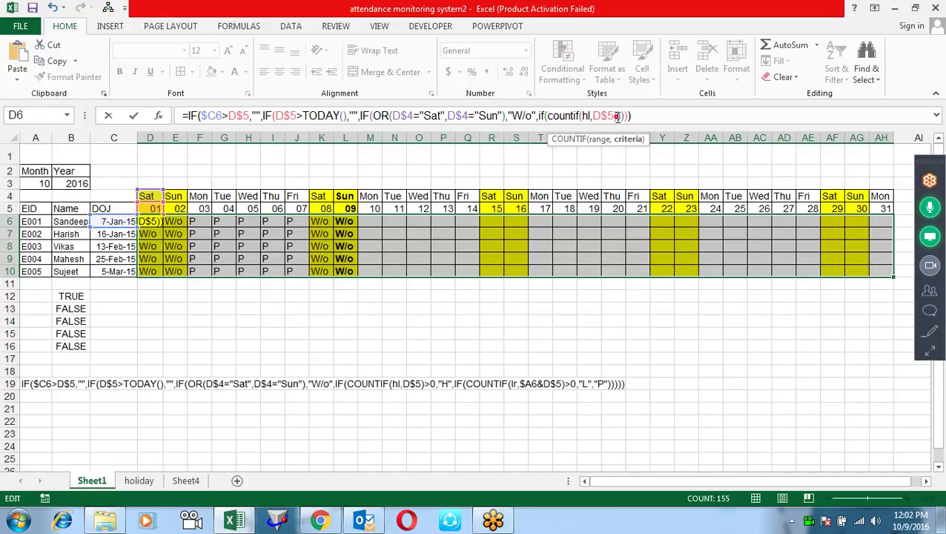
{"action": "key", "text": "Right"}
{"action": "type", "text": ">0,"}
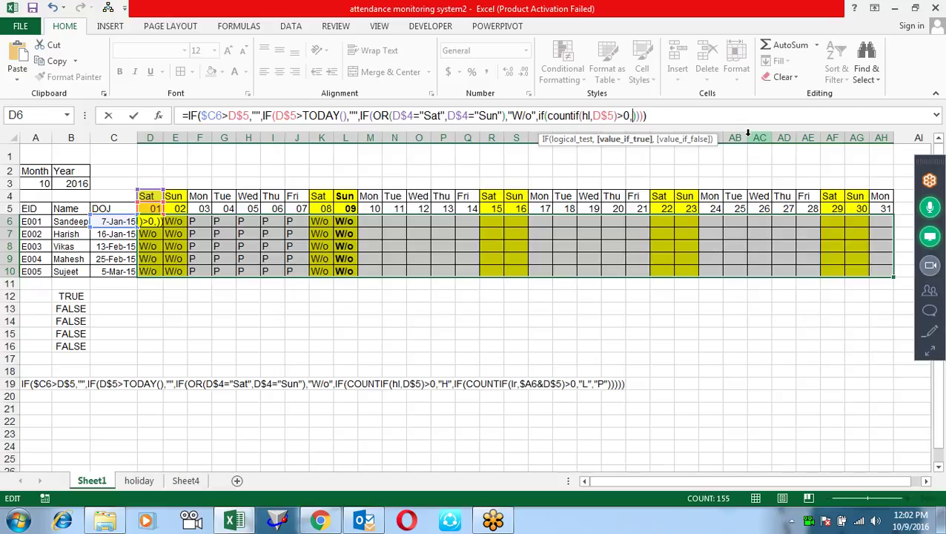
{"action": "type", "text": "\"H\""}
{"action": "type", "text": ",\"P\""}
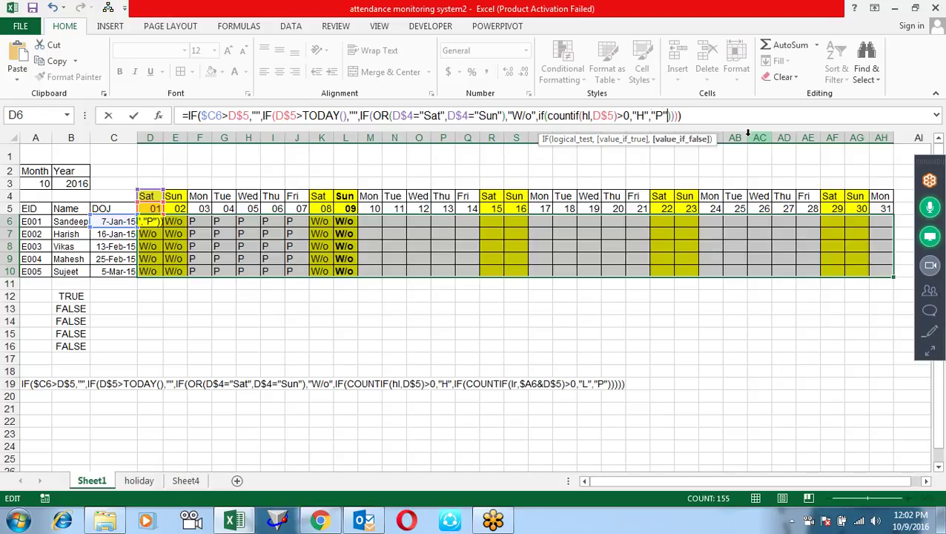
{"action": "key", "text": "ctrl+Return"}
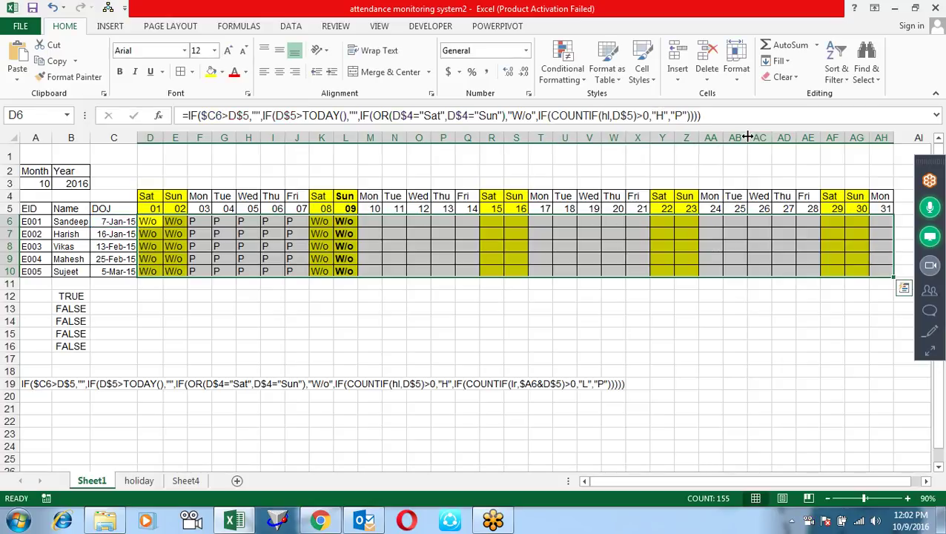
- Set the calendar to month 1, year 2015, and select the D6:AH10 attendance grid
{"action": "left_click", "coordinate": [28, 181]}
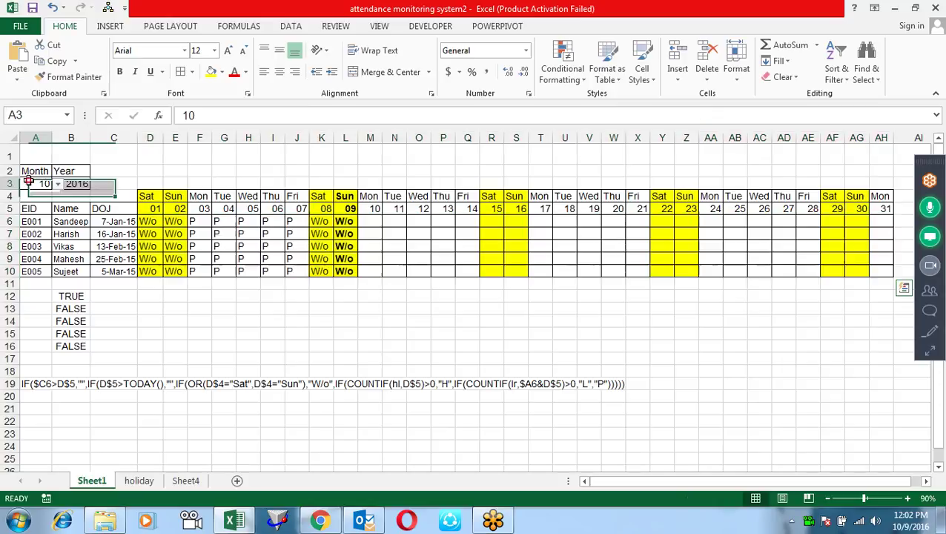
{"action": "type", "text": "1"}
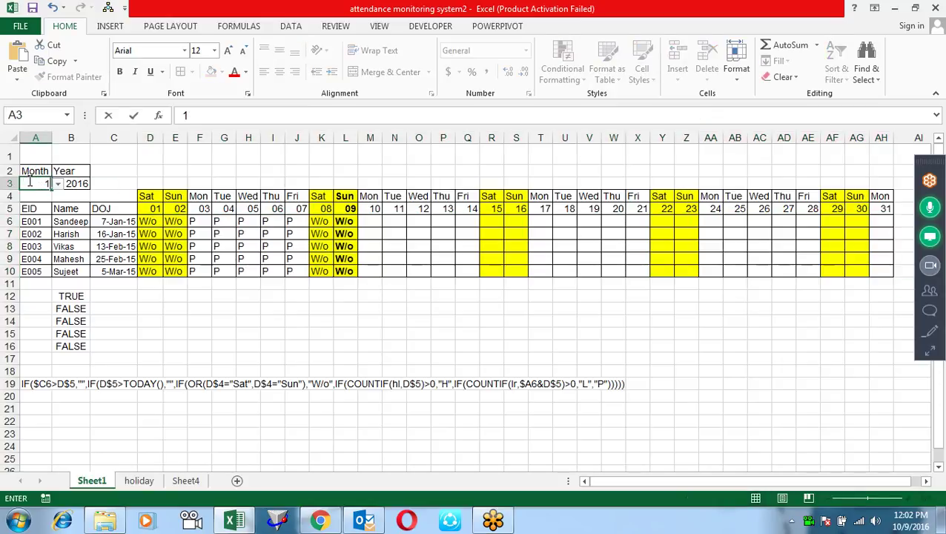
{"action": "key", "text": "Tab"}
{"action": "type", "text": "2015"}
{"action": "key", "text": "Return"}
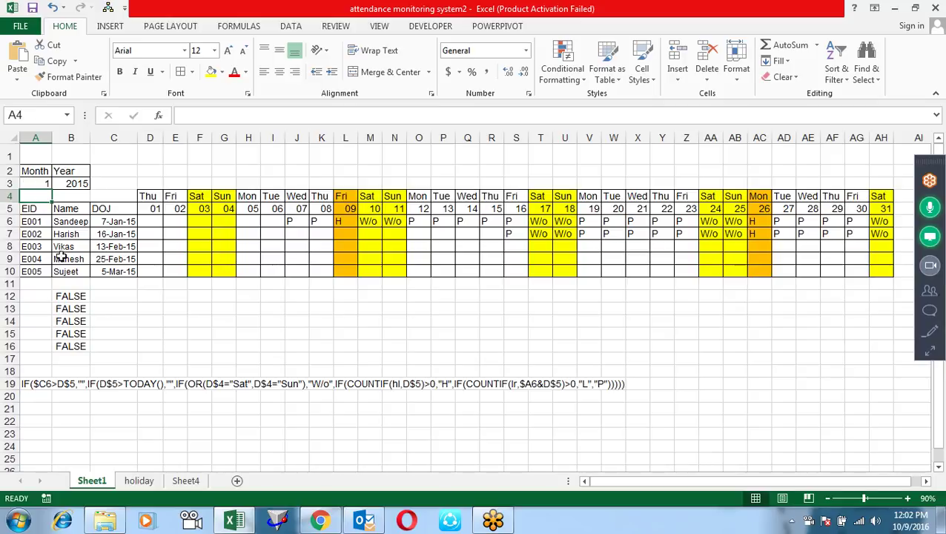
{"action": "mouse_move", "coordinate": [151, 220]}
{"action": "left_mouse_down"}
{"action": "mouse_move", "coordinate": [227, 255]}
{"action": "mouse_move", "coordinate": [886, 267]}
{"action": "left_mouse_up"}
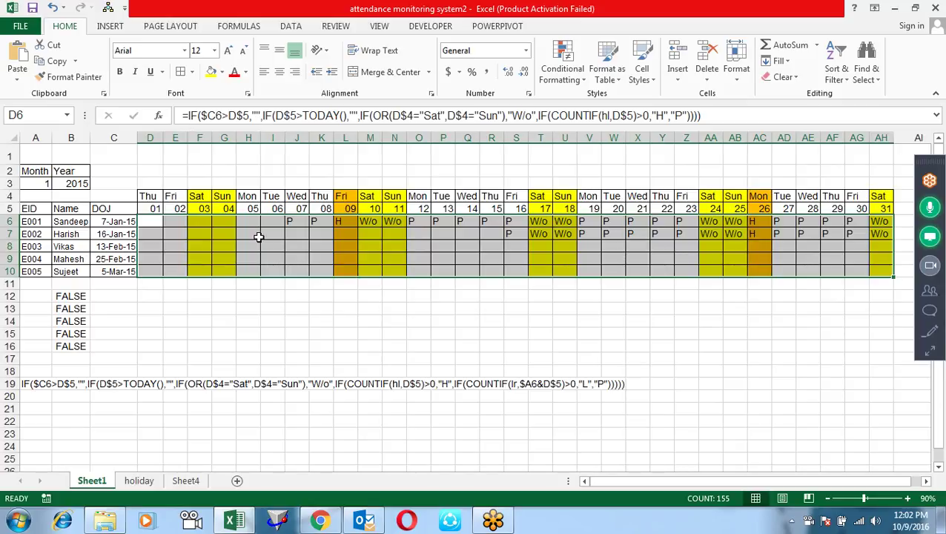
- On Sheet4, delete the Helper values in A2:A5
{"action": "left_click", "coordinate": [179, 481]}
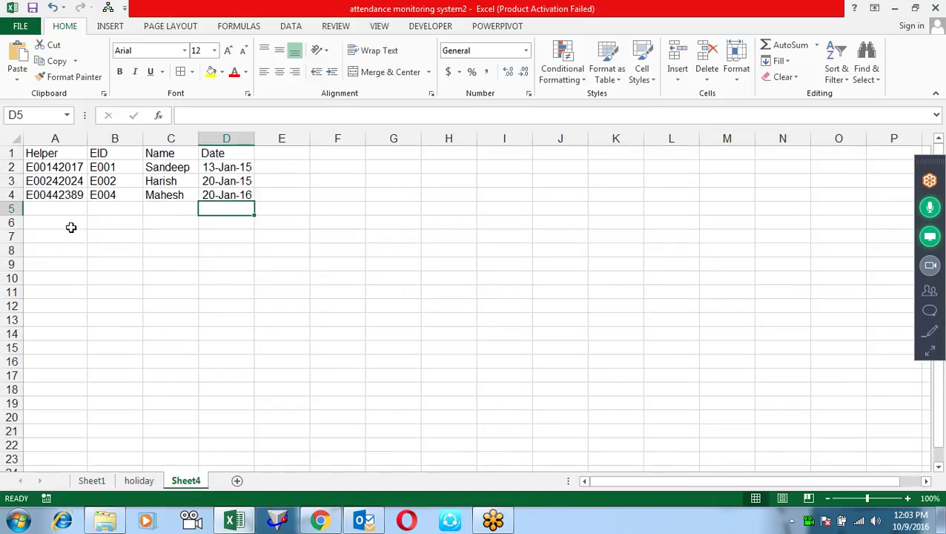
{"action": "left_click", "coordinate": [104, 220]}
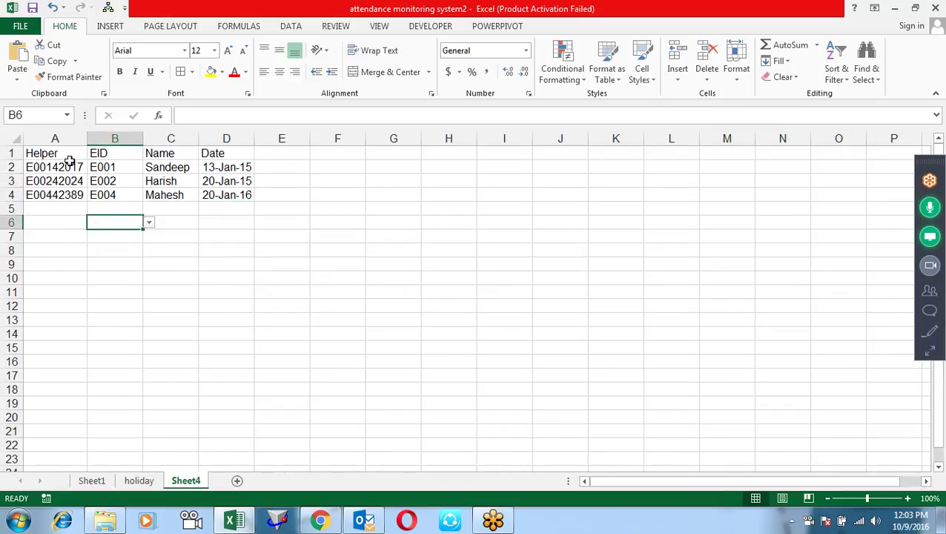
{"action": "left_click_drag", "start_coordinate": [69, 163], "coordinate": [65, 207]}
{"action": "key", "text": "Delete"}
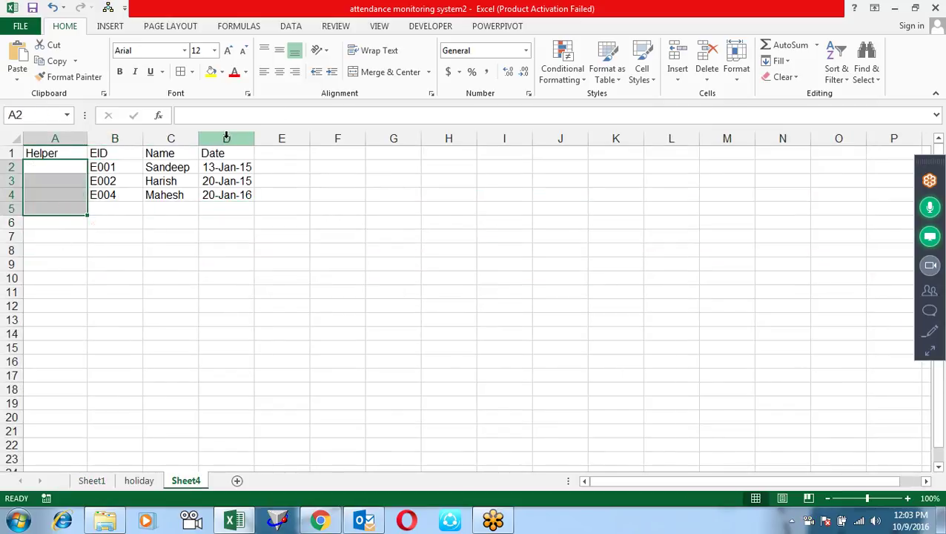
{"action": "left_click", "coordinate": [125, 179]}
{"action": "left_click", "coordinate": [131, 167]}
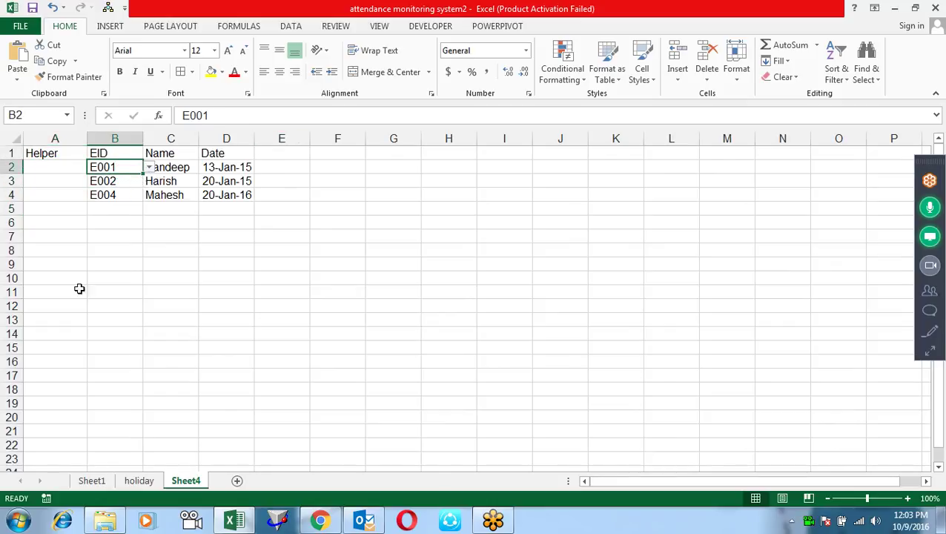
- On Sheet1, name the employee IDs E001–E005 in A6:A10 as eid
{"action": "left_click", "coordinate": [92, 481]}
{"action": "left_click_drag", "start_coordinate": [50, 221], "coordinate": [33, 272]}
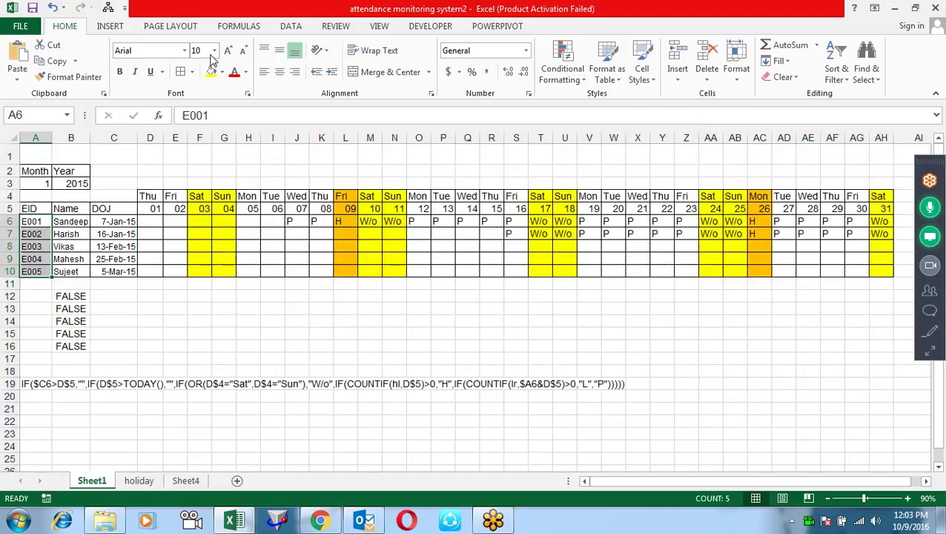
{"action": "left_click", "coordinate": [49, 118]}
{"action": "type", "text": "eid"}
{"action": "key", "text": "Return"}
{"action": "left_click", "coordinate": [289, 283]}
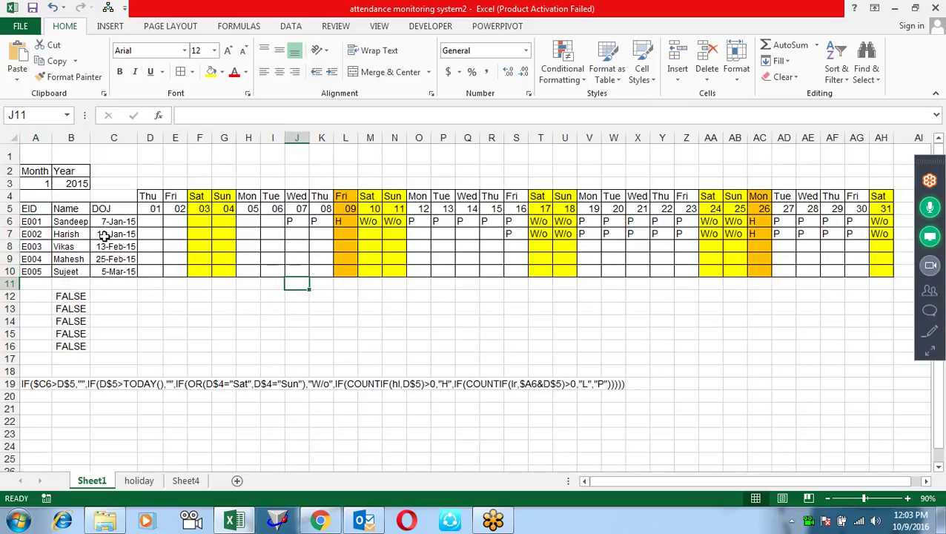
- Select the day 08 column and inspect cell K7's formula
{"action": "left_click_drag", "start_coordinate": [329, 211], "coordinate": [326, 275]}
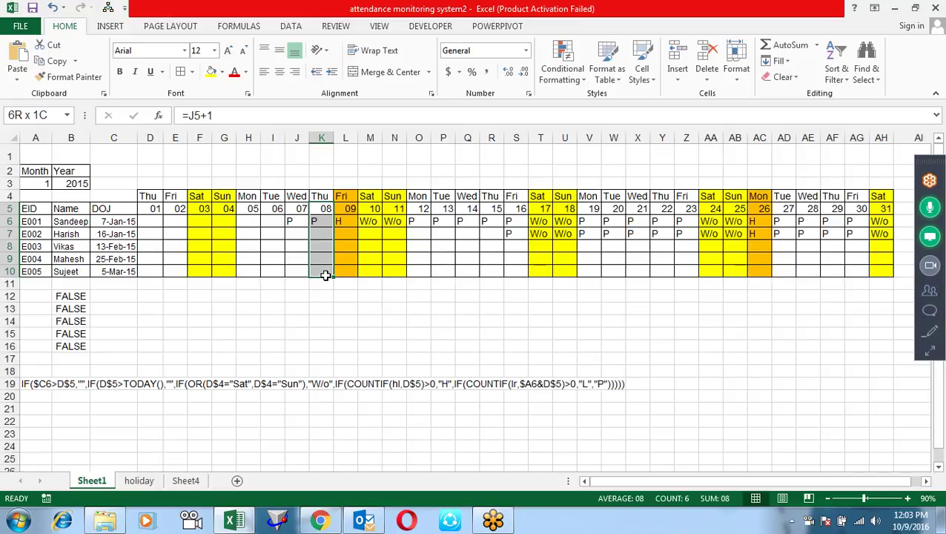
{"action": "left_click_drag", "start_coordinate": [325, 275], "coordinate": [327, 251]}
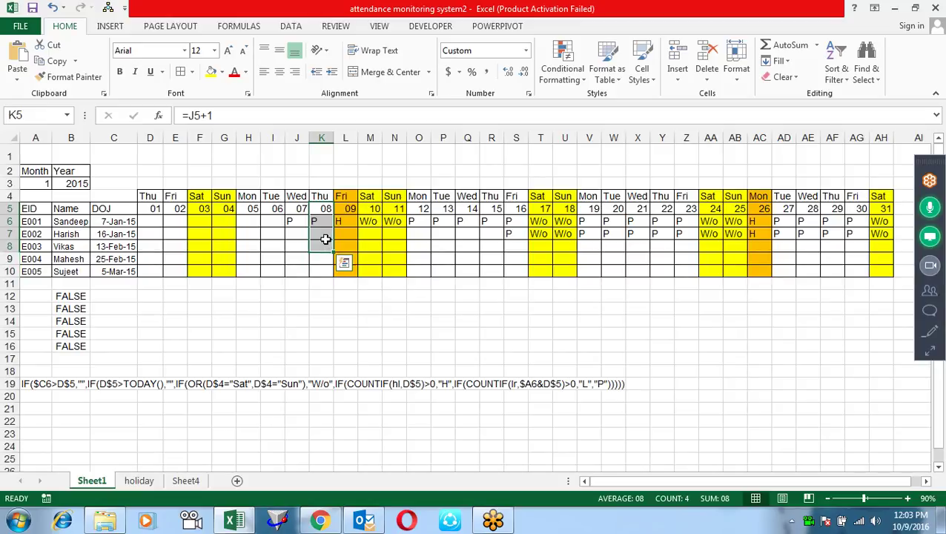
{"action": "left_click", "coordinate": [320, 234]}
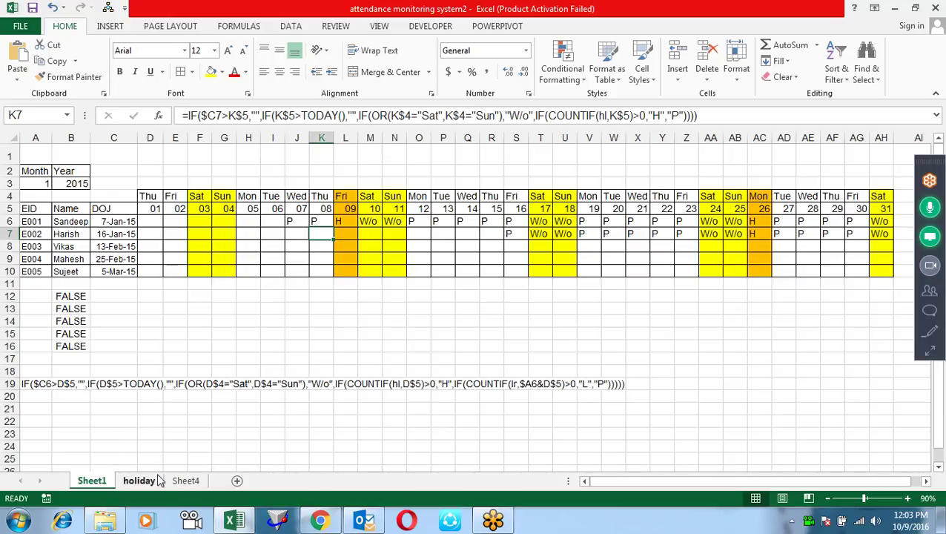
- On Sheet4, check EID cell B2's dropdown of employee IDs
{"action": "left_click", "coordinate": [185, 481]}
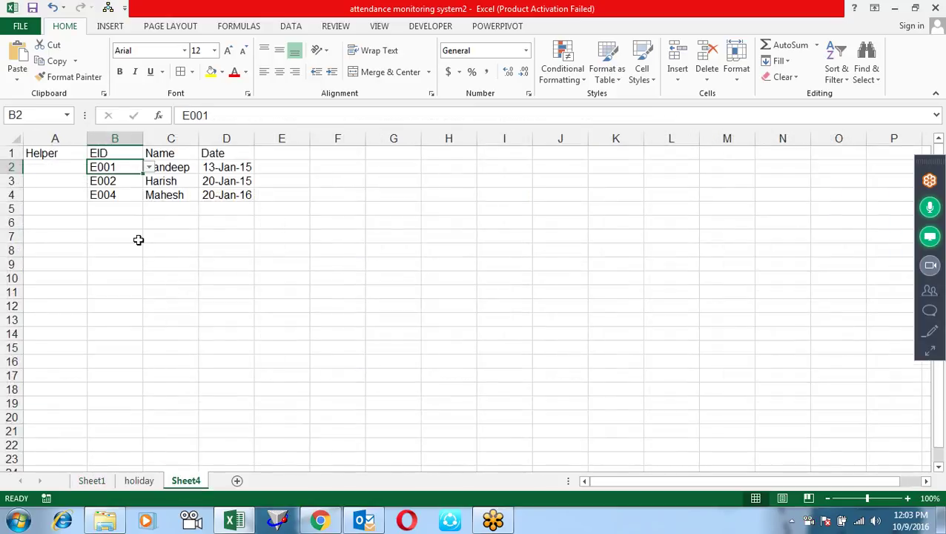
{"action": "left_click", "coordinate": [77, 169]}
{"action": "left_click", "coordinate": [99, 168]}
{"action": "left_click", "coordinate": [150, 170]}
{"action": "left_click", "coordinate": [149, 169]}
- Confirm B2's Data Validation list source is =eid and keep the settings
{"action": "left_click", "coordinate": [304, 27]}
{"action": "left_click", "coordinate": [576, 52]}
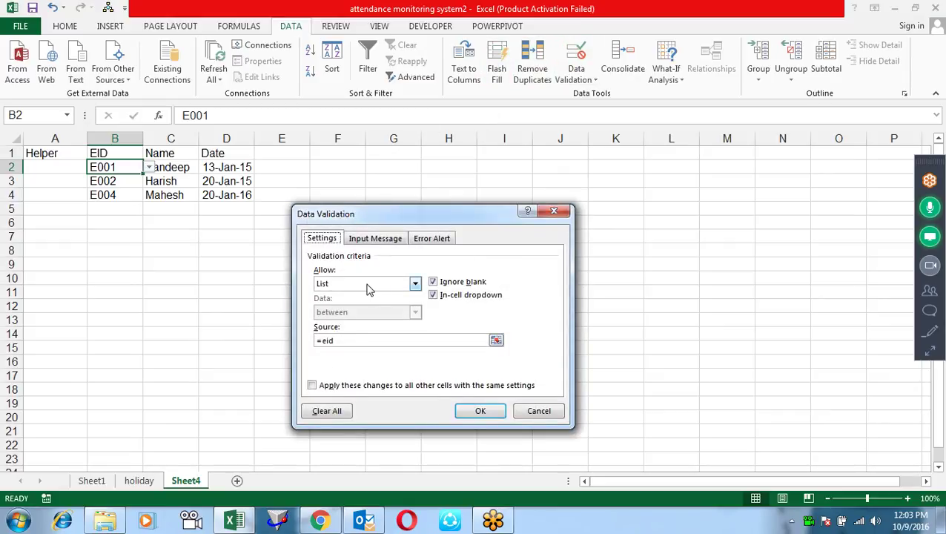
{"action": "left_click", "coordinate": [351, 340]}
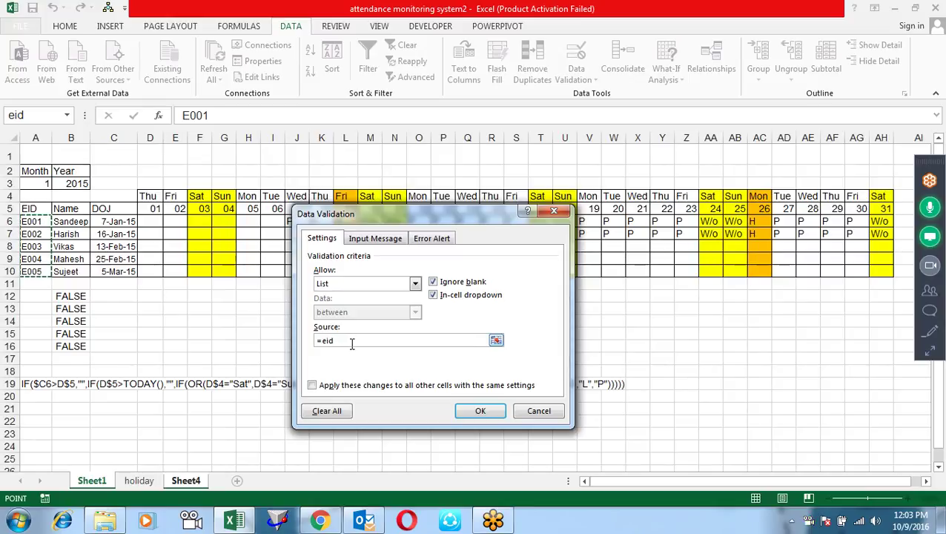
{"action": "left_click", "coordinate": [477, 411]}
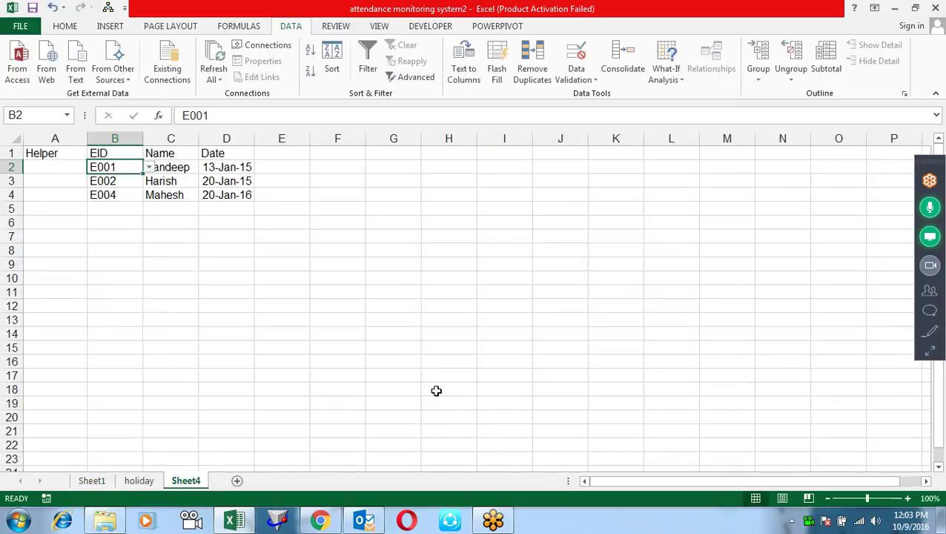
{"action": "left_click", "coordinate": [124, 210]}
- Enter =B2&D2 in Sheet4's A2 and fill it down the Helper column
{"action": "left_click", "coordinate": [62, 169]}
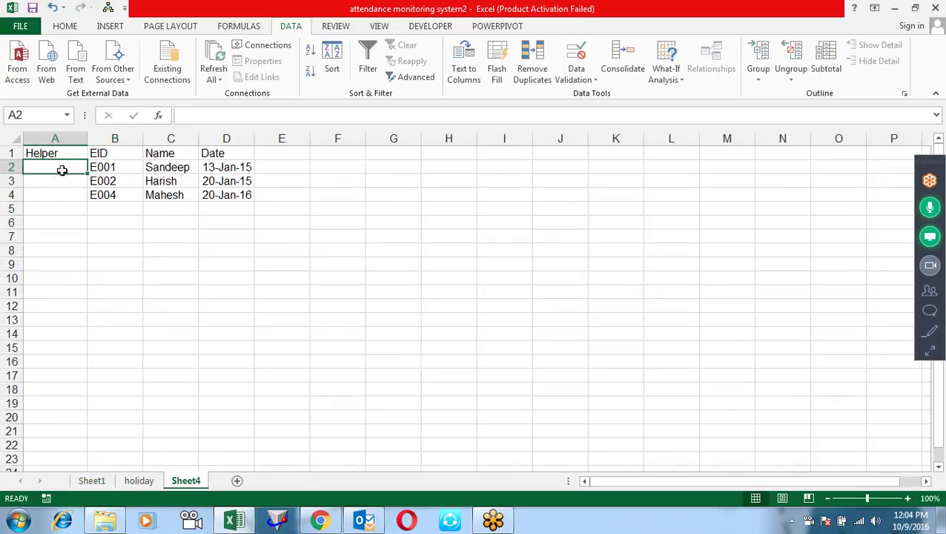
{"action": "type", "text": "="}
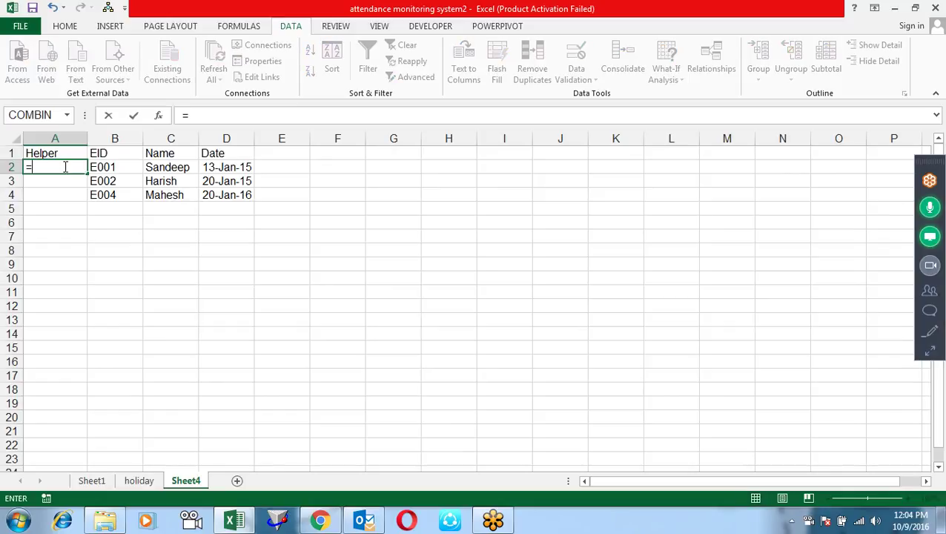
{"action": "key", "text": "Right"}
{"action": "type", "text": "&"}
{"action": "left_click", "coordinate": [225, 170]}
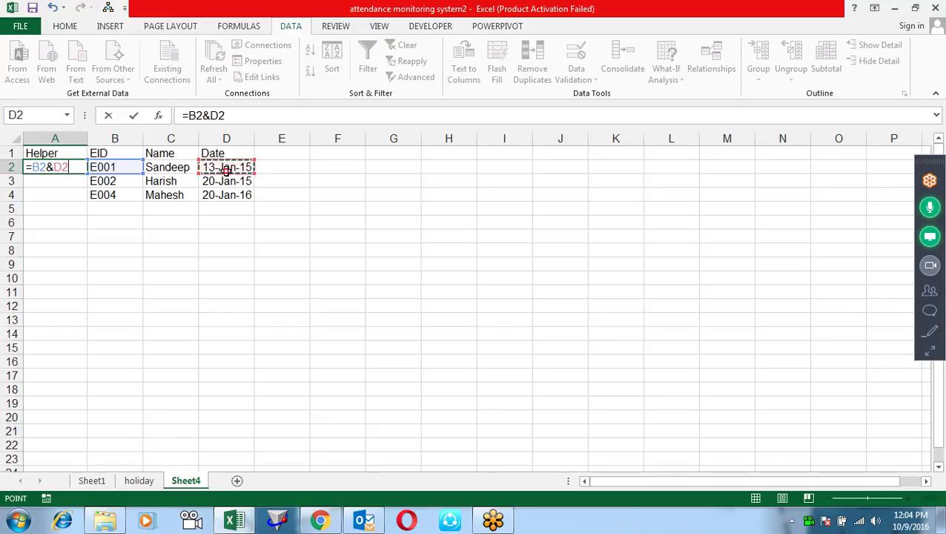
{"action": "key", "text": "Return"}
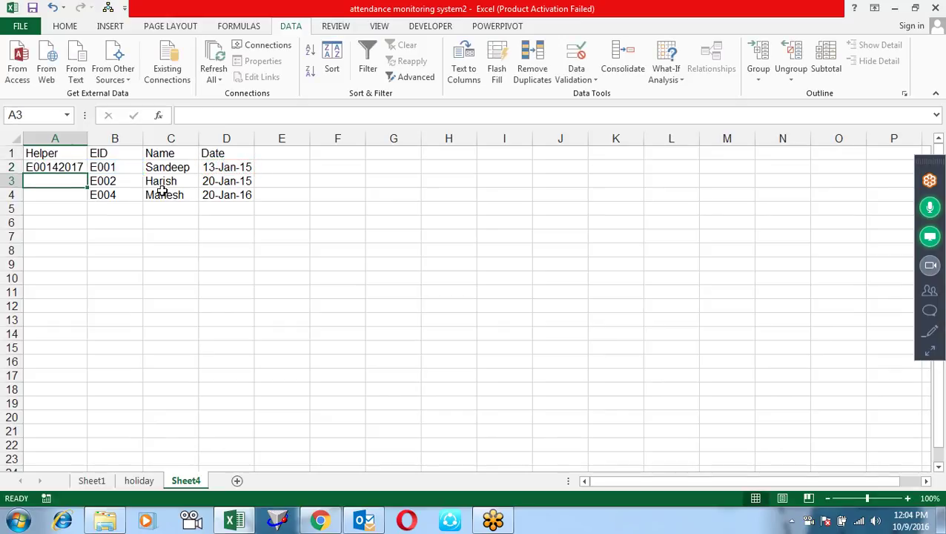
{"action": "left_click", "coordinate": [80, 168]}
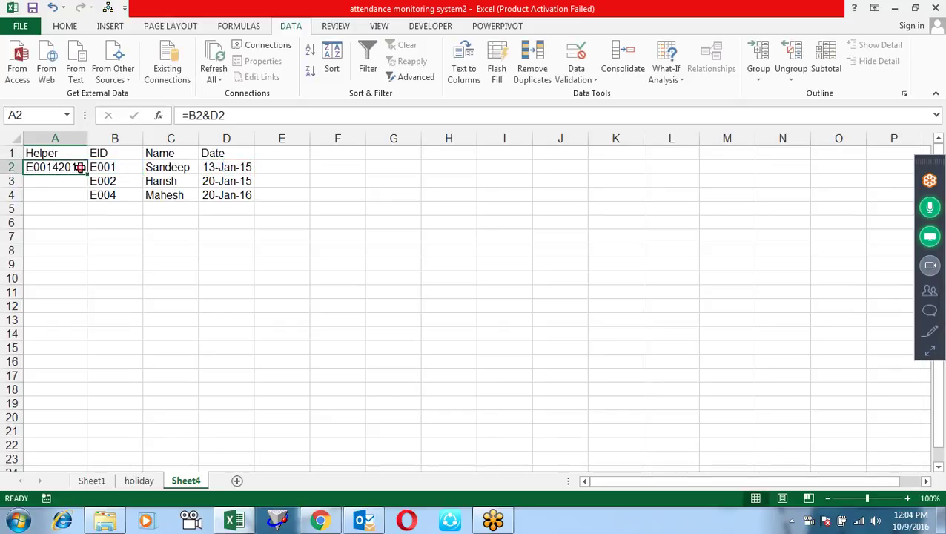
{"action": "left_click_drag", "start_coordinate": [88, 172], "coordinate": [90, 426]}
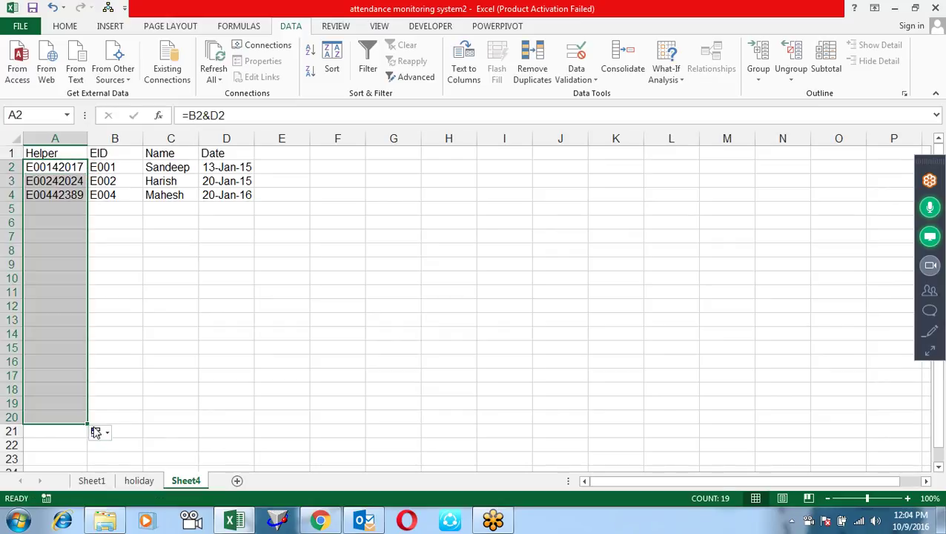
- Check the date 13-Jan-15 in D2, then cycle through the sheet tabs back to Sheet1
{"action": "left_click", "coordinate": [243, 279]}
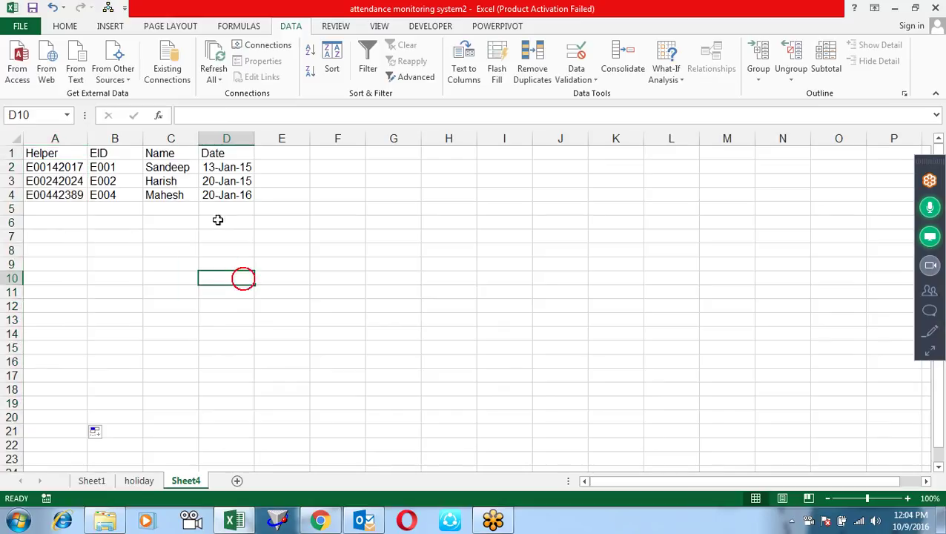
{"action": "left_click", "coordinate": [210, 170]}
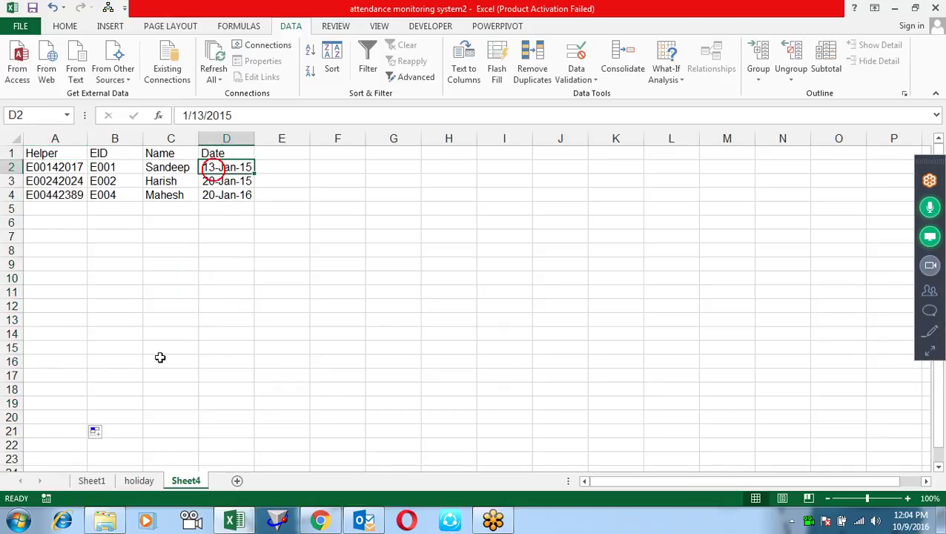
{"action": "left_click", "coordinate": [93, 481]}
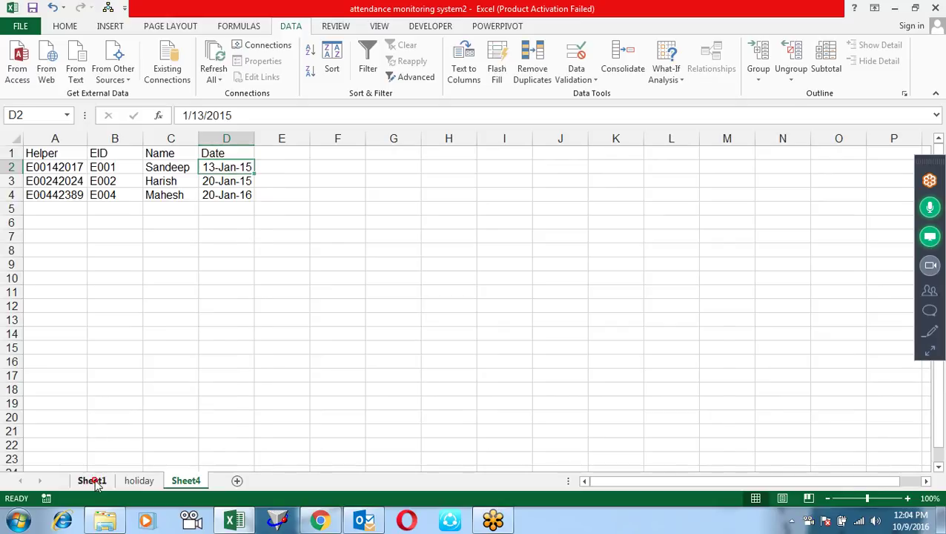
{"action": "left_click", "coordinate": [144, 484]}
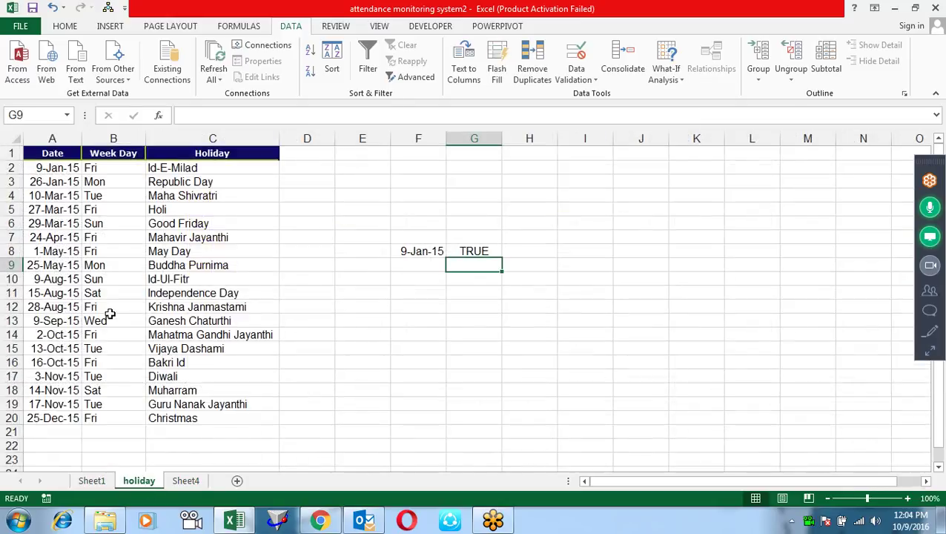
{"action": "left_click", "coordinate": [185, 486]}
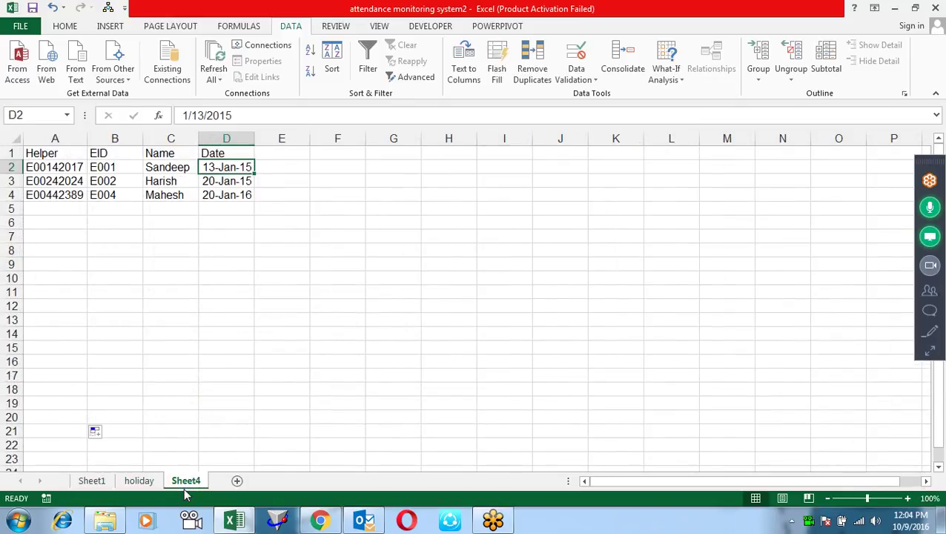
{"action": "left_click", "coordinate": [92, 481]}
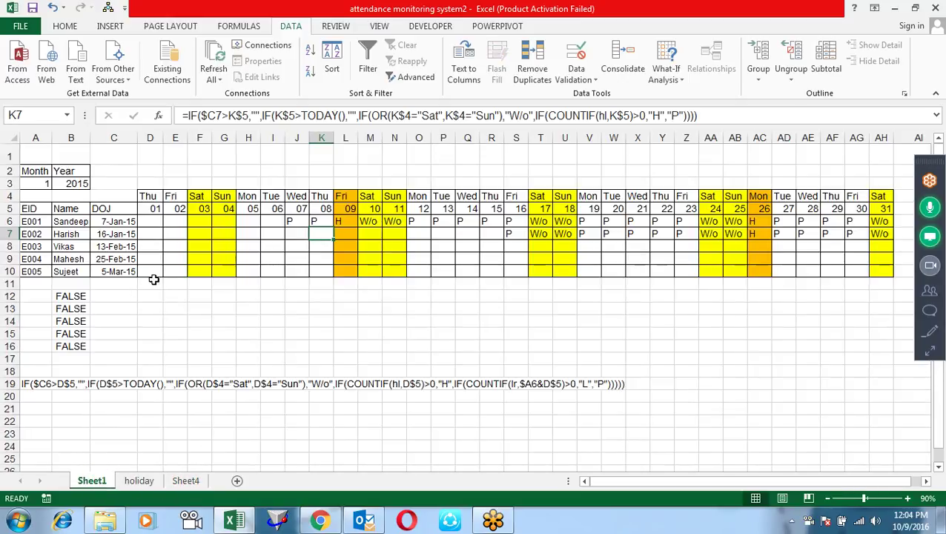
- Start a COUNTIF formula in Sheet1's C12, cancel it, and switch to Sheet4
{"action": "left_click", "coordinate": [121, 299]}
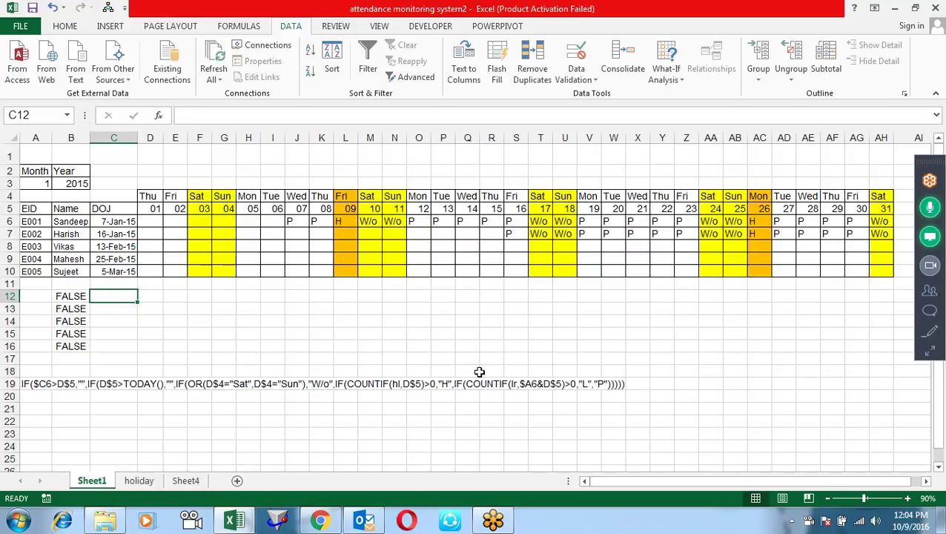
{"action": "type", "text": "="}
{"action": "type", "text": "count"}
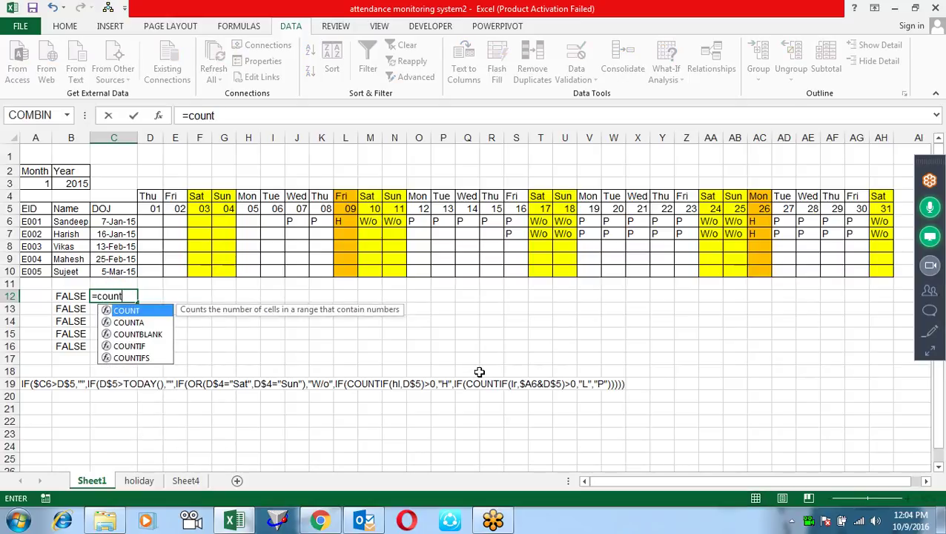
{"action": "type", "text": "if"}
{"action": "key", "text": "Tab"}
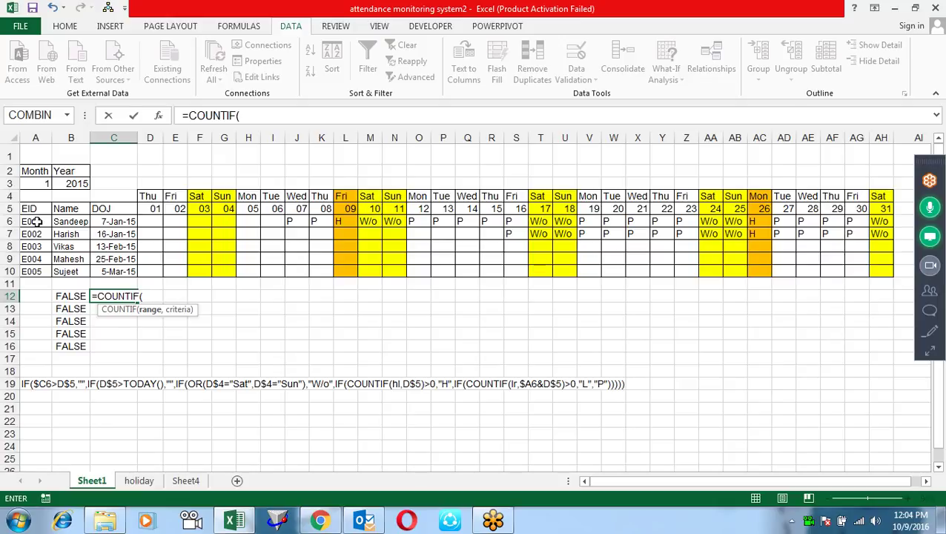
{"action": "key", "text": "Escape"}
{"action": "left_click", "coordinate": [194, 480]}
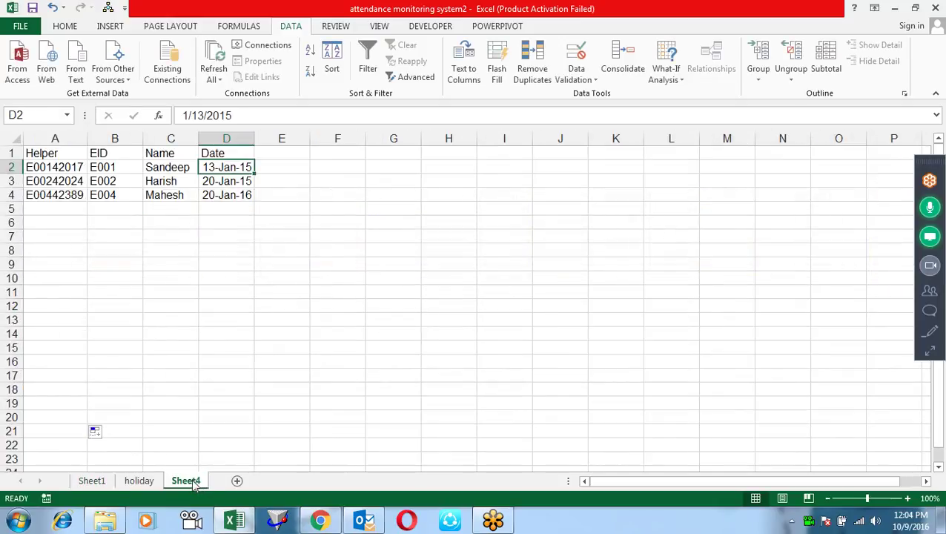
- Name Sheet4's Helper cells A2:A23 'lr' via the Name Box, then go to Sheet1
{"action": "left_click_drag", "start_coordinate": [56, 169], "coordinate": [59, 456]}
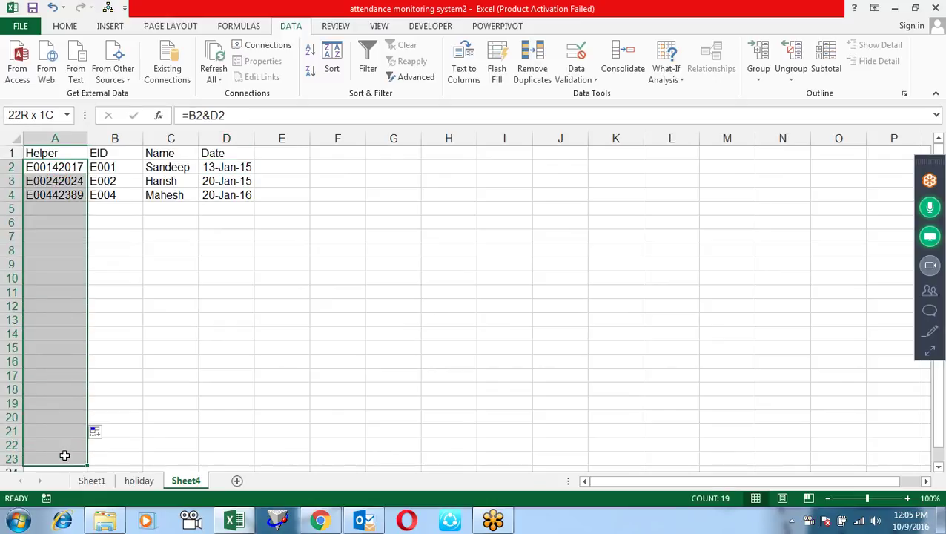
{"action": "left_click", "coordinate": [37, 117]}
{"action": "type", "text": "lr"}
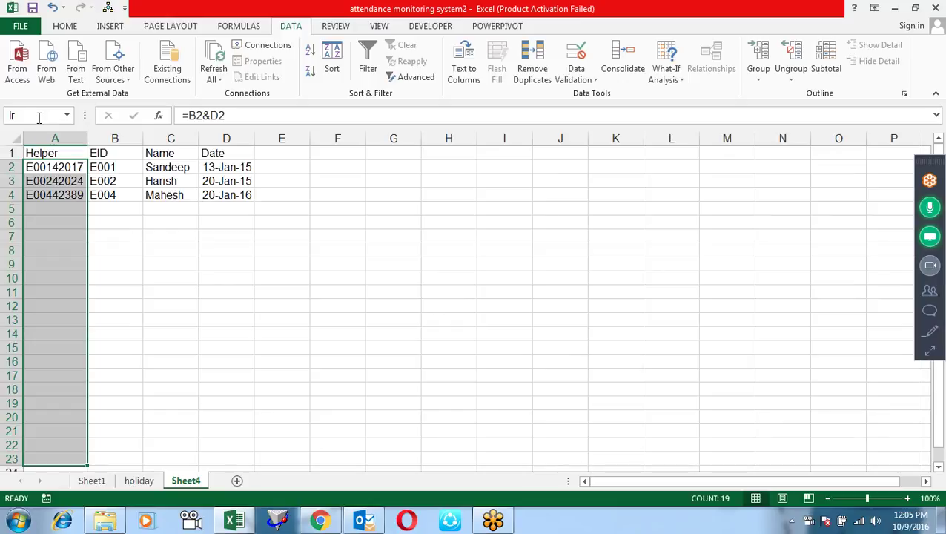
{"action": "left_click", "coordinate": [92, 481]}
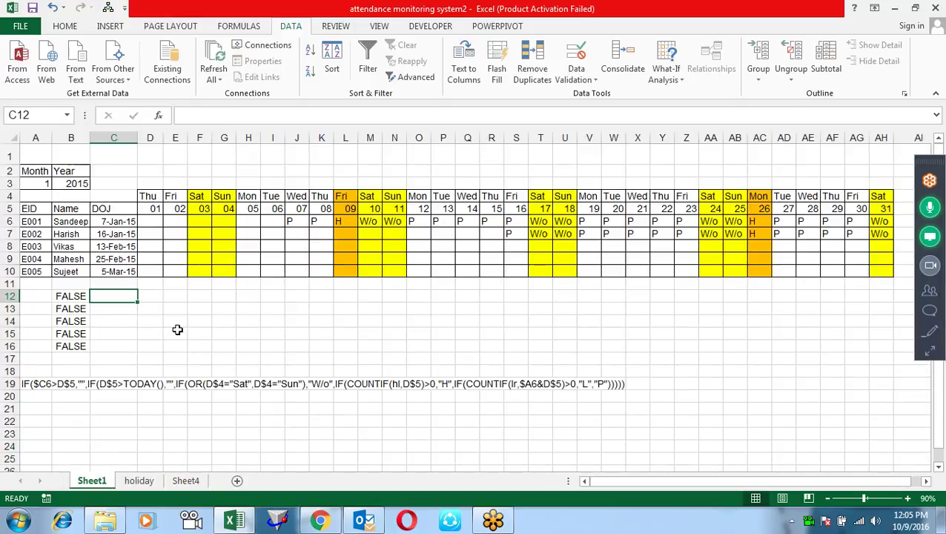
- Enter the leave test =COUNTIF(lr,$A6&D$5)>0 in C12, with mixed references set via F4
{"action": "type", "text": "=coun"}
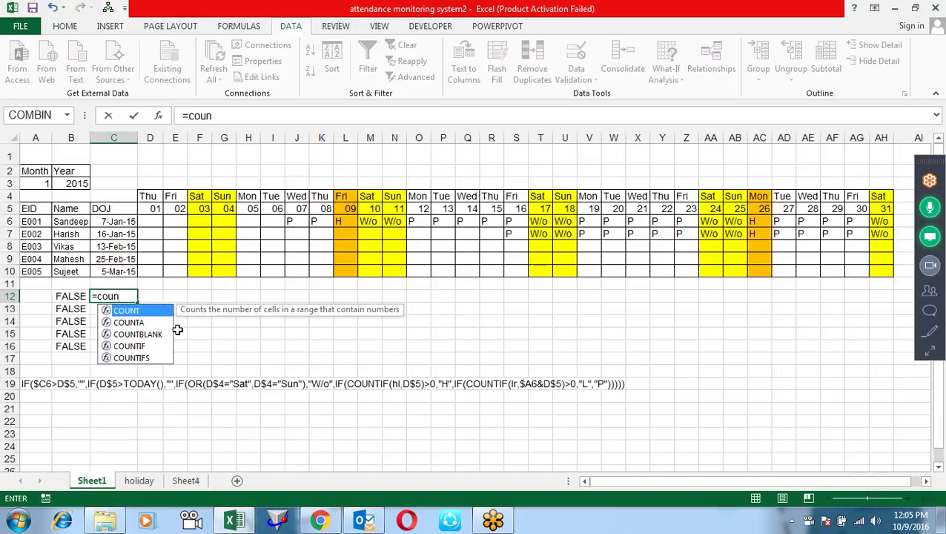
{"action": "key", "text": "Down"}
{"action": "key", "text": "Down"}
{"action": "key", "text": "Down"}
{"action": "key", "text": "Tab"}
{"action": "type", "text": "lr,"}
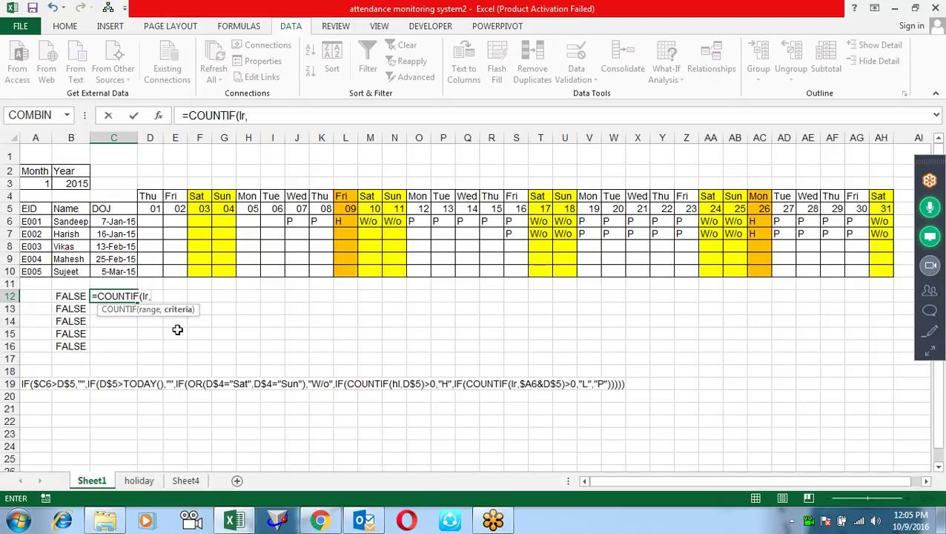
{"action": "left_click", "coordinate": [37, 221]}
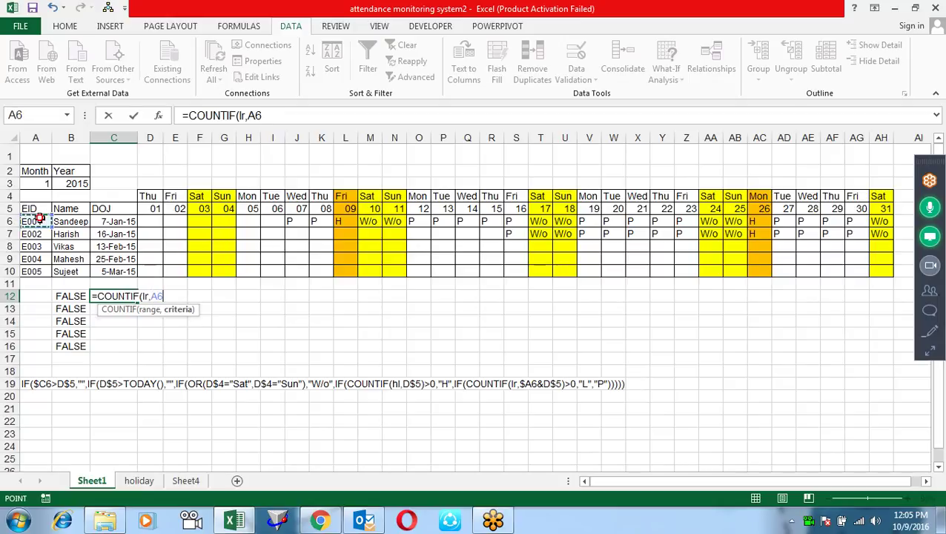
{"action": "type", "text": "&"}
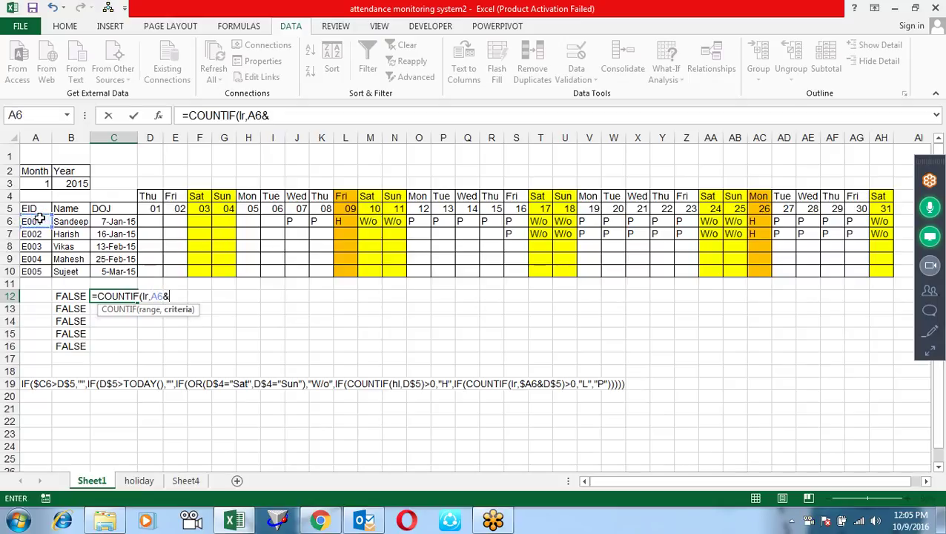
{"action": "left_click", "coordinate": [156, 208]}
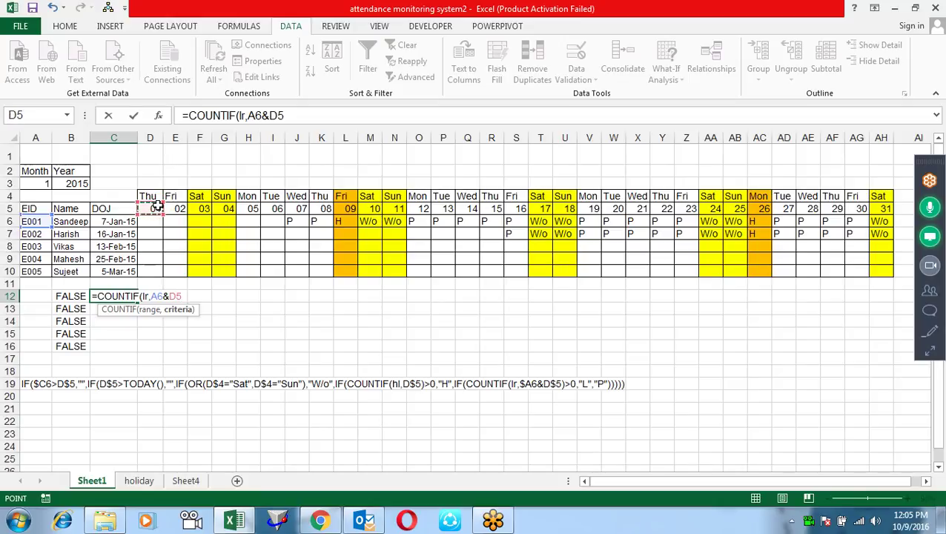
{"action": "key", "text": "F4"}
{"action": "key", "text": "F4"}
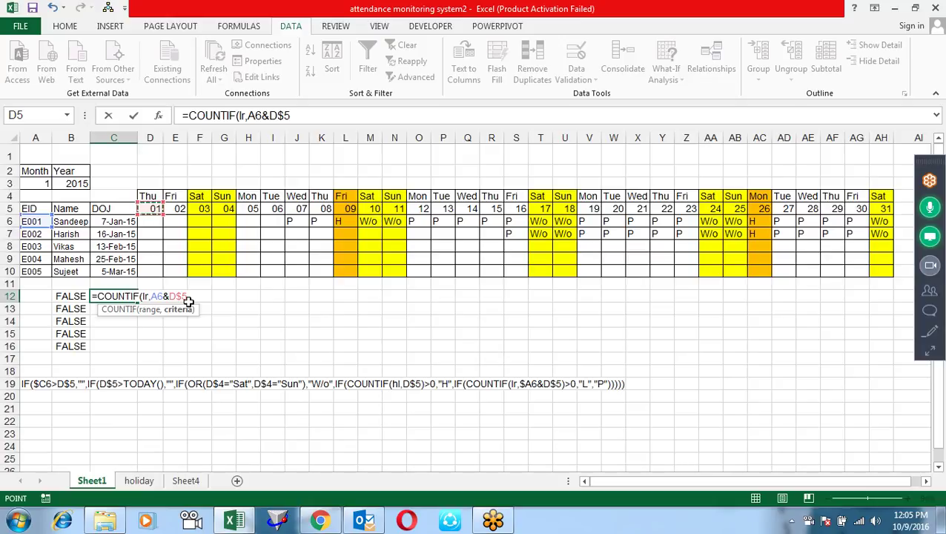
{"action": "left_click", "coordinate": [156, 296]}
{"action": "key", "text": "F4"}
{"action": "key", "text": "F4"}
{"action": "key", "text": "F4"}
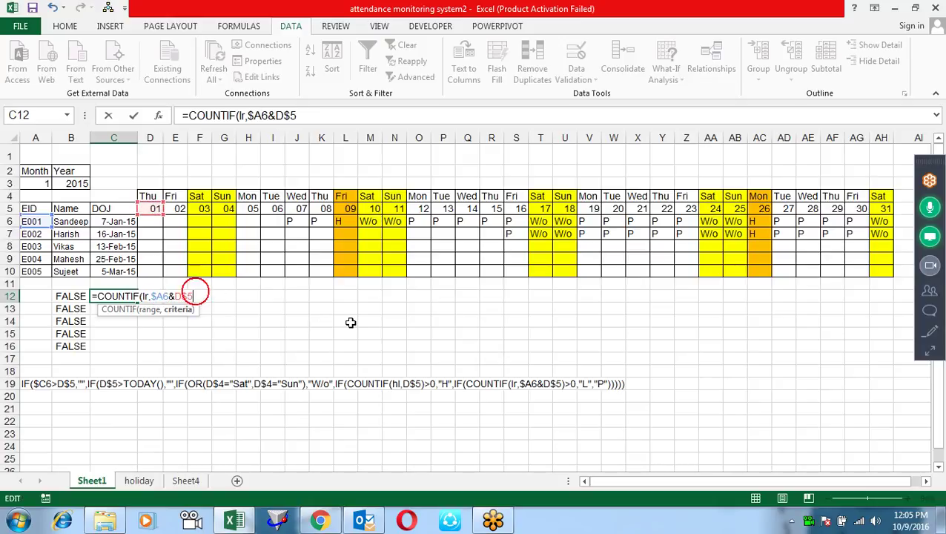
{"action": "type", "text": ")>0"}
{"action": "key", "text": "Return"}
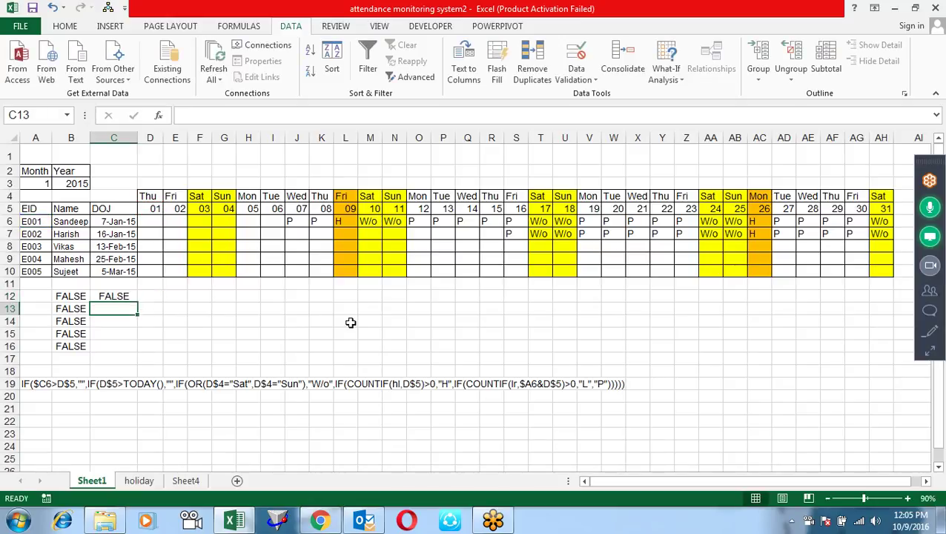
- Copy the COUNTIF condition text from C12 while leaving the cell unchanged
{"action": "left_click", "coordinate": [127, 298]}
{"action": "key", "text": "F2"}
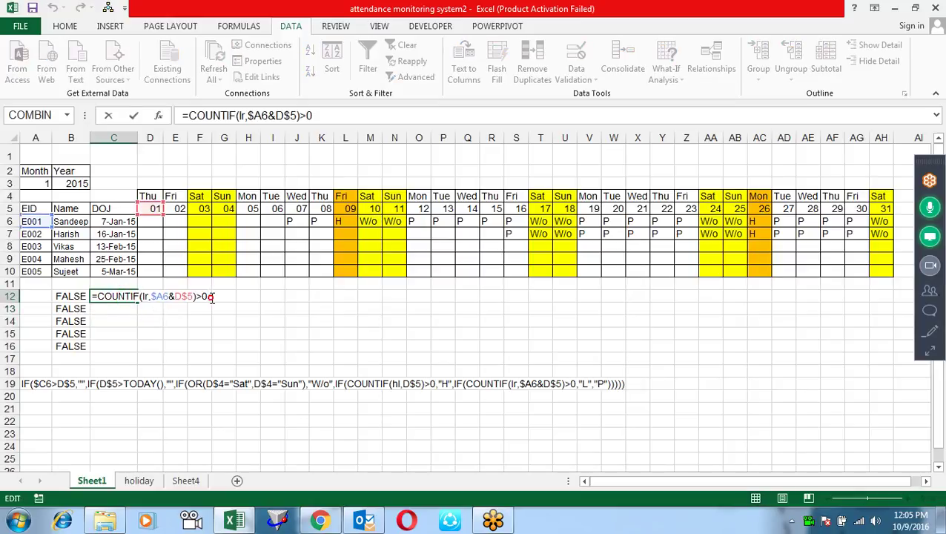
{"action": "left_click_drag", "start_coordinate": [211, 297], "coordinate": [97, 305]}
{"action": "key", "text": "ctrl+c"}
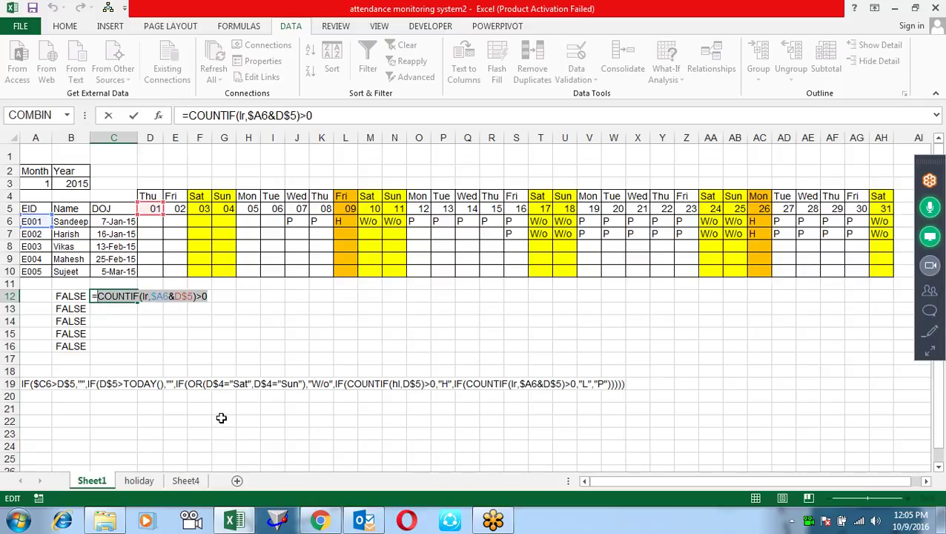
{"action": "key", "text": "ctrl+Return"}
- Replace the final "P" across D6:AH10 with IF(COUNTIF(lr,$A6&D$5)>0,"L","P")
{"action": "left_click_drag", "start_coordinate": [157, 221], "coordinate": [875, 270]}
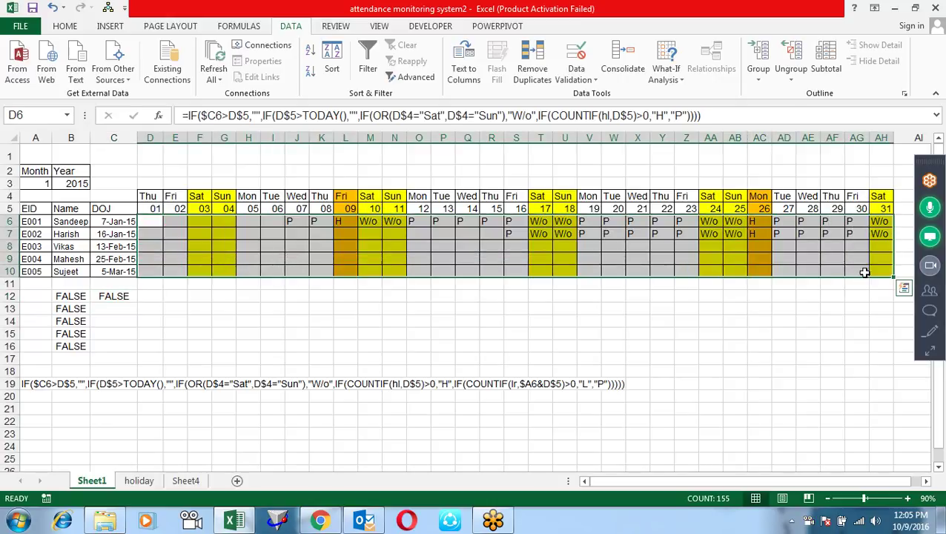
{"action": "key", "text": "F2"}
{"action": "left_click", "coordinate": [591, 222]}
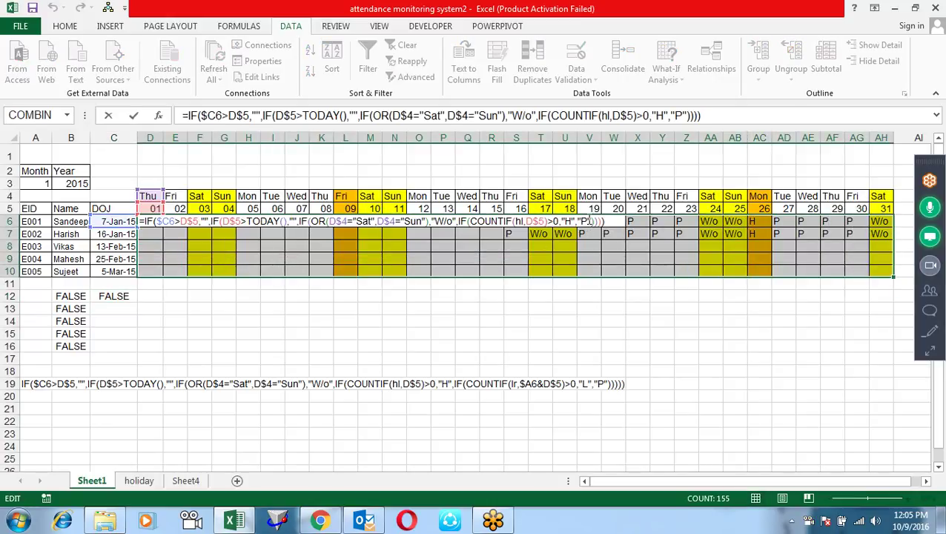
{"action": "key", "text": "BackSpace"}
{"action": "key", "text": "BackSpace"}
{"action": "key", "text": "BackSpace"}
{"action": "type", "text": "if("}
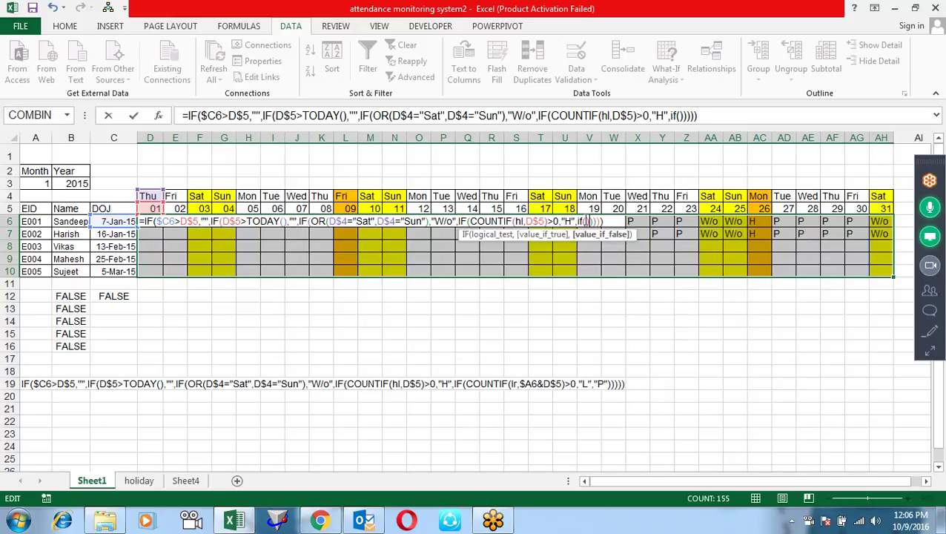
{"action": "left_click", "coordinate": [587, 221]}
{"action": "key", "text": "ctrl+v"}
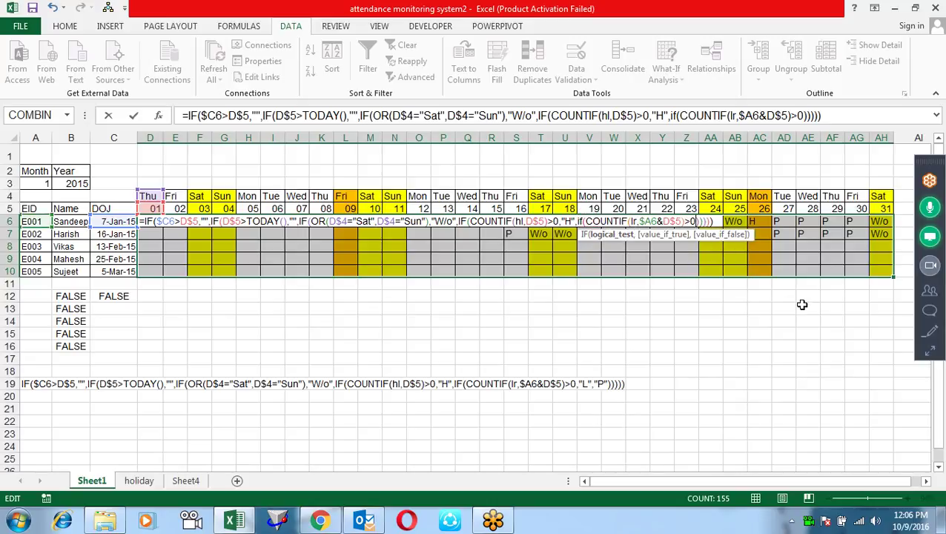
{"action": "type", "text": ","}
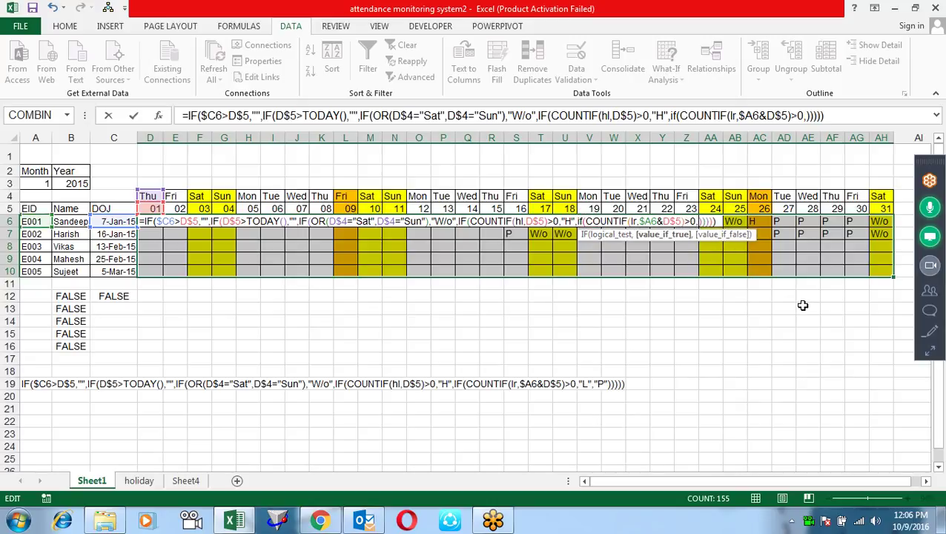
{"action": "type", "text": "\"L\""}
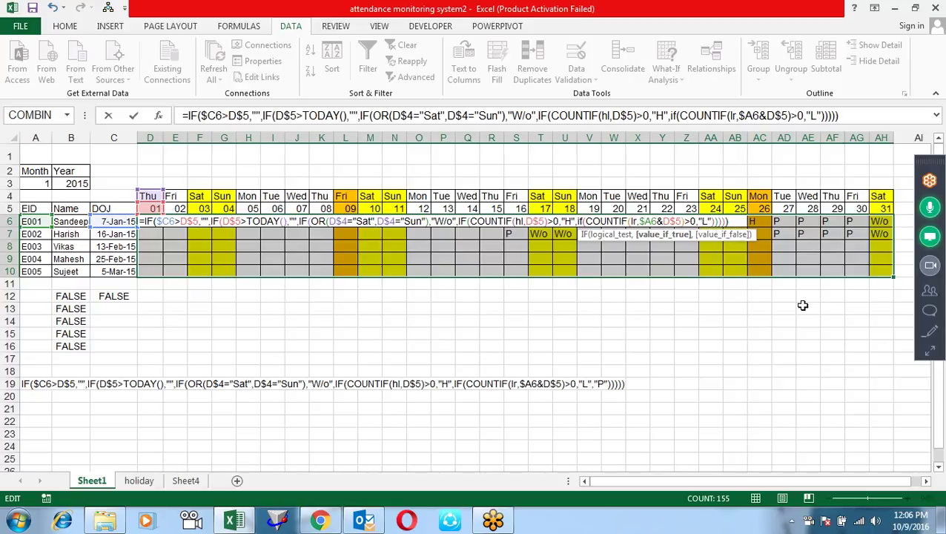
{"action": "type", "text": ",\"P\""}
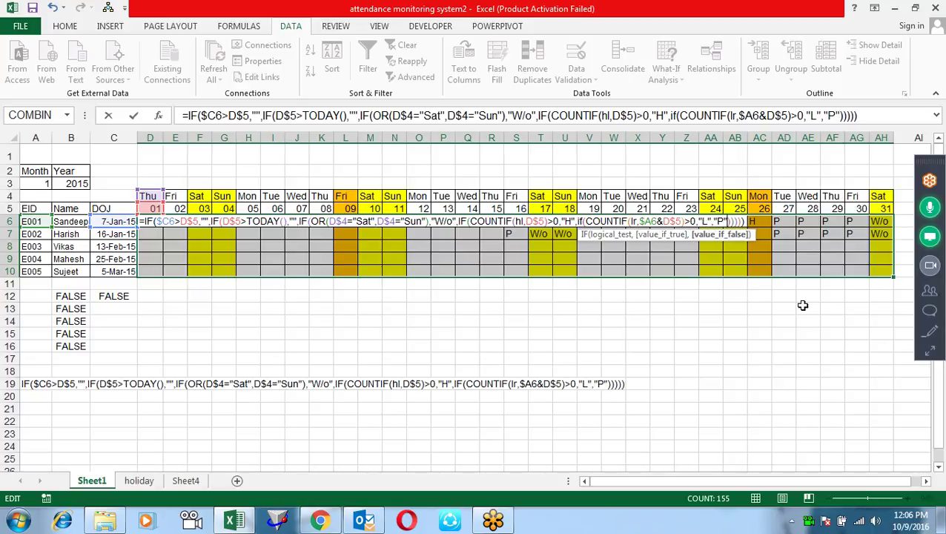
{"action": "key", "text": "ctrl+Return"}
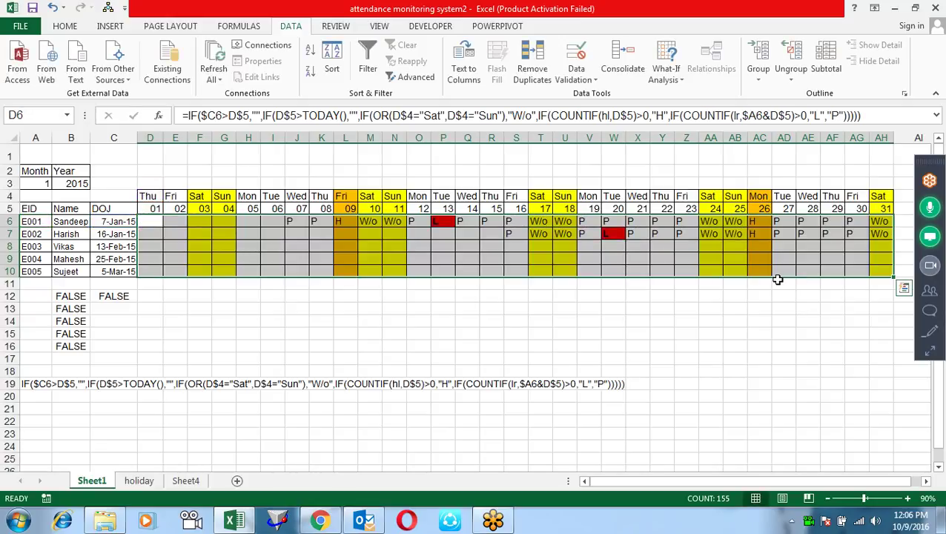
{"action": "left_click", "coordinate": [447, 221]}
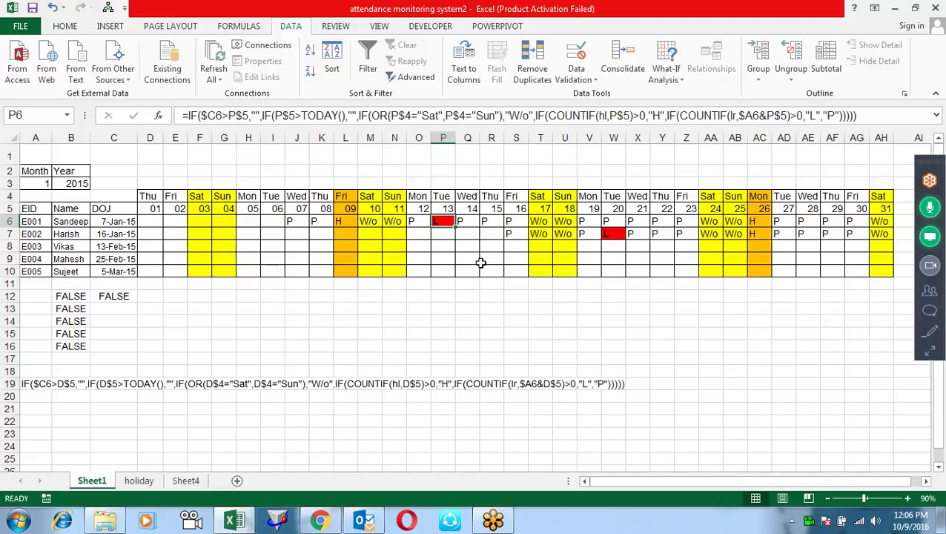
{"action": "left_click", "coordinate": [121, 154]}
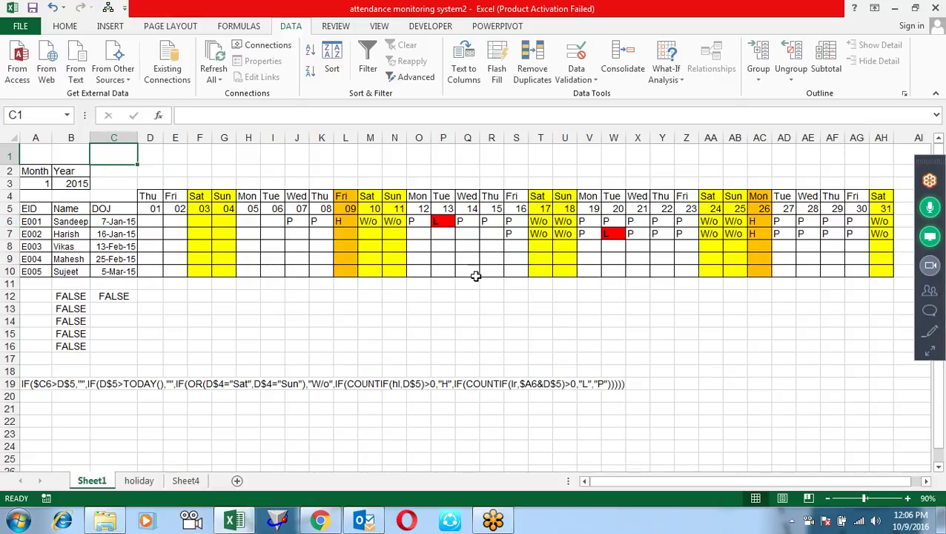
- Enter ="Attendance for the month of "&TEXT(D5,"mmmm-yy") in C1, showing January-15
{"action": "type", "text": "=\"Attenda"}
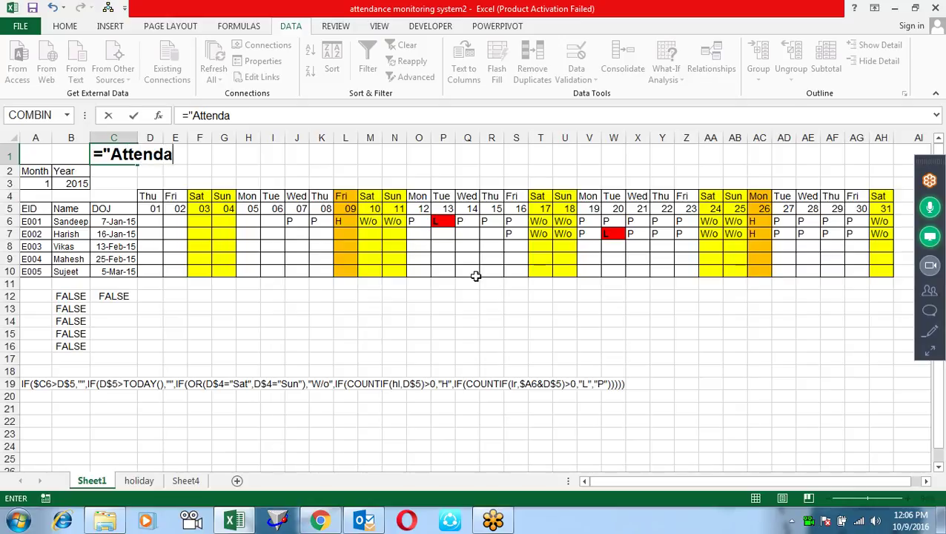
{"action": "type", "text": "nce for the month of \"&te"}
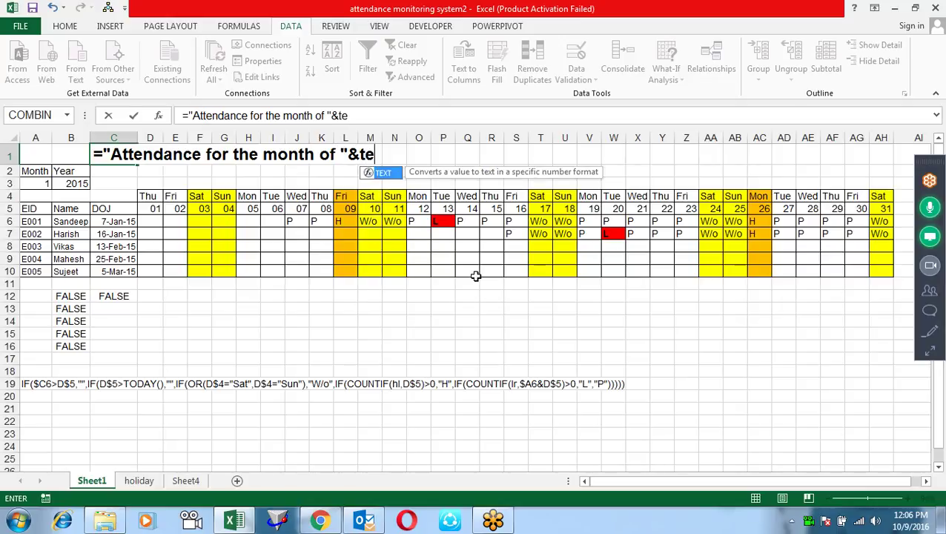
{"action": "key", "text": "Tab"}
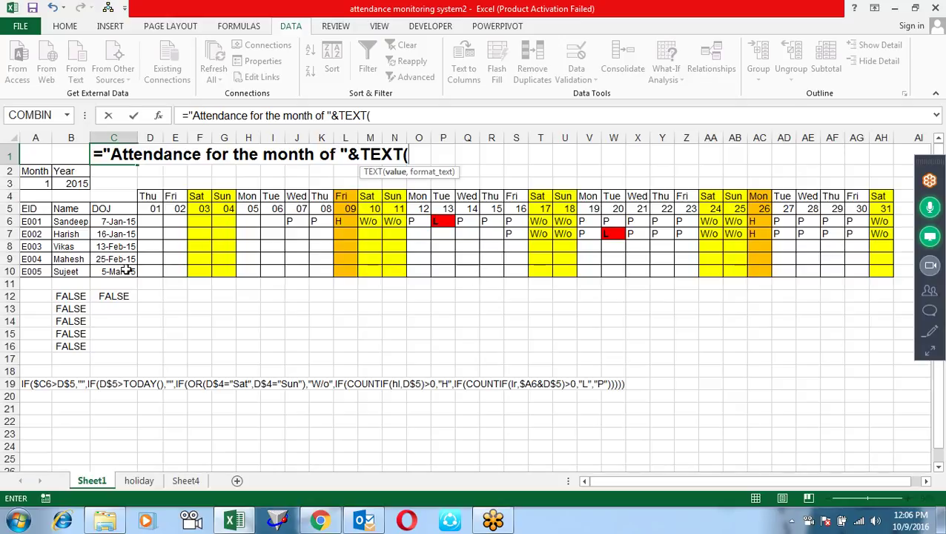
{"action": "left_click", "coordinate": [152, 209]}
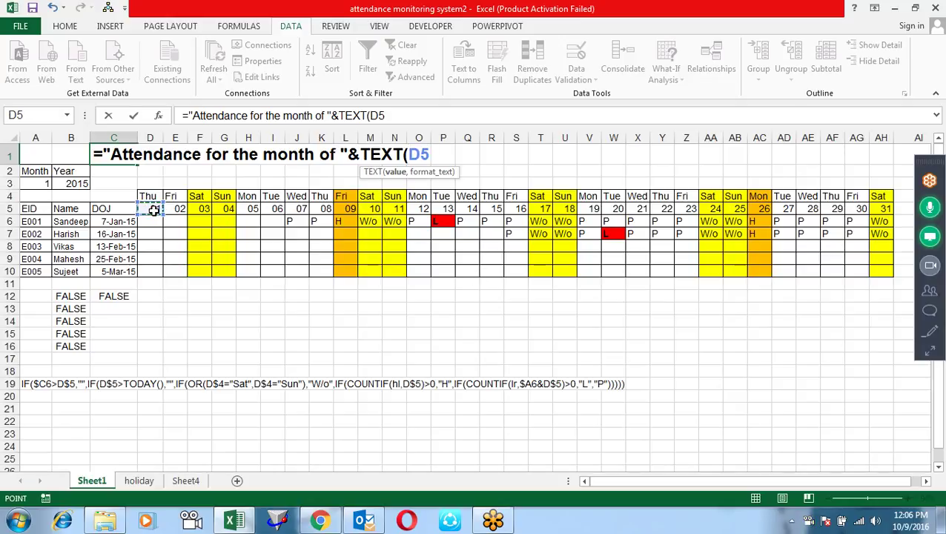
{"action": "type", "text": ",\"Mmm"}
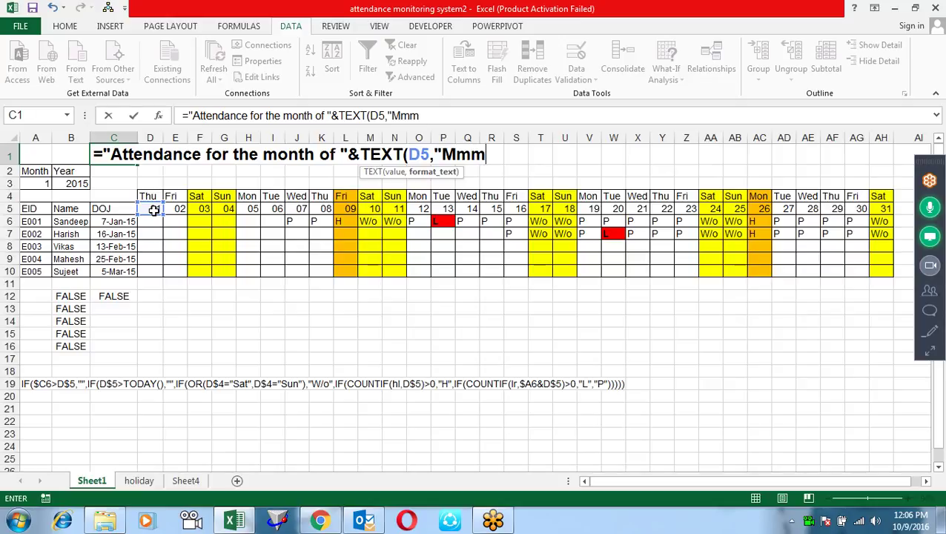
{"action": "key", "text": "BackSpace"}
{"action": "key", "text": "BackSpace"}
{"action": "key", "text": "BackSpace"}
{"action": "type", "text": "mmmm-yy\")"}
{"action": "key", "text": "Return"}
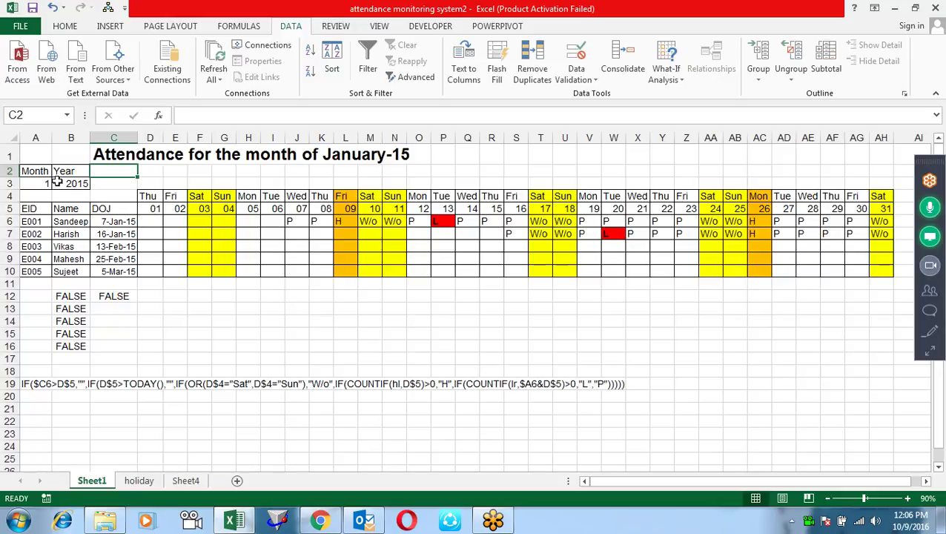
- Switch the calendar inputs to month 10 and year 2016, then inspect J9's formula
{"action": "left_click", "coordinate": [34, 183]}
{"action": "type", "text": "10"}
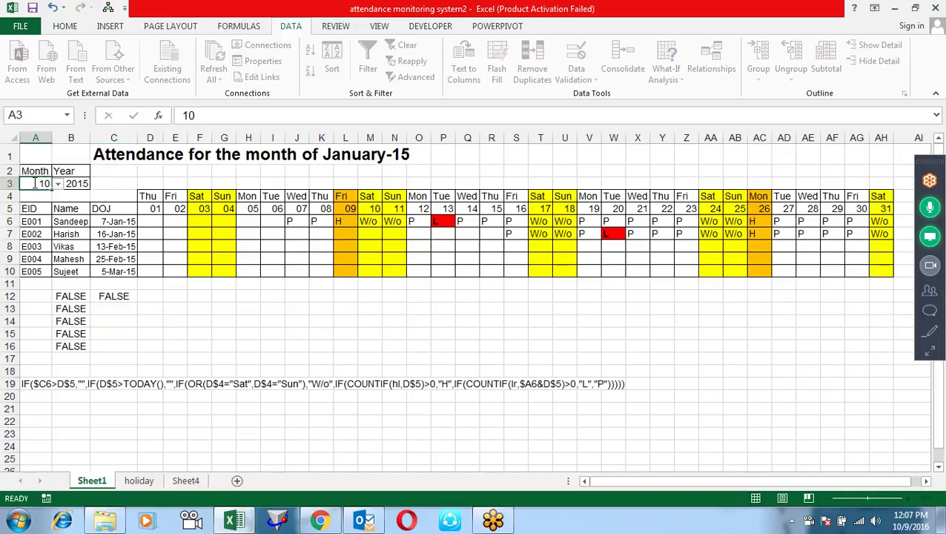
{"action": "key", "text": "Tab"}
{"action": "type", "text": "2016"}
{"action": "key", "text": "Return"}
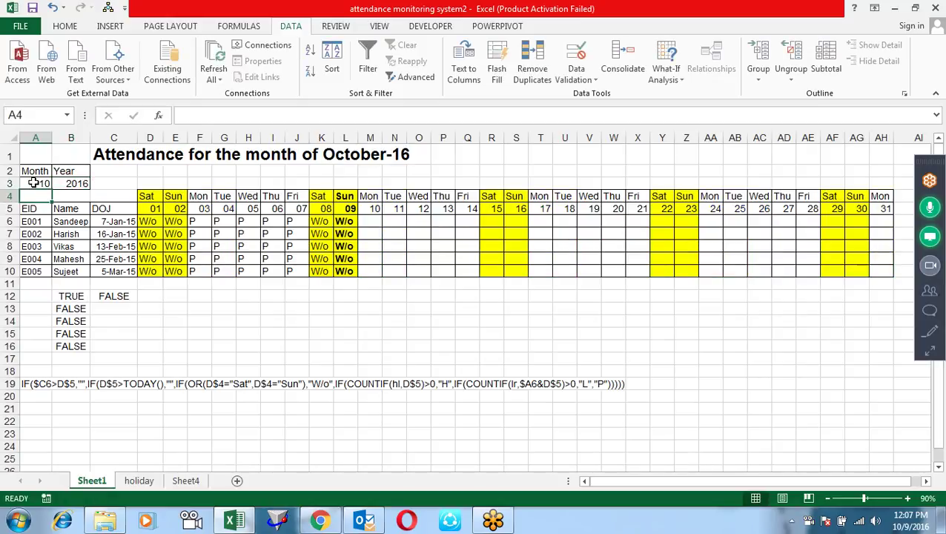
{"action": "left_click", "coordinate": [291, 257]}
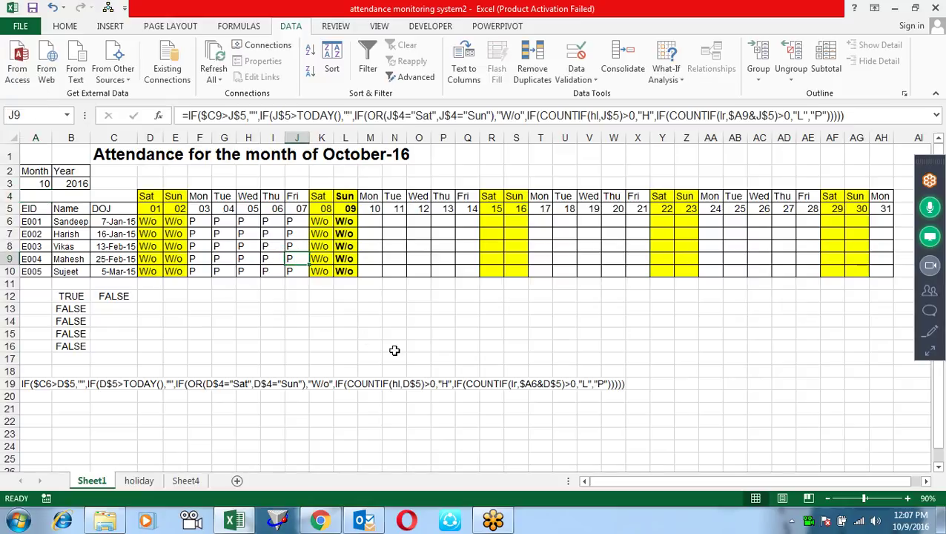